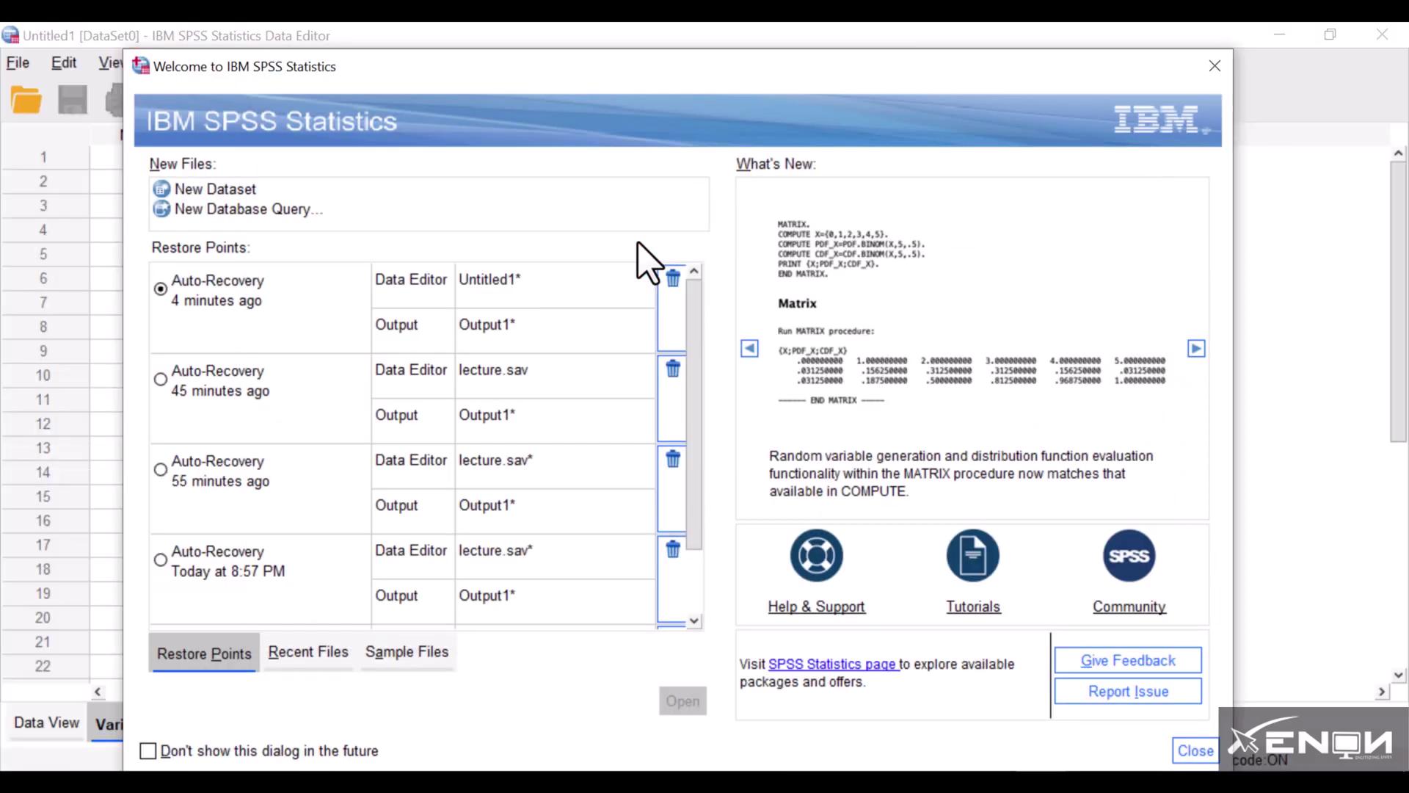
Step: Dismiss the welcome screen and show the empty Variable View grid of Untitled1
{"action": "left_click", "coordinate": [1196, 750]}
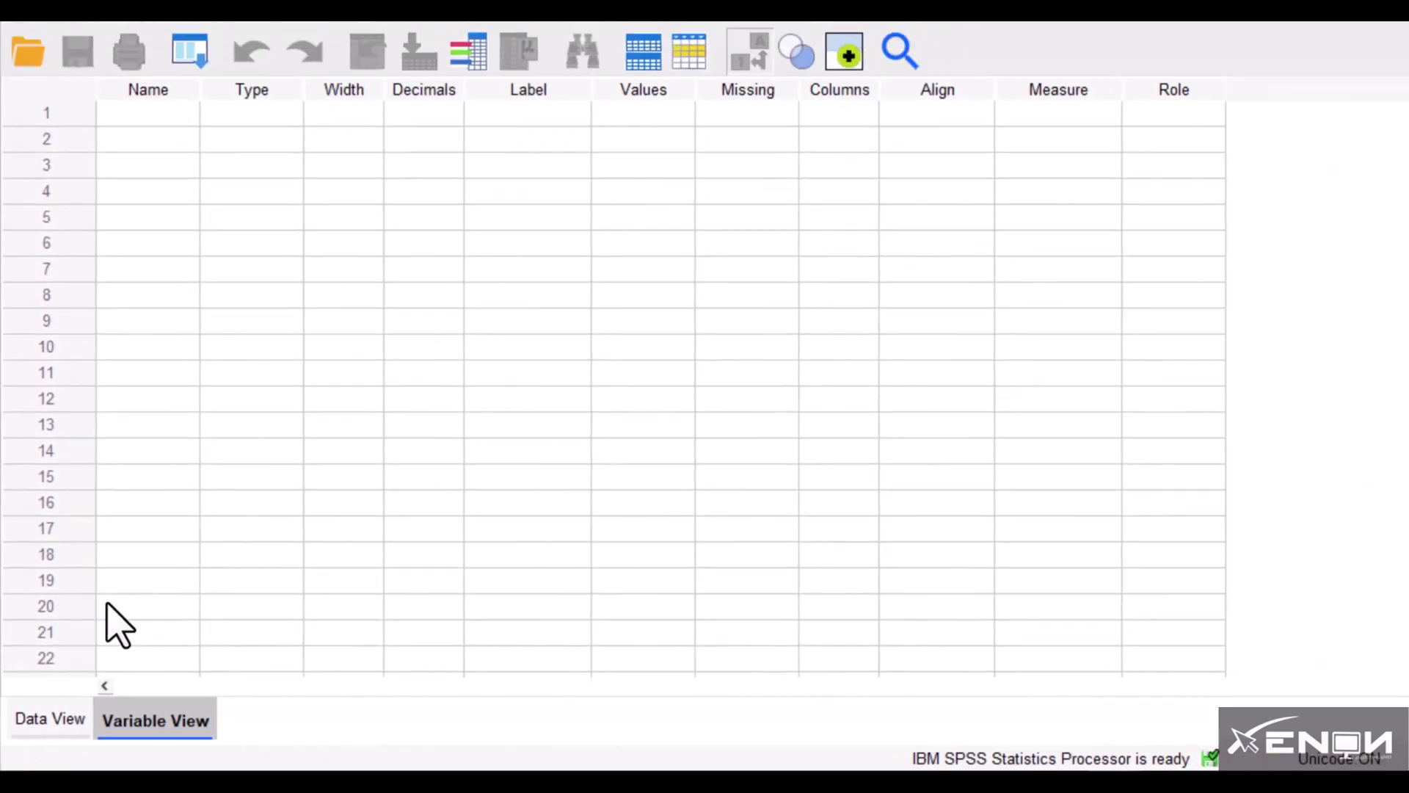
{"action": "left_click", "coordinate": [49, 719]}
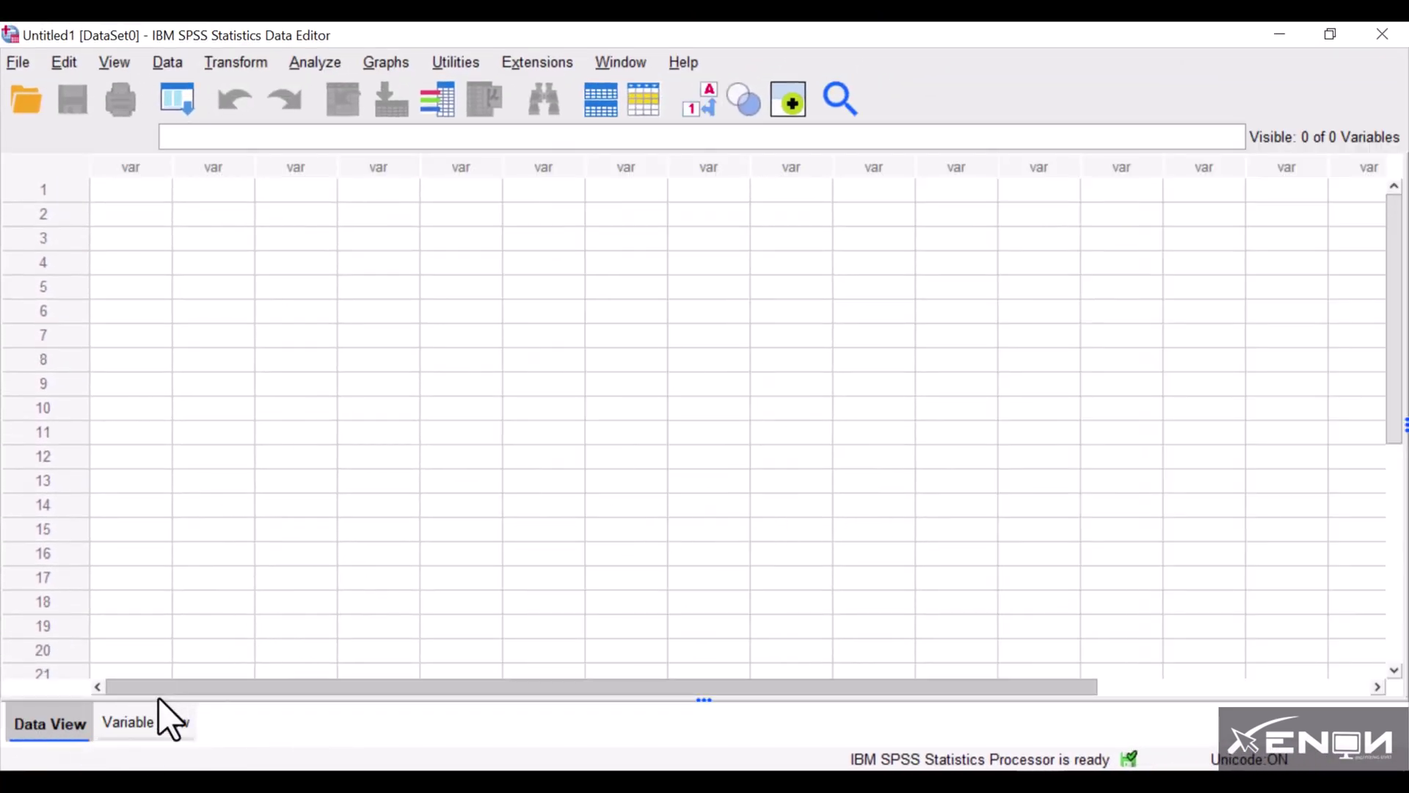
{"action": "left_click", "coordinate": [142, 725]}
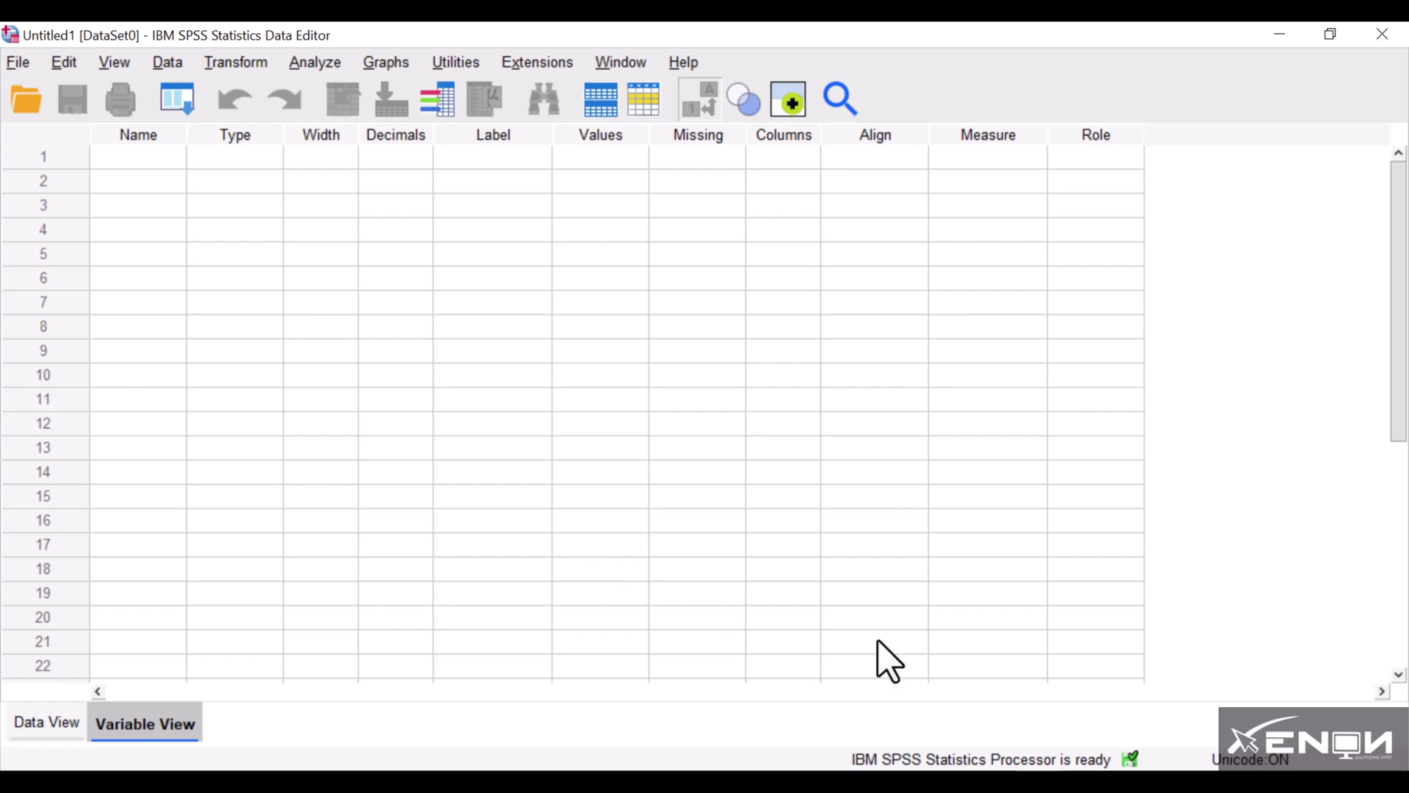
{"action": "key", "text": "alt+Tab"}
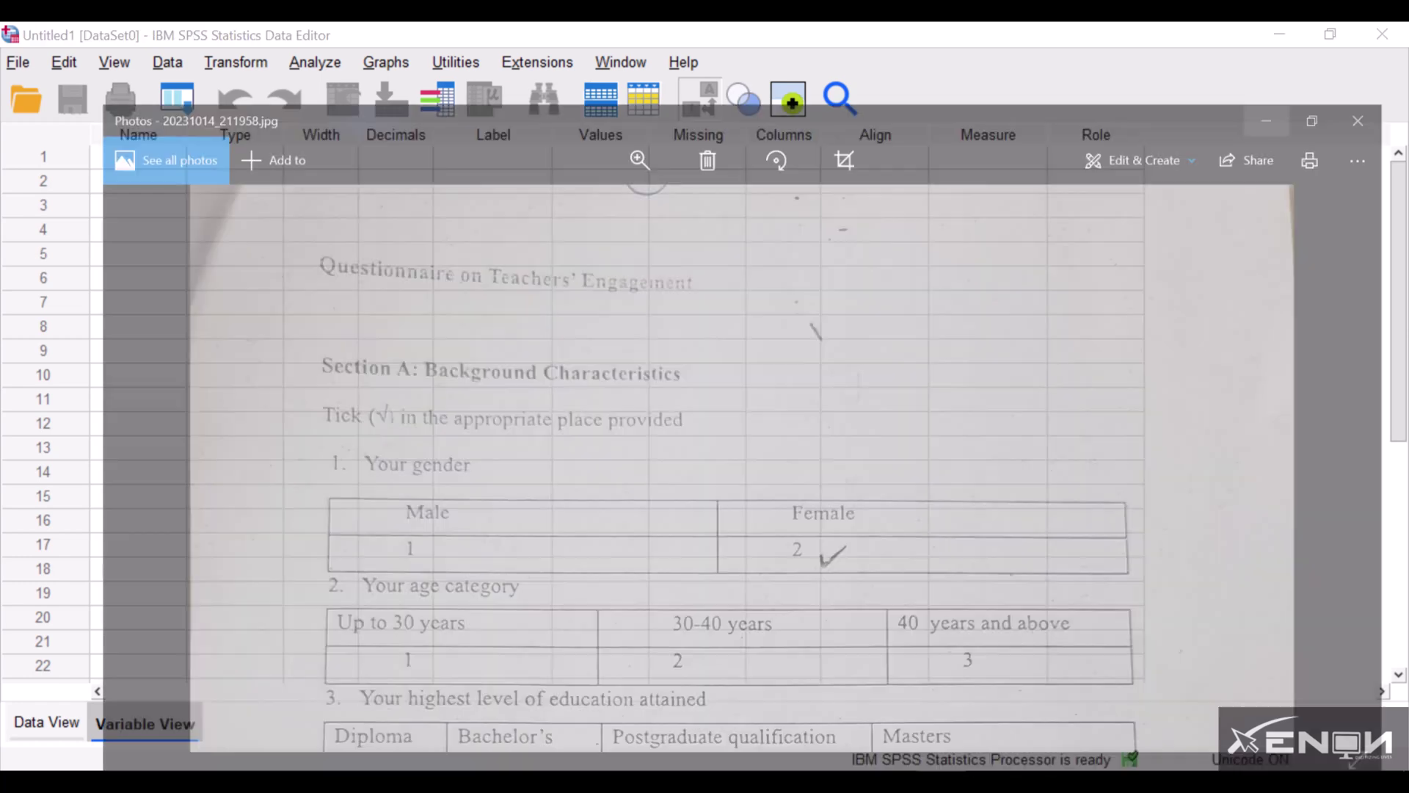
{"action": "scroll", "coordinate": [667, 346], "scroll_direction": "up", "scroll_amount": 5}
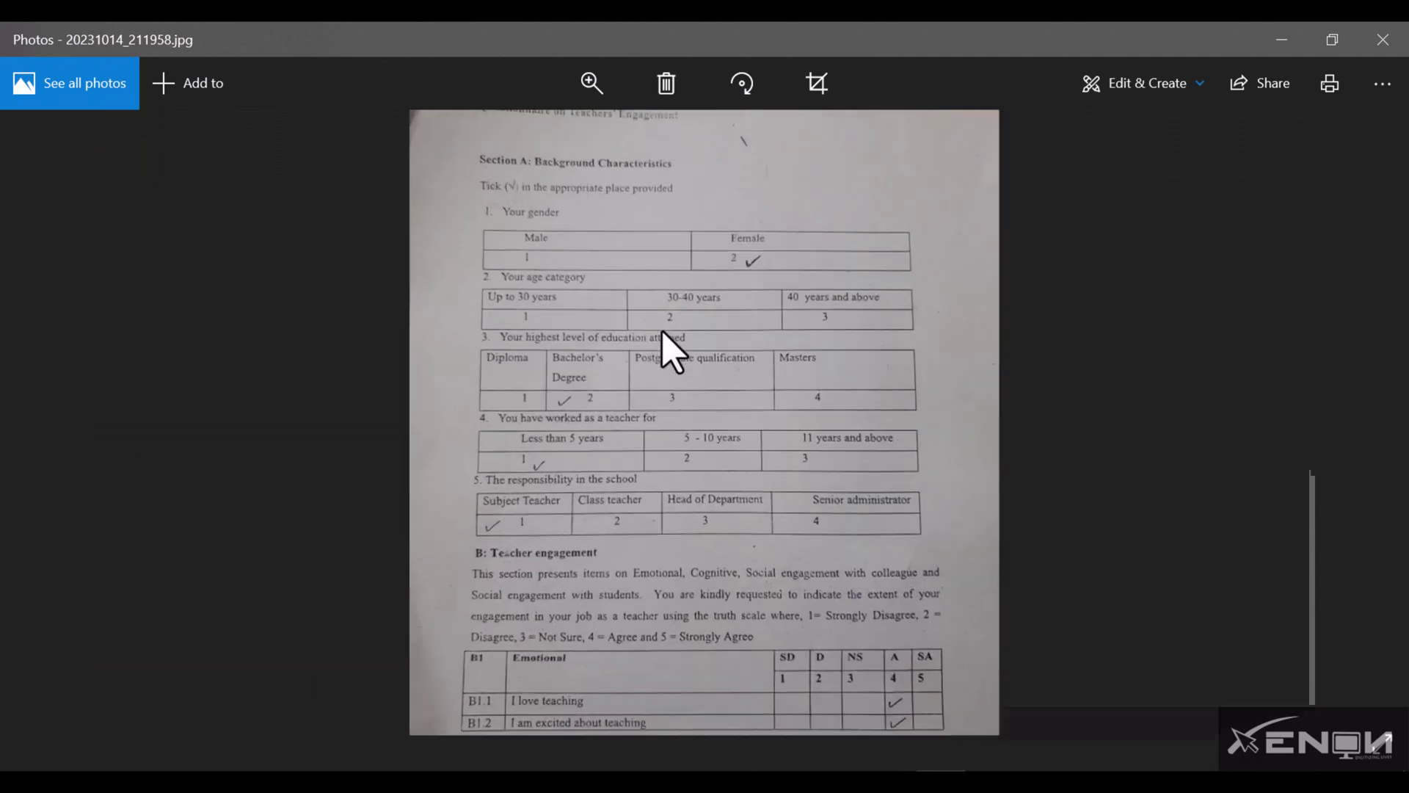
{"action": "scroll", "coordinate": [678, 411], "scroll_direction": "up", "scroll_amount": 8}
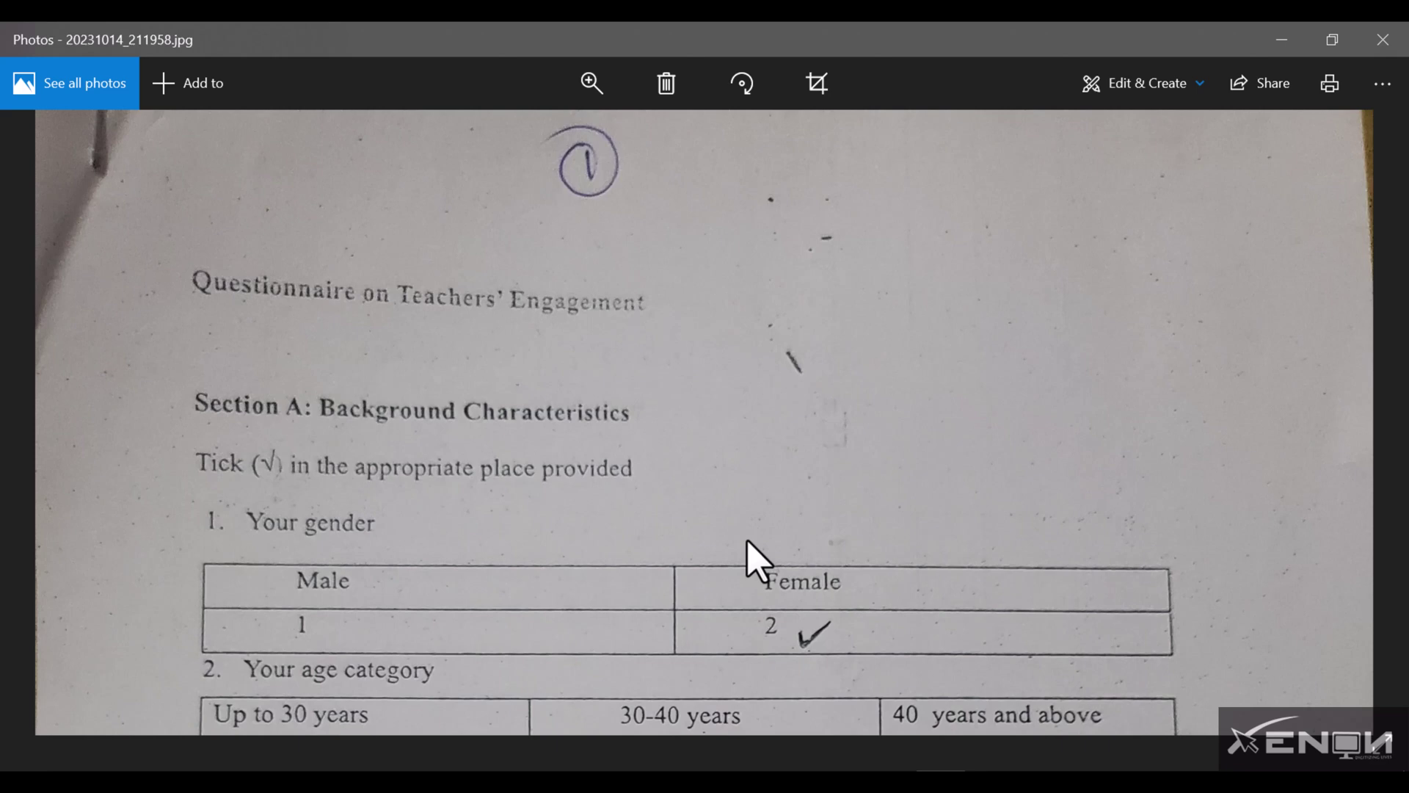
{"action": "scroll", "coordinate": [730, 558], "scroll_direction": "down", "scroll_amount": 3}
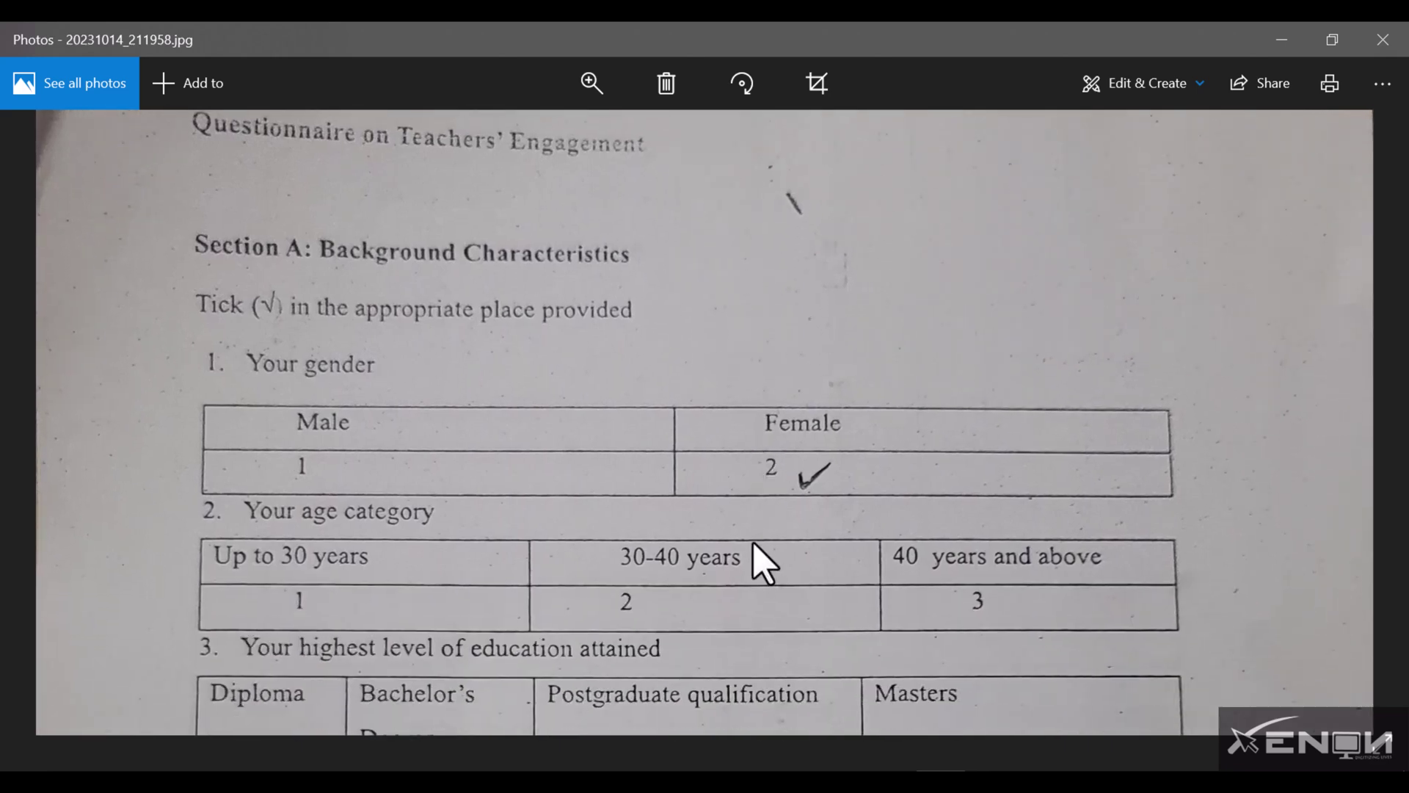
{"action": "scroll", "coordinate": [756, 546], "scroll_direction": "down", "scroll_amount": 1}
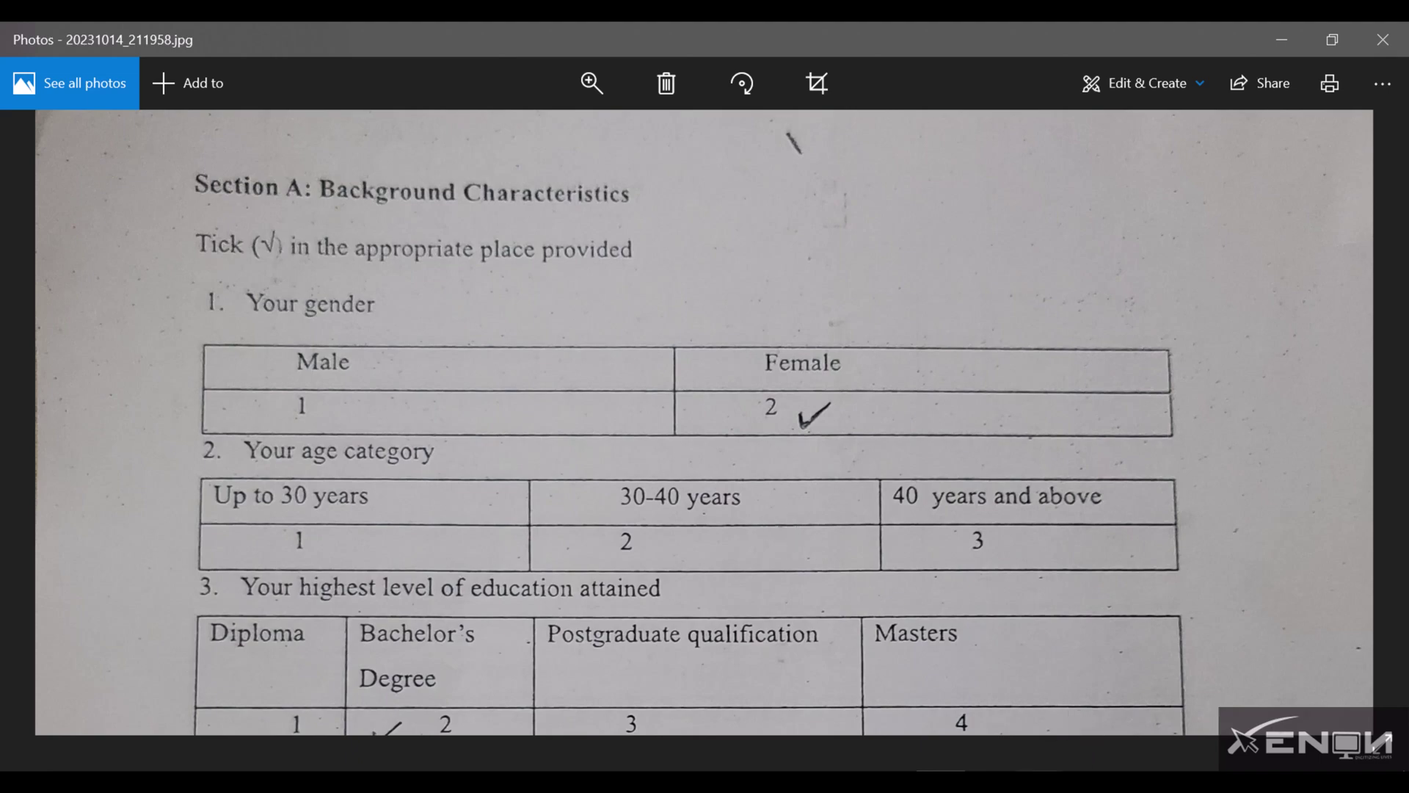
{"action": "left_click", "coordinate": [972, 740]}
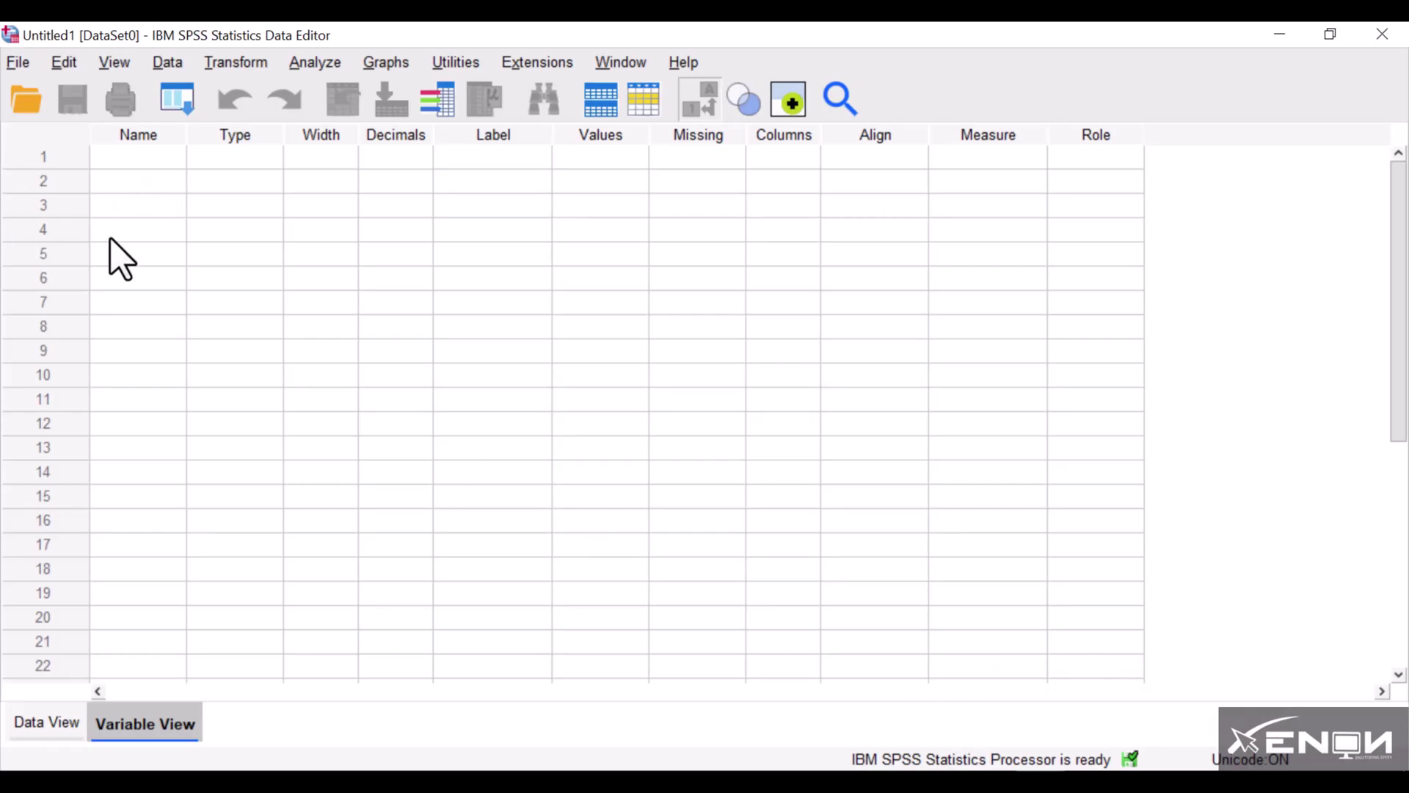
Step: Name the first variable SA1 and set its decimals to 0
{"action": "left_click", "coordinate": [143, 159]}
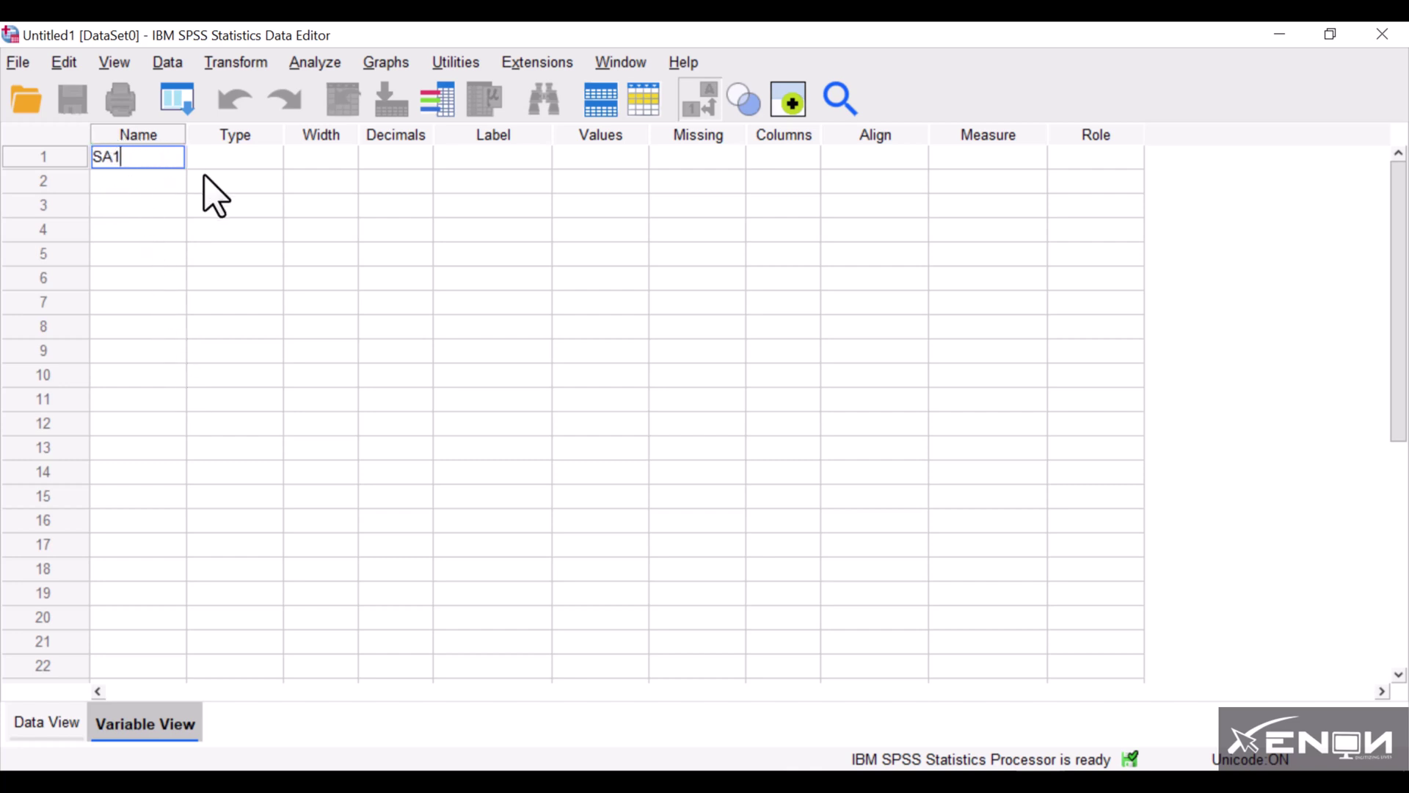
{"action": "left_click", "coordinate": [923, 763]}
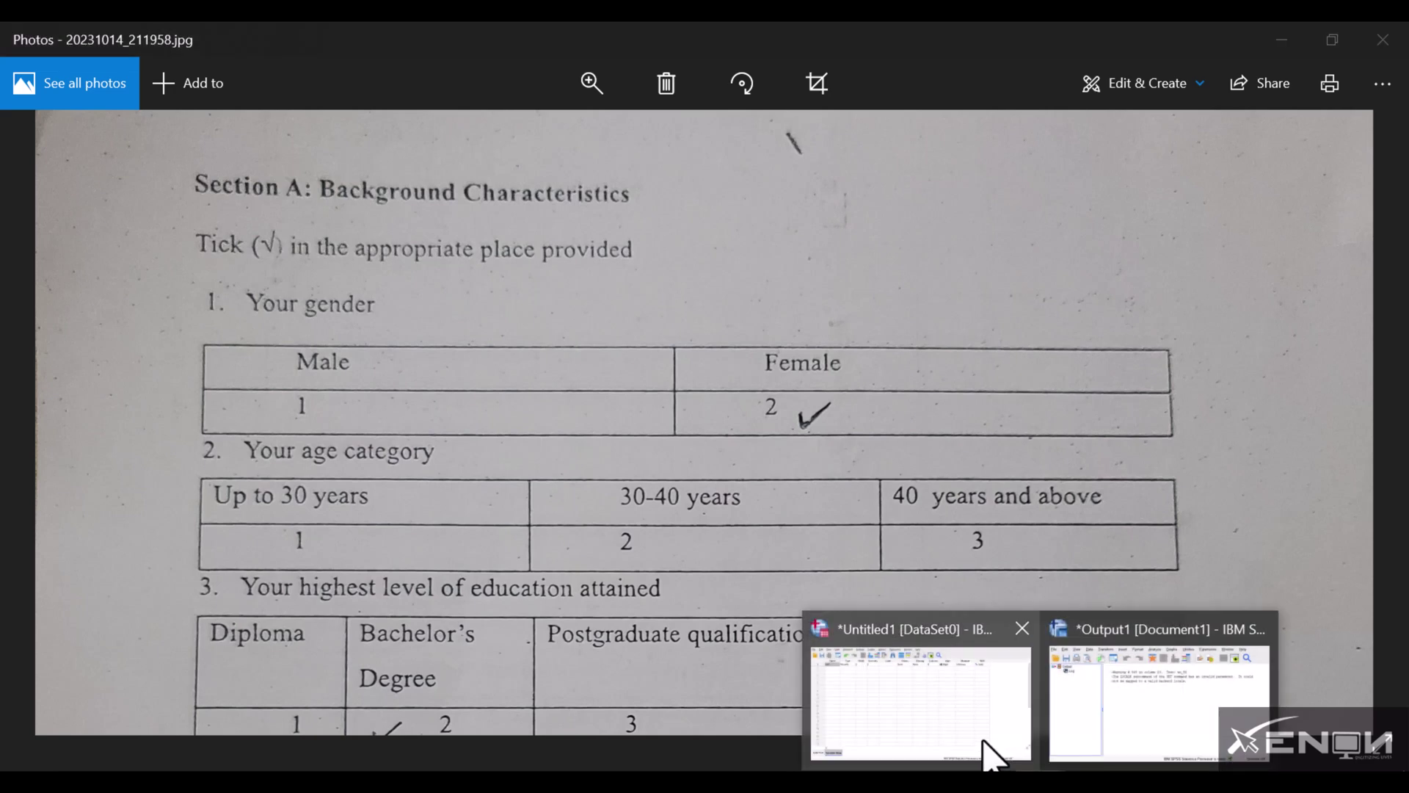
{"action": "left_click", "coordinate": [984, 739]}
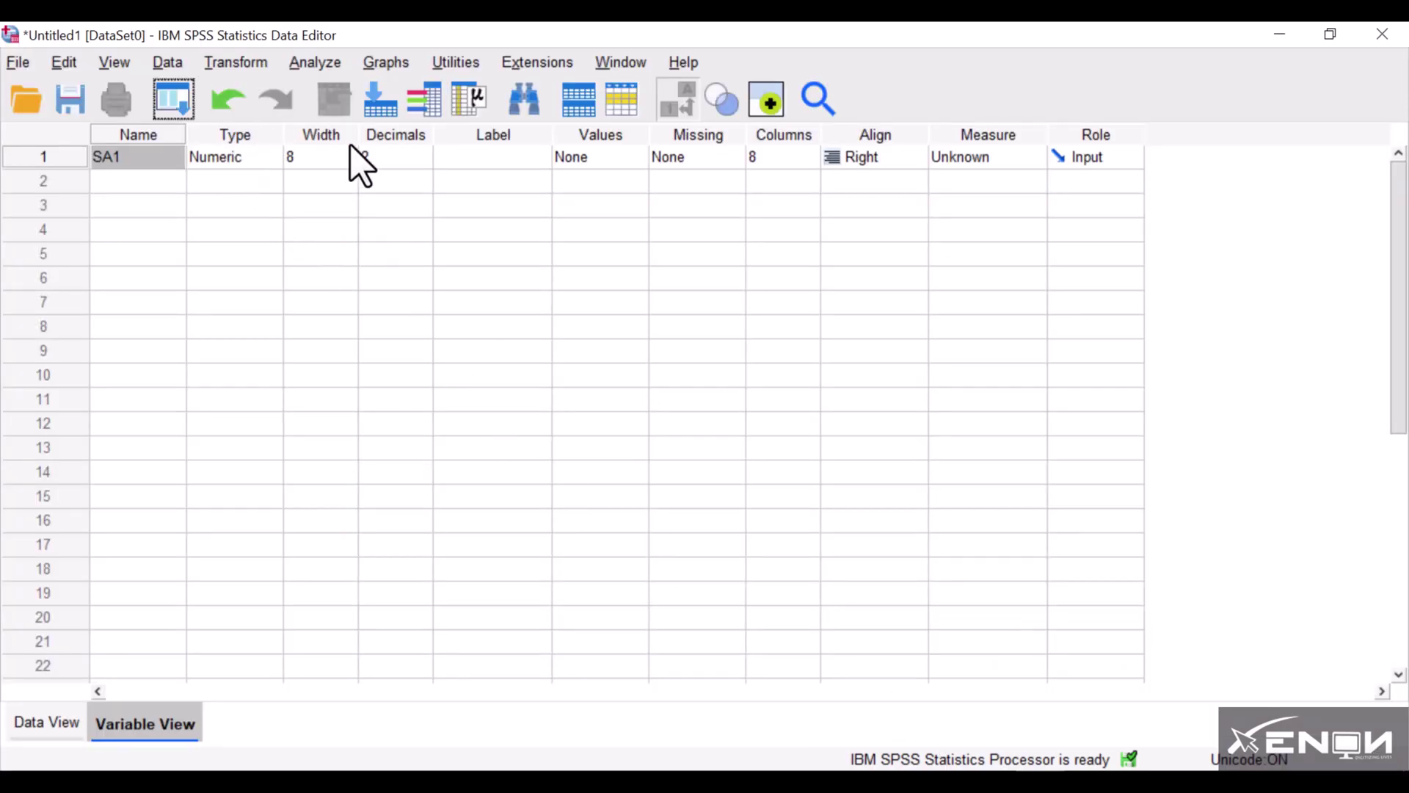
{"action": "left_click", "coordinate": [423, 162]}
{"action": "left_click", "coordinate": [424, 162]}
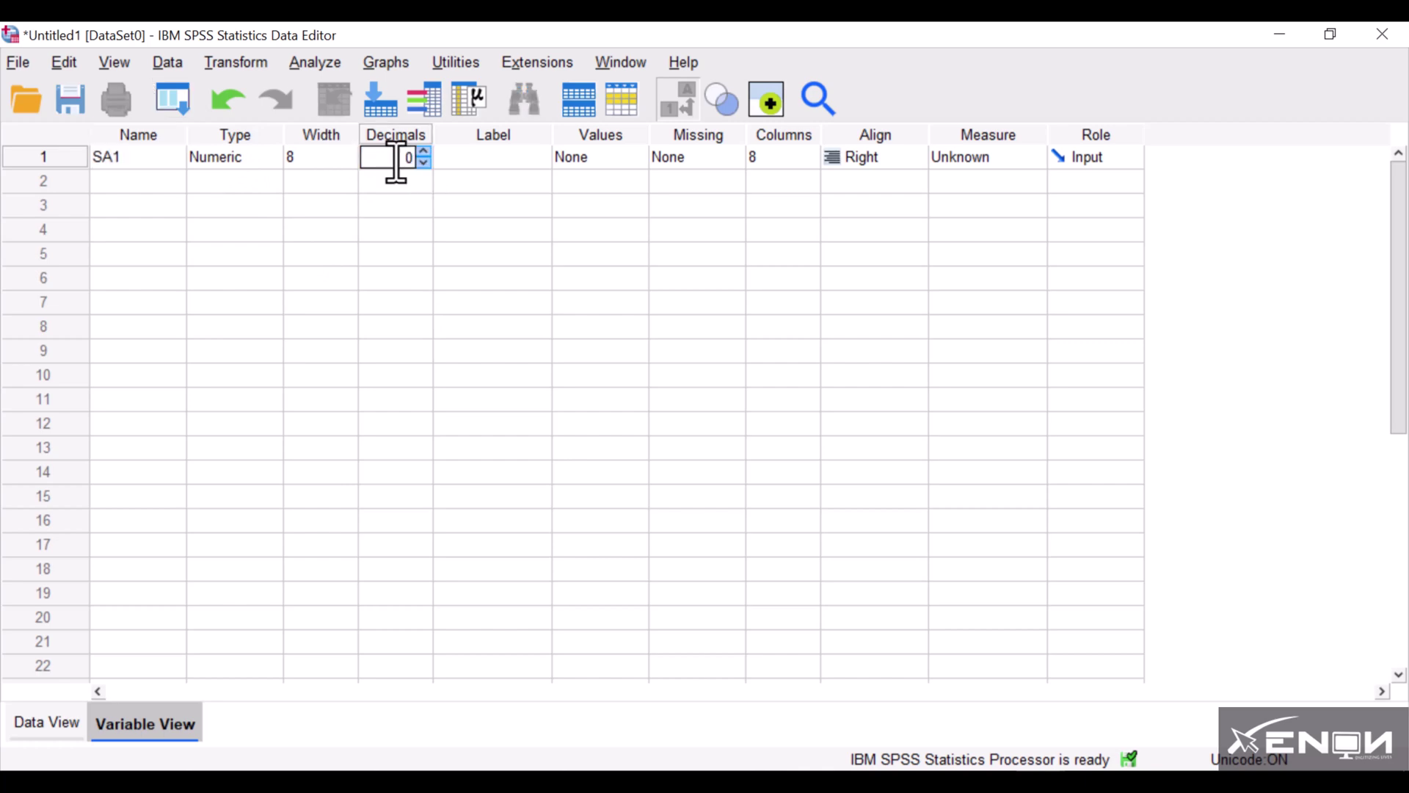
{"action": "left_click", "coordinate": [445, 163]}
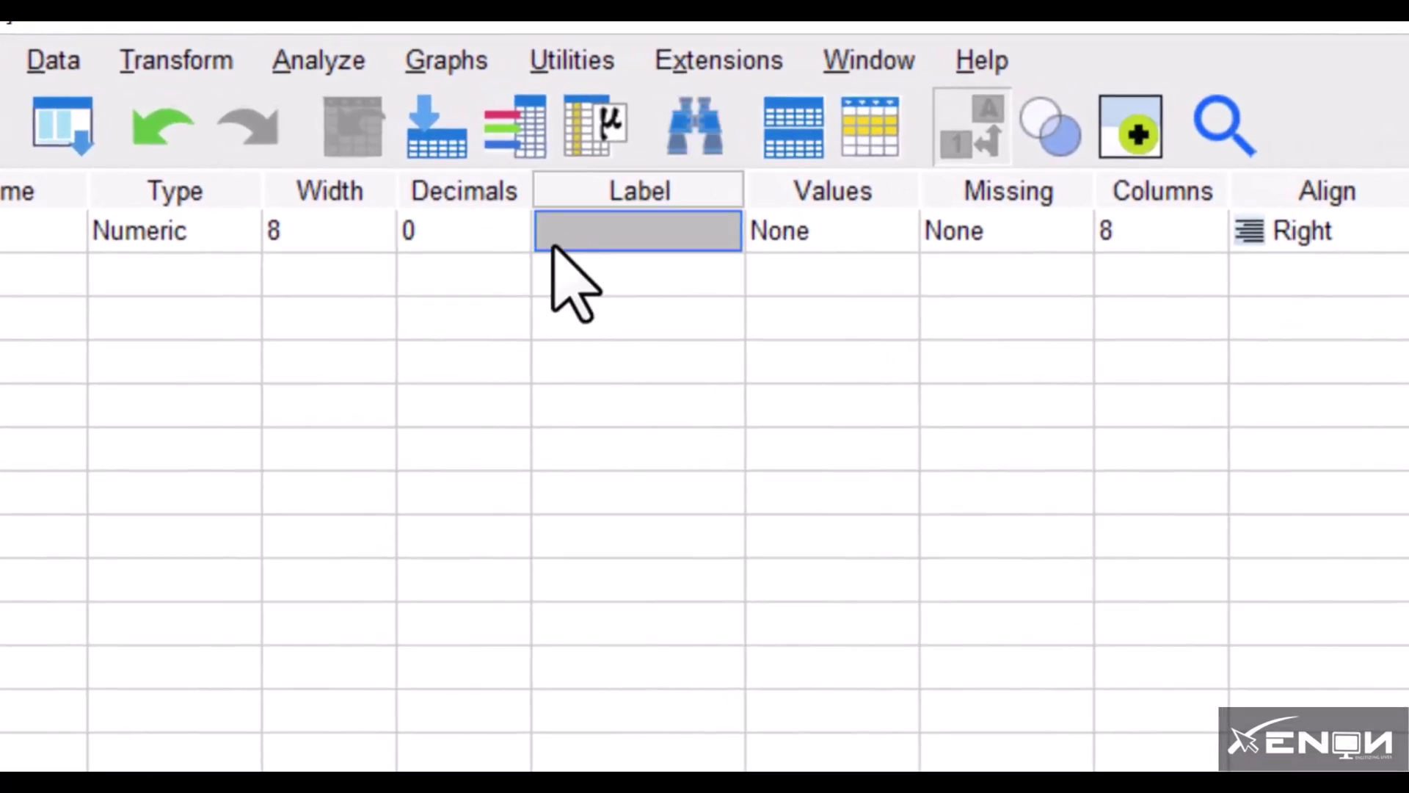
{"action": "left_click", "coordinate": [516, 244]}
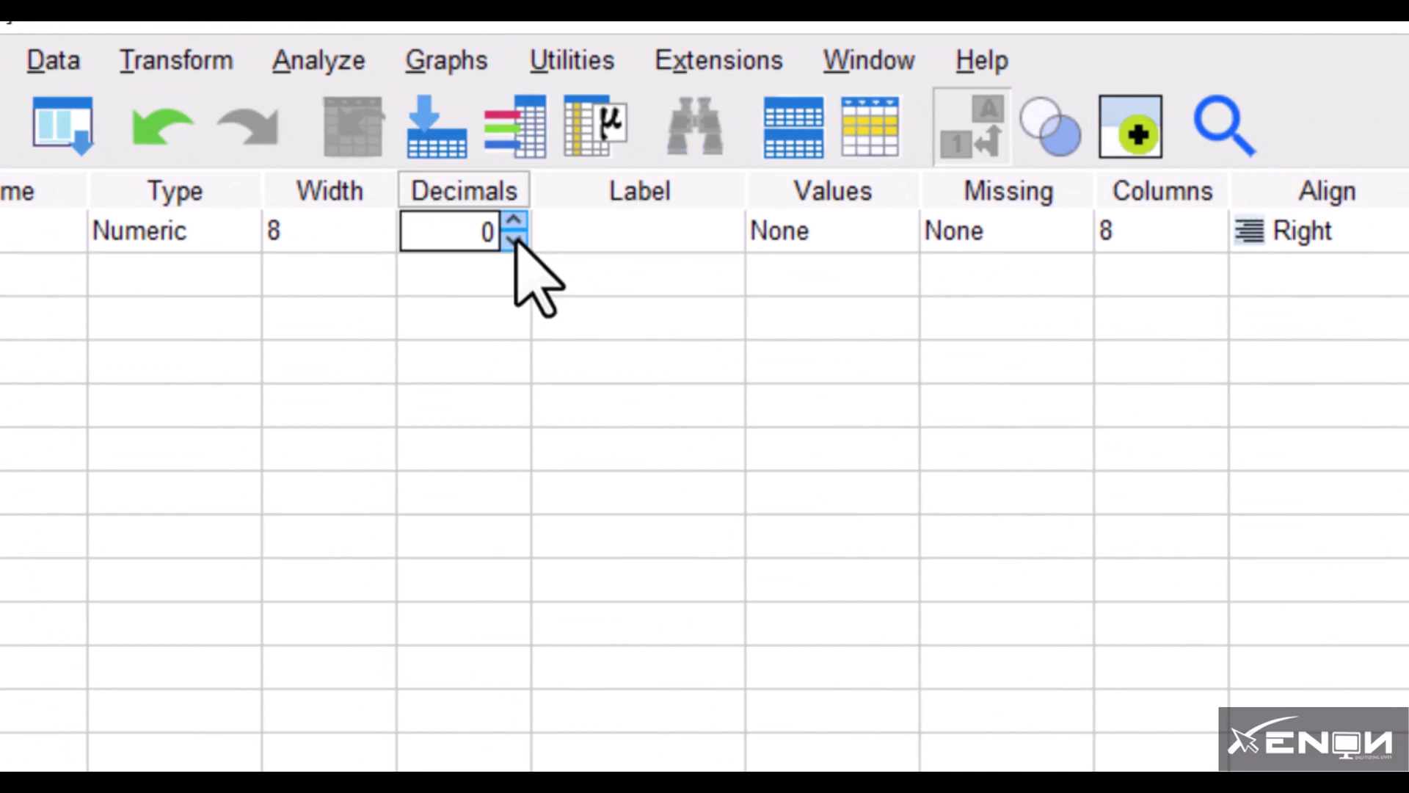
{"action": "left_click", "coordinate": [514, 221]}
{"action": "left_click", "coordinate": [515, 222]}
{"action": "left_click", "coordinate": [514, 222]}
{"action": "left_click", "coordinate": [515, 221]}
{"action": "left_click", "coordinate": [513, 240]}
{"action": "left_click", "coordinate": [514, 239]}
{"action": "left_click", "coordinate": [513, 239]}
{"action": "left_click", "coordinate": [514, 239]}
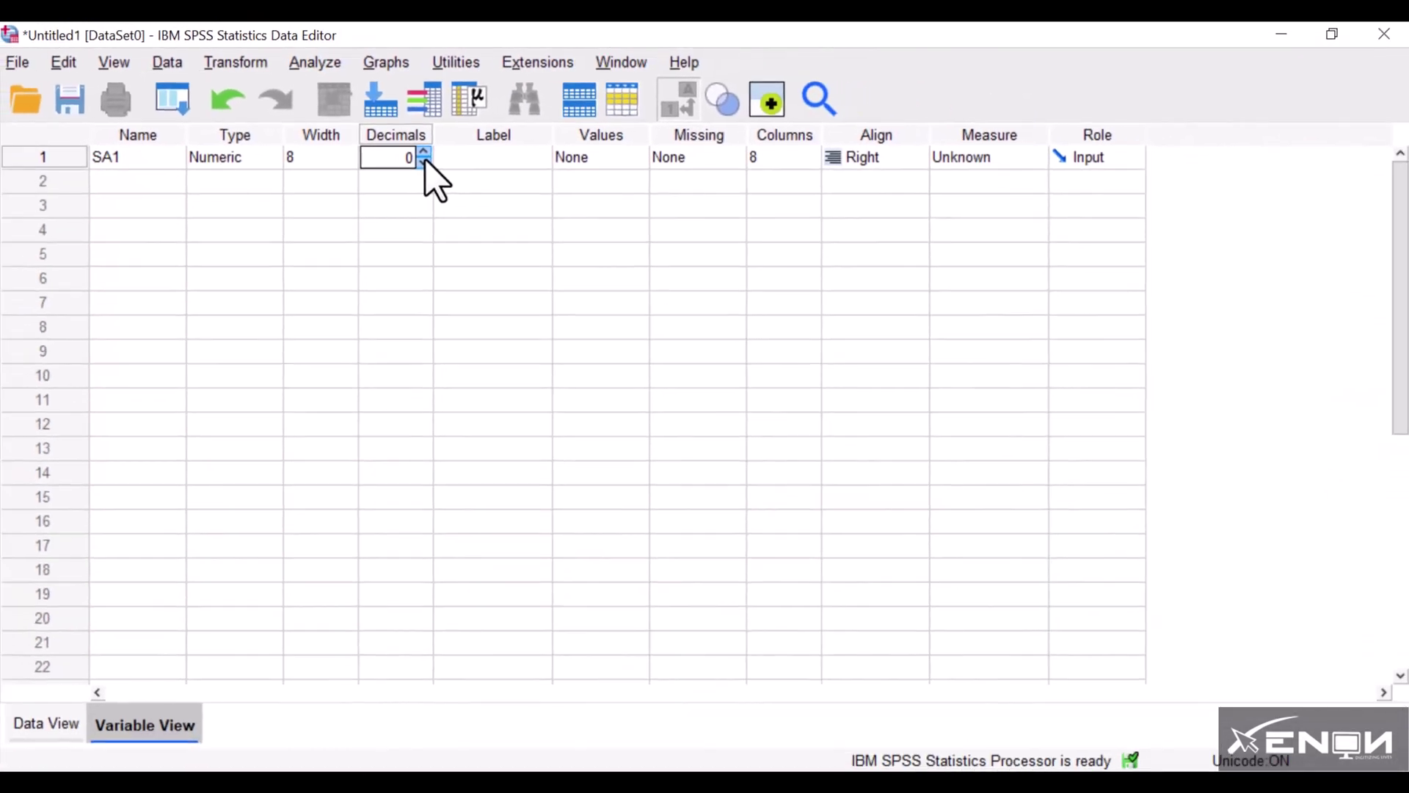
{"action": "left_click", "coordinate": [484, 157]}
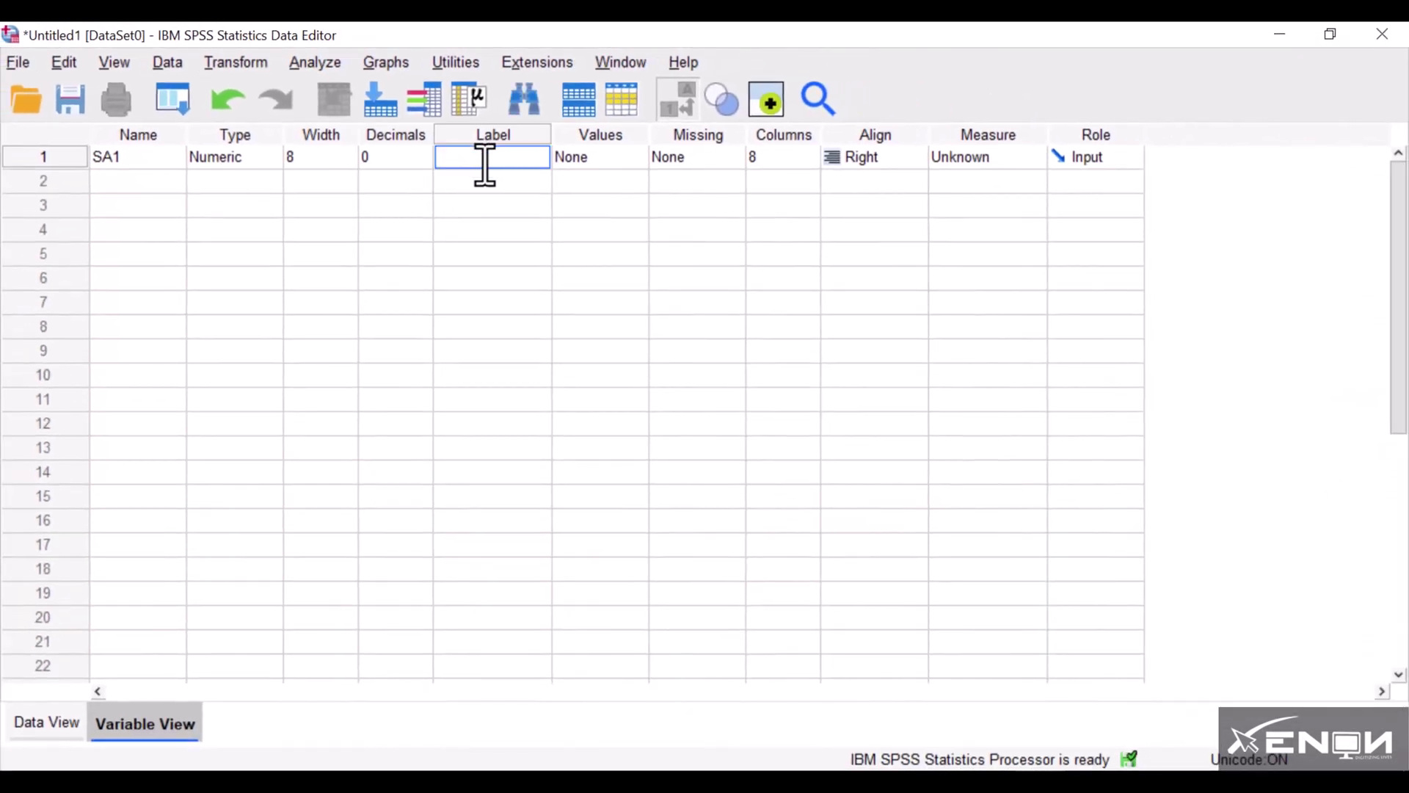
Step: Label SA1 as Gender and widen the Label column
{"action": "left_click", "coordinate": [549, 135]}
{"action": "left_click", "coordinate": [557, 135], "text": "shift"}
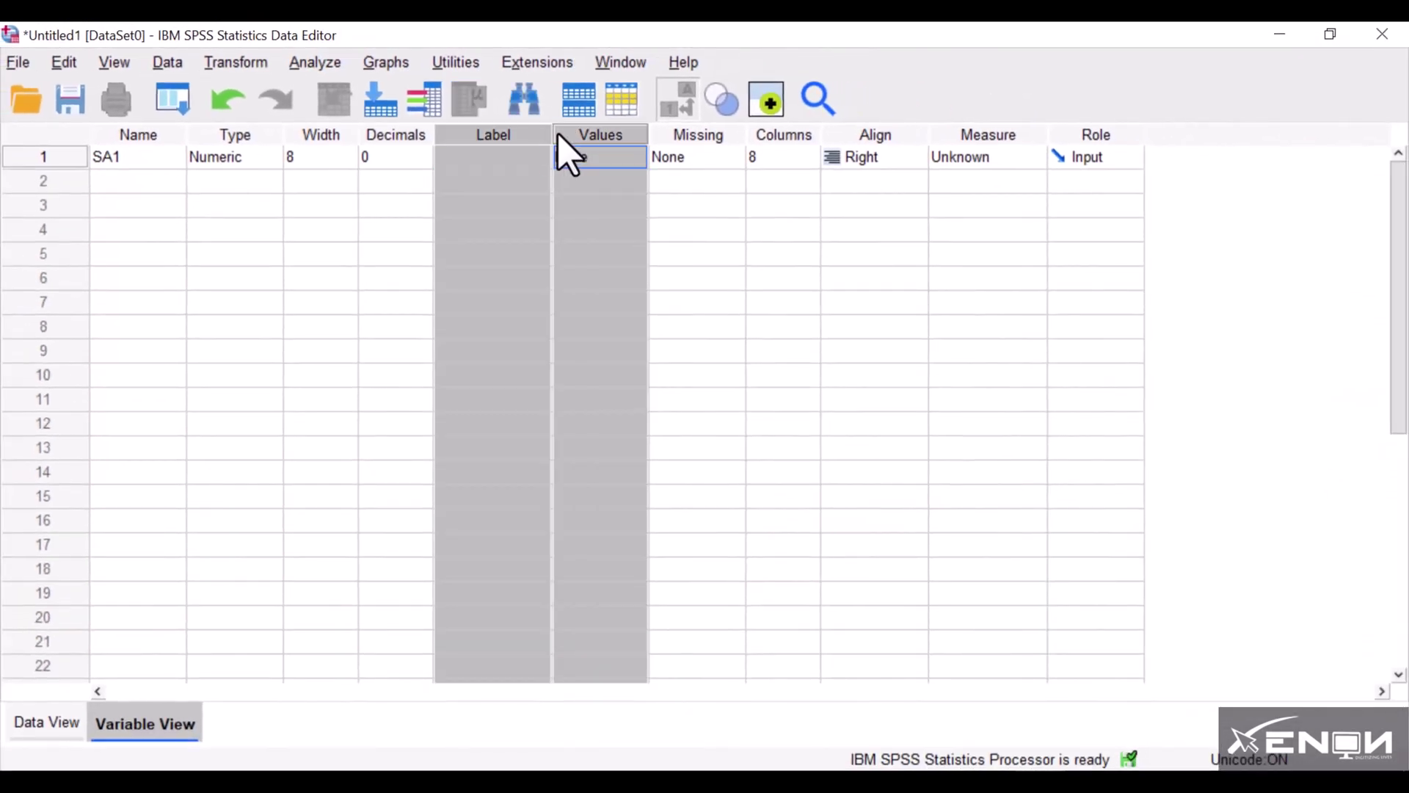
{"action": "left_click", "coordinate": [519, 157]}
{"action": "left_click_drag", "start_coordinate": [551, 135], "coordinate": [676, 132]}
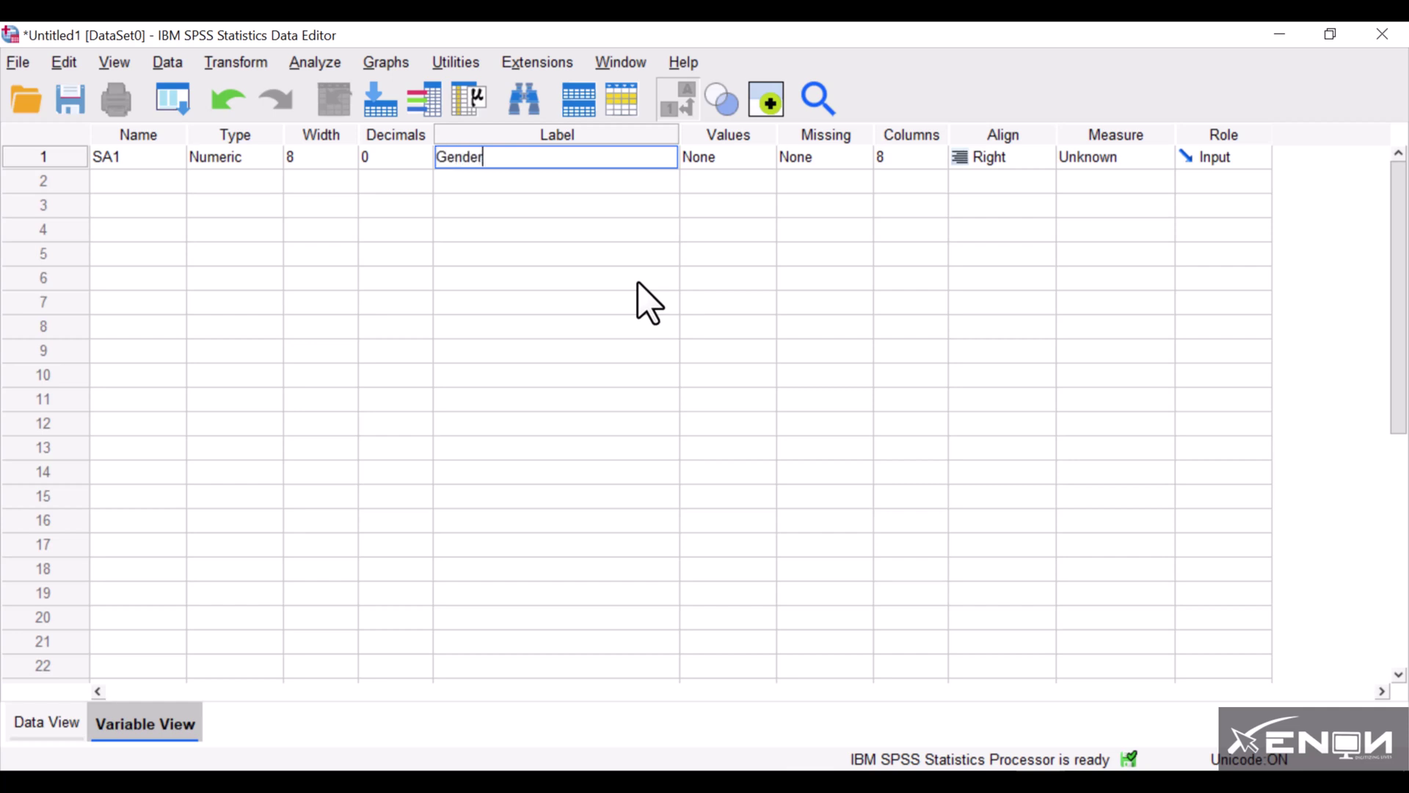
{"action": "left_click", "coordinate": [744, 162]}
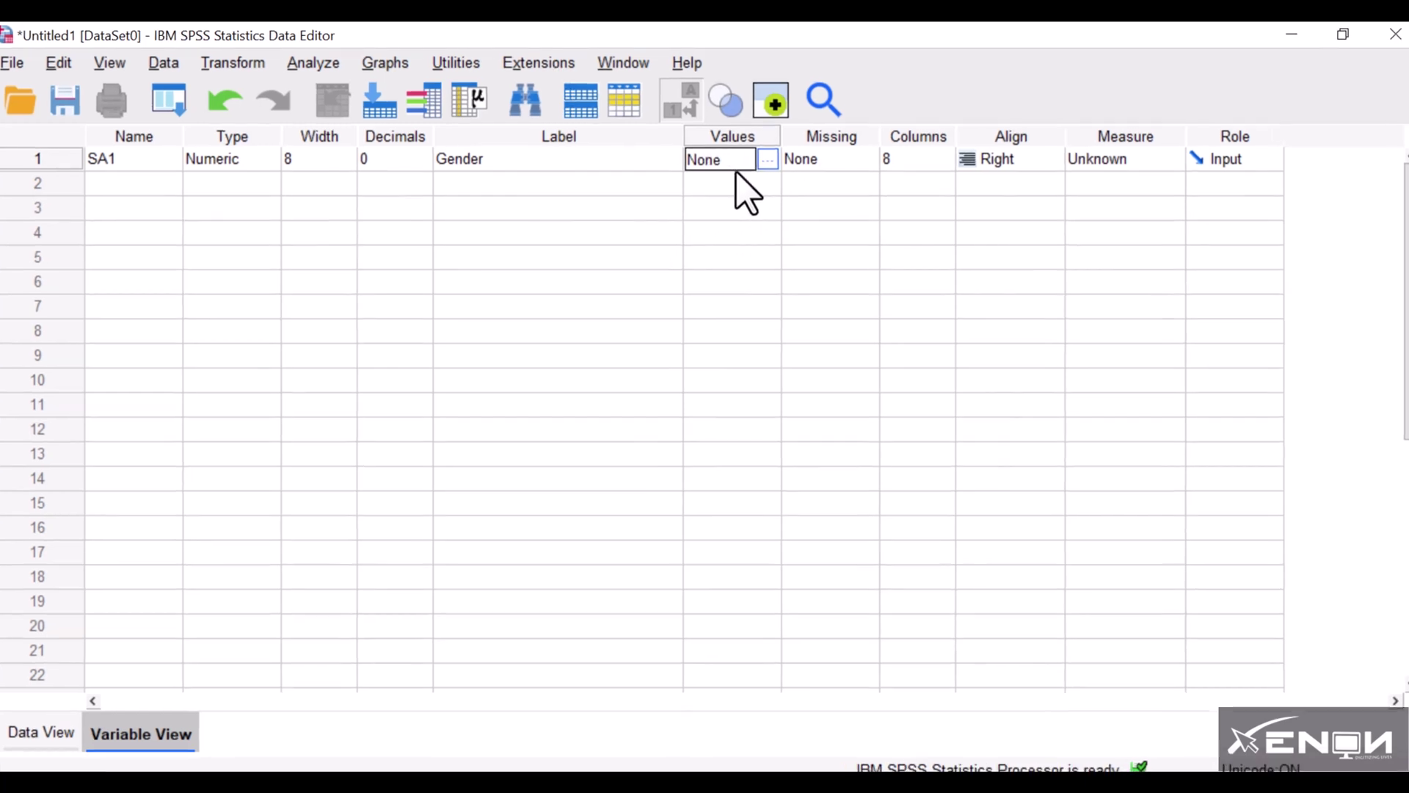
Step: Add the value label 1 = Male for SA1, checking the questionnaire photo
{"action": "left_click", "coordinate": [766, 159]}
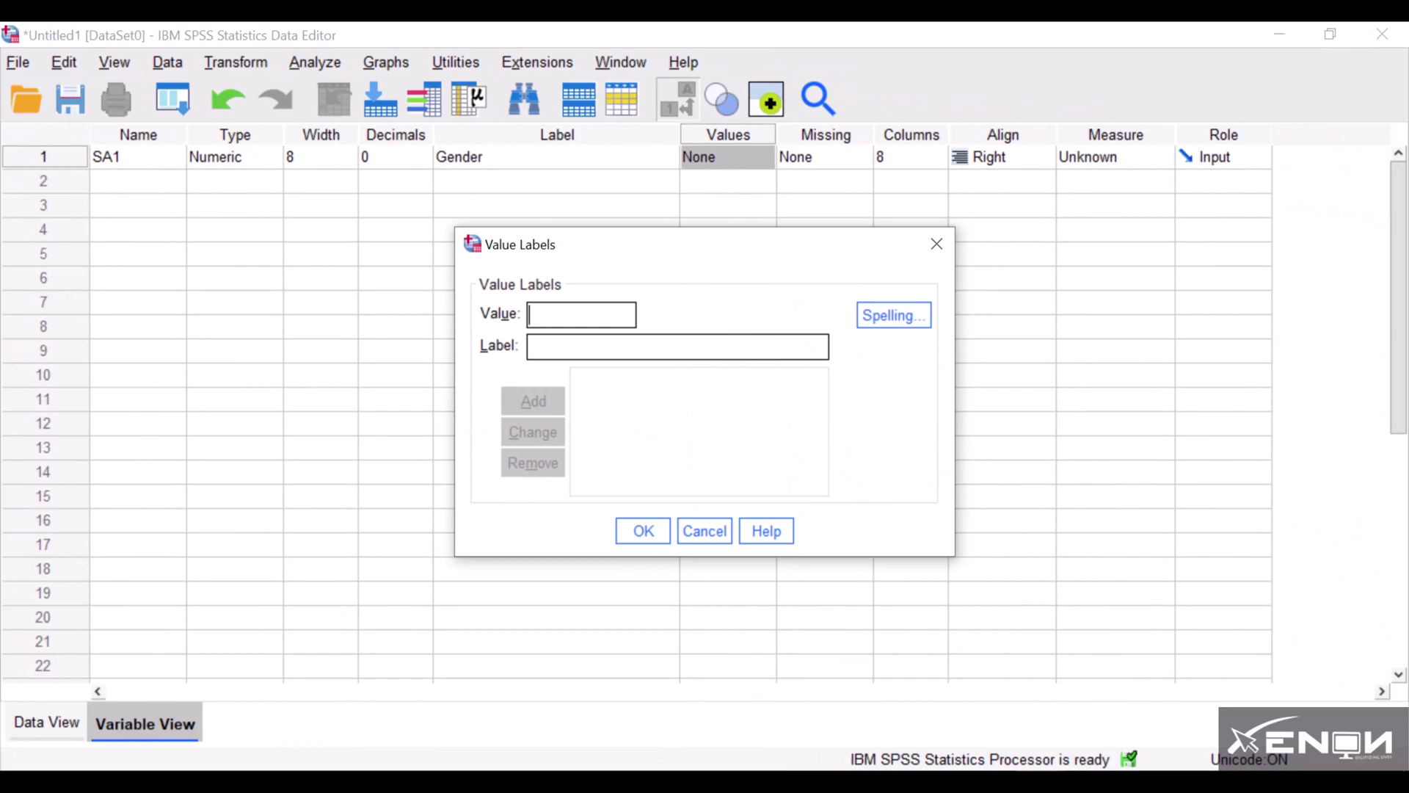
{"action": "left_click", "coordinate": [844, 759]}
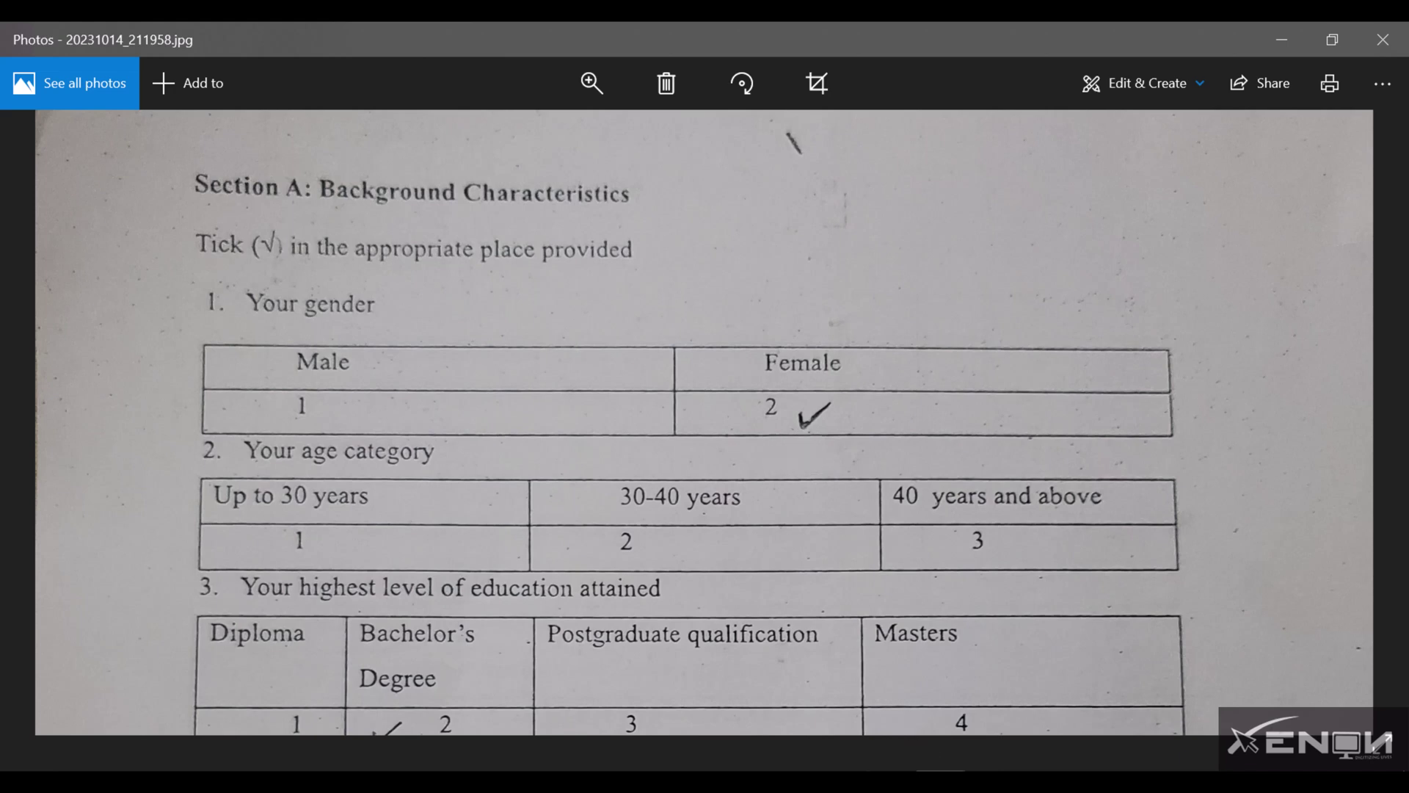
{"action": "left_click", "coordinate": [1000, 749]}
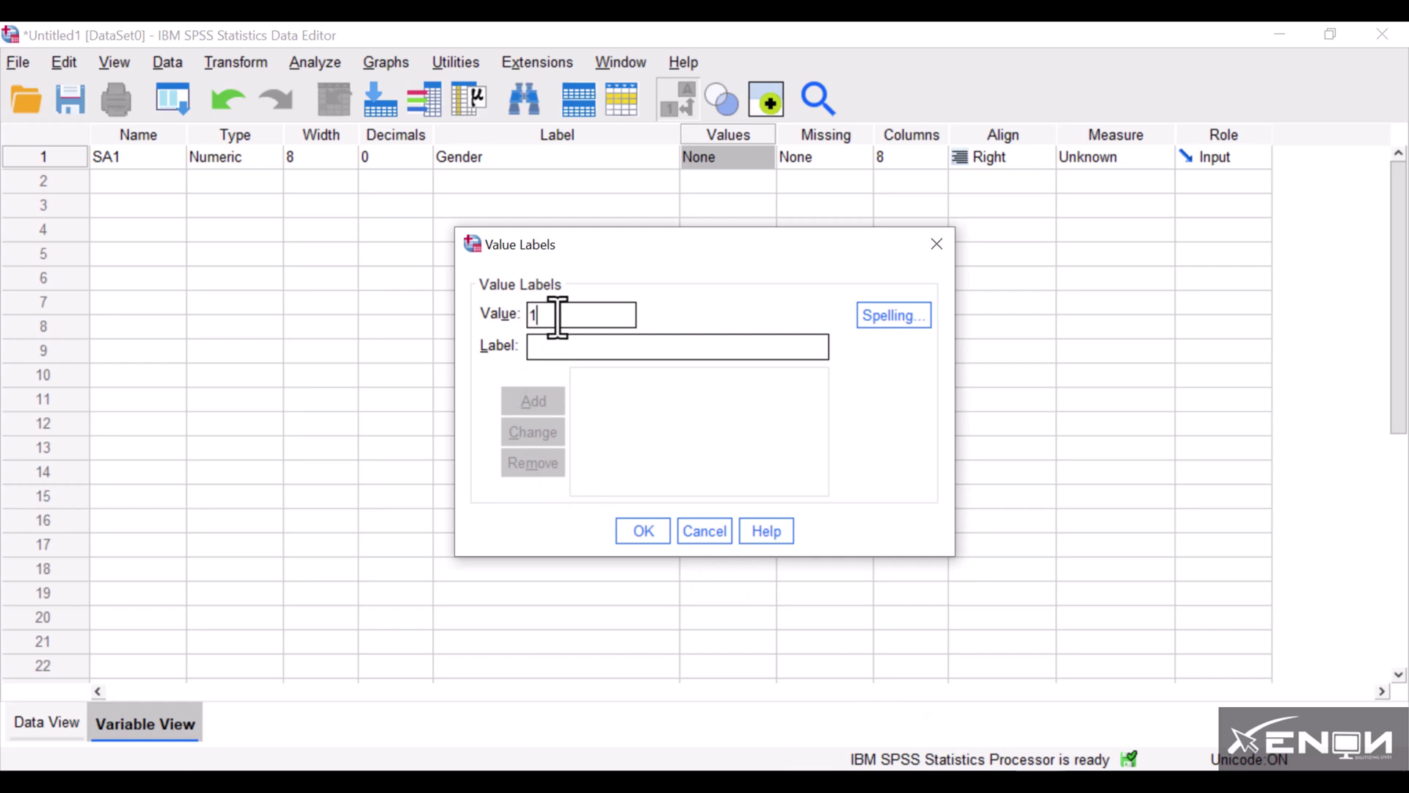
{"action": "left_click", "coordinate": [571, 346]}
{"action": "type", "text": "Male"}
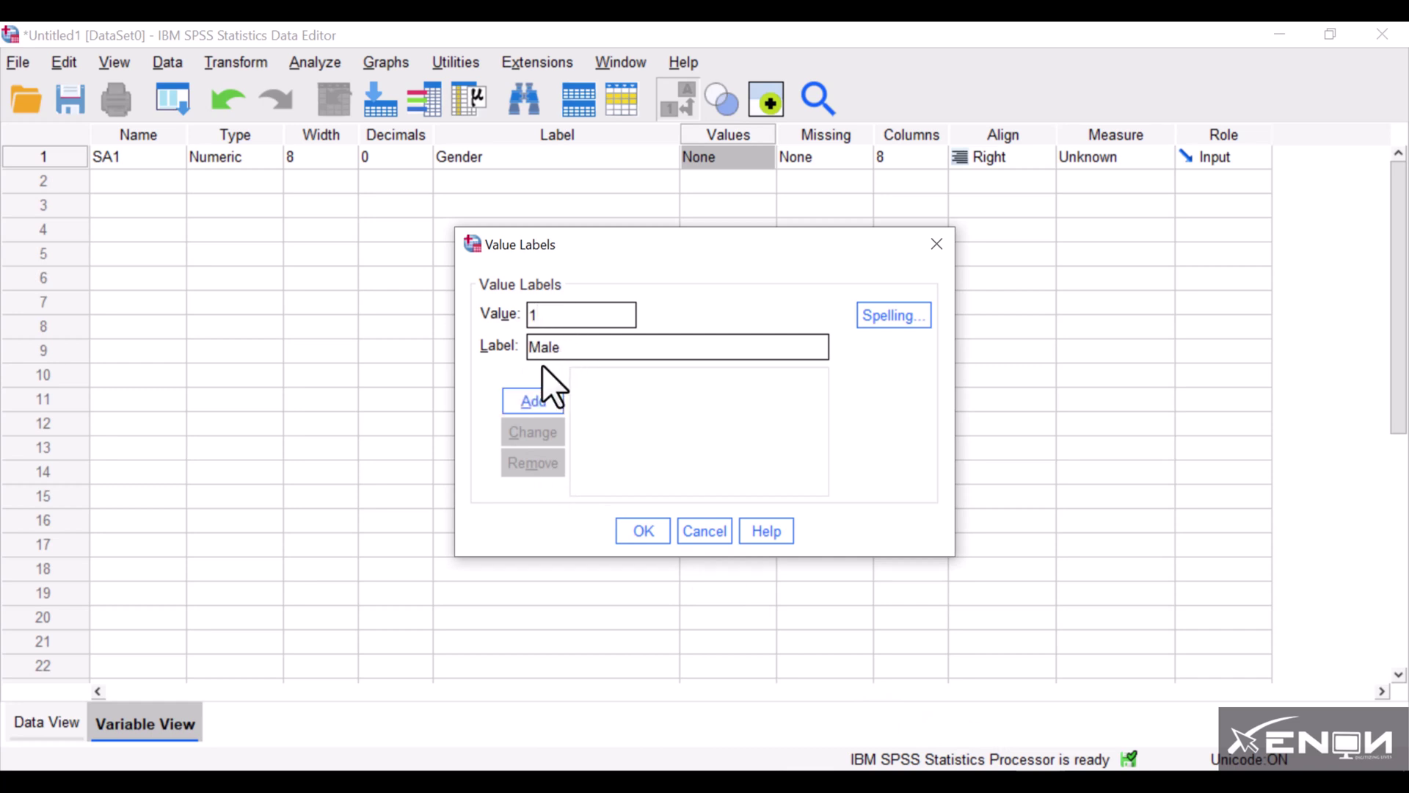
{"action": "left_click", "coordinate": [544, 410]}
{"action": "left_click", "coordinate": [528, 404]}
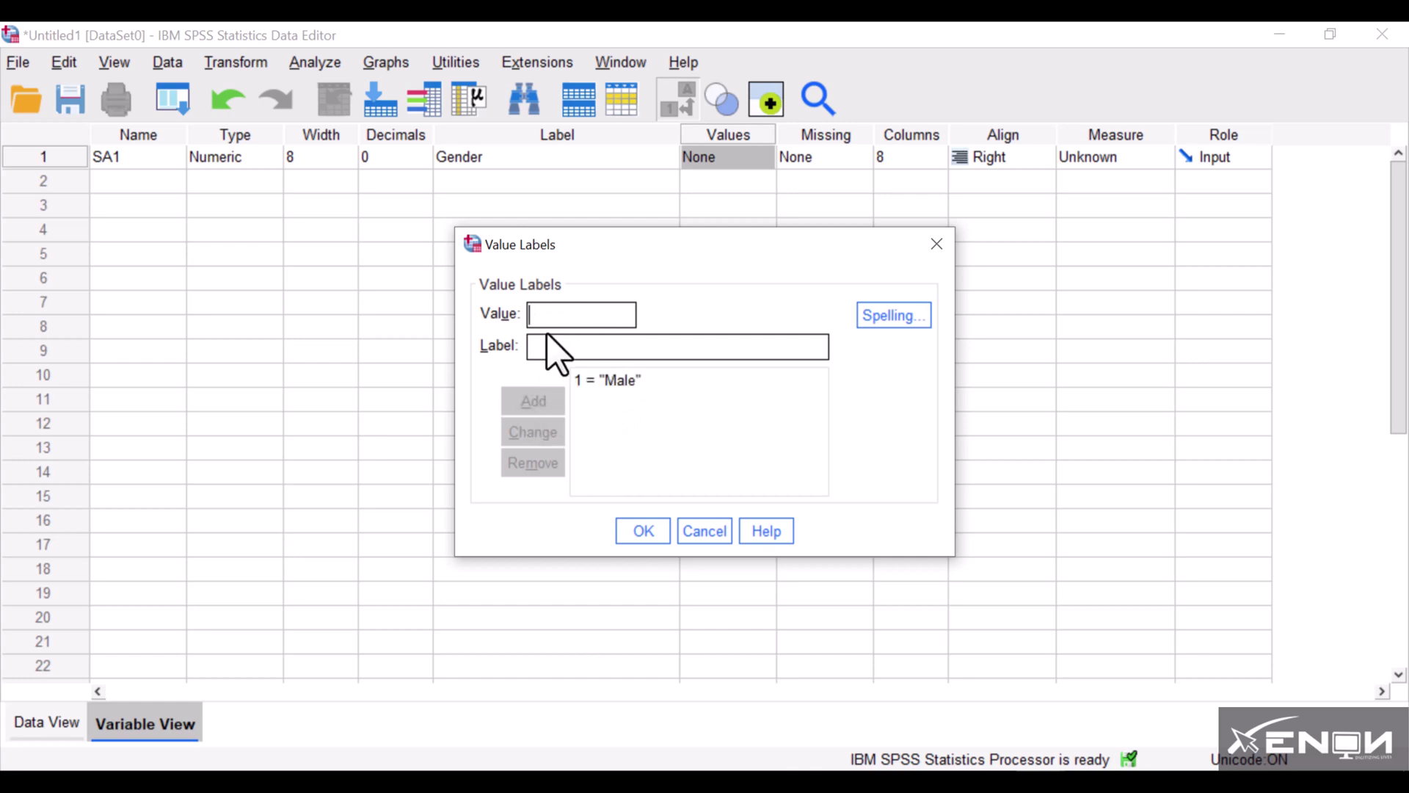
Step: Add 2 = Female and apply the labels to SA1
{"action": "type", "text": "2f"}
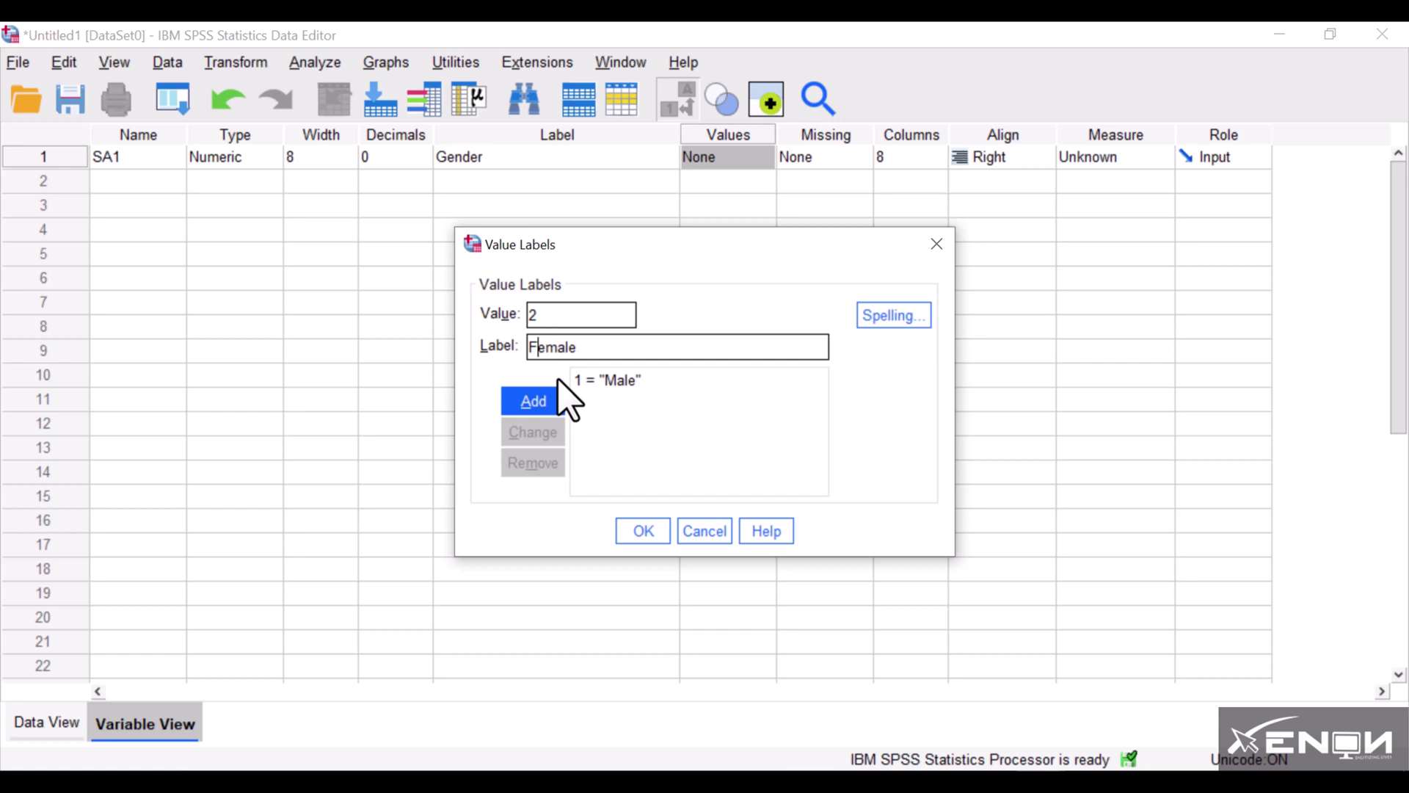
{"action": "left_click", "coordinate": [552, 403]}
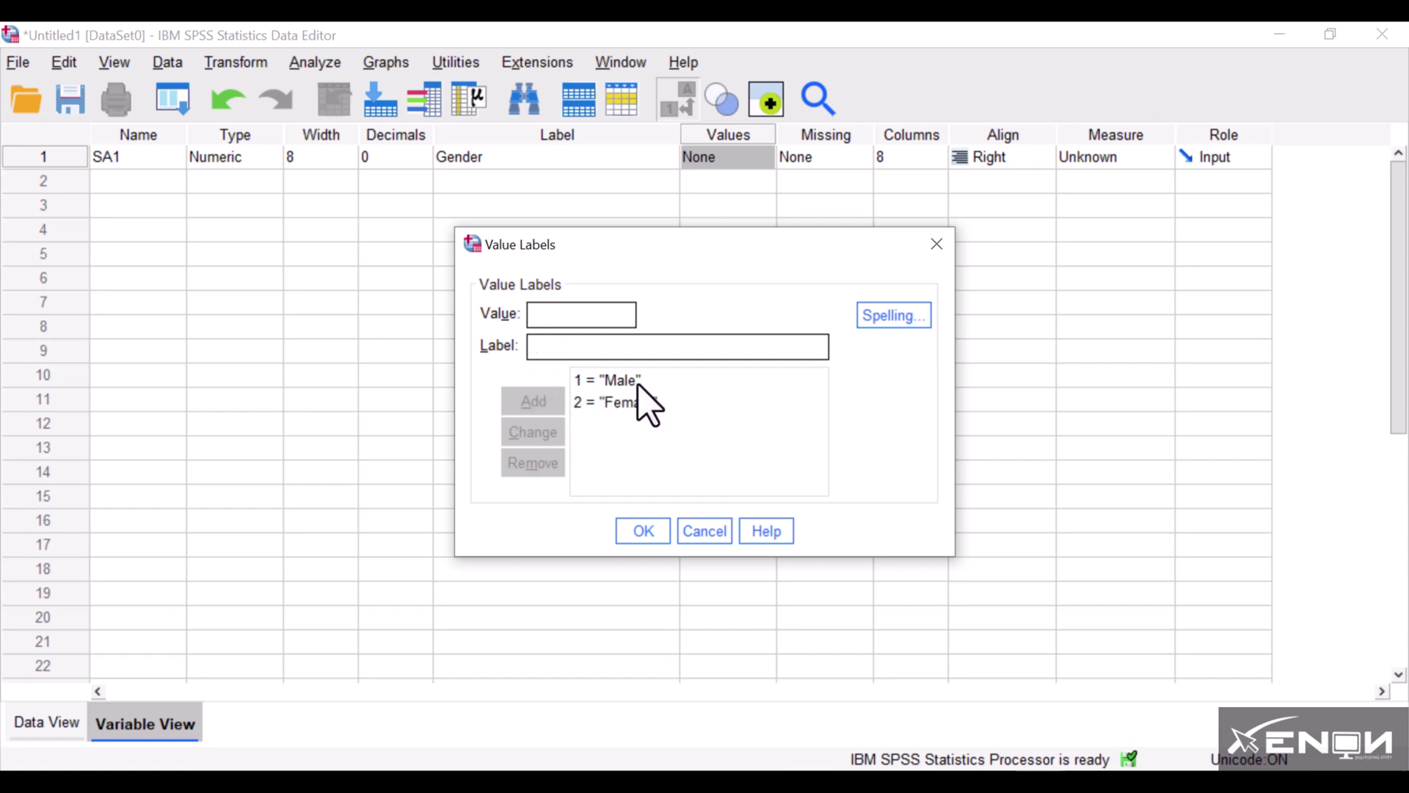
{"action": "left_click", "coordinate": [947, 769]}
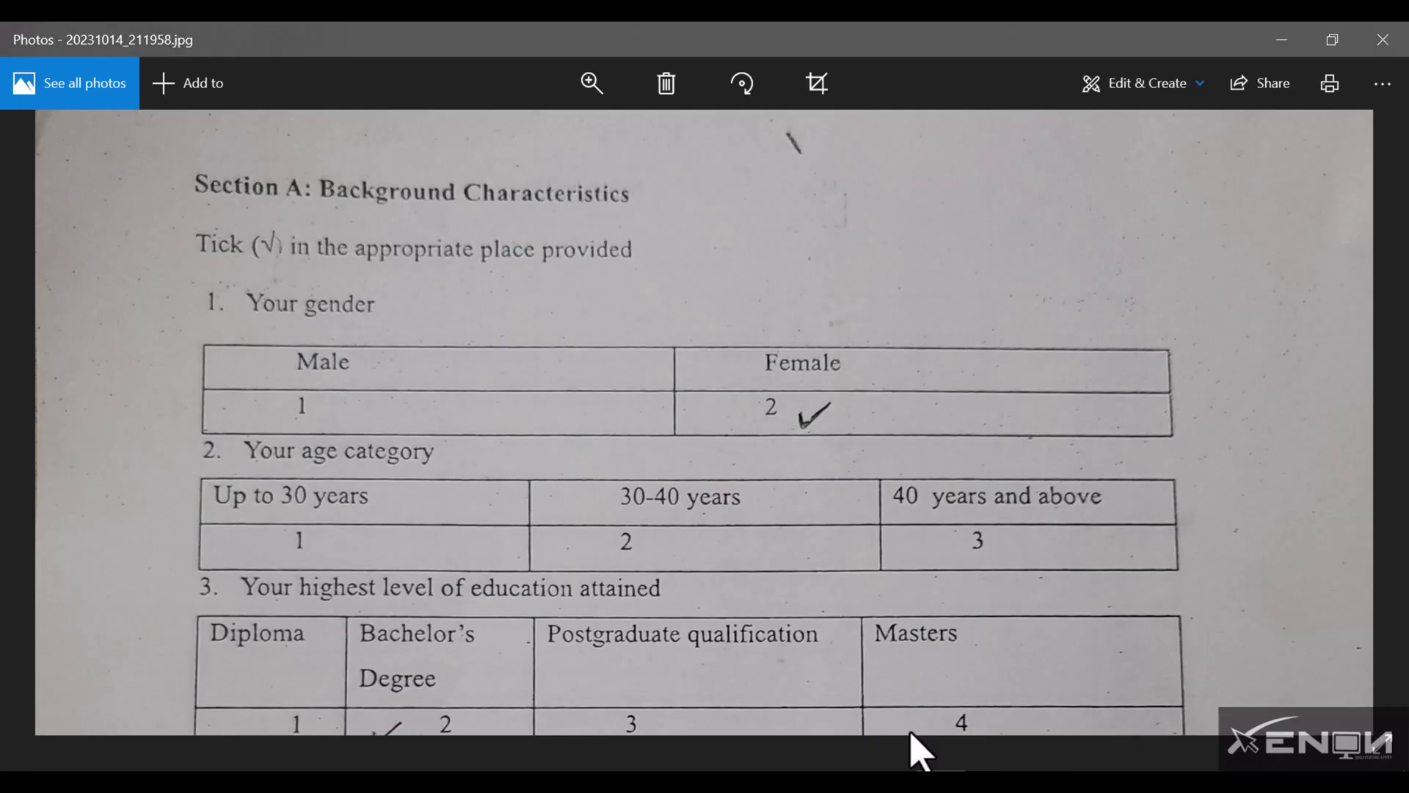
{"action": "key", "text": "alt+Tab"}
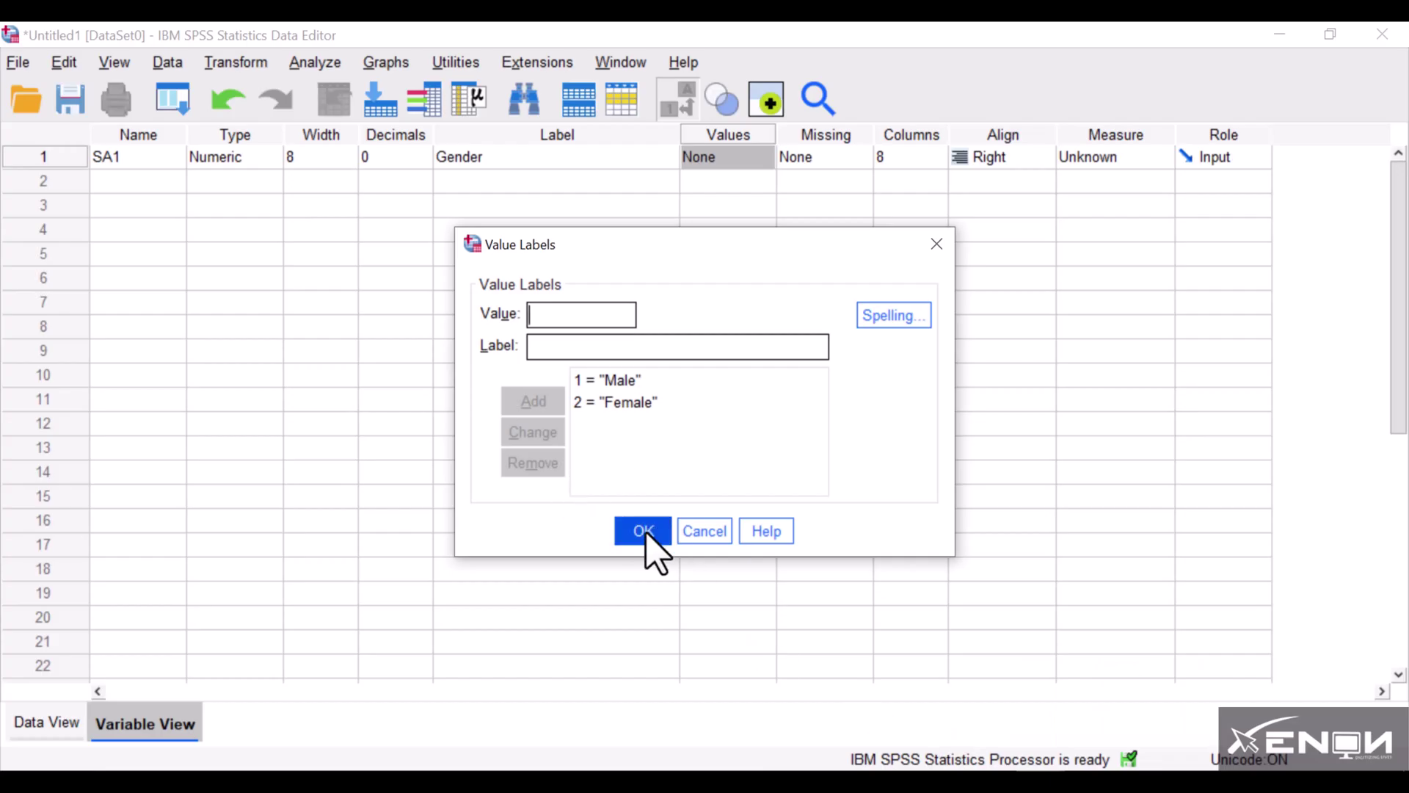
{"action": "left_click", "coordinate": [646, 530]}
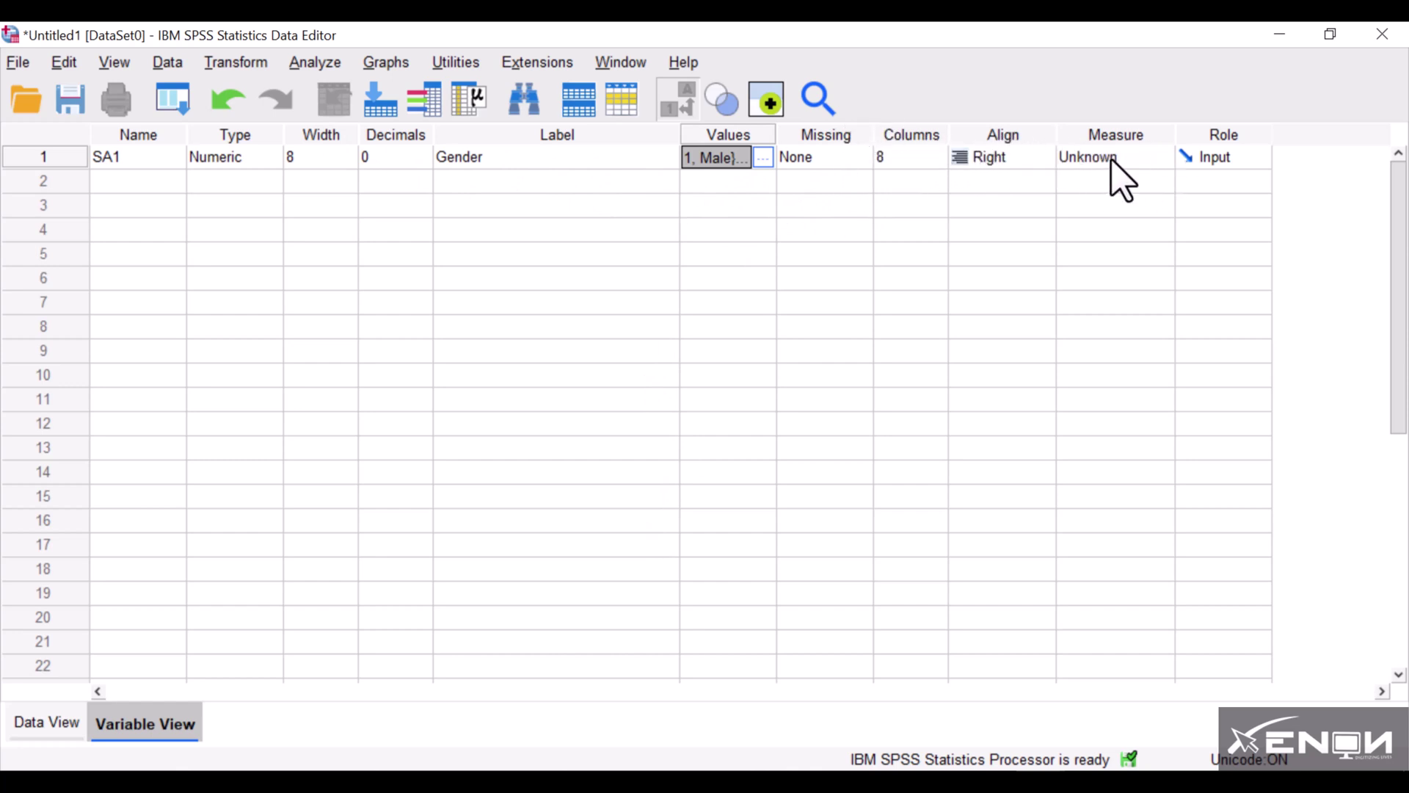
Step: Set SA1's measurement level to Nominal and bring up the questionnaire photo
{"action": "left_click", "coordinate": [1161, 157]}
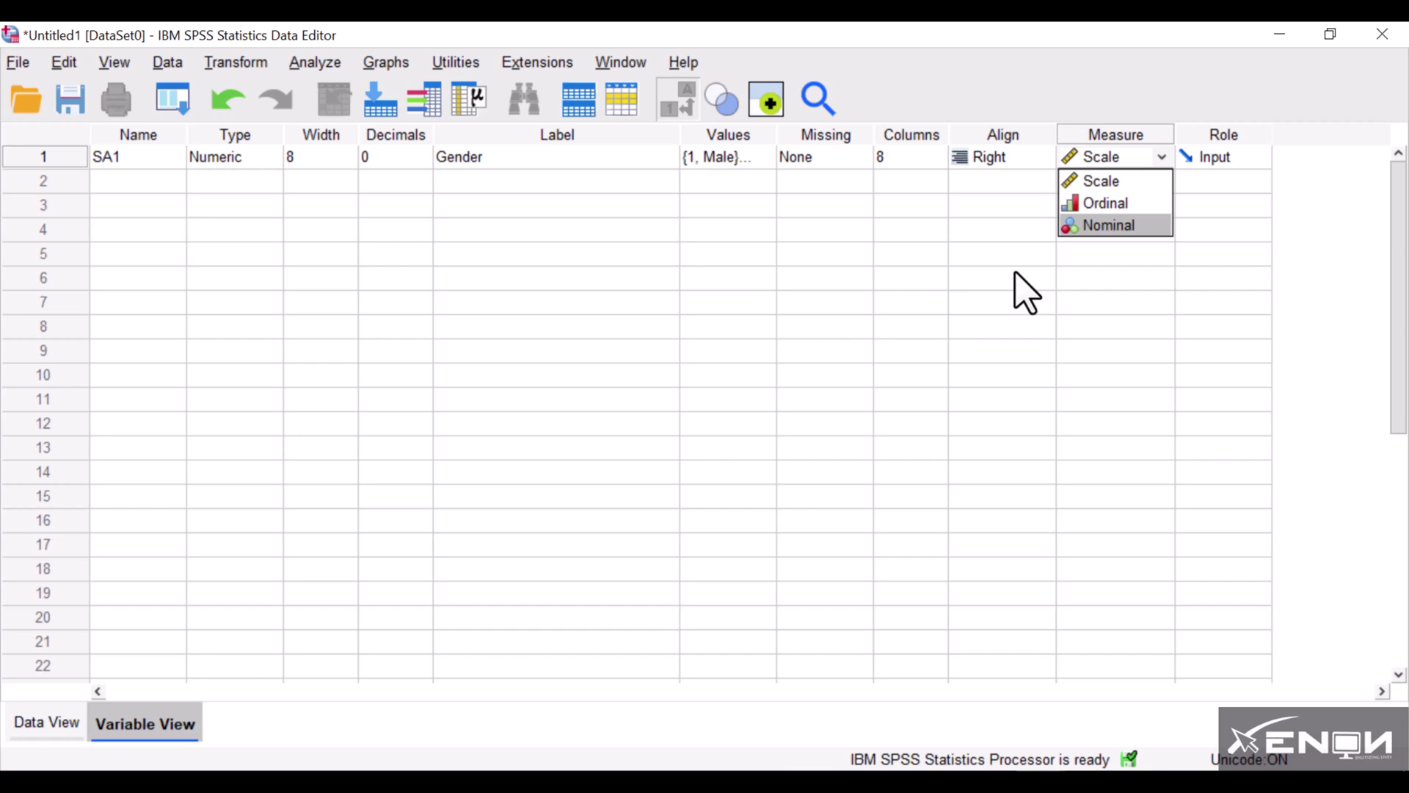
{"action": "left_click", "coordinate": [1137, 226]}
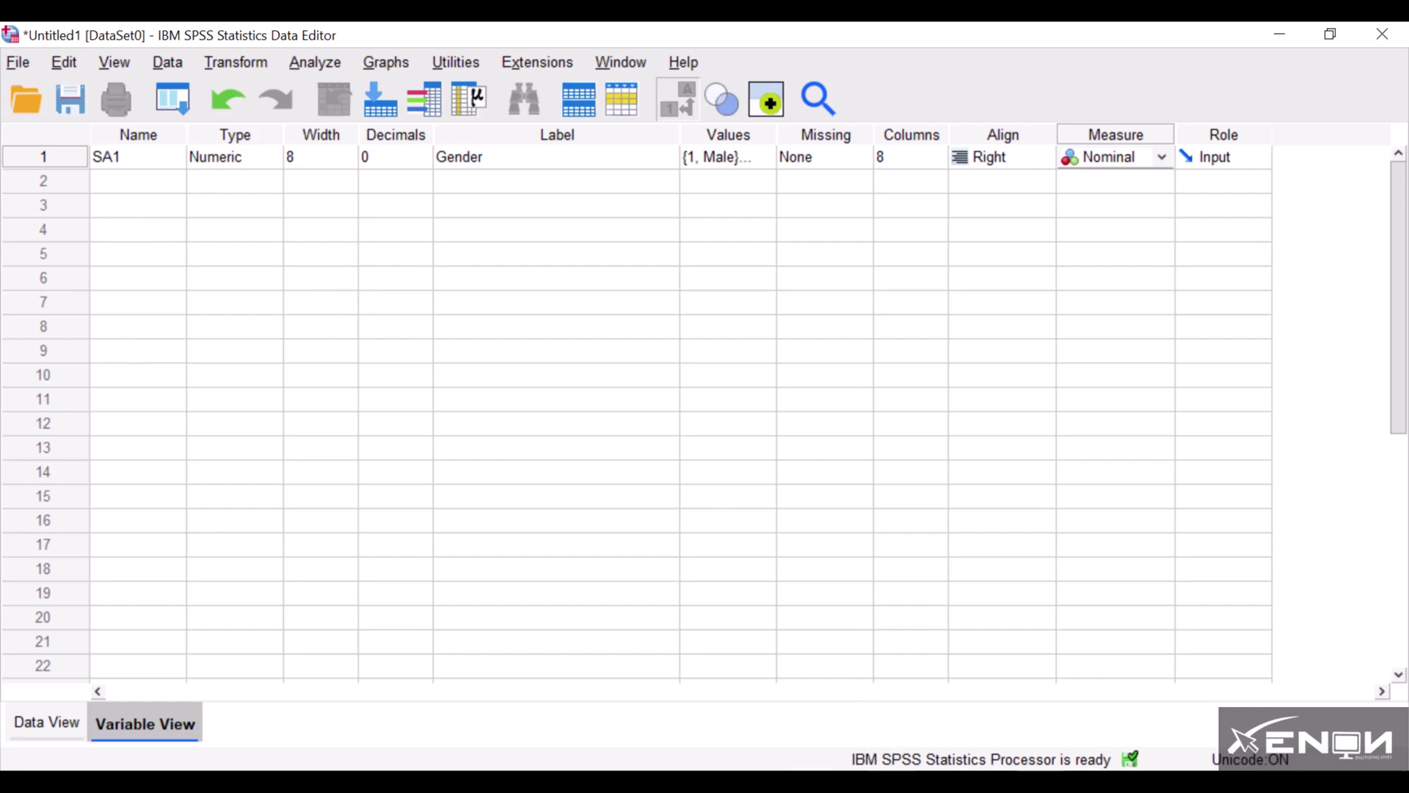
{"action": "left_click", "coordinate": [888, 769]}
{"action": "scroll", "coordinate": [535, 519], "scroll_direction": "down", "scroll_amount": 2}
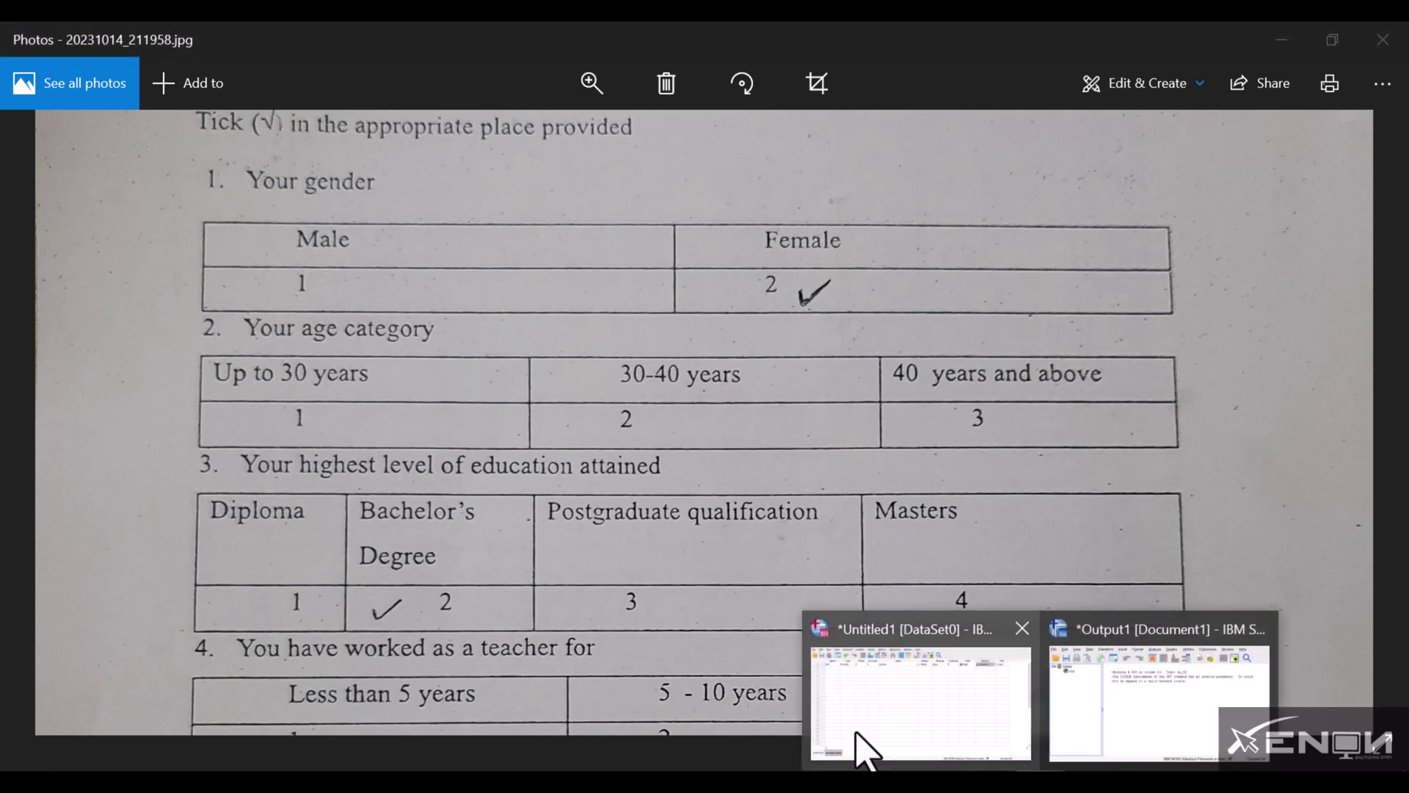
Step: Create variable SA2 with 0 decimals and the label Age
{"action": "left_click", "coordinate": [862, 745]}
{"action": "left_click", "coordinate": [152, 182]}
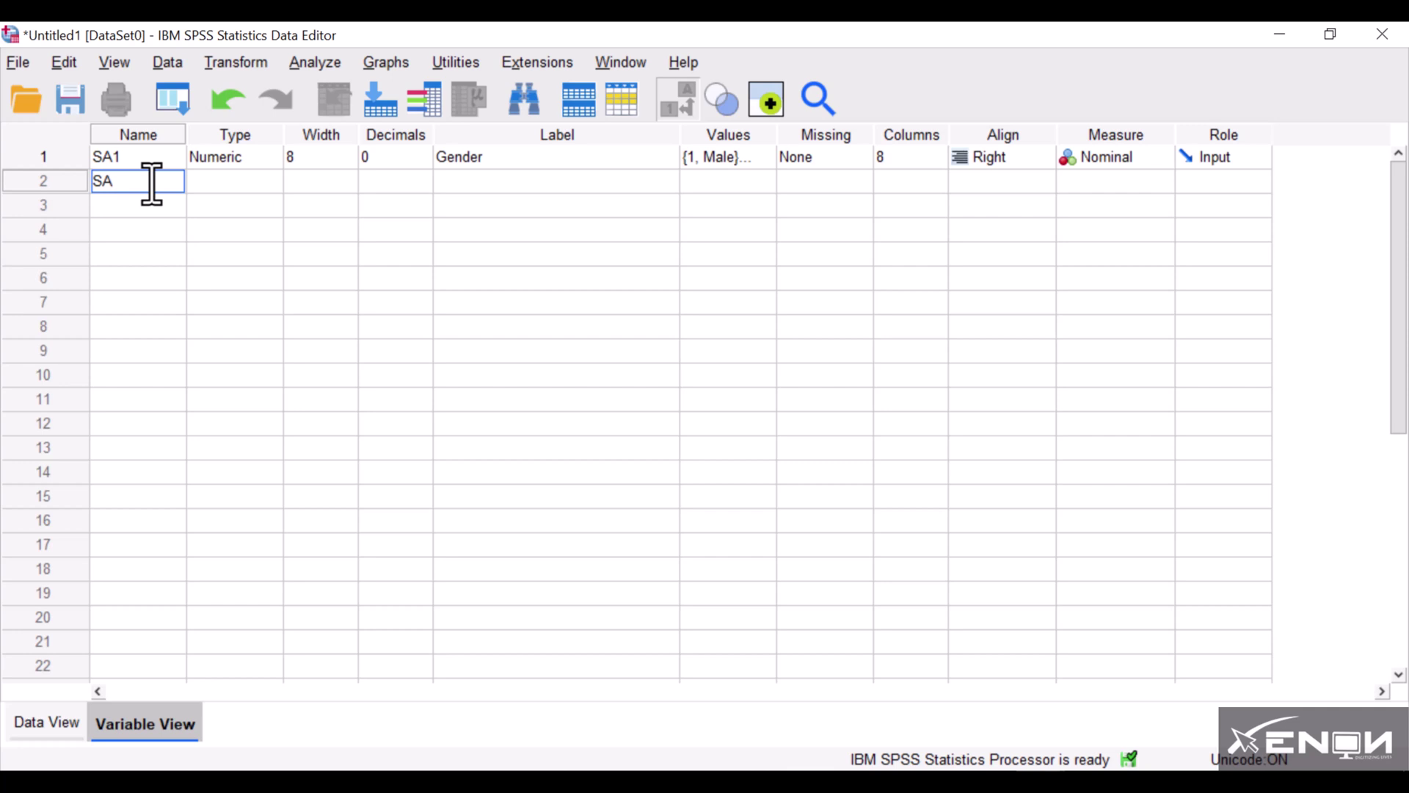
{"action": "left_click", "coordinate": [417, 188]}
{"action": "left_click", "coordinate": [423, 187]}
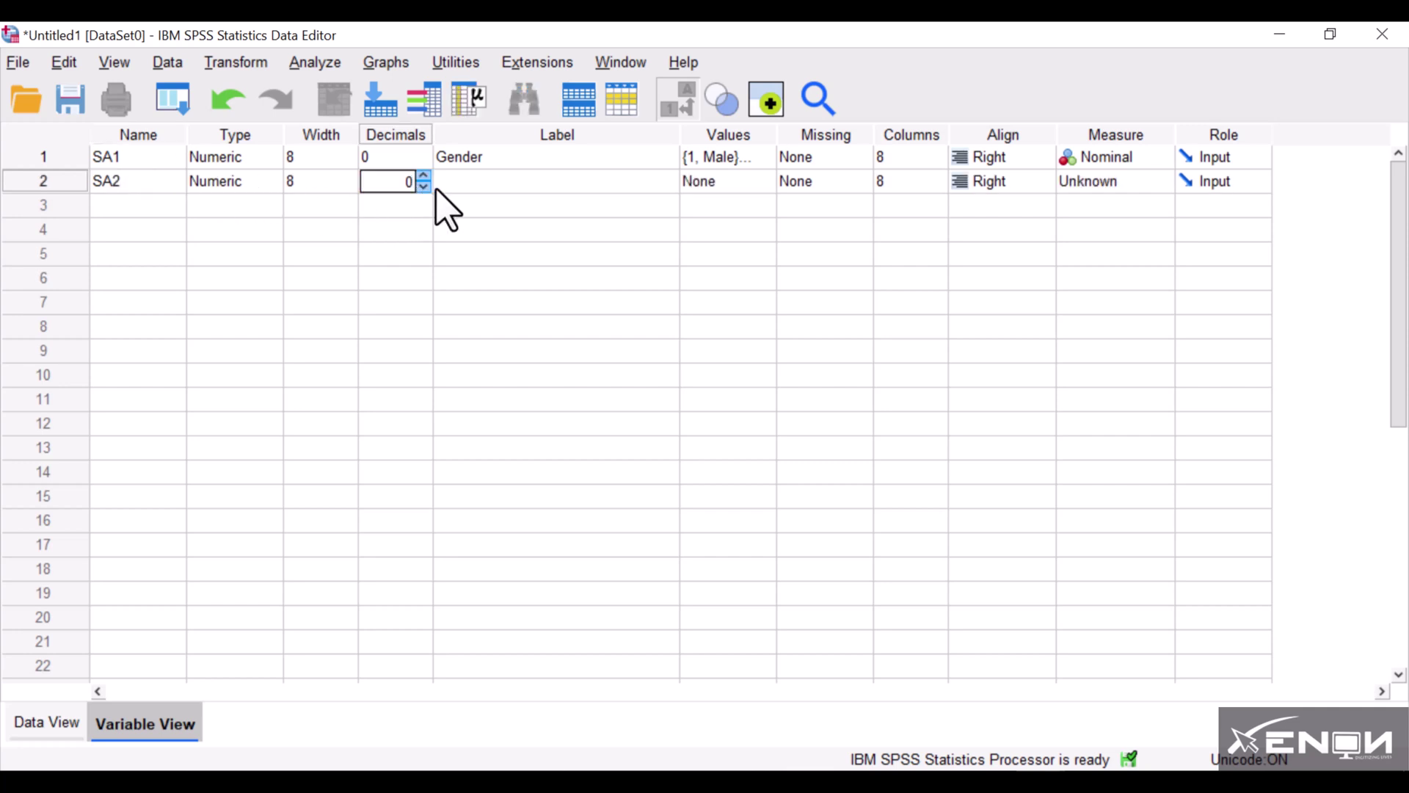
{"action": "left_click", "coordinate": [507, 185]}
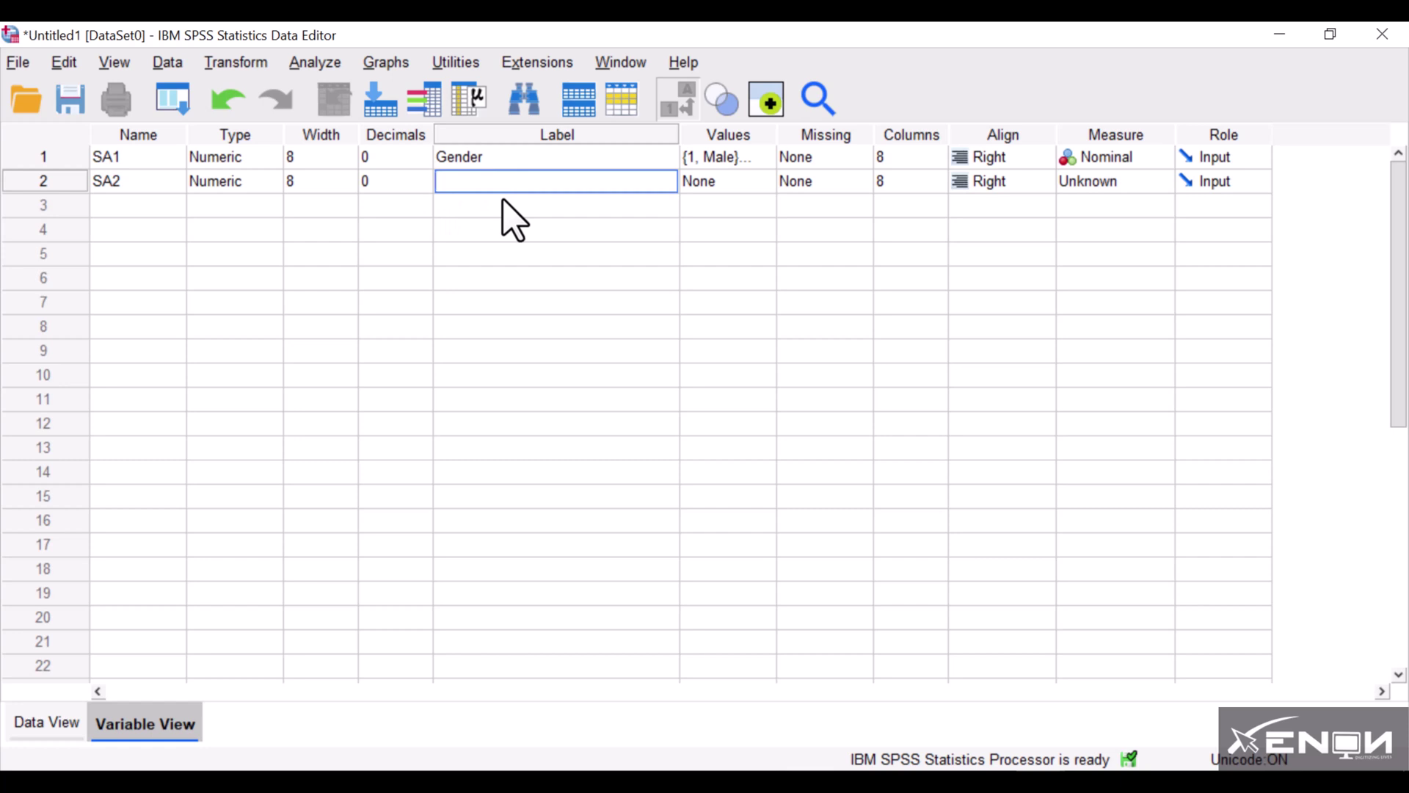
{"action": "type", "text": "Age"}
{"action": "left_click", "coordinate": [758, 182]}
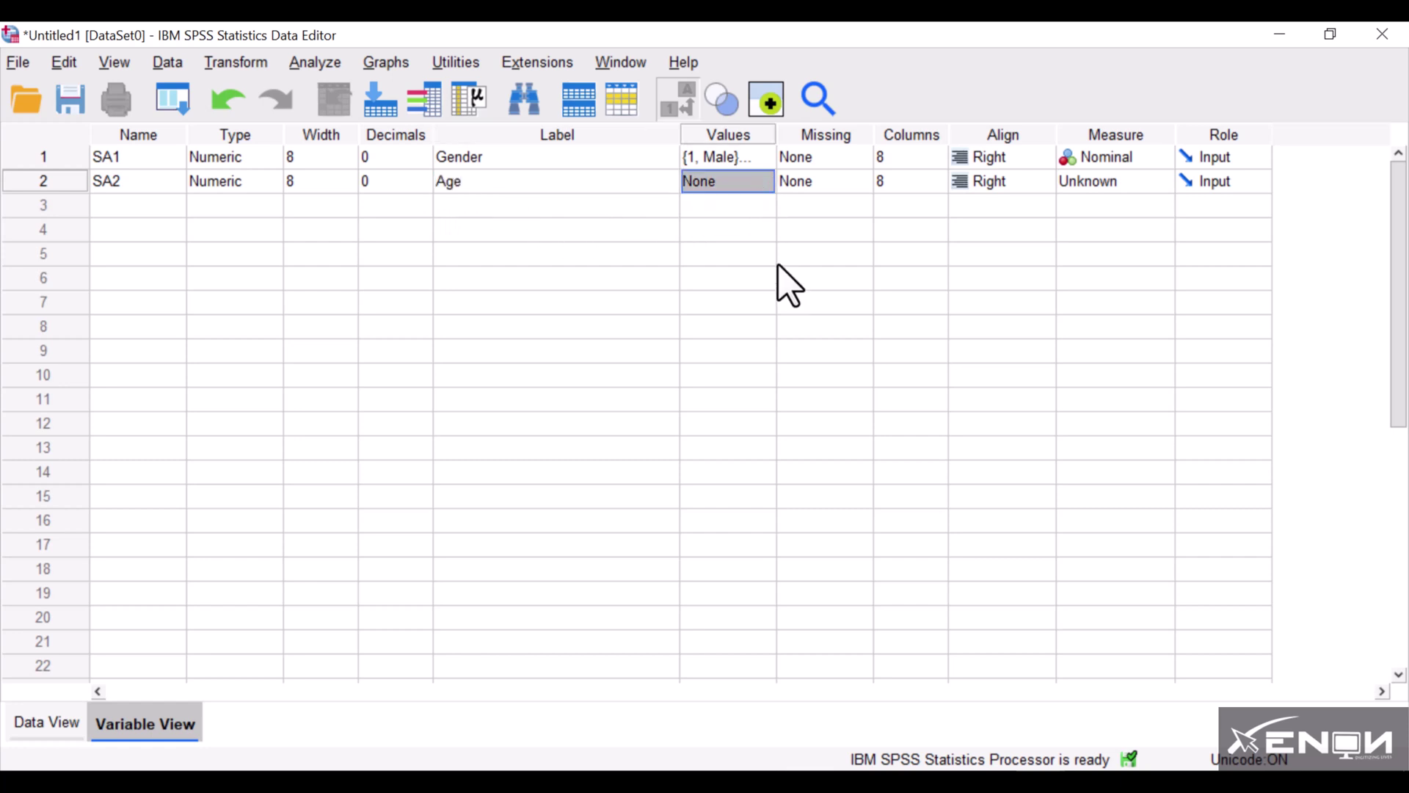
Step: Add the value label 1 = Upto 30 years for SA2
{"action": "left_click", "coordinate": [719, 185]}
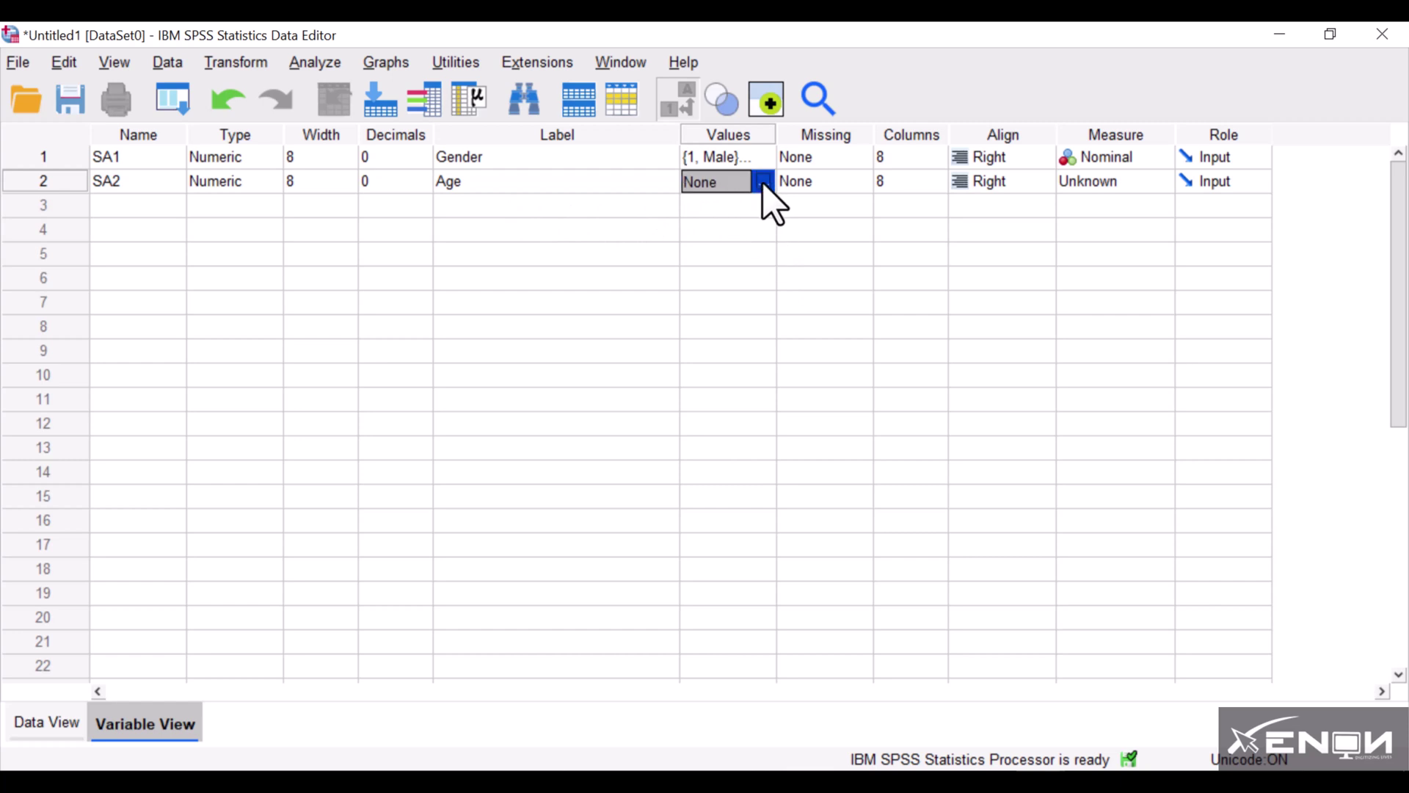
{"action": "left_click", "coordinate": [763, 182]}
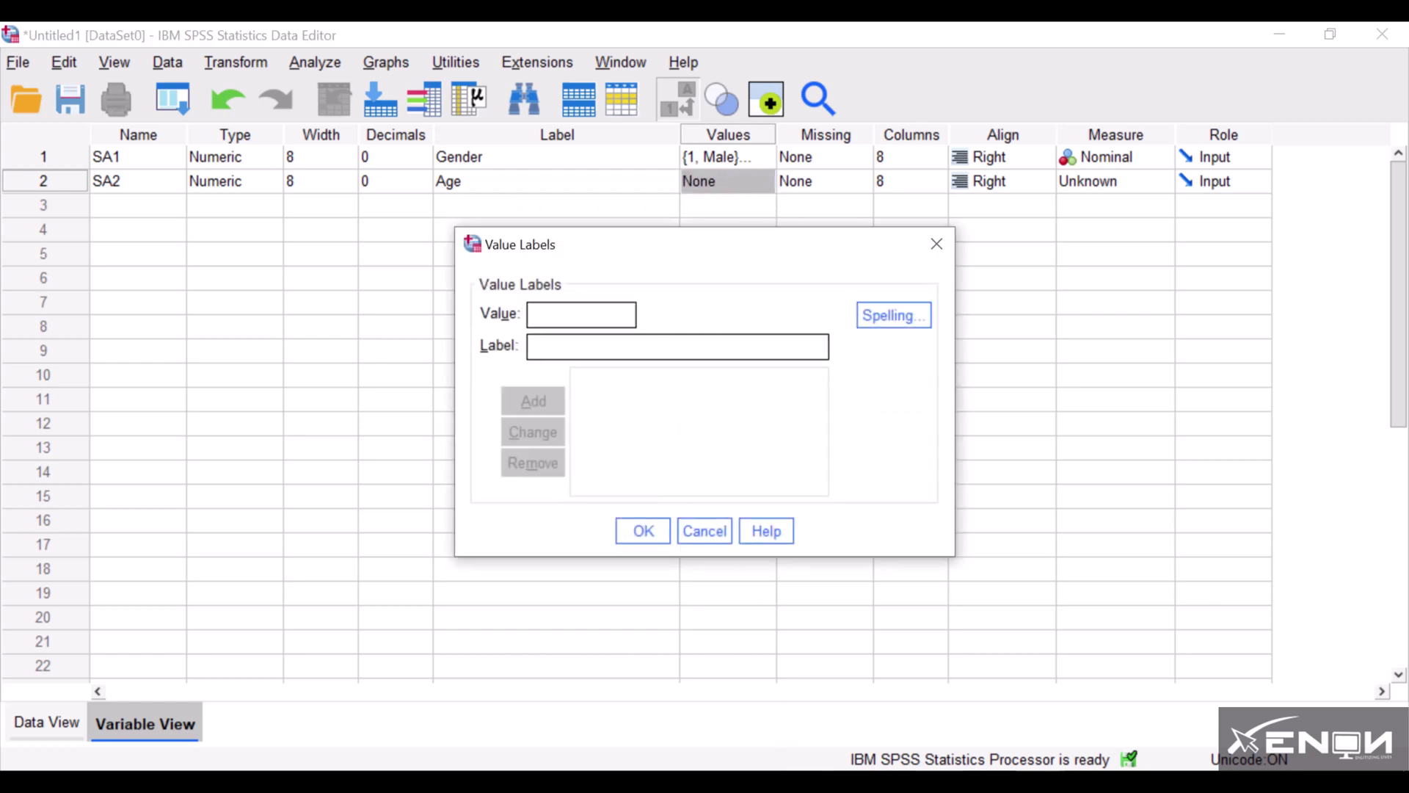
{"action": "key", "text": "alt+Tab"}
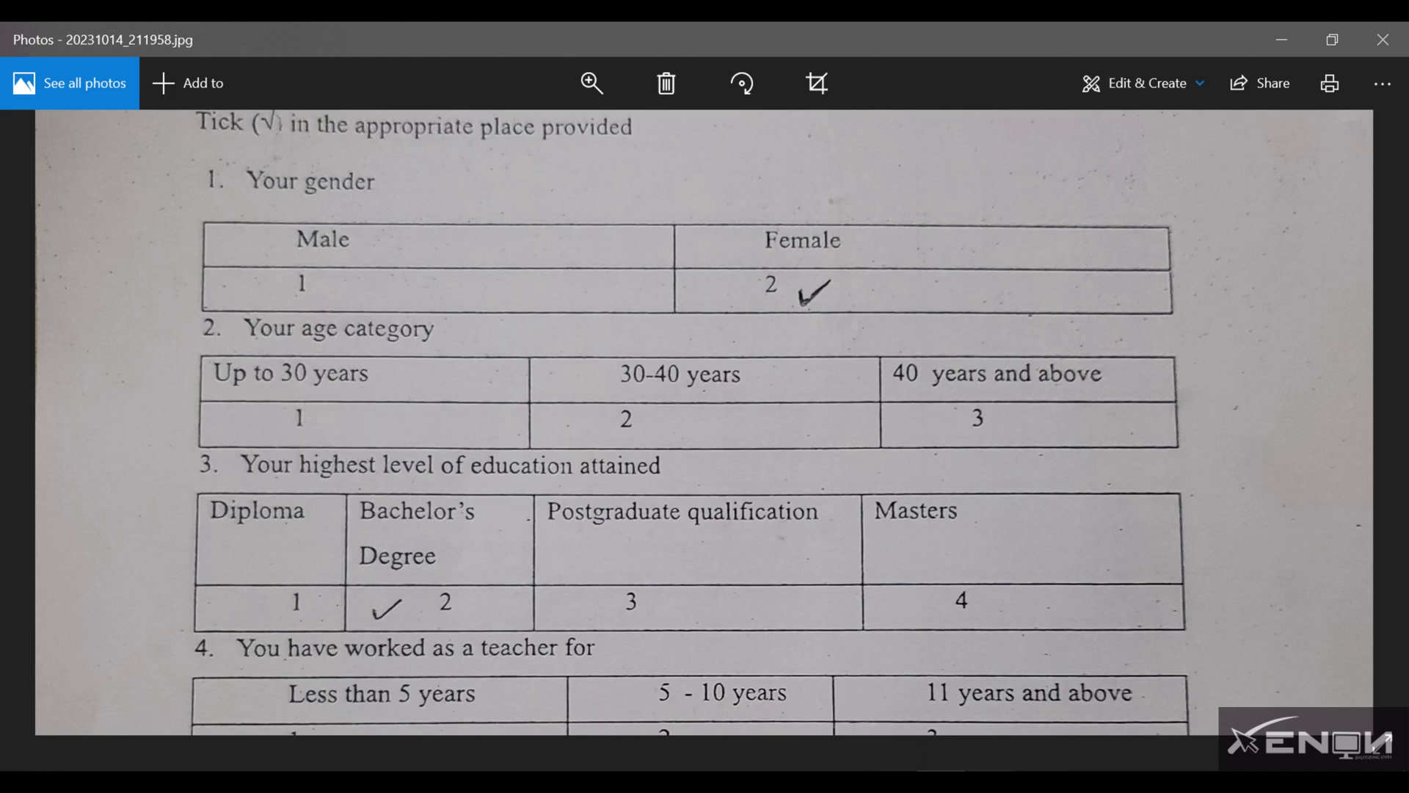
{"action": "left_click", "coordinate": [912, 690]}
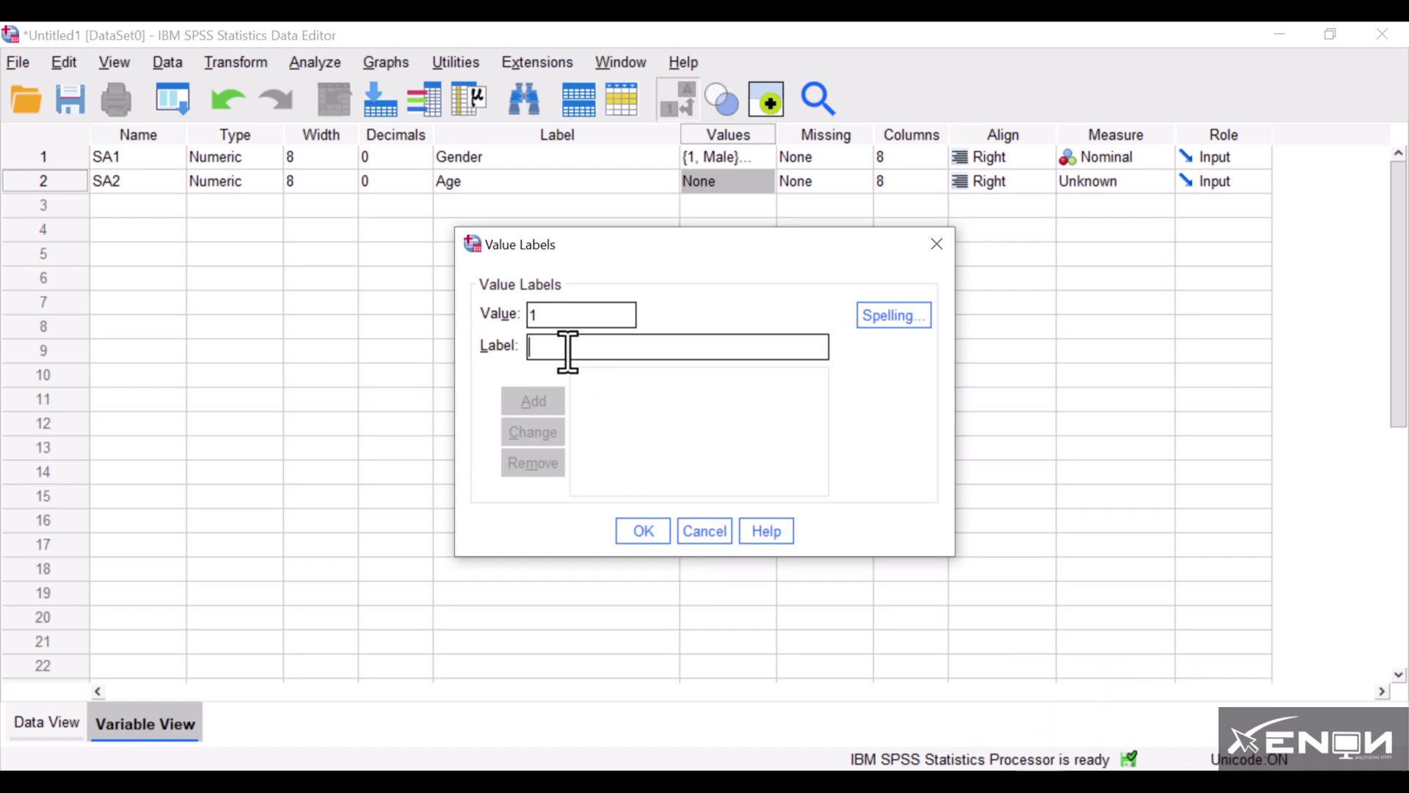
{"action": "left_click", "coordinate": [568, 347]}
{"action": "type", "text": "u"}
{"action": "key", "text": "BackSpace"}
{"action": "type", "text": "Upto 30 years"}
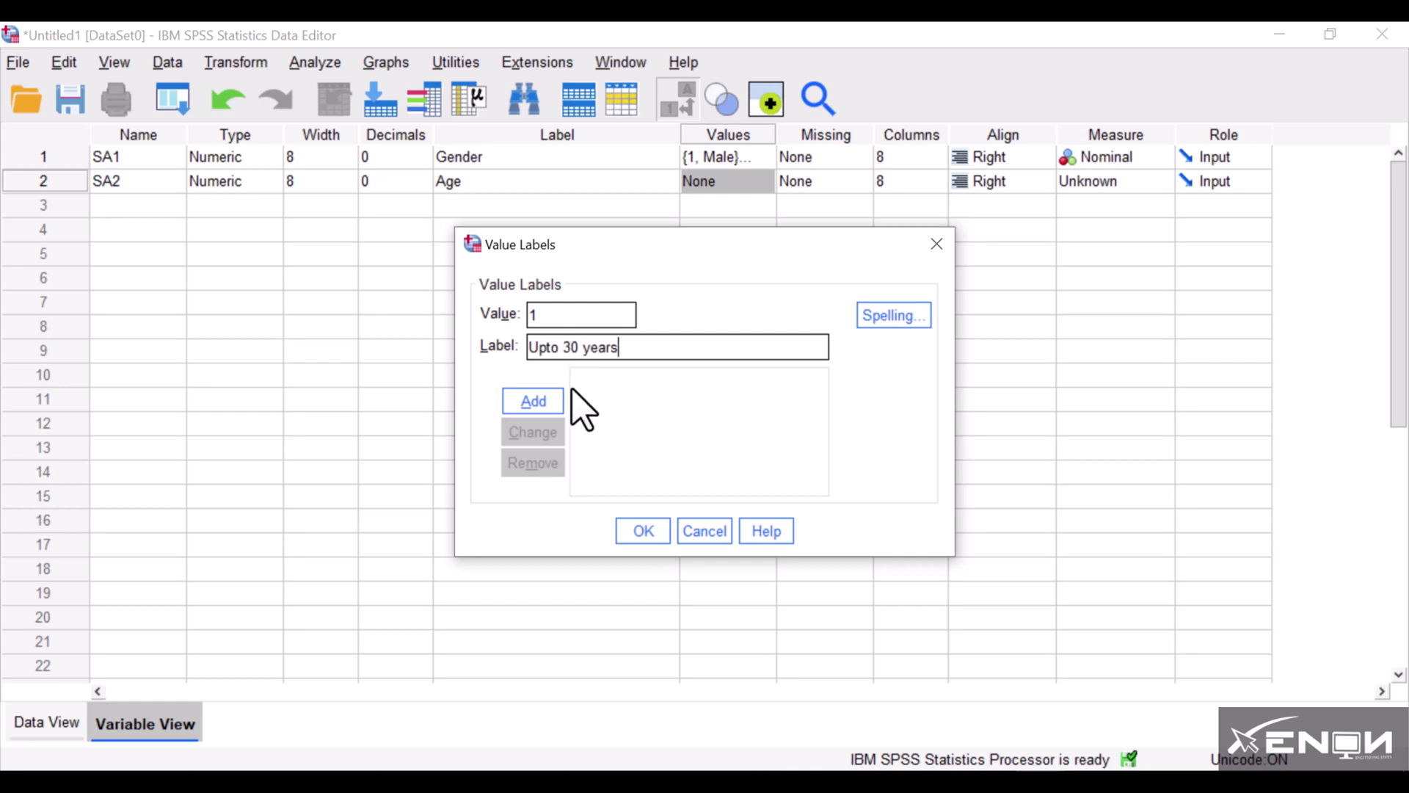
{"action": "left_click", "coordinate": [561, 400]}
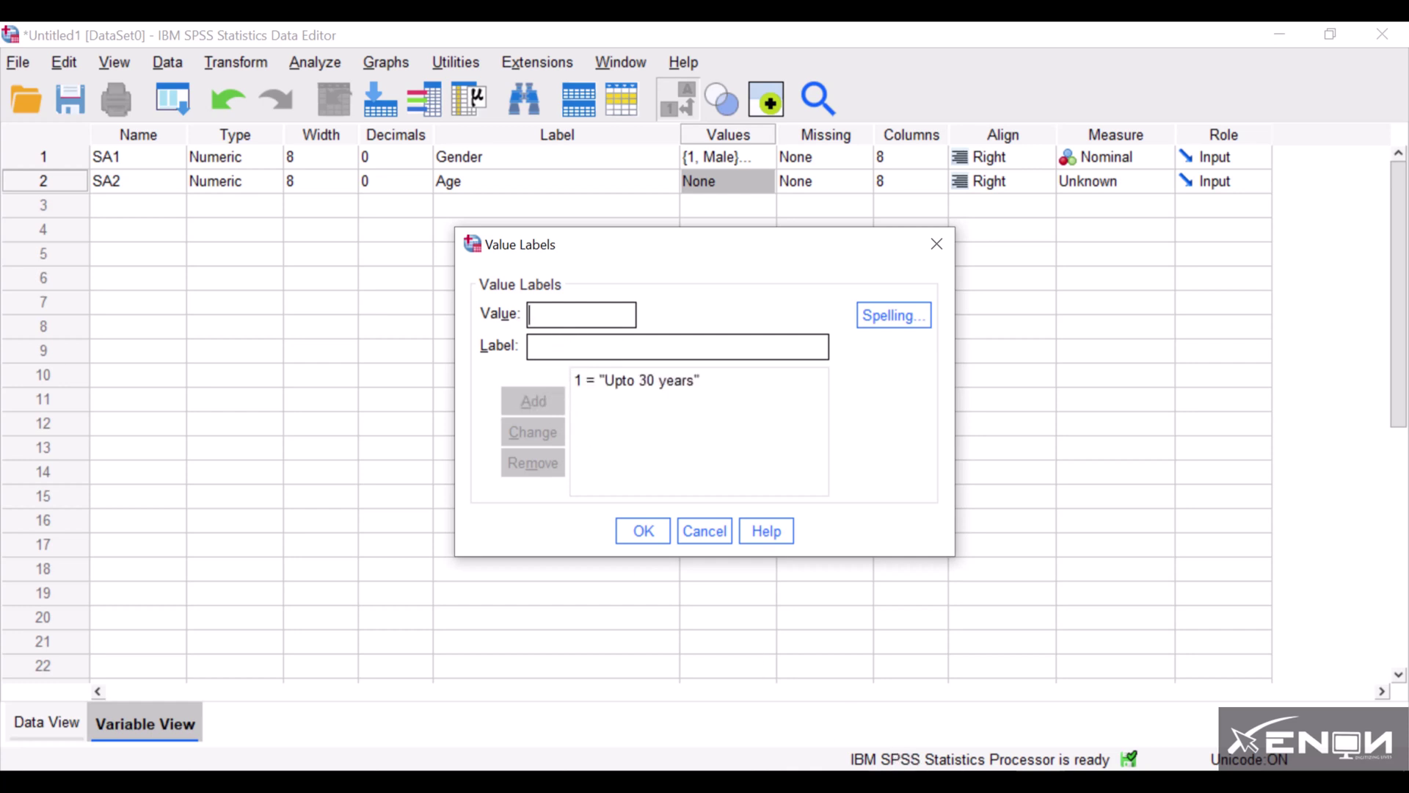
Step: Add the value label 2 = 30-40 years for SA2
{"action": "key", "text": "alt+Tab"}
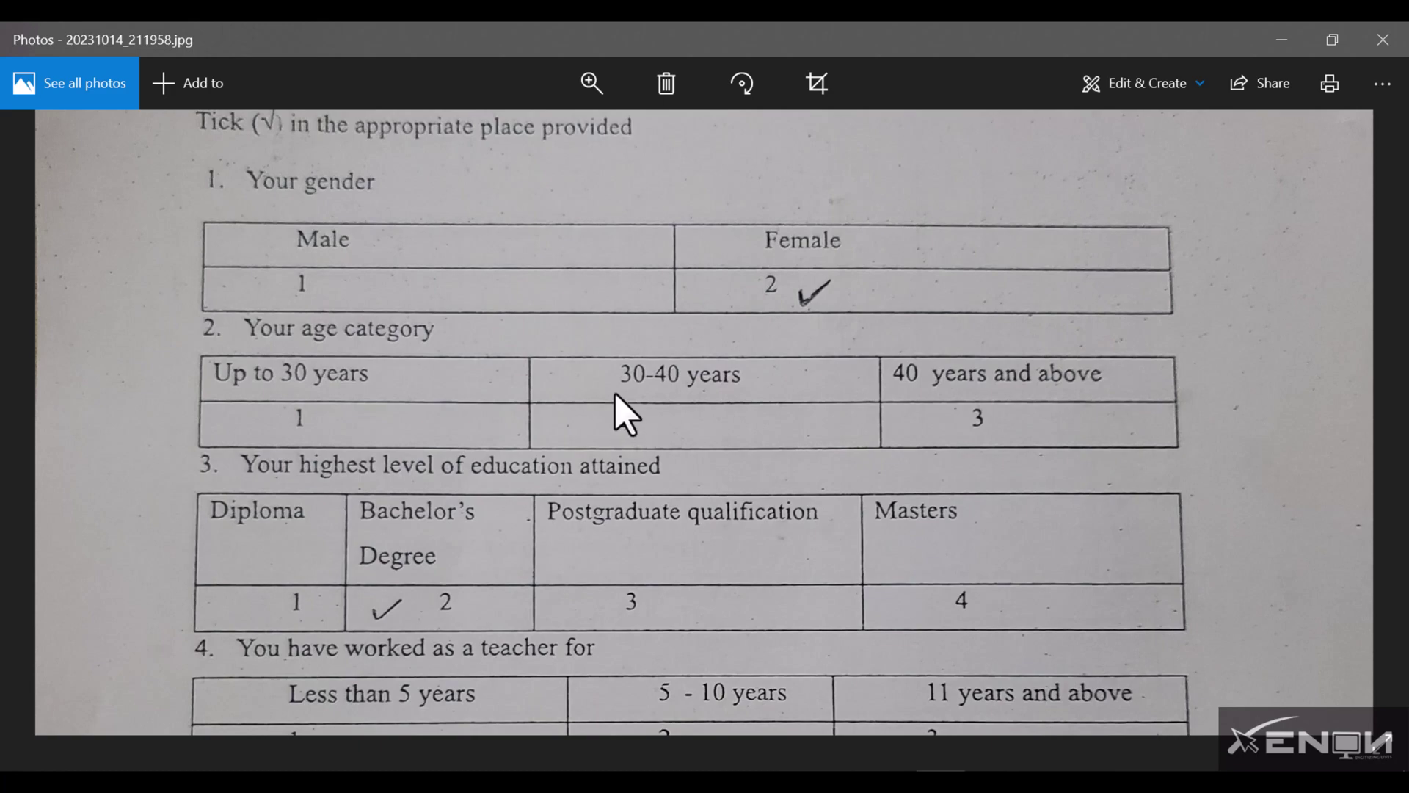
{"action": "left_click", "coordinate": [954, 779]}
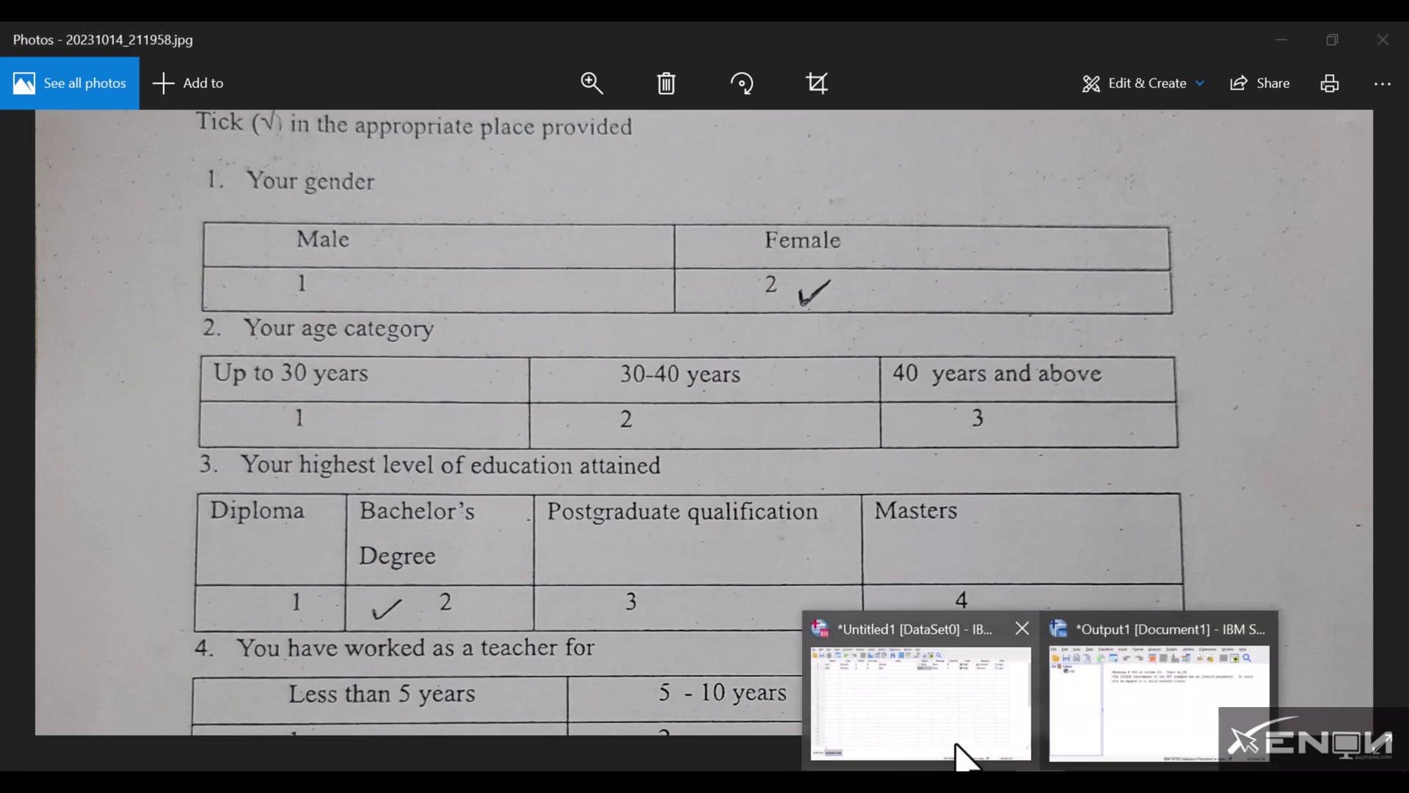
{"action": "left_click", "coordinate": [956, 745]}
{"action": "type", "text": "2"}
{"action": "left_click", "coordinate": [594, 346]}
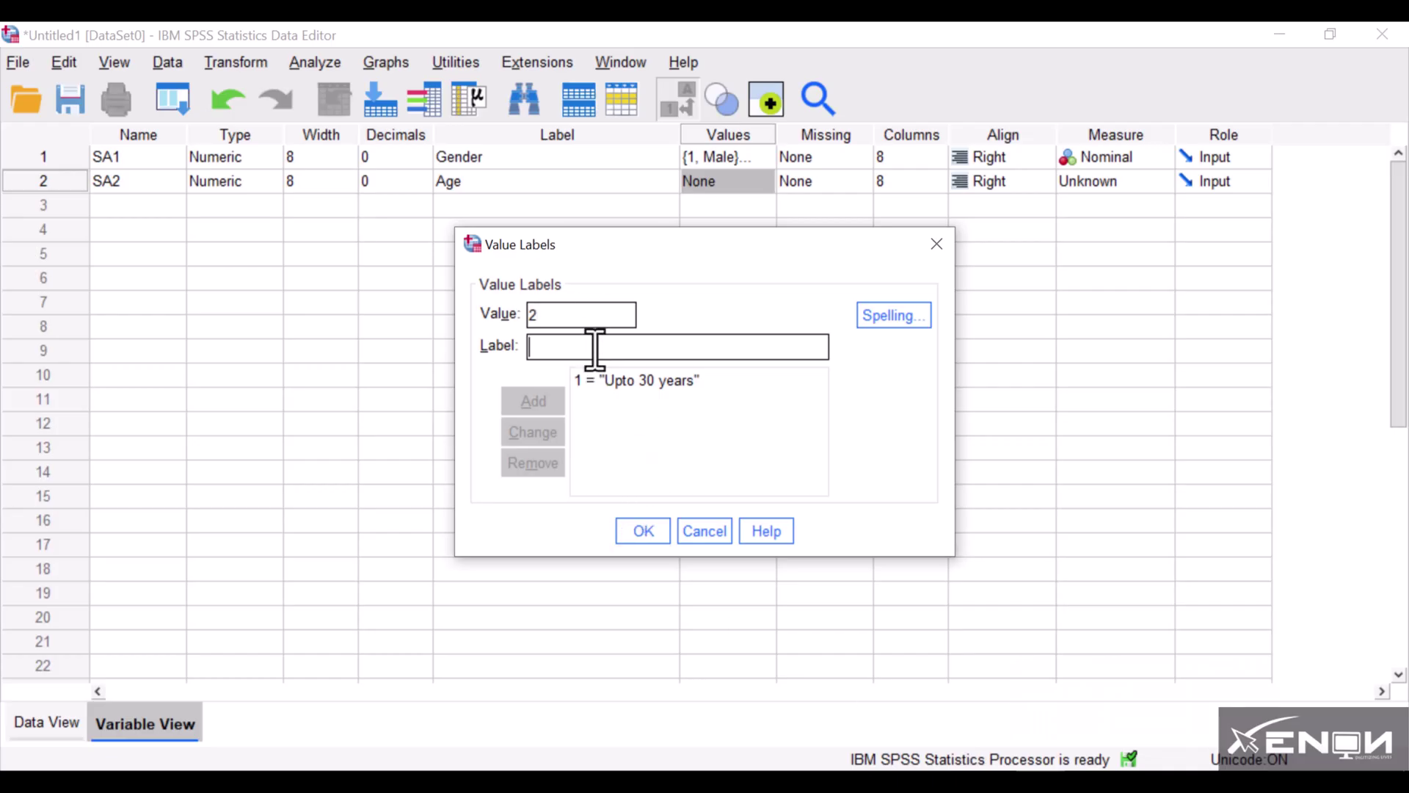
{"action": "type", "text": "30-40 y"}
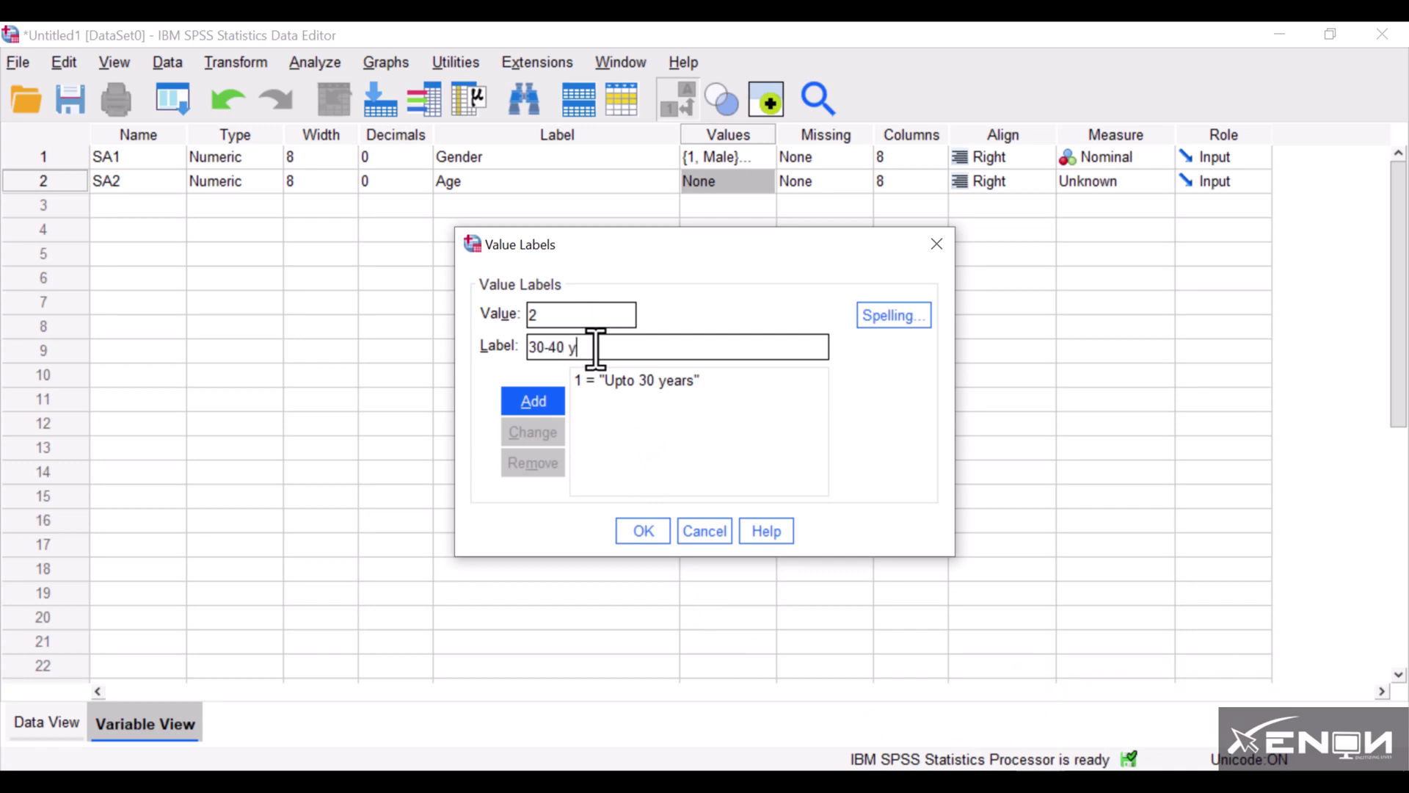
{"action": "type", "text": "ears"}
{"action": "left_click", "coordinate": [541, 403]}
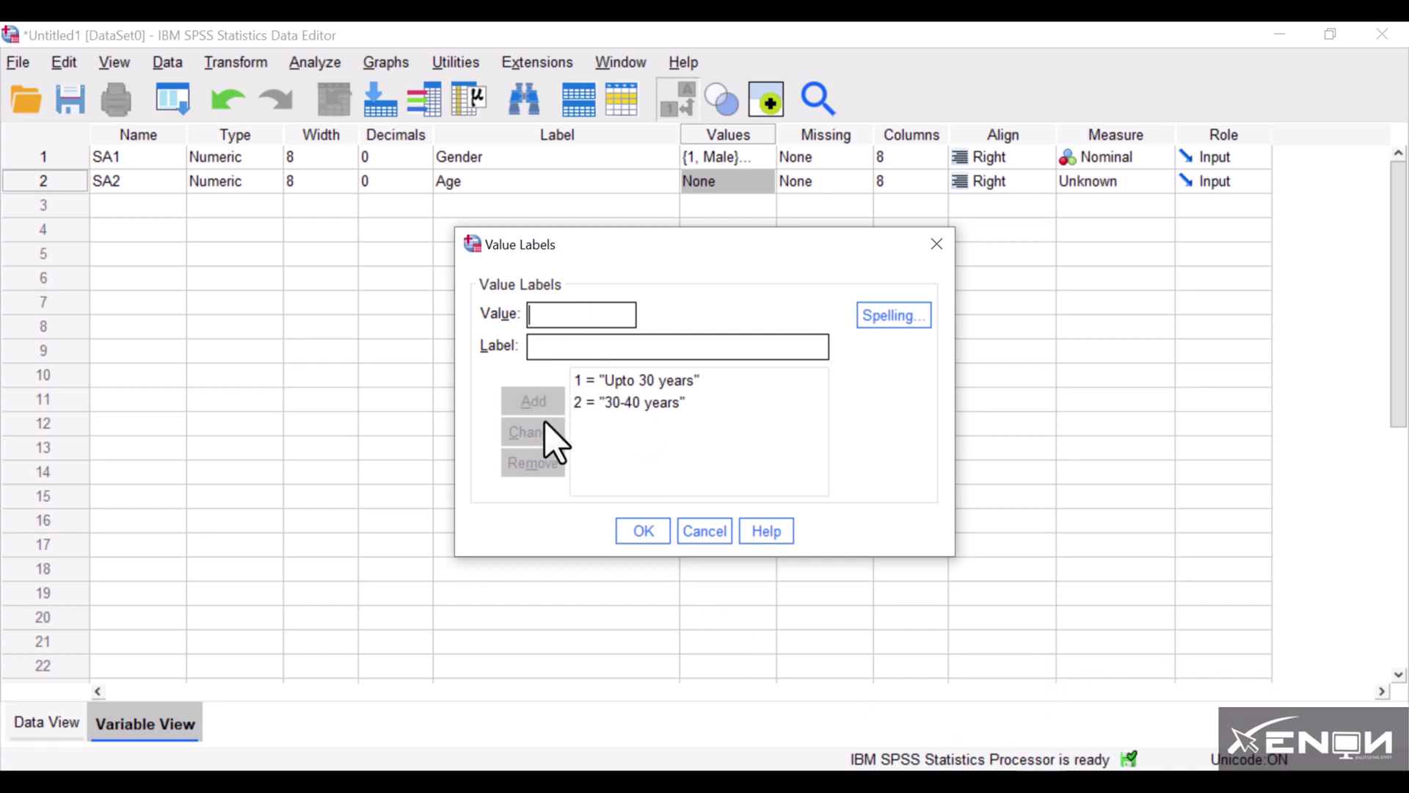
{"action": "left_click", "coordinate": [644, 530]}
Step: Add 3 = 40 years and above and confirm SA2's value labels
{"action": "left_click", "coordinate": [928, 755]}
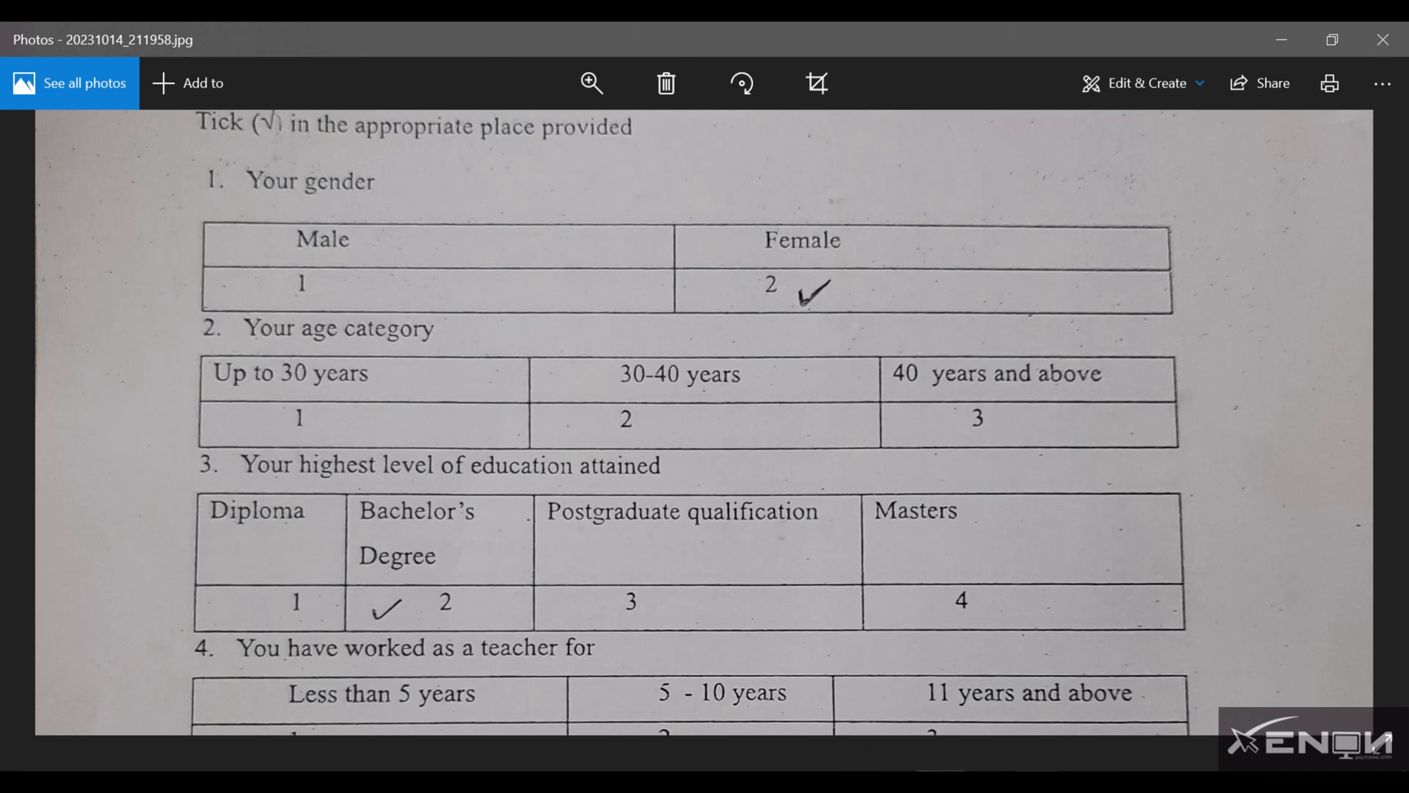
{"action": "left_click", "coordinate": [965, 758]}
{"action": "left_click", "coordinate": [560, 315]}
{"action": "type", "text": "3"}
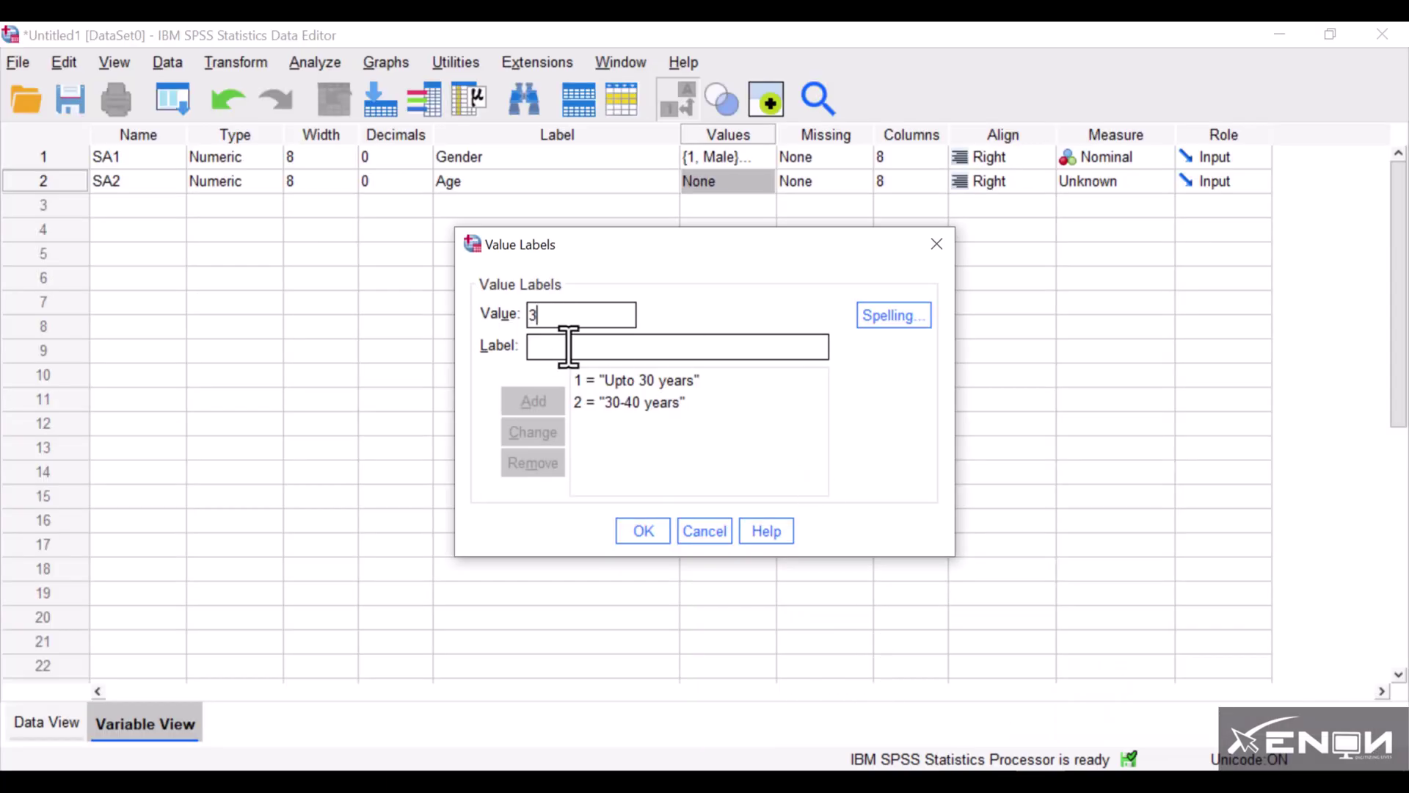
{"action": "left_click", "coordinate": [573, 345]}
{"action": "type", "text": "40 years and above"}
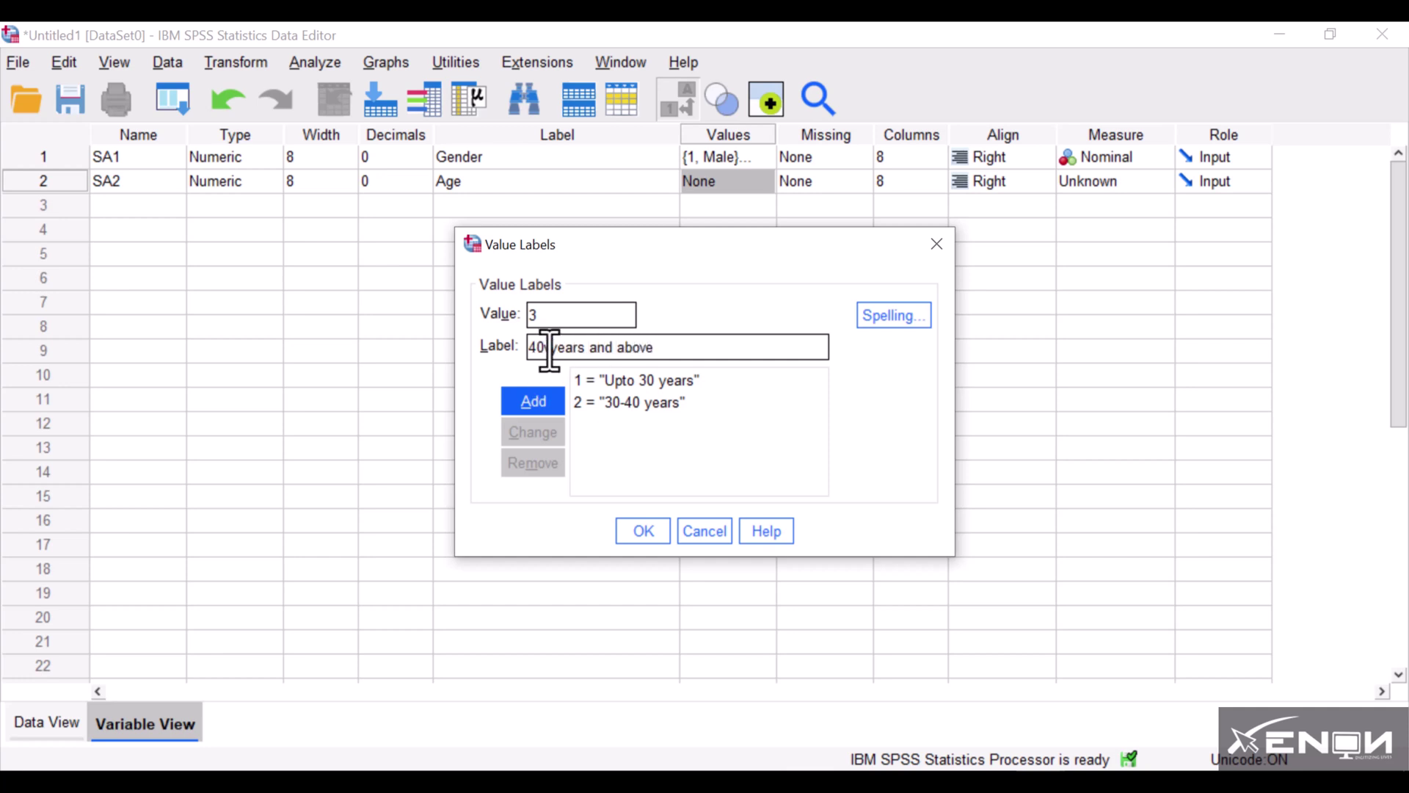
{"action": "left_click", "coordinate": [550, 346]}
{"action": "key", "text": "BackSpace"}
{"action": "left_click", "coordinate": [550, 403]}
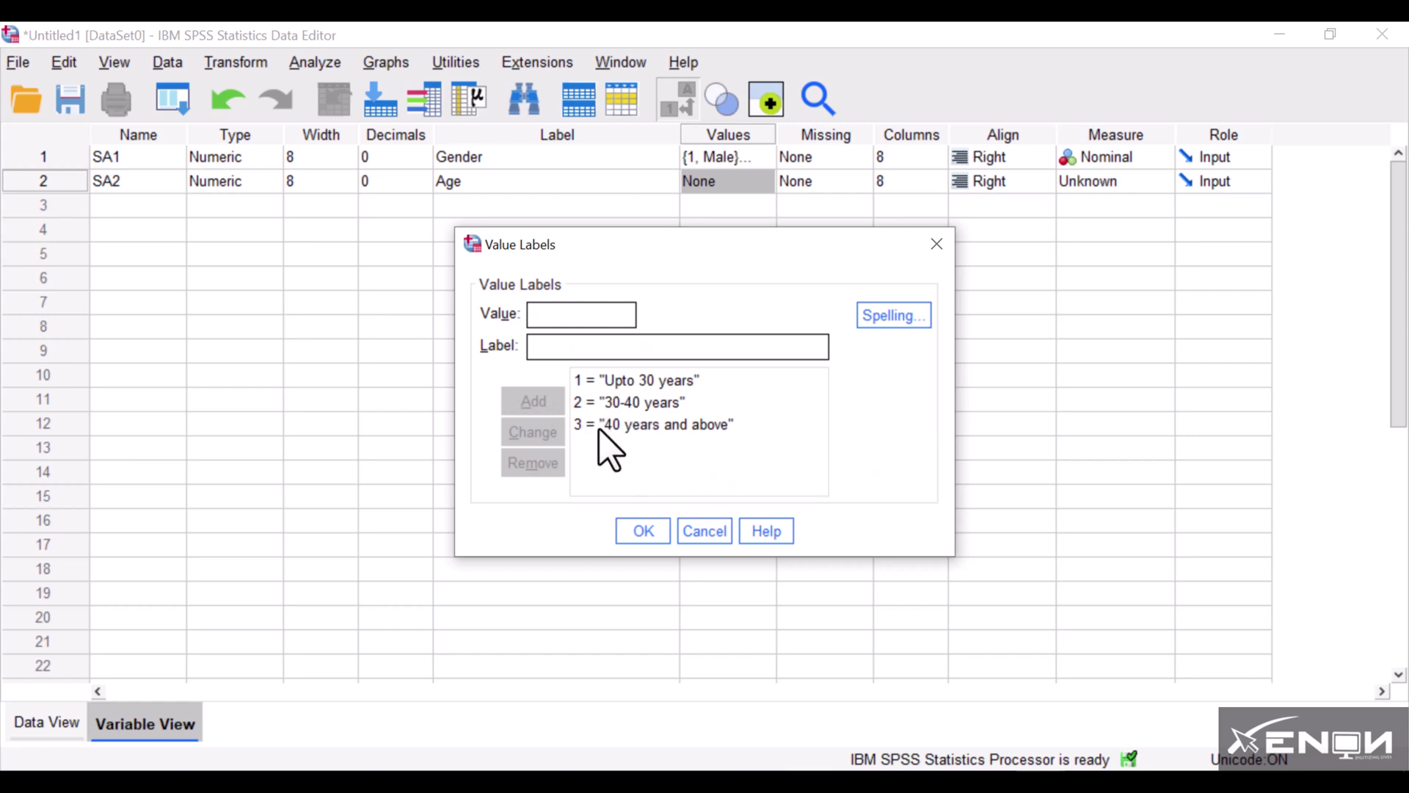
{"action": "left_click", "coordinate": [643, 531]}
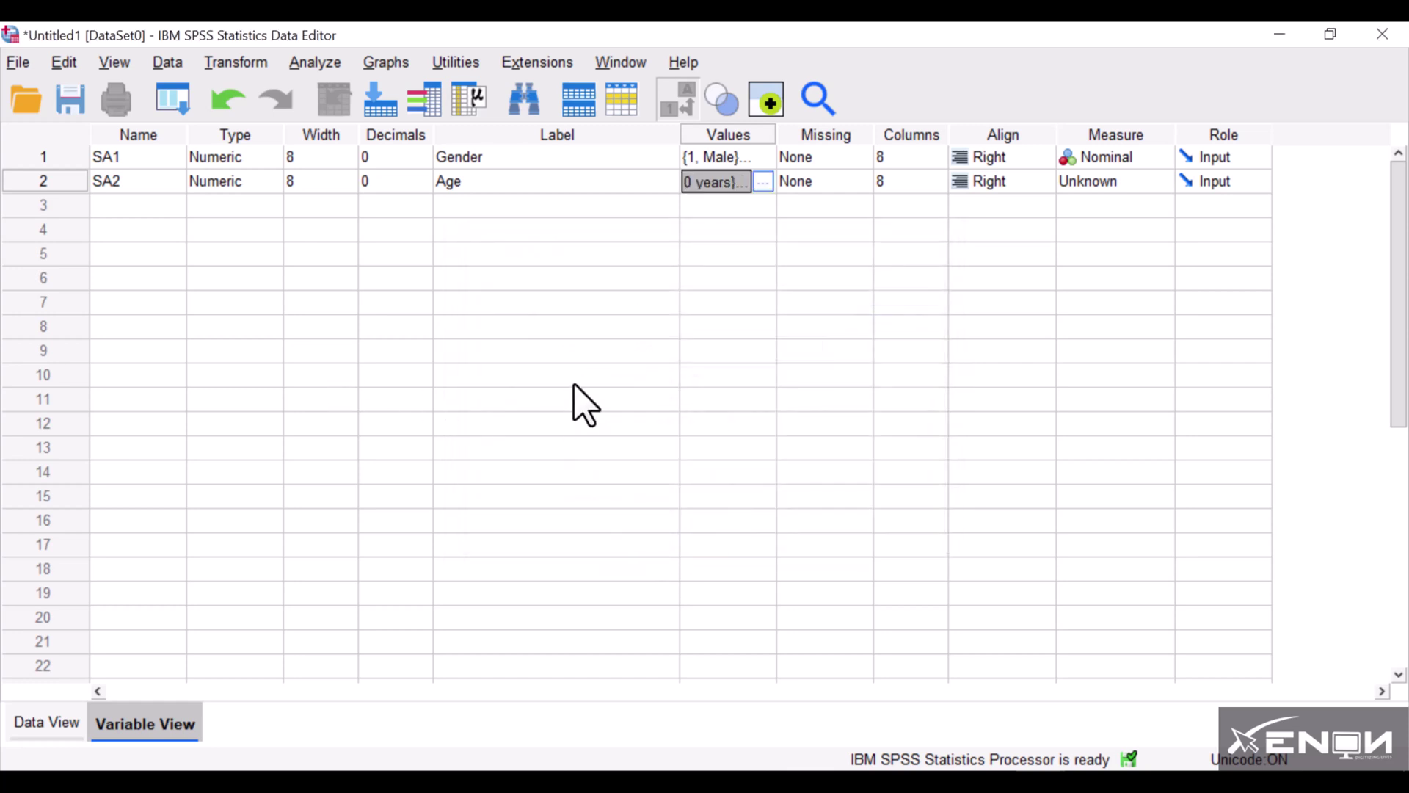
Step: Review SA2's age labels, set it to Ordinal, and bring up the questionnaire photo
{"action": "left_click", "coordinate": [763, 181]}
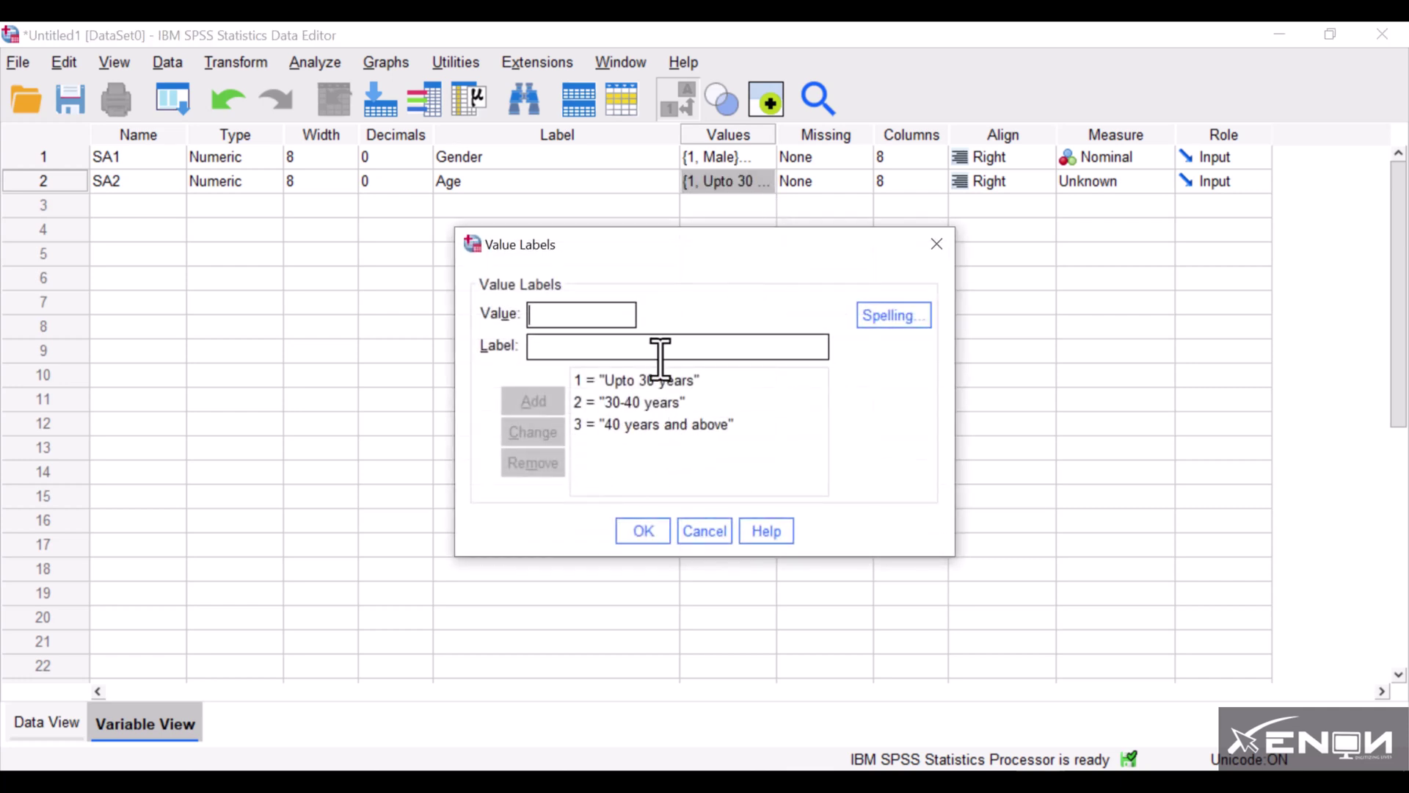
{"action": "left_click", "coordinate": [639, 532]}
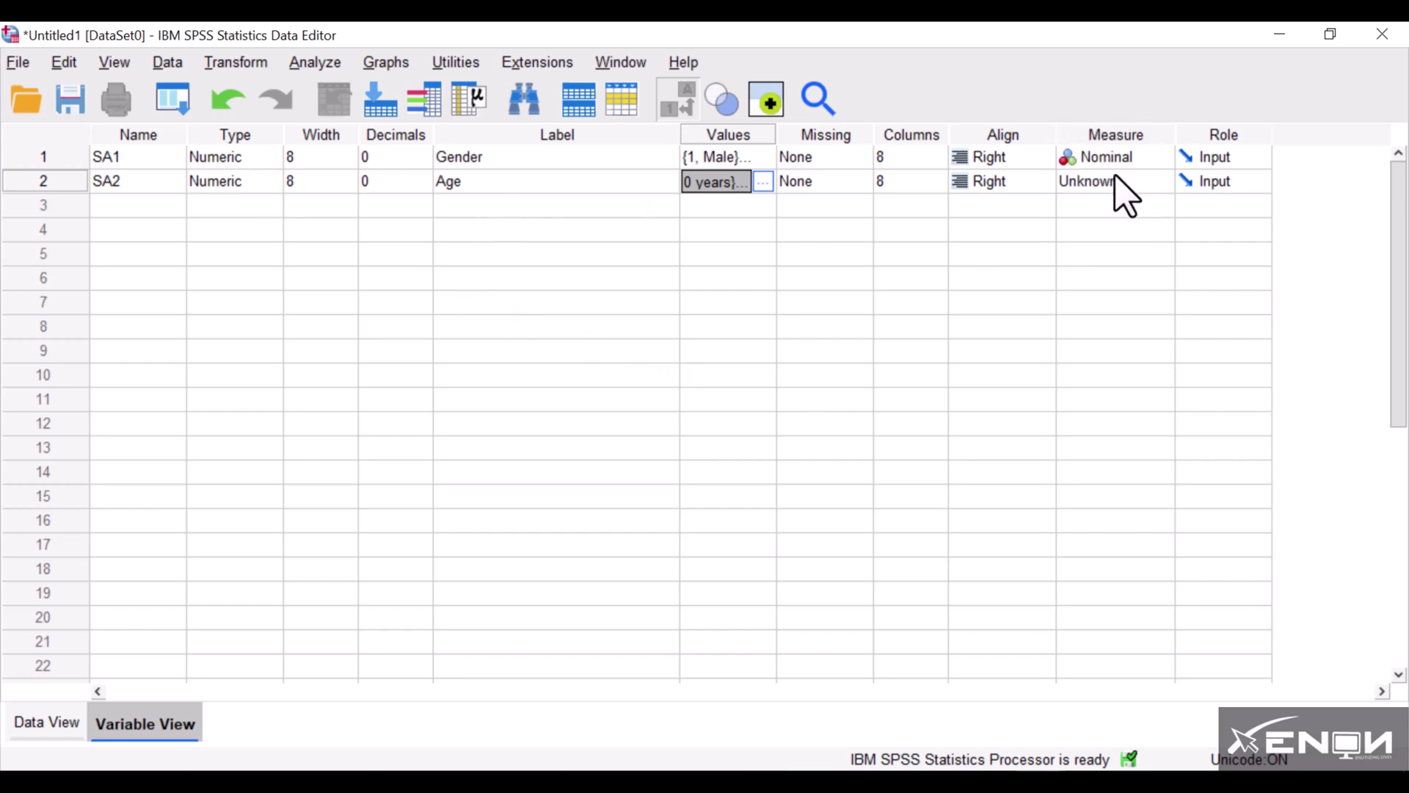
{"action": "left_click", "coordinate": [1159, 182]}
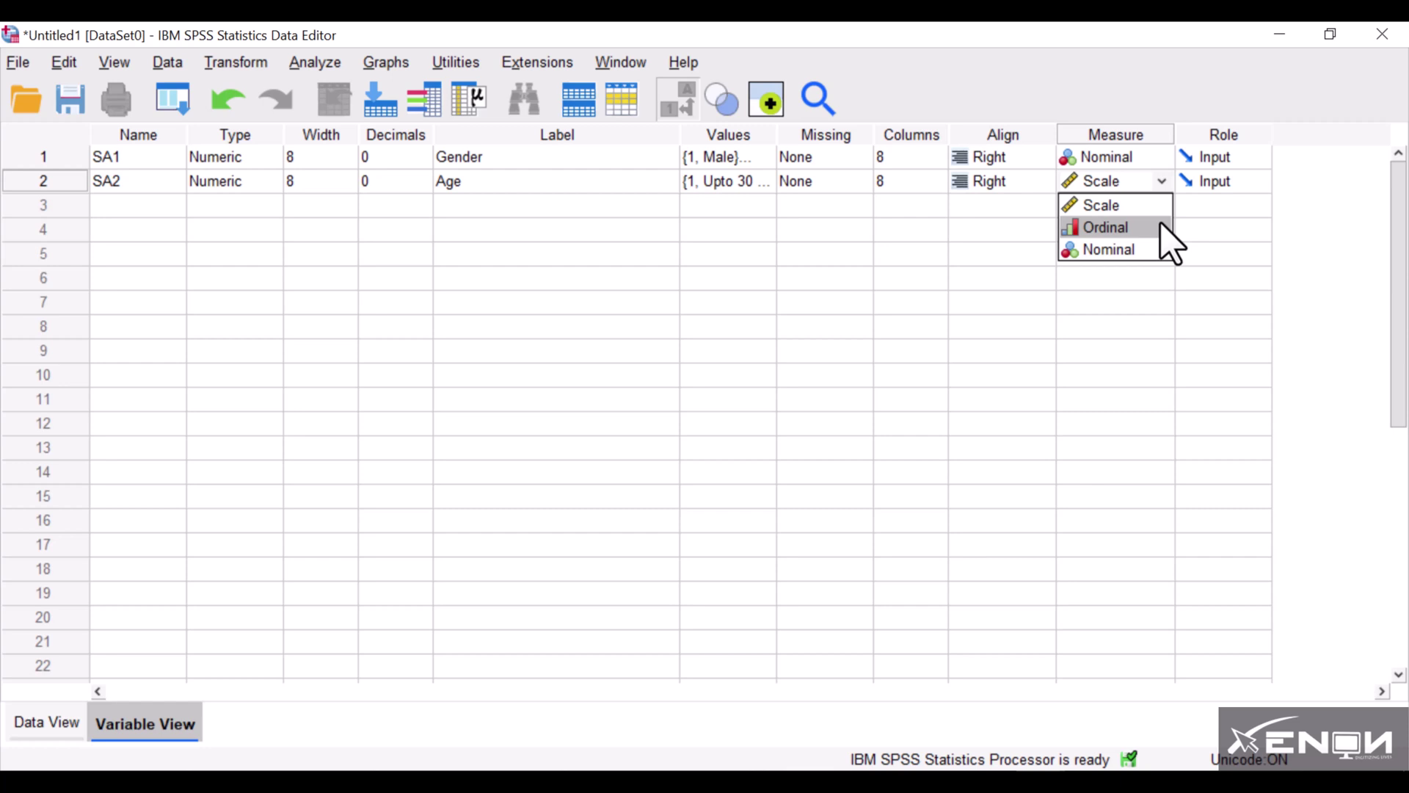
{"action": "left_click", "coordinate": [1130, 228]}
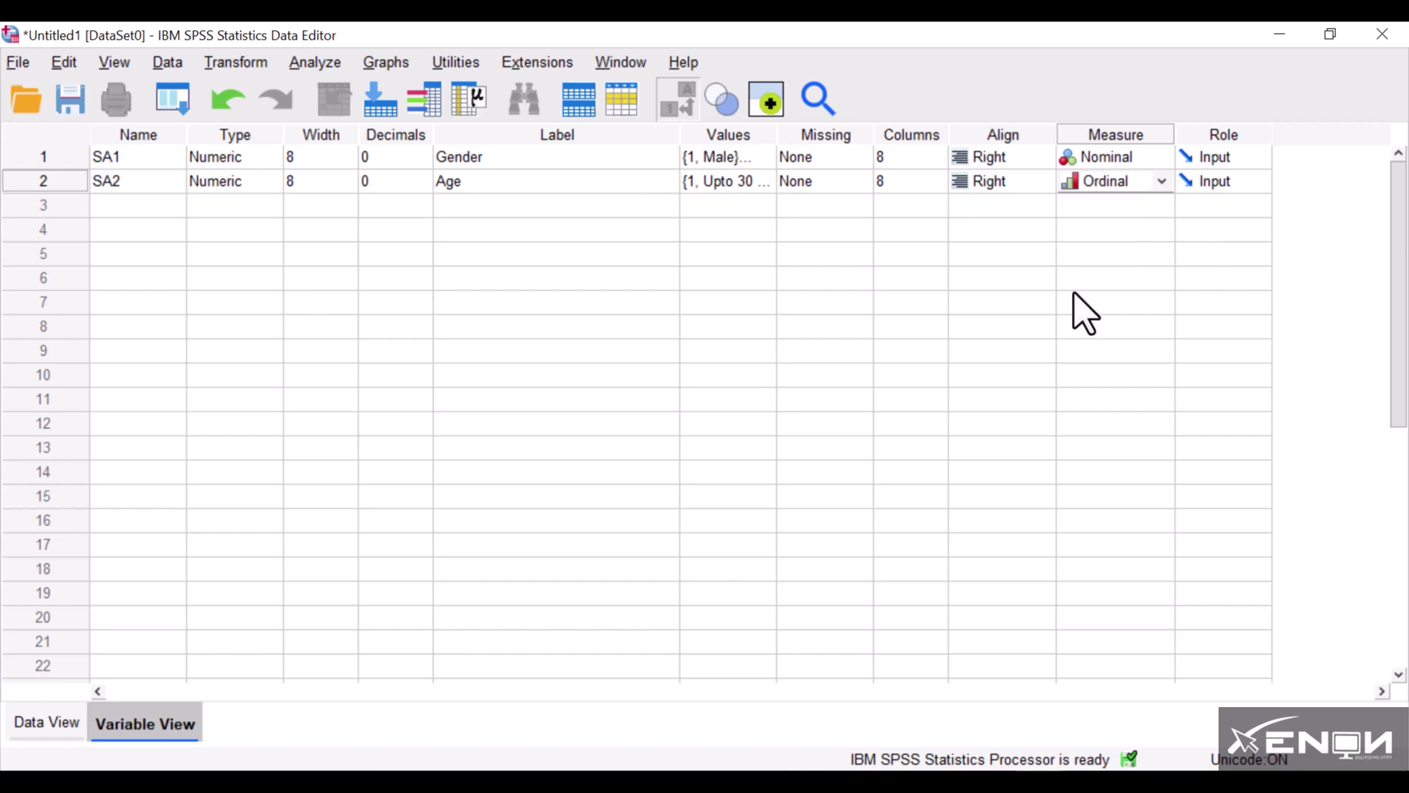
{"action": "left_click", "coordinate": [180, 205]}
{"action": "left_click", "coordinate": [954, 783]}
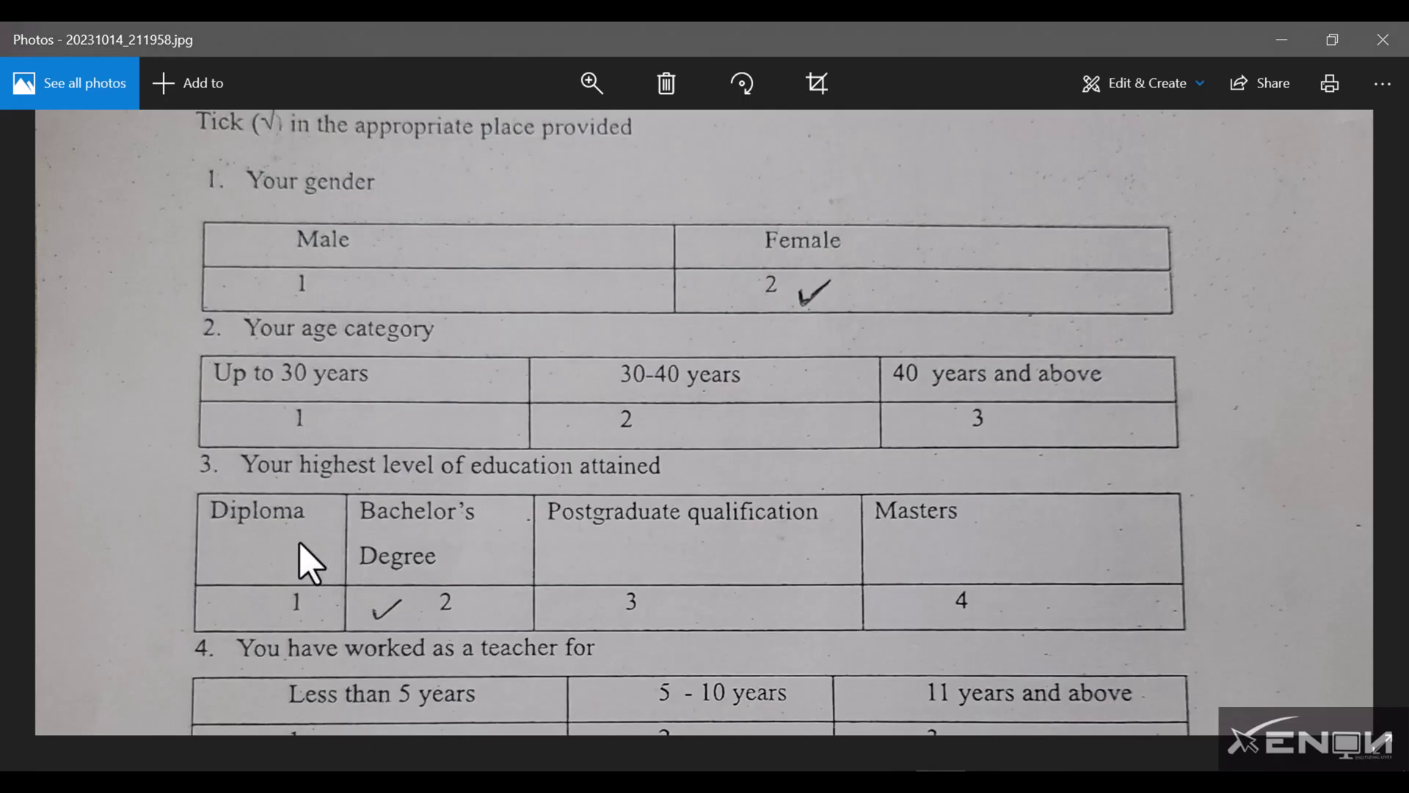
Step: Zoom the photo onto the education, experience and responsibility questions, then return to SPSS
{"action": "scroll", "coordinate": [297, 561], "scroll_direction": "down", "scroll_amount": 1}
{"action": "scroll", "coordinate": [645, 432], "scroll_direction": "up", "scroll_amount": 1}
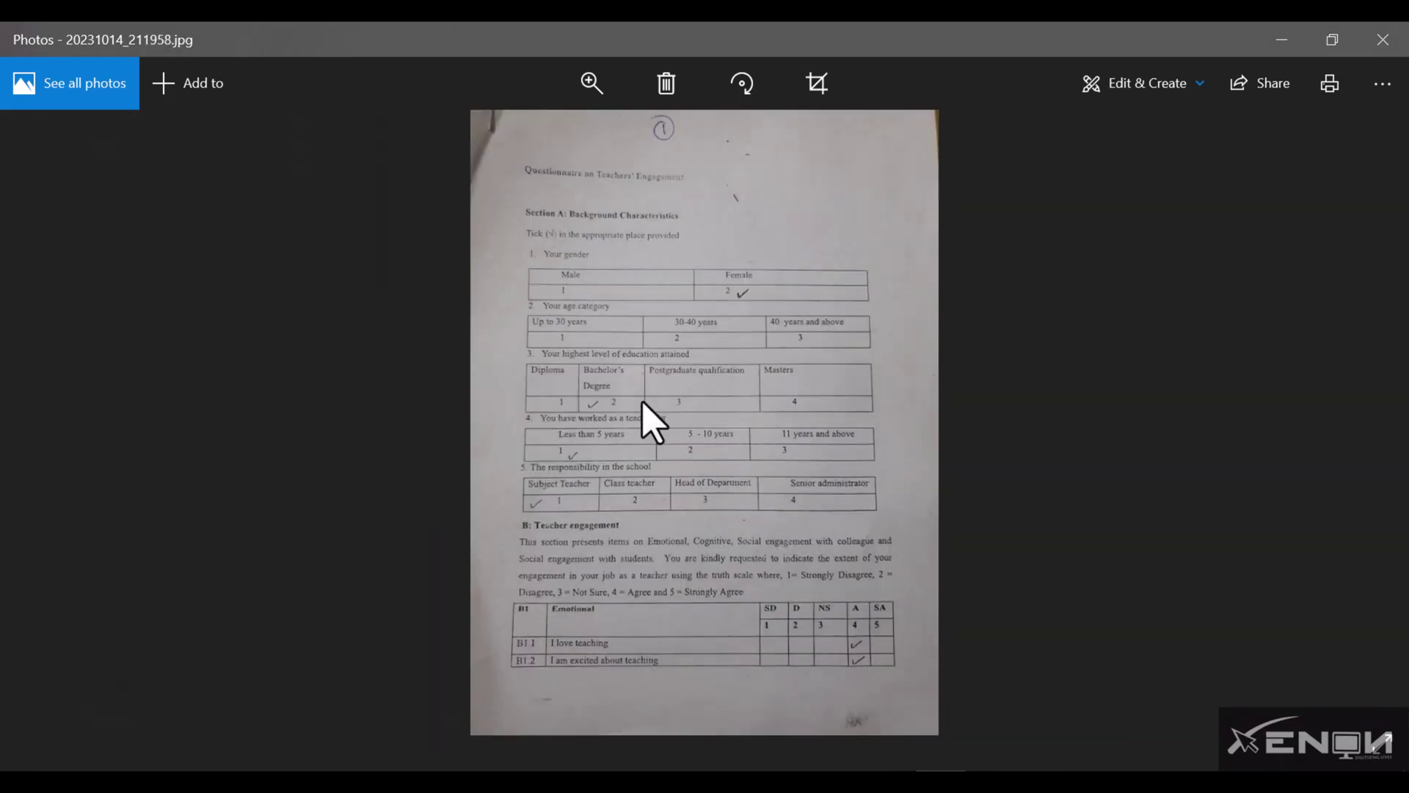
{"action": "scroll", "coordinate": [616, 418], "scroll_direction": "up", "scroll_amount": 3}
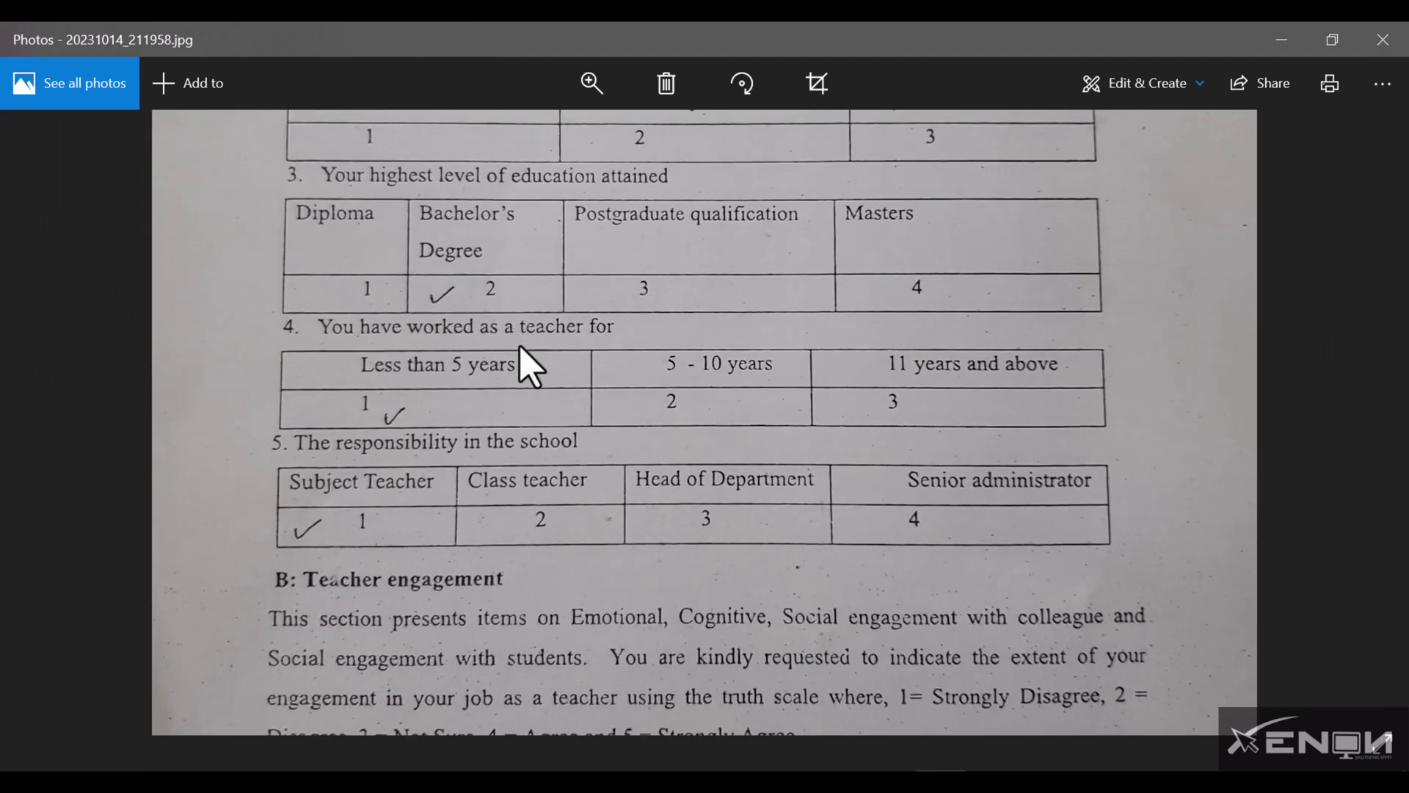
{"action": "mouse_move", "coordinate": [945, 769]}
{"action": "left_click", "coordinate": [906, 742]}
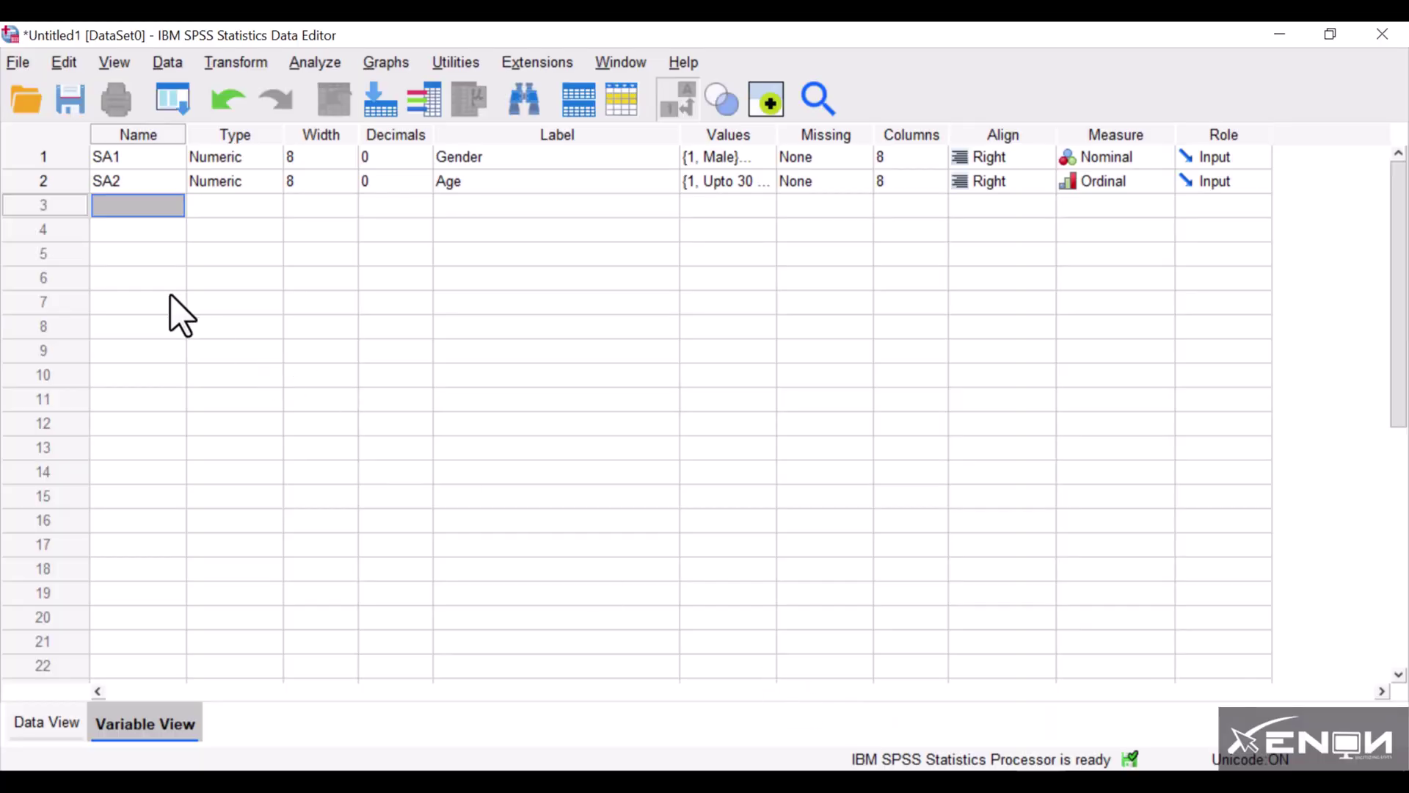
Step: Create SA3 with 0 decimals, label it Level of Education, and open its value labels
{"action": "left_click", "coordinate": [143, 207]}
{"action": "left_click", "coordinate": [419, 205]}
{"action": "left_click", "coordinate": [424, 211]}
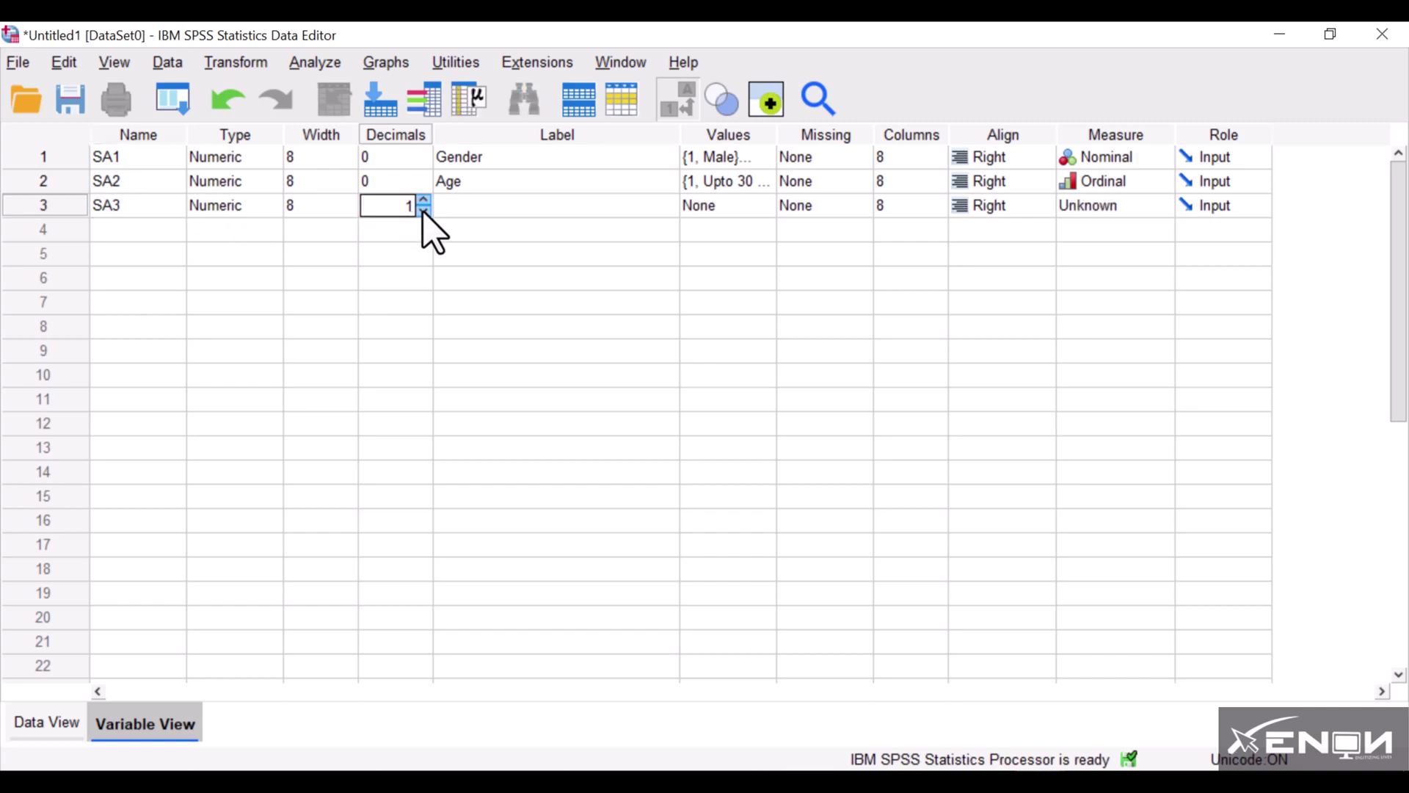
{"action": "left_click", "coordinate": [478, 205]}
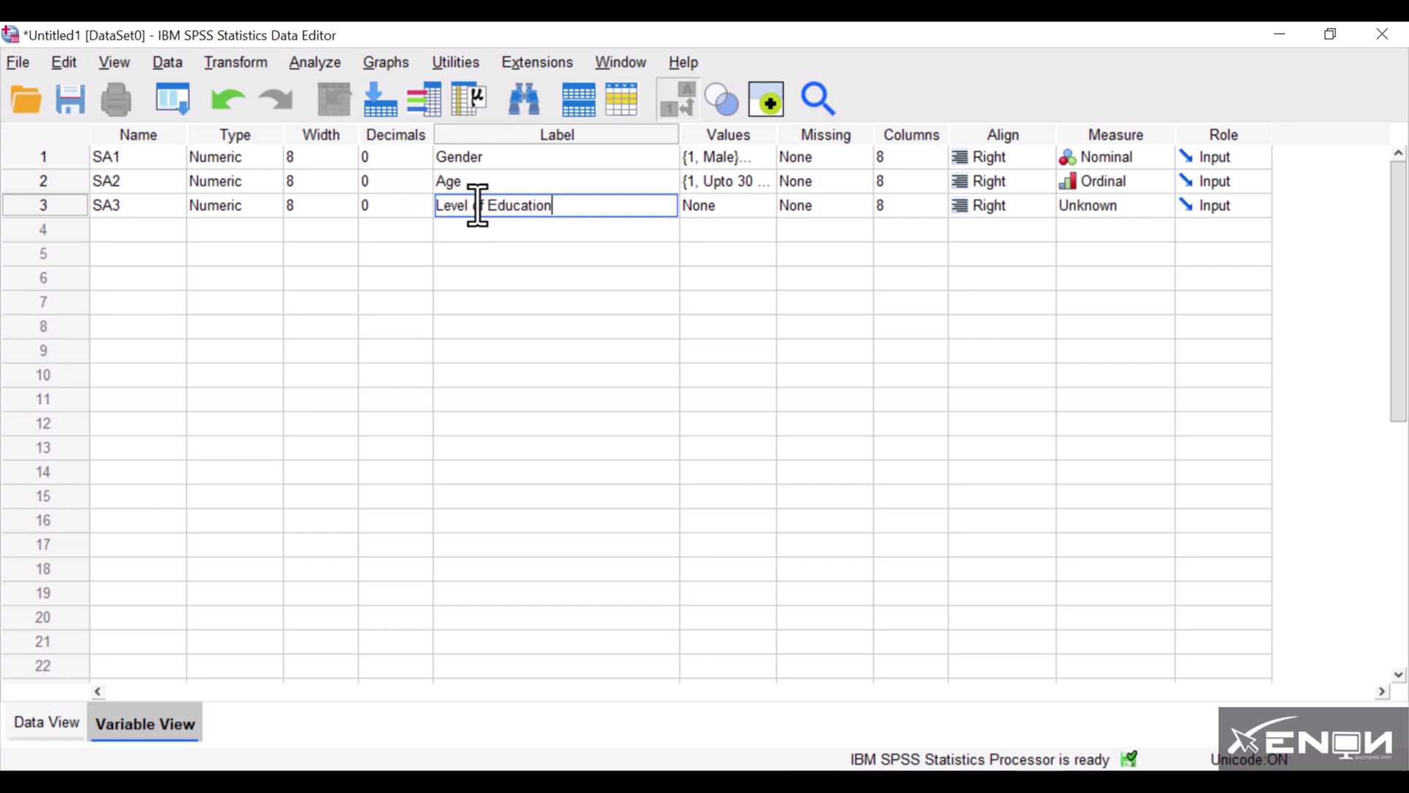
{"action": "left_click", "coordinate": [738, 212]}
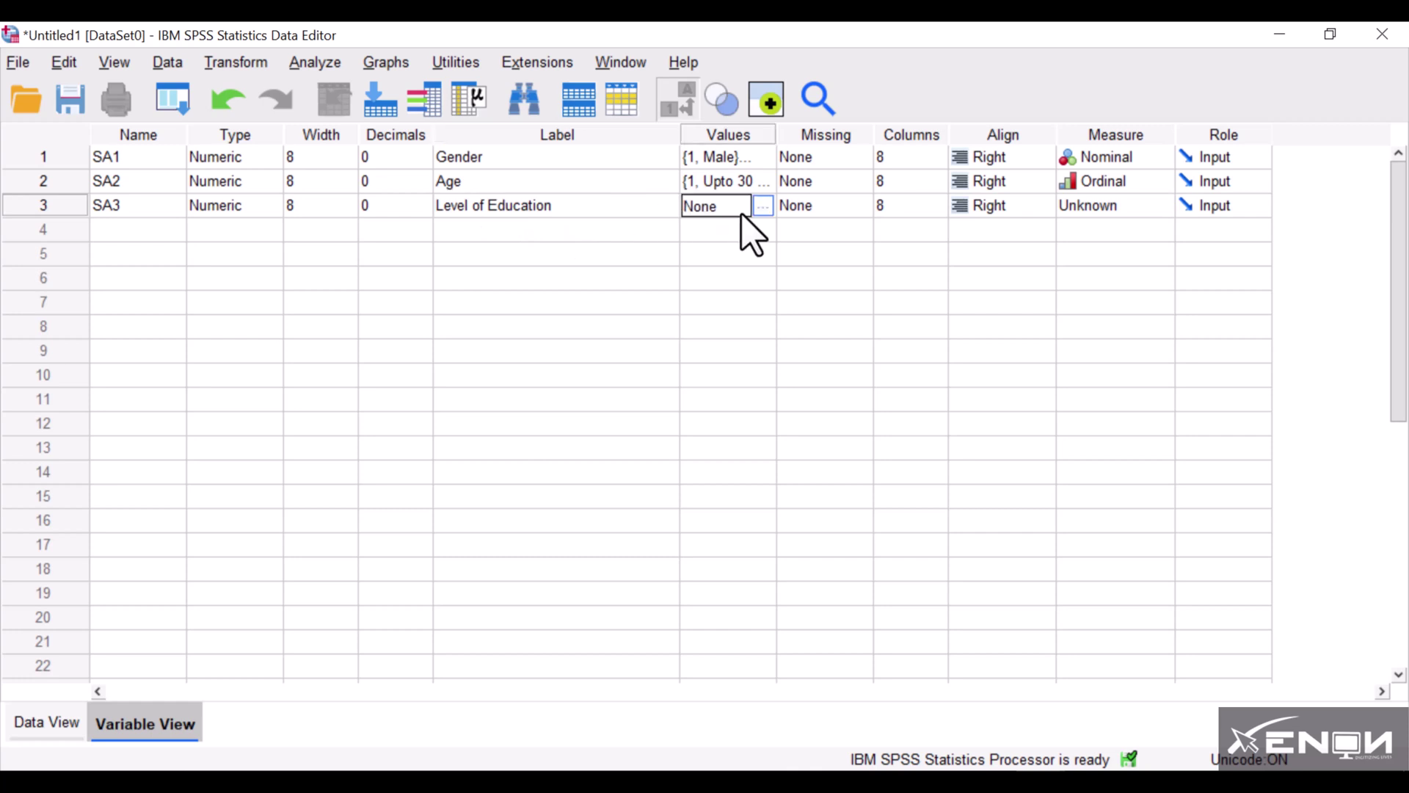
{"action": "left_click", "coordinate": [763, 207]}
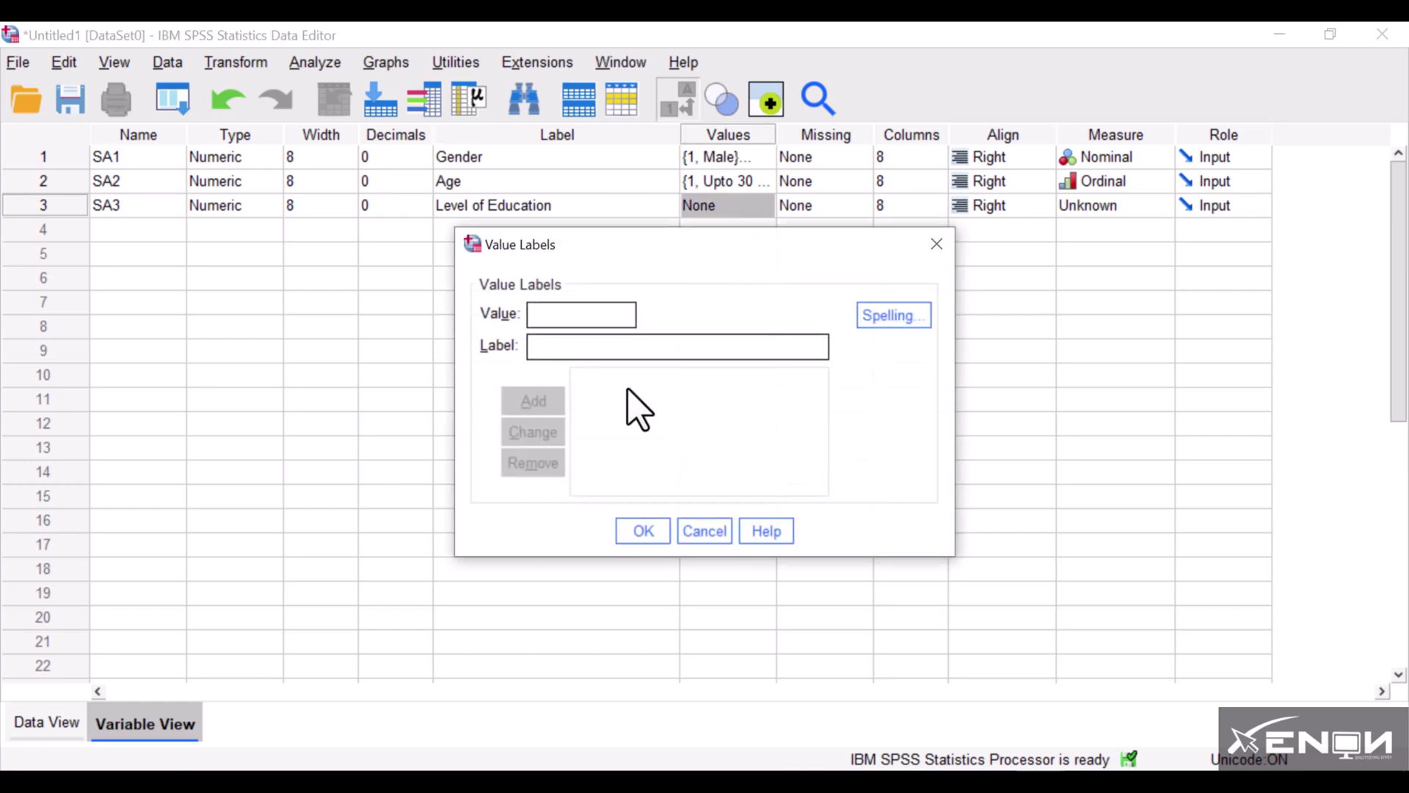
Step: Add SA3 value labels 1 = Diploma and 2 = bachelors degree
{"action": "key", "text": "alt+Tab"}
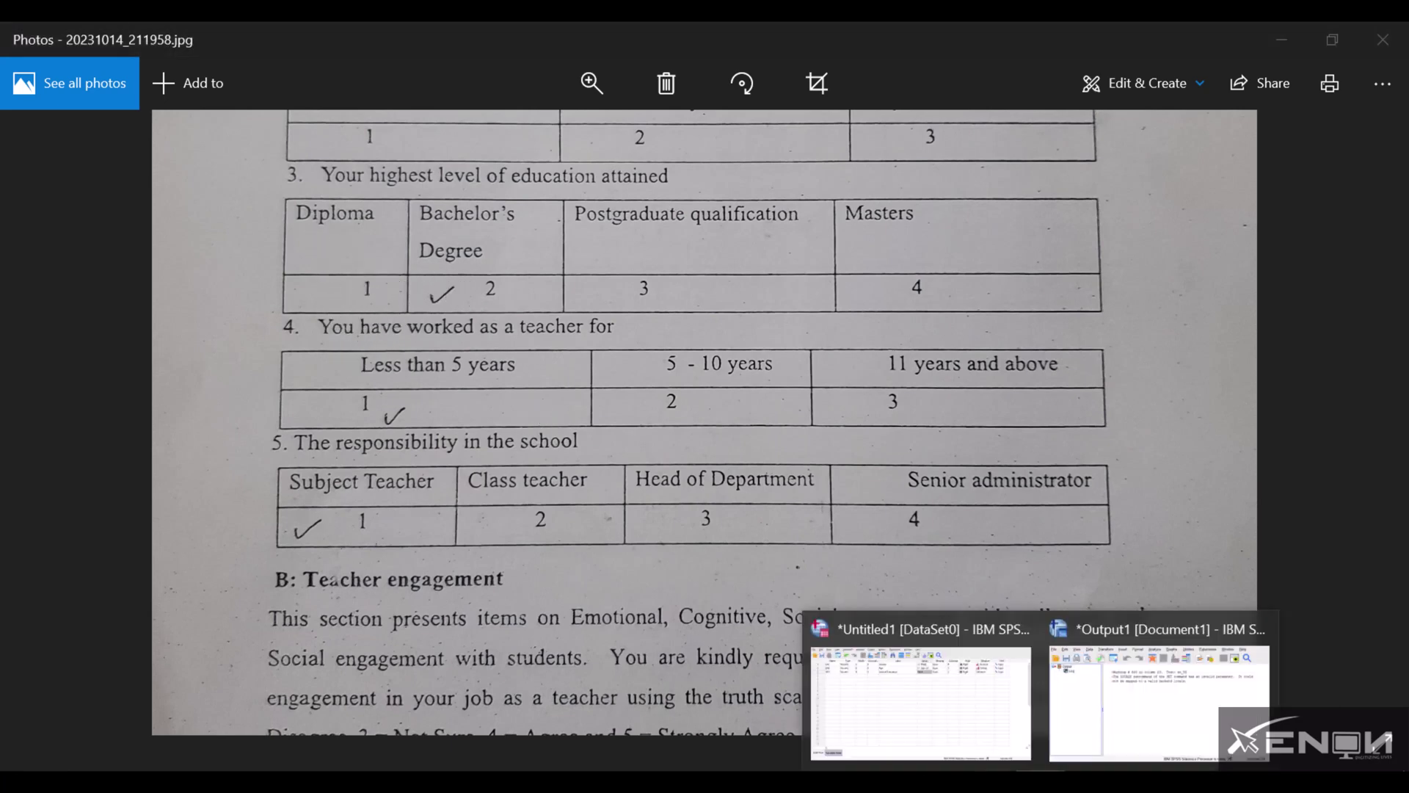
{"action": "left_click", "coordinate": [920, 726]}
{"action": "type", "text": "1"}
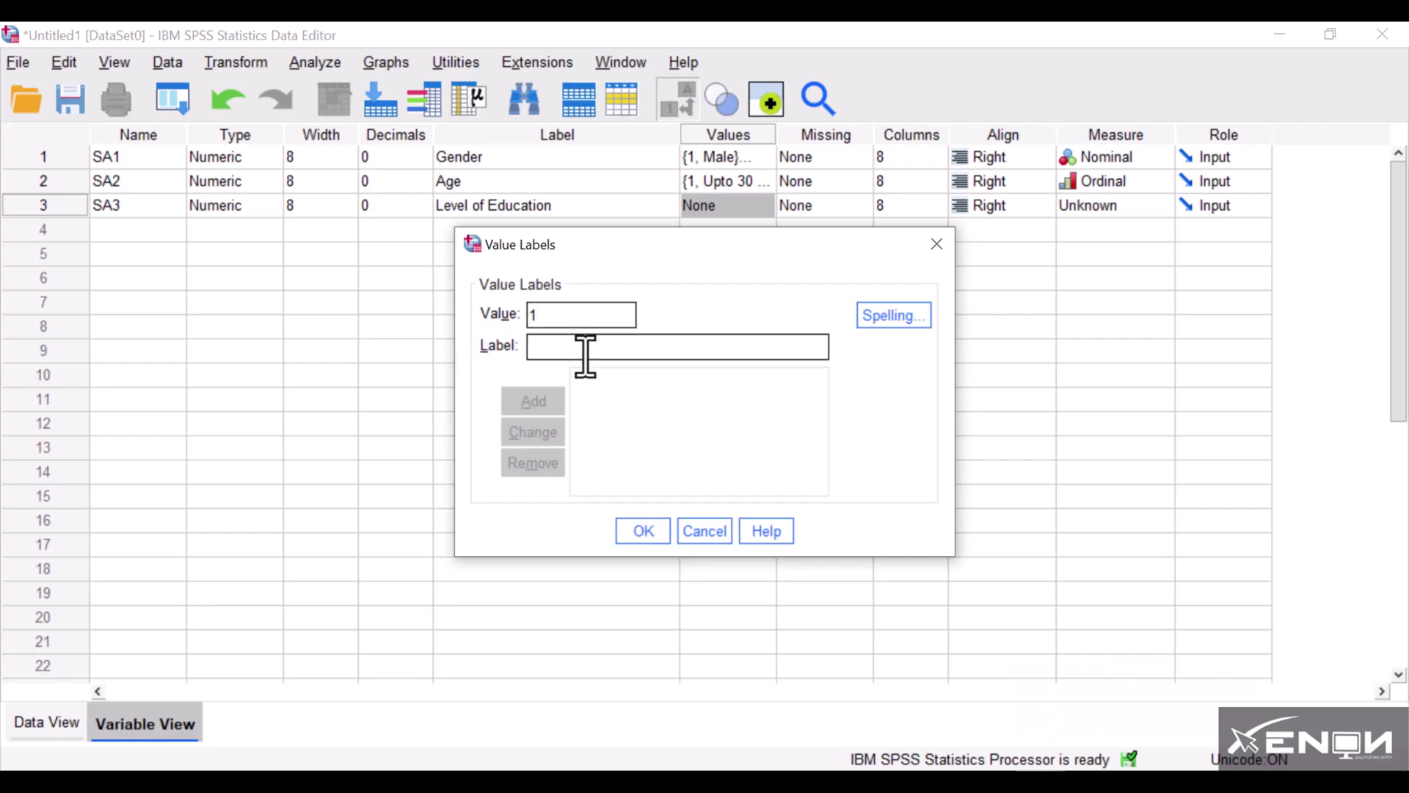
{"action": "left_click", "coordinate": [589, 352]}
{"action": "type", "text": "Diploma"}
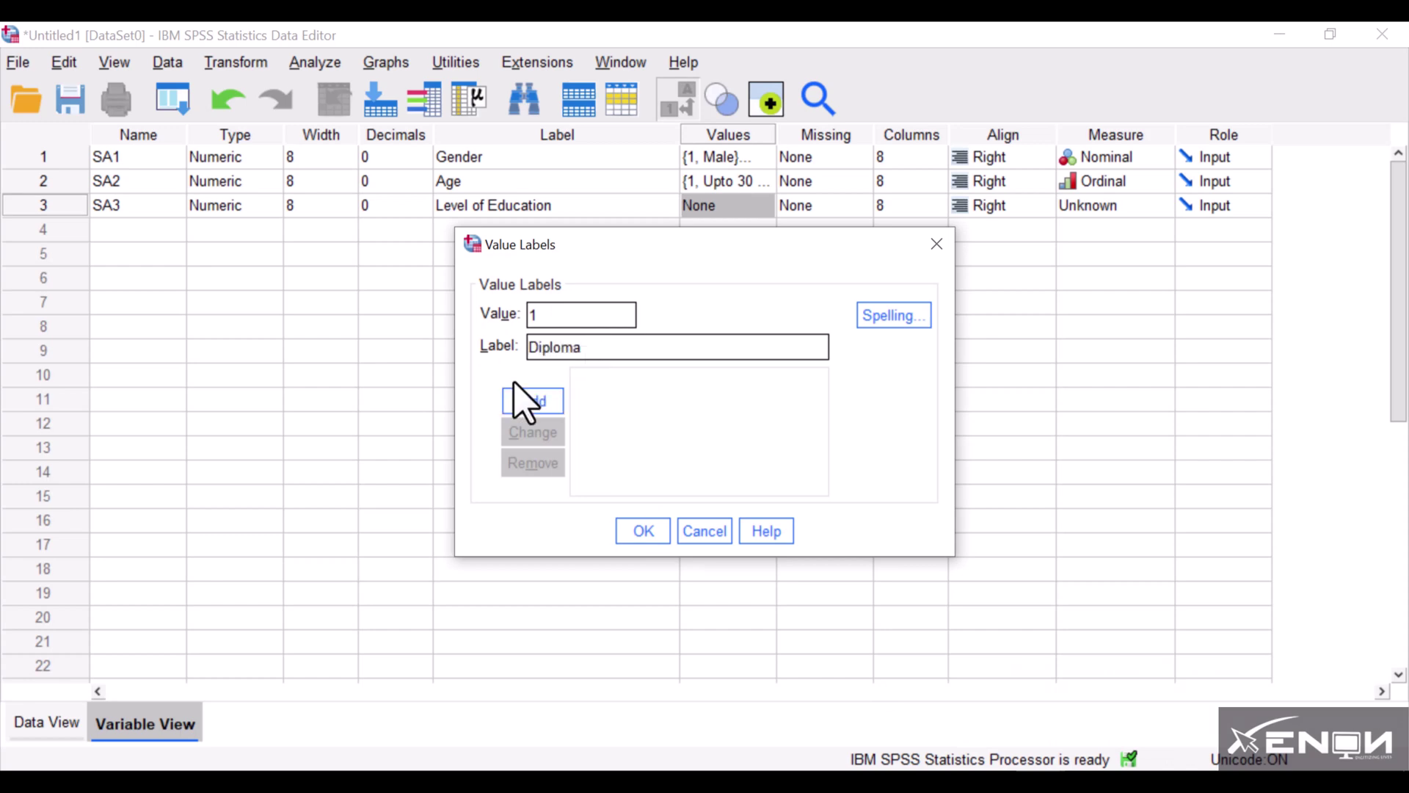
{"action": "left_click", "coordinate": [534, 404]}
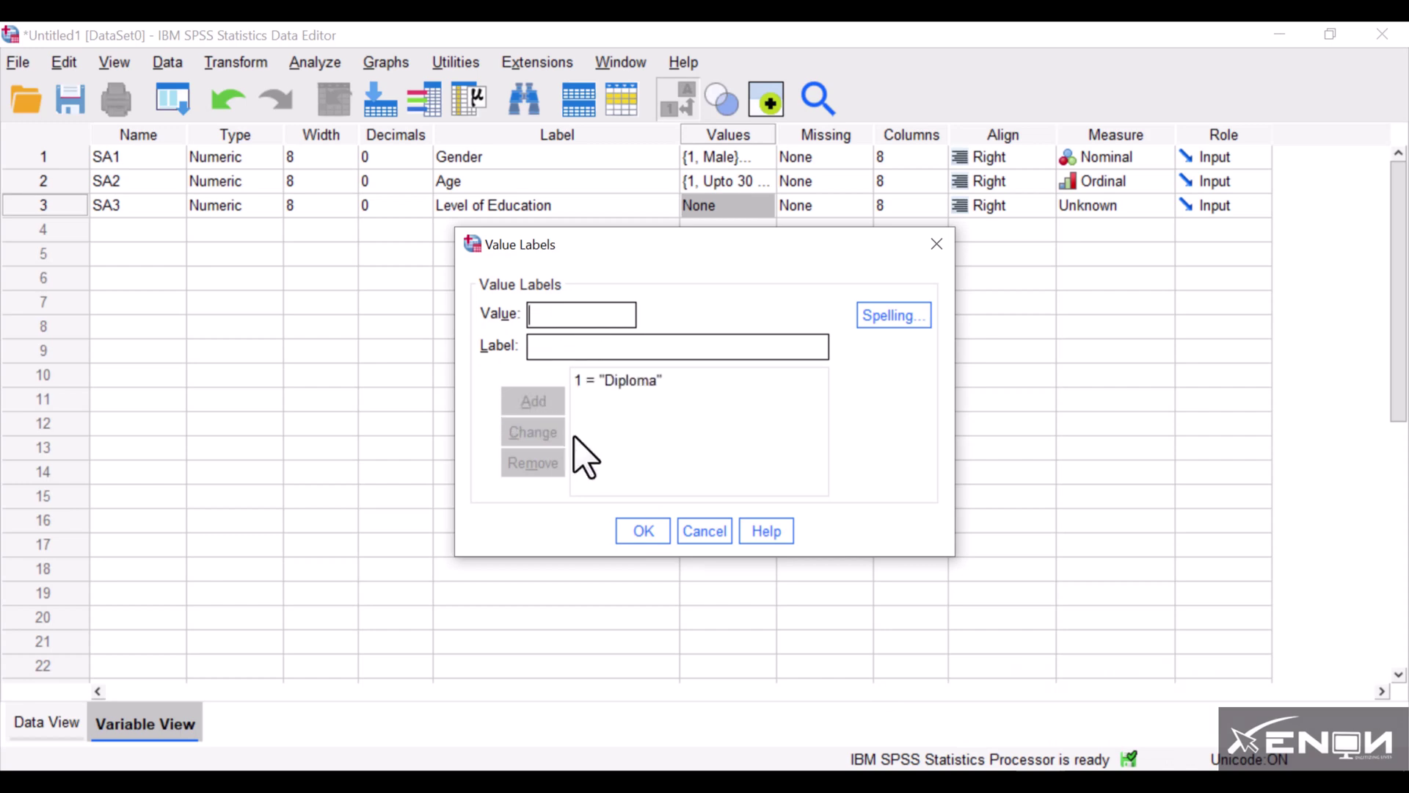
{"action": "key", "text": "alt+Tab"}
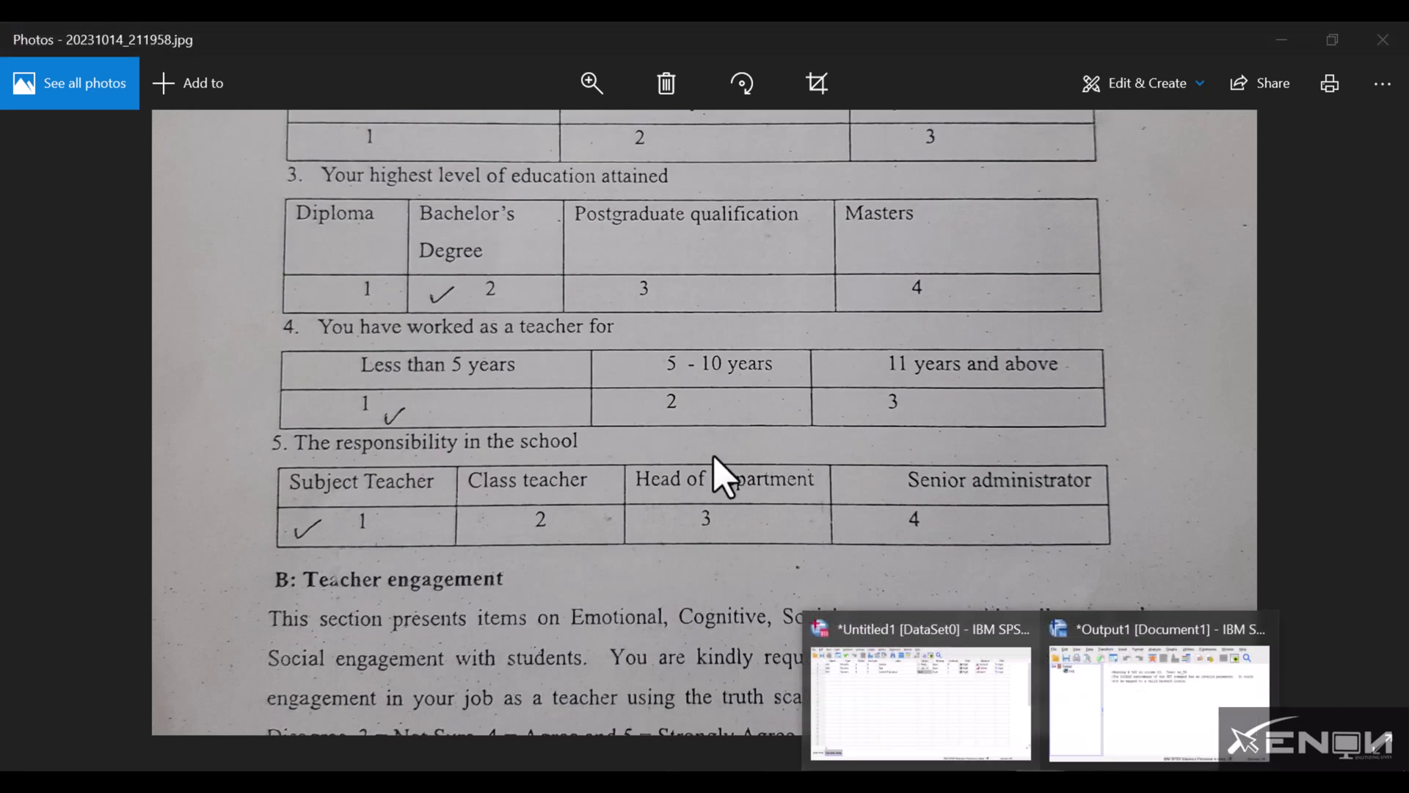
{"action": "left_click", "coordinate": [937, 717]}
{"action": "type", "text": "2"}
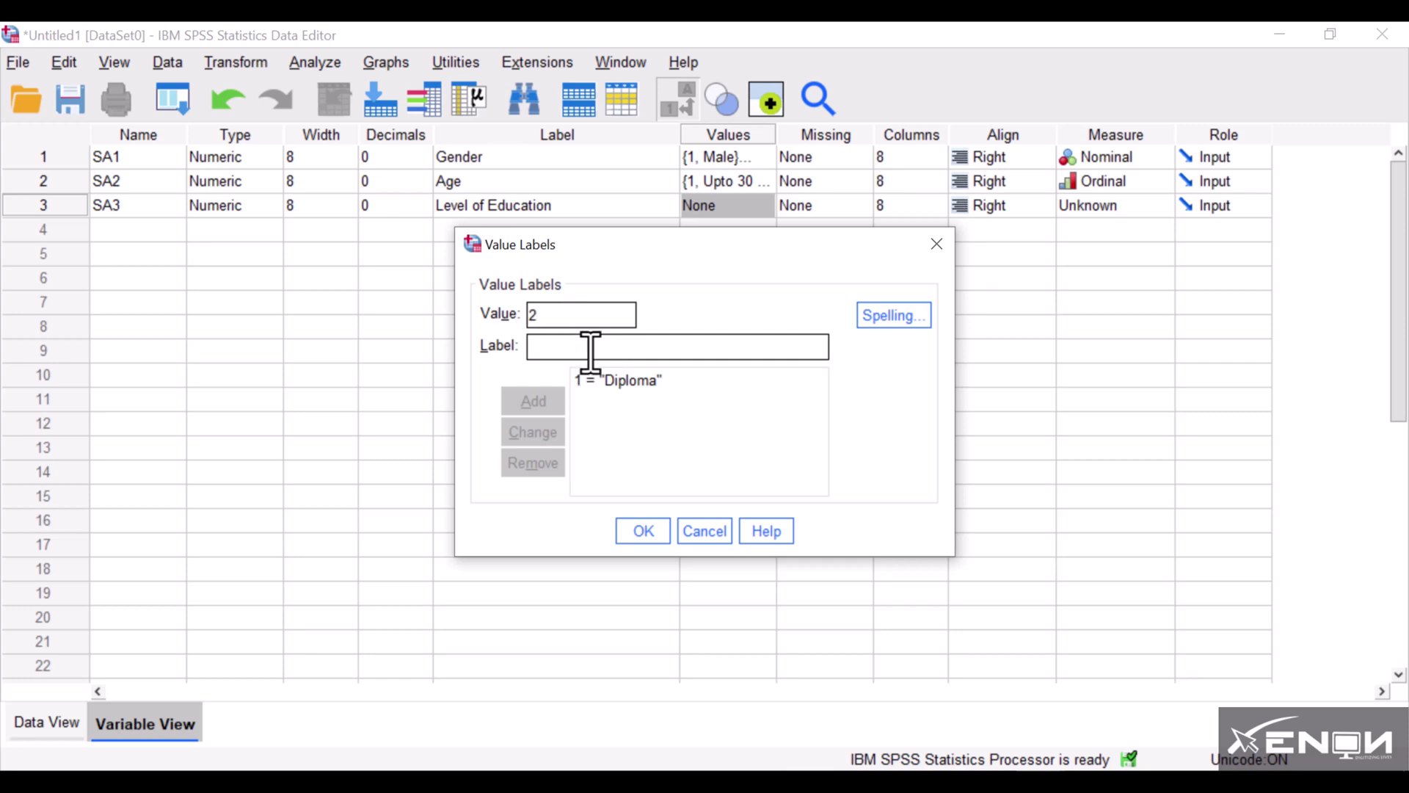
{"action": "type", "text": "bachelors"}
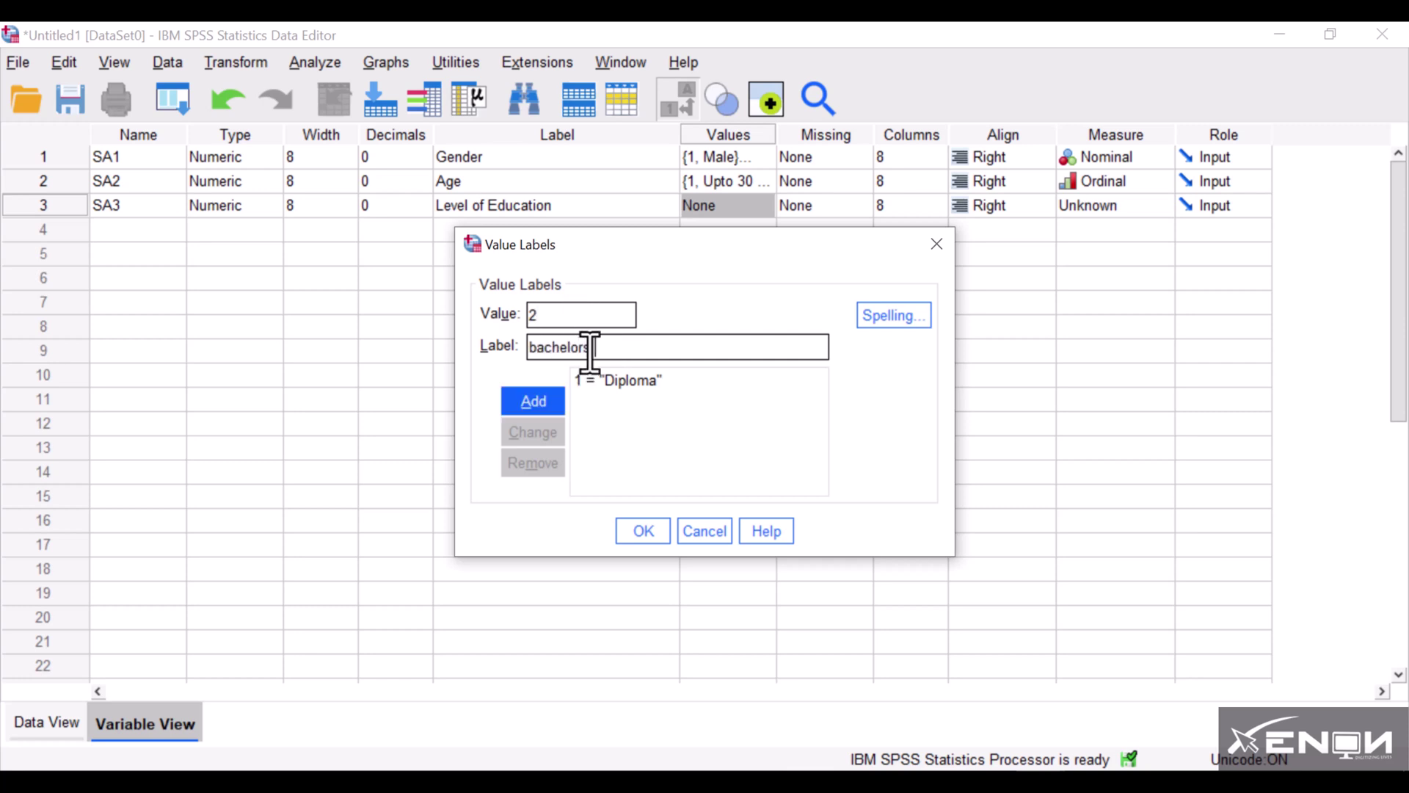
{"action": "type", "text": " degree"}
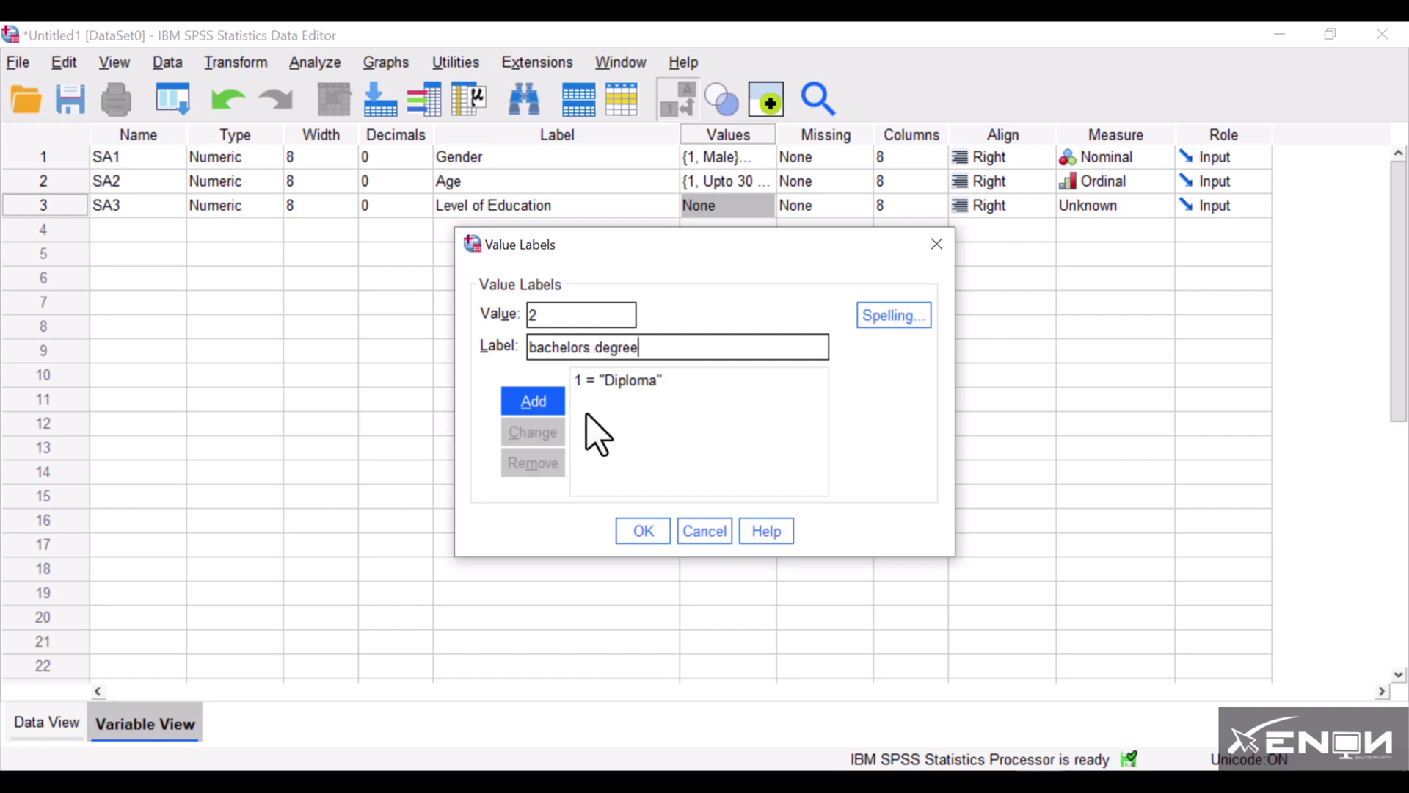
{"action": "left_click", "coordinate": [547, 402]}
Step: Add 3 = Post graduate and 4 = masters, then confirm SA3's labels
{"action": "left_click", "coordinate": [935, 745]}
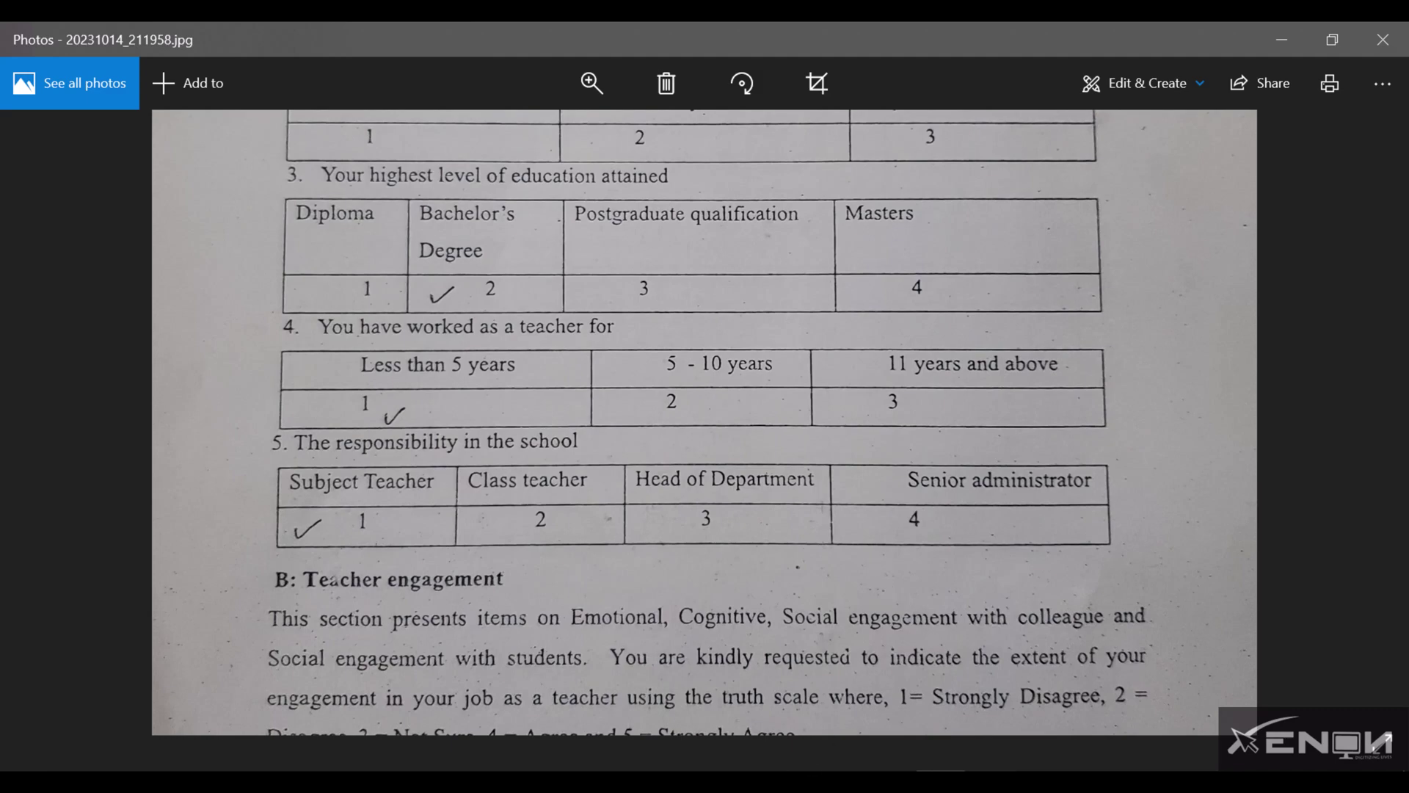
{"action": "mouse_move", "coordinate": [944, 748]}
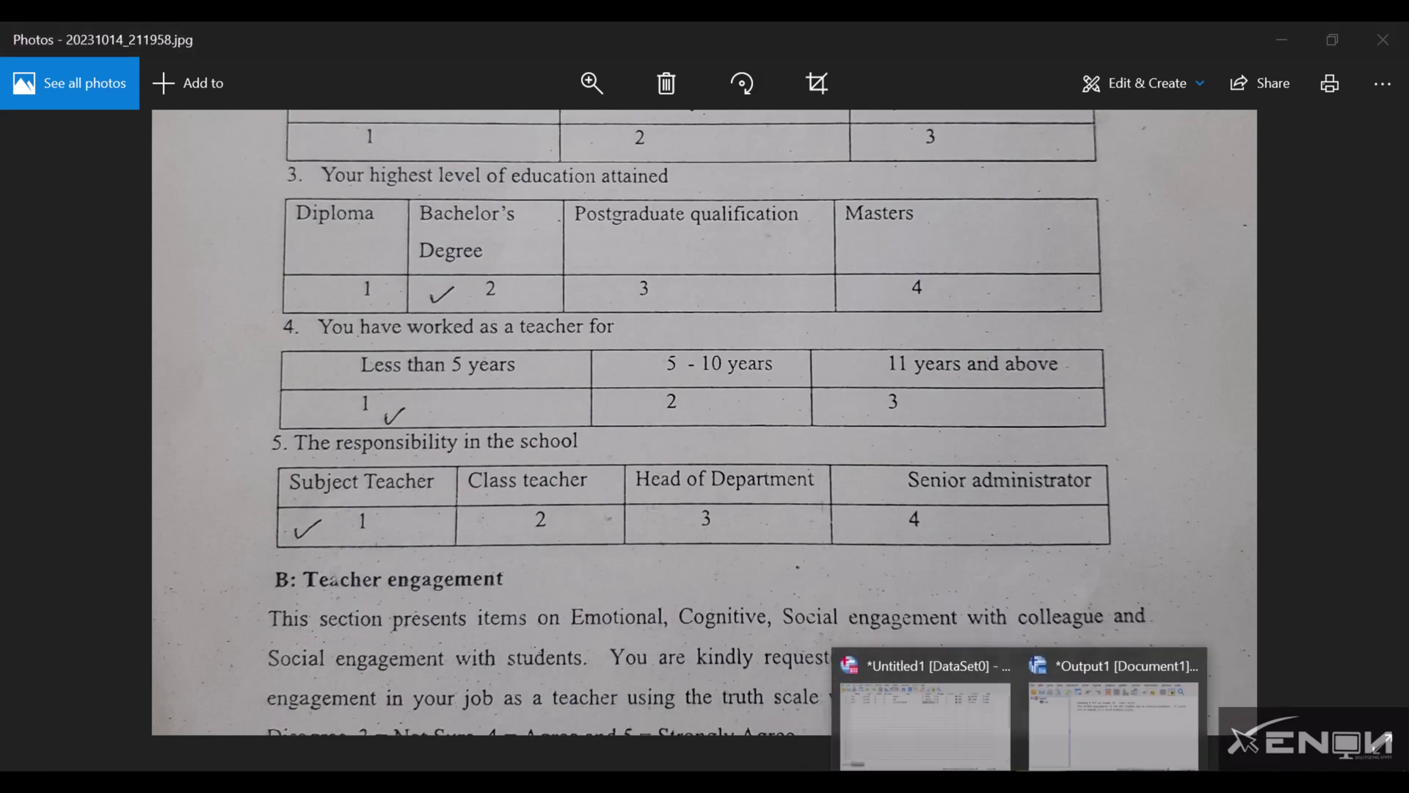
{"action": "left_click", "coordinate": [995, 752]}
{"action": "type", "text": "3"}
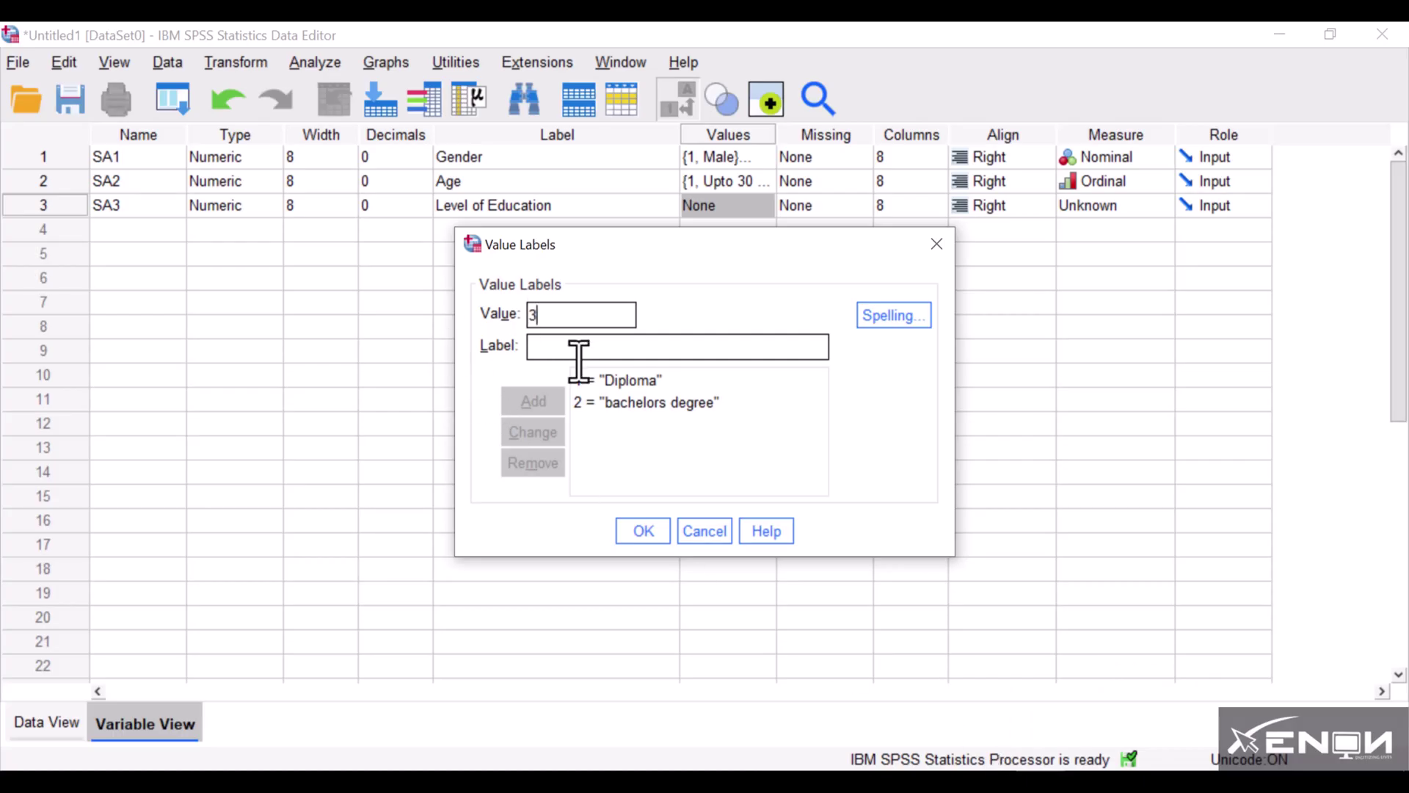
{"action": "left_click", "coordinate": [580, 345]}
{"action": "type", "text": "Post graduate"}
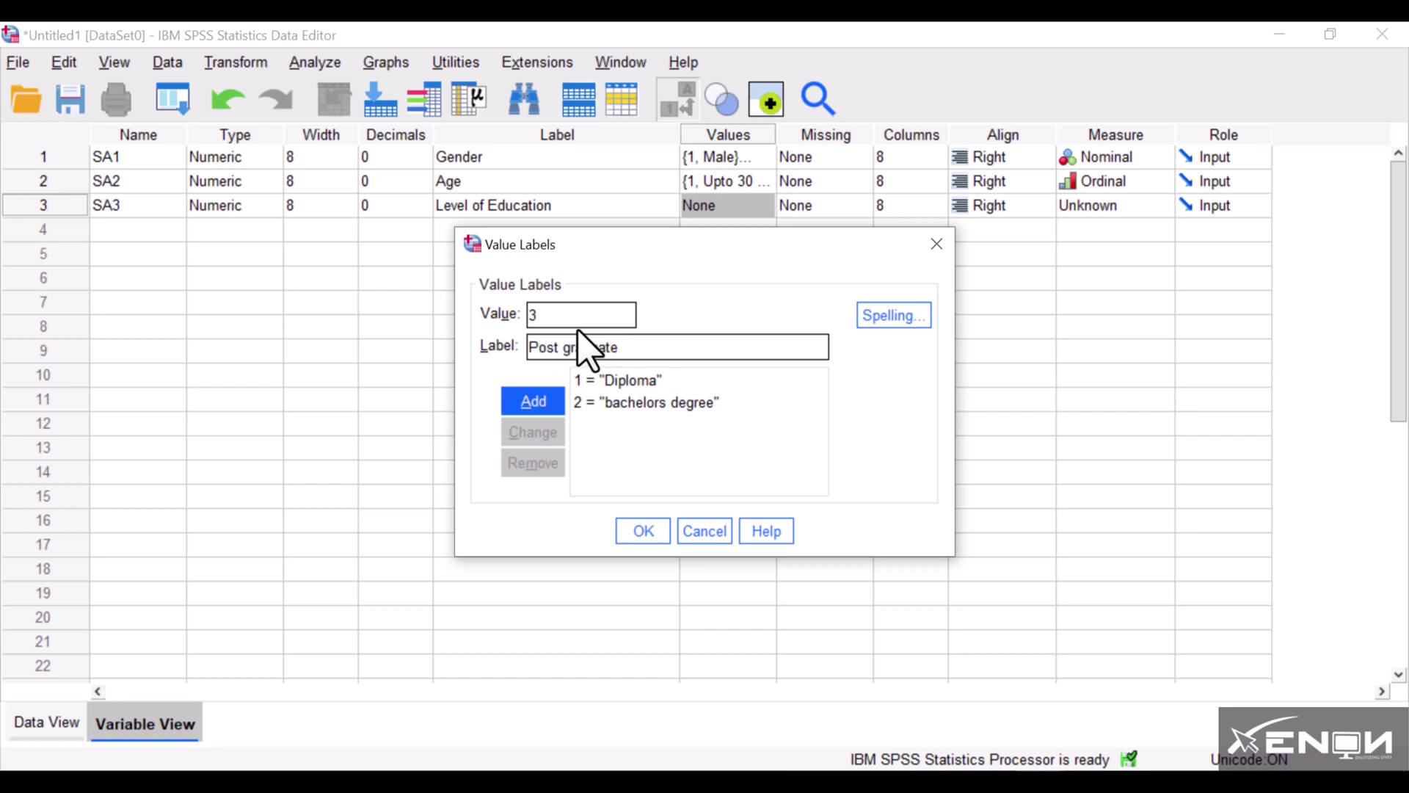
{"action": "left_click", "coordinate": [541, 400]}
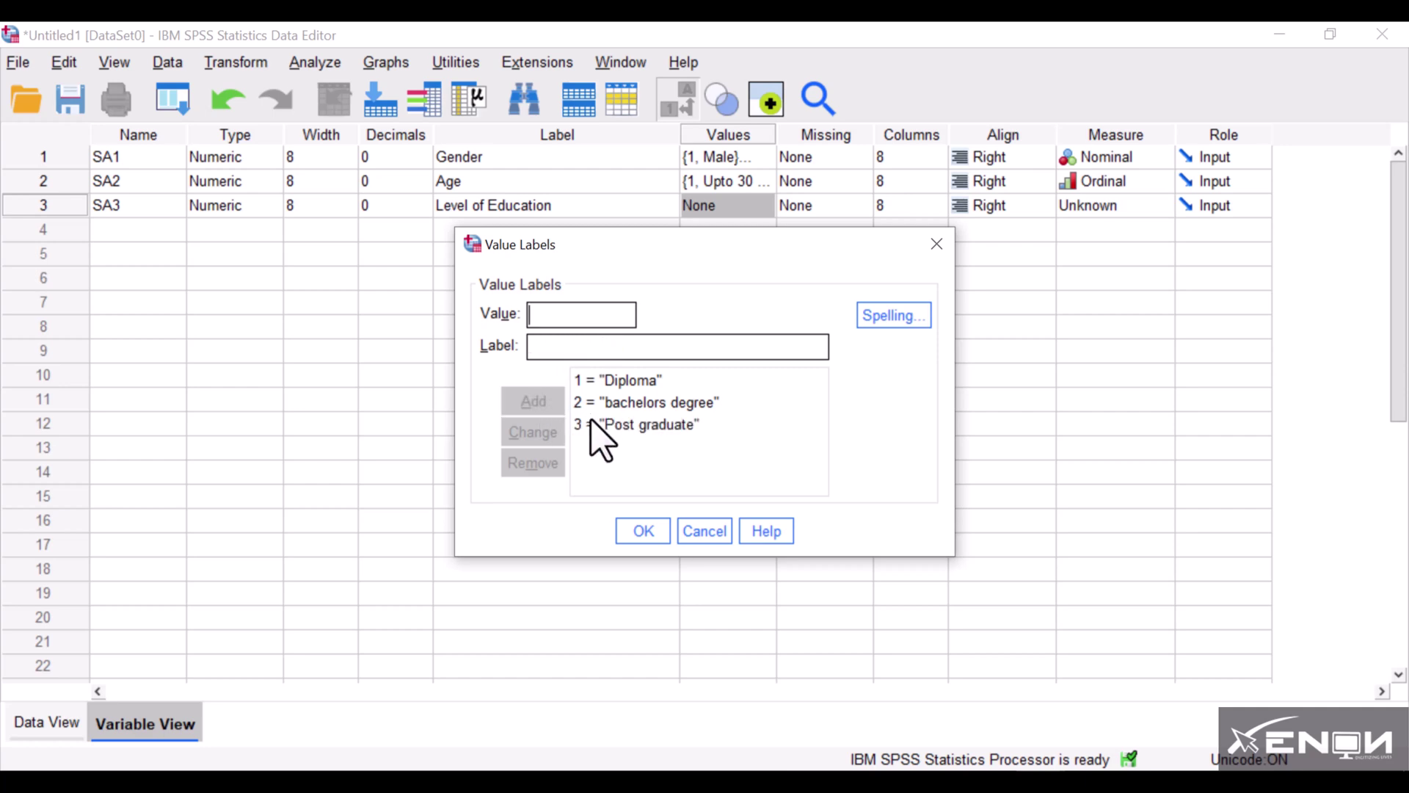
{"action": "left_click", "coordinate": [573, 322]}
{"action": "type", "text": "4"}
{"action": "left_click", "coordinate": [570, 346]}
{"action": "type", "text": "masters"}
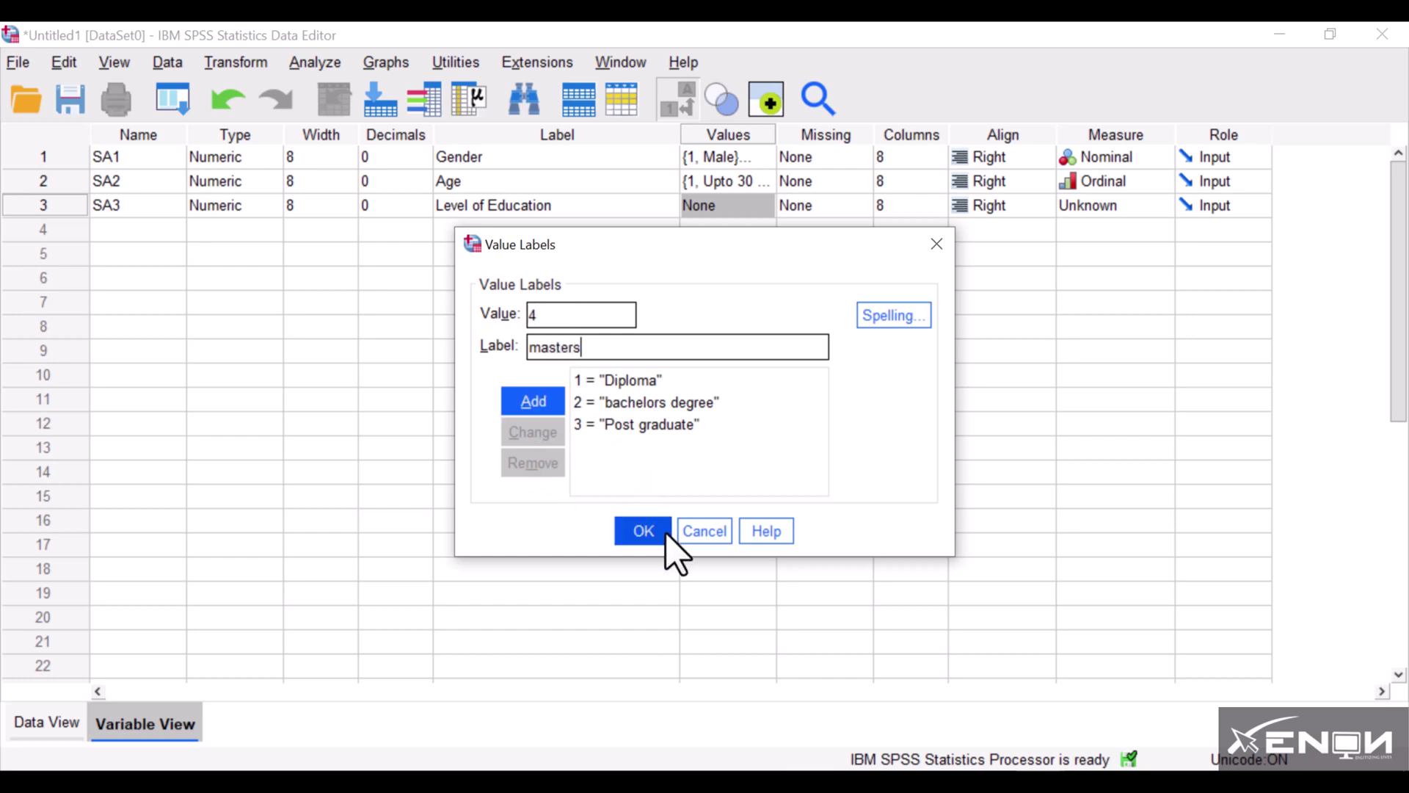
{"action": "left_click", "coordinate": [535, 403]}
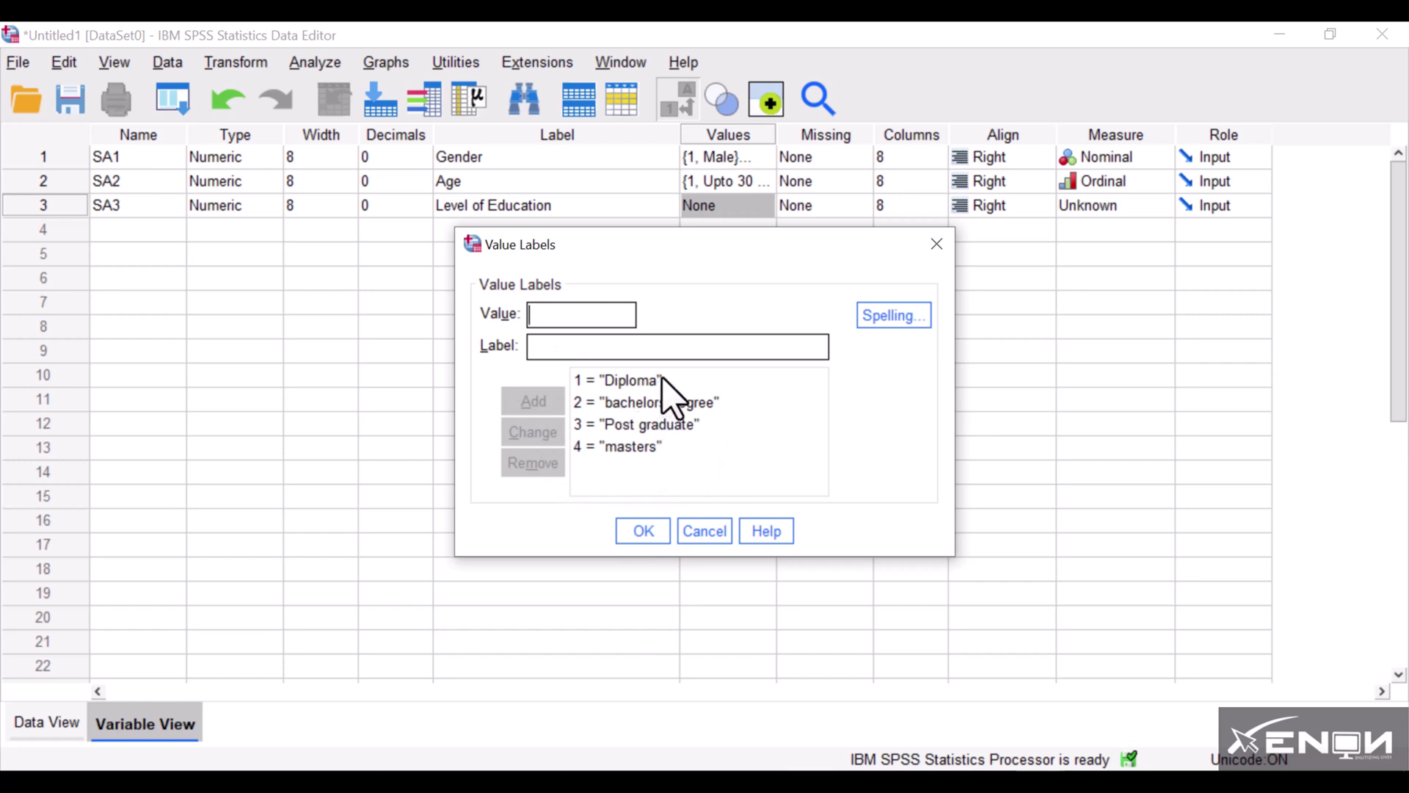
{"action": "left_click", "coordinate": [644, 531]}
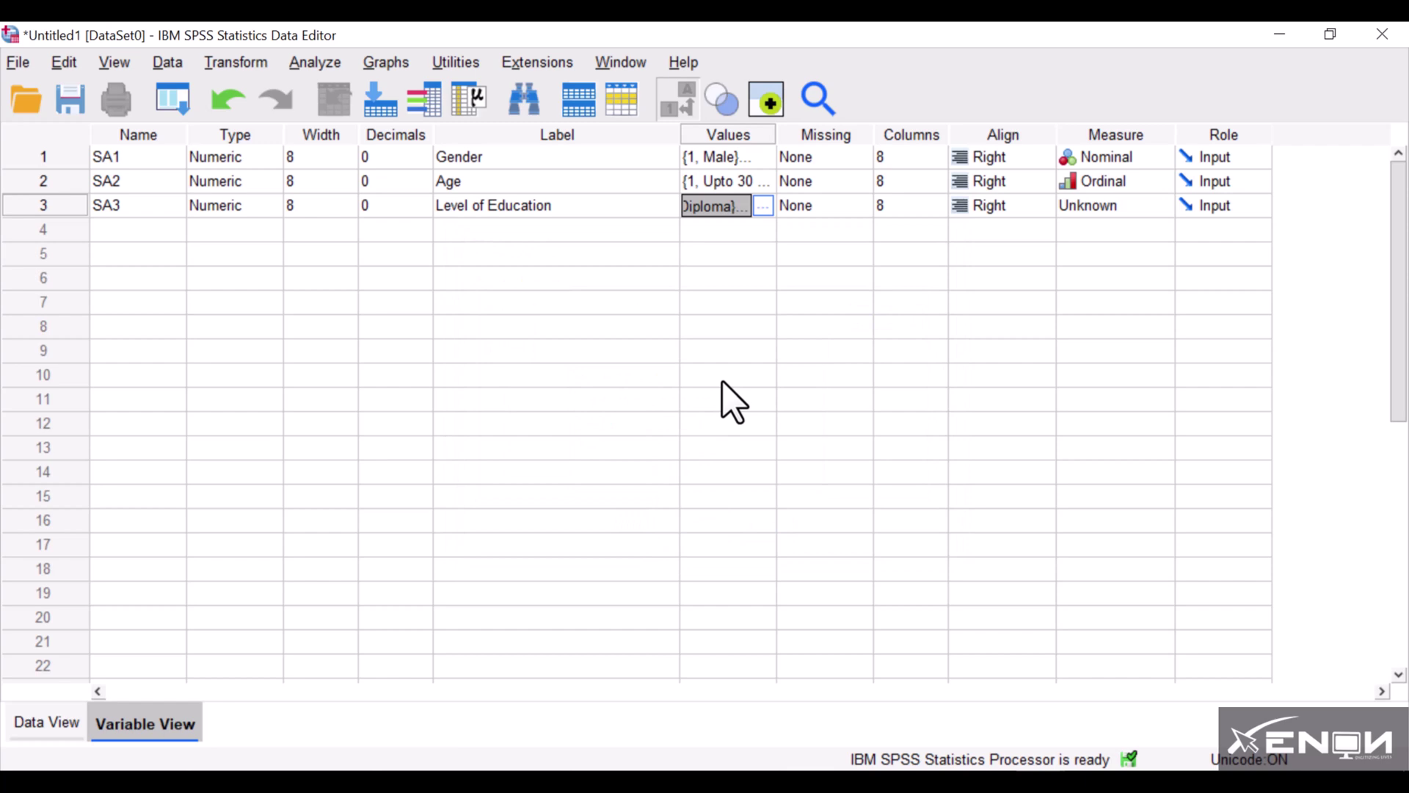
Step: Set SA3's measurement level to Ordinal and check the questionnaire photo
{"action": "left_click", "coordinate": [1162, 209]}
{"action": "left_click", "coordinate": [1160, 251]}
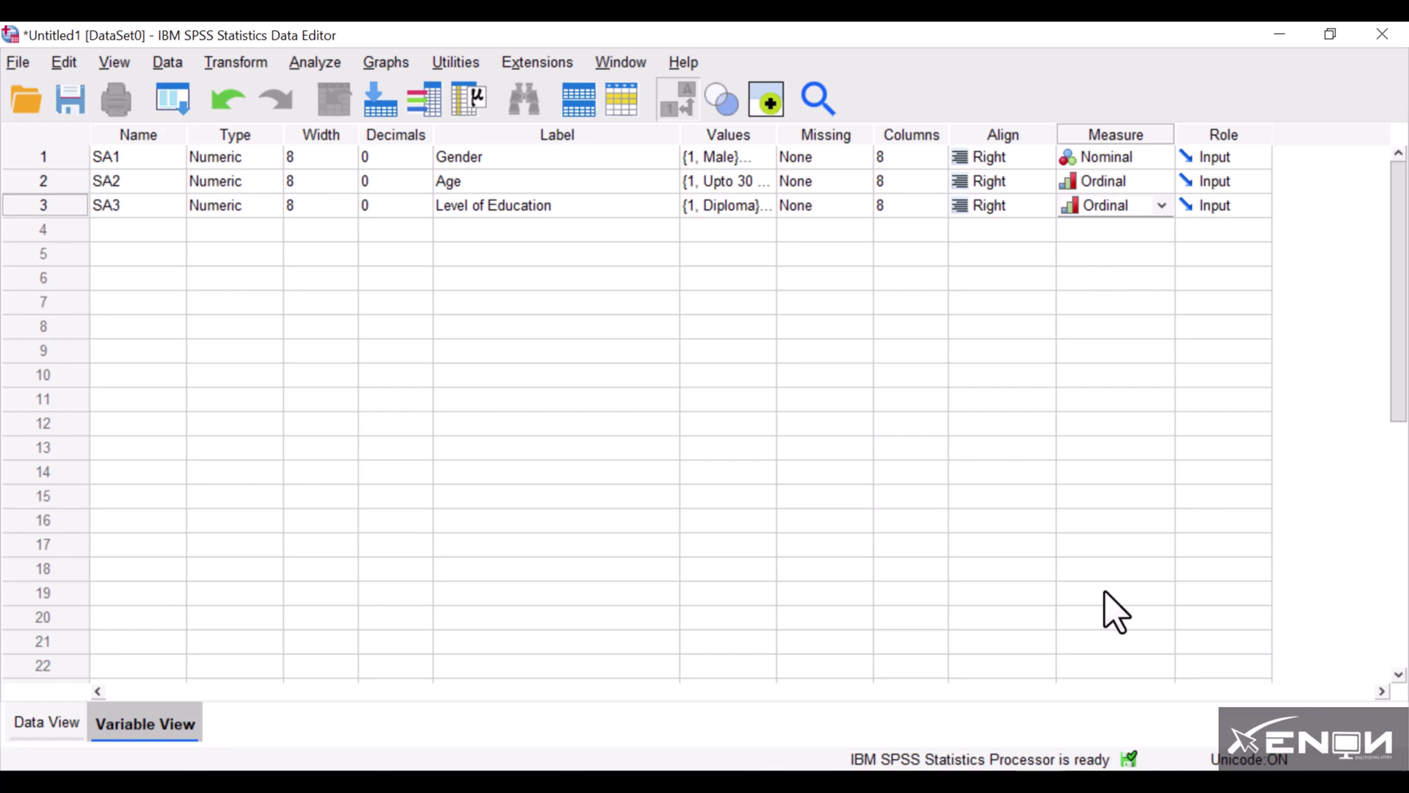
{"action": "key", "text": "alt+Tab"}
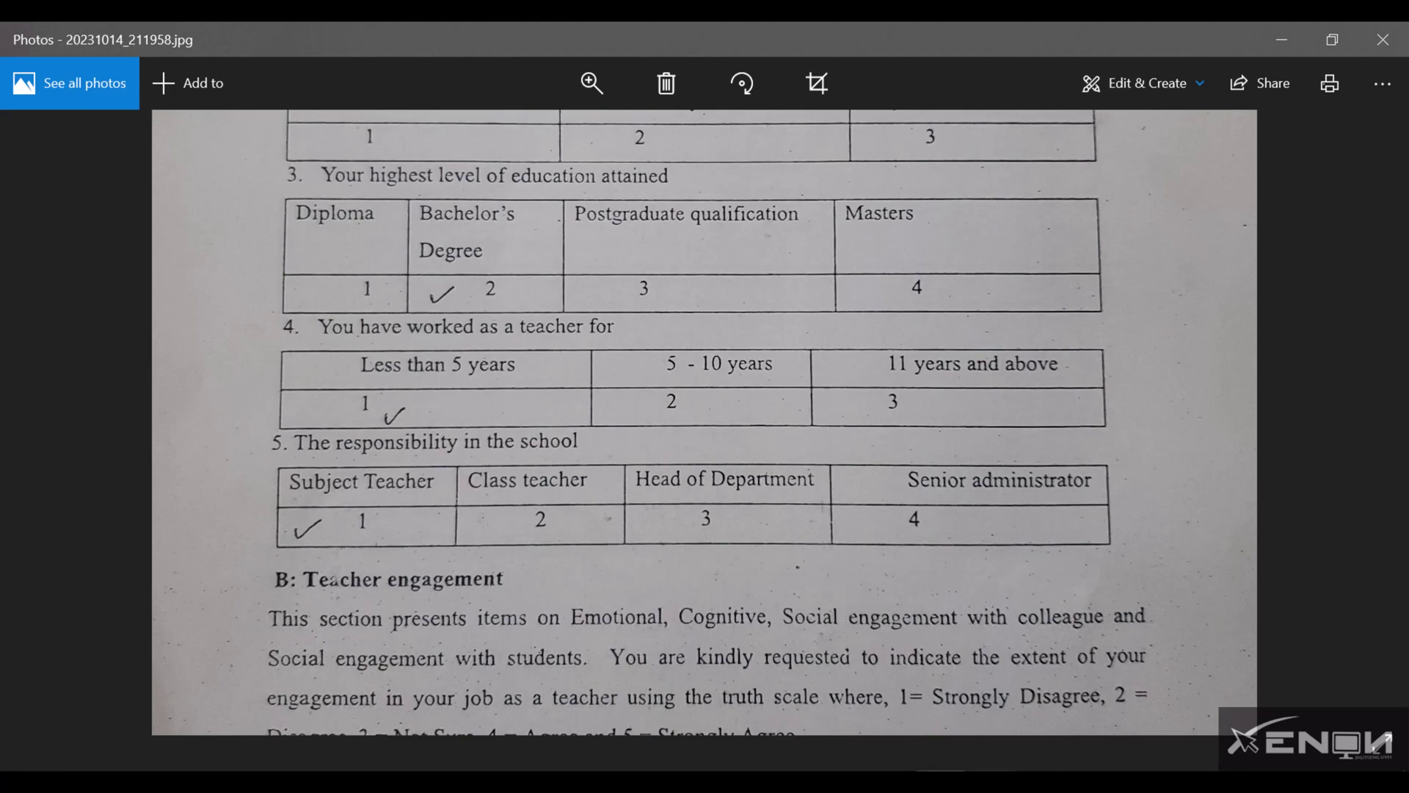
{"action": "key", "text": "alt+Tab"}
Step: Create variable SA4 with 0 decimals and the label Experience
{"action": "left_click", "coordinate": [146, 220]}
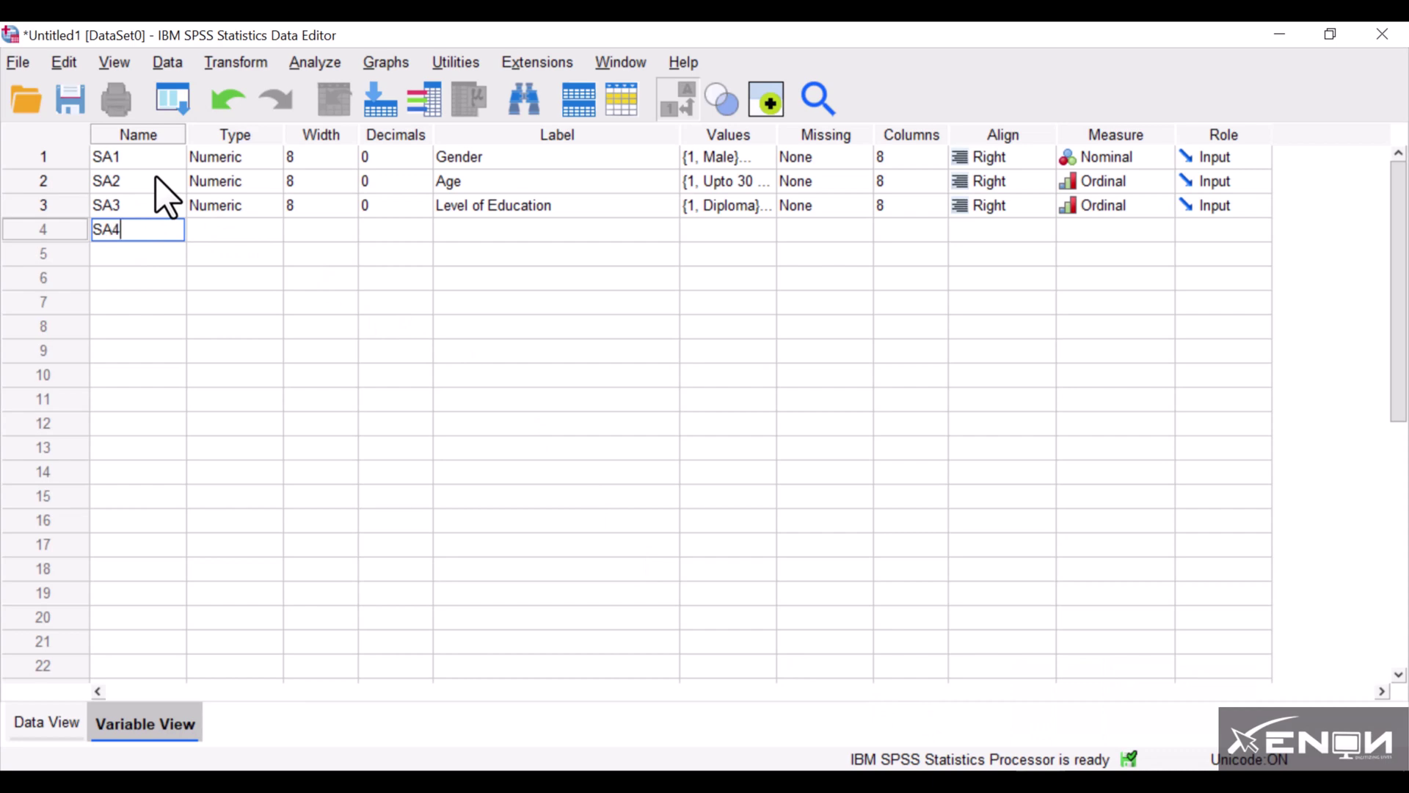
{"action": "left_click", "coordinate": [427, 232]}
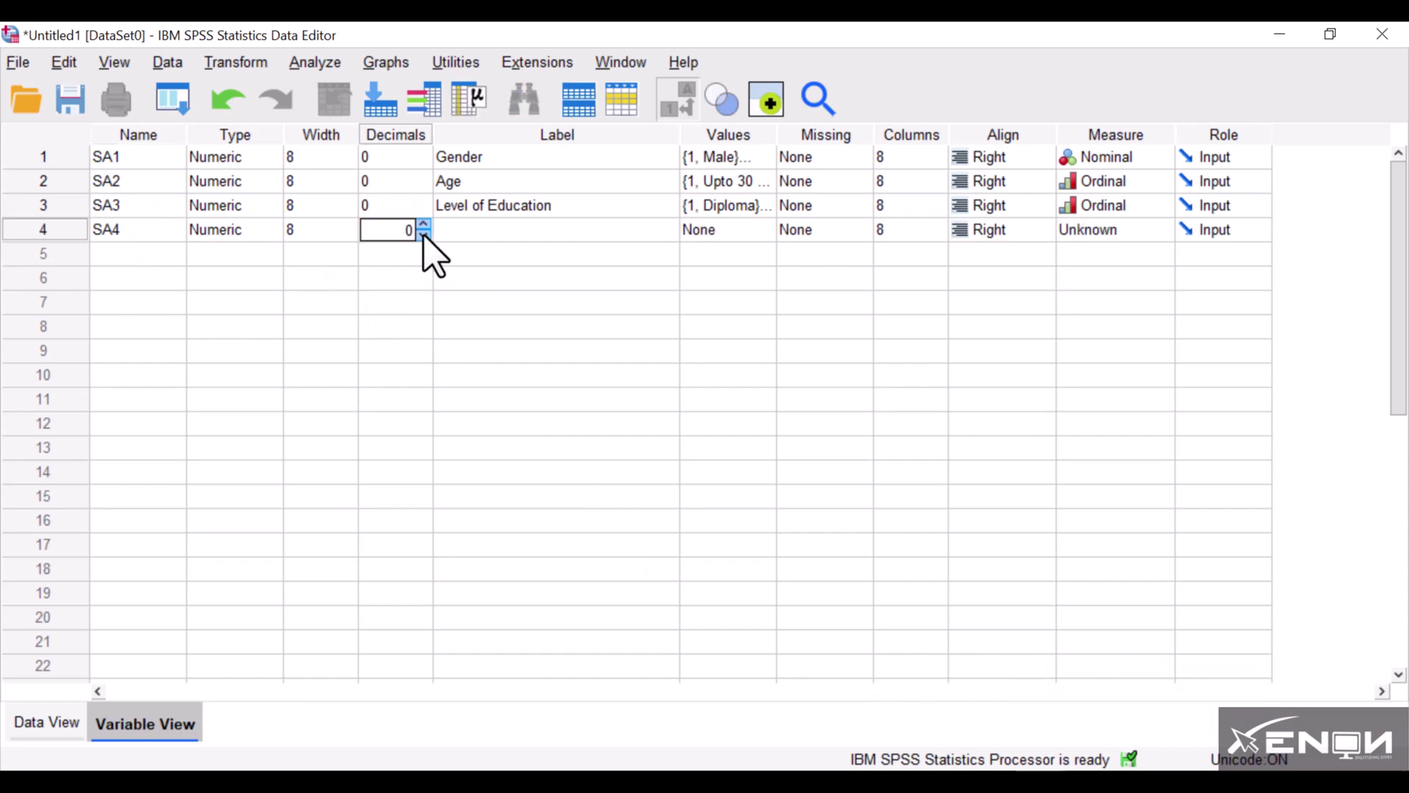
{"action": "left_click", "coordinate": [496, 233]}
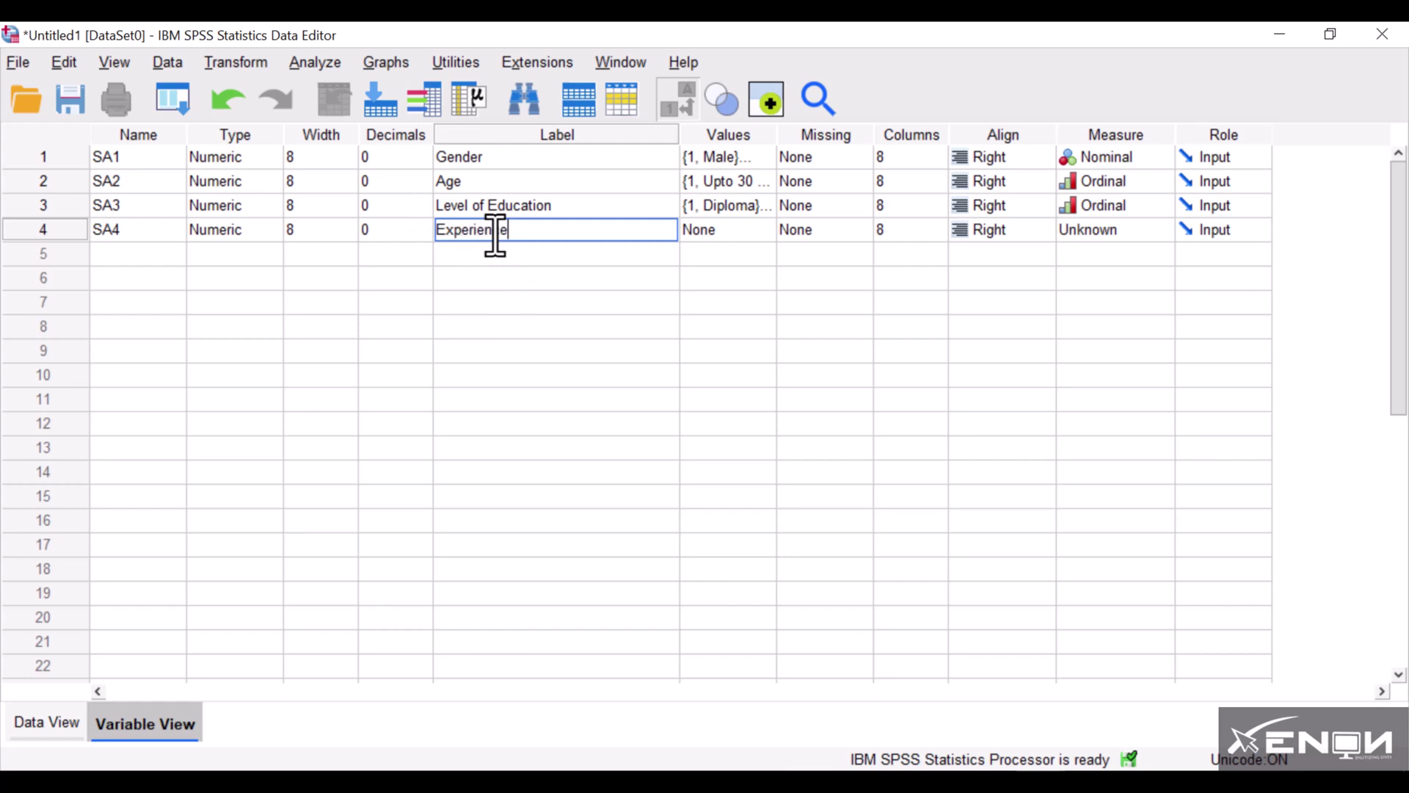
{"action": "left_click", "coordinate": [708, 232]}
Step: Add SA4 value label 1 = 'less than 5 years', checking the questionnaire photo
{"action": "left_click", "coordinate": [763, 230]}
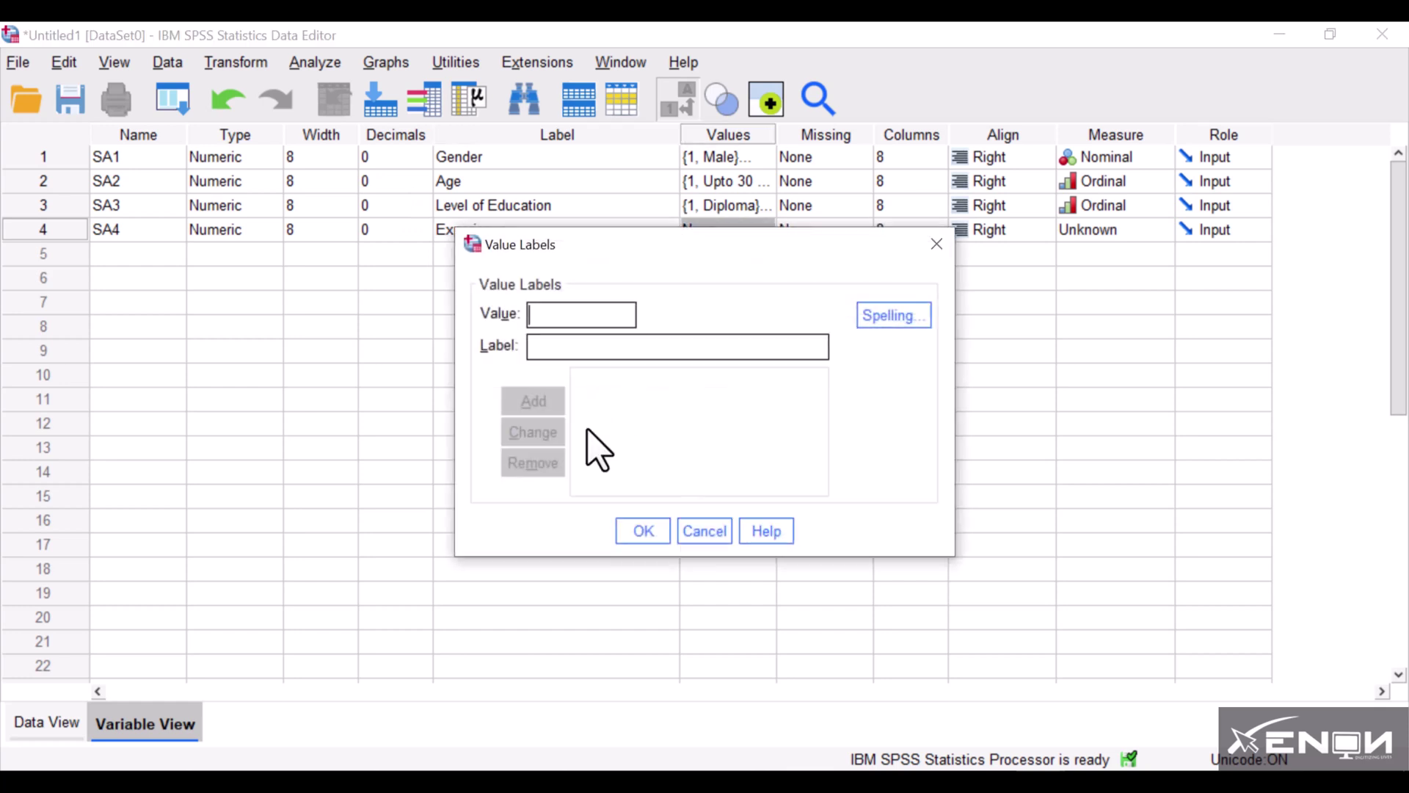
{"action": "left_click", "coordinate": [890, 767]}
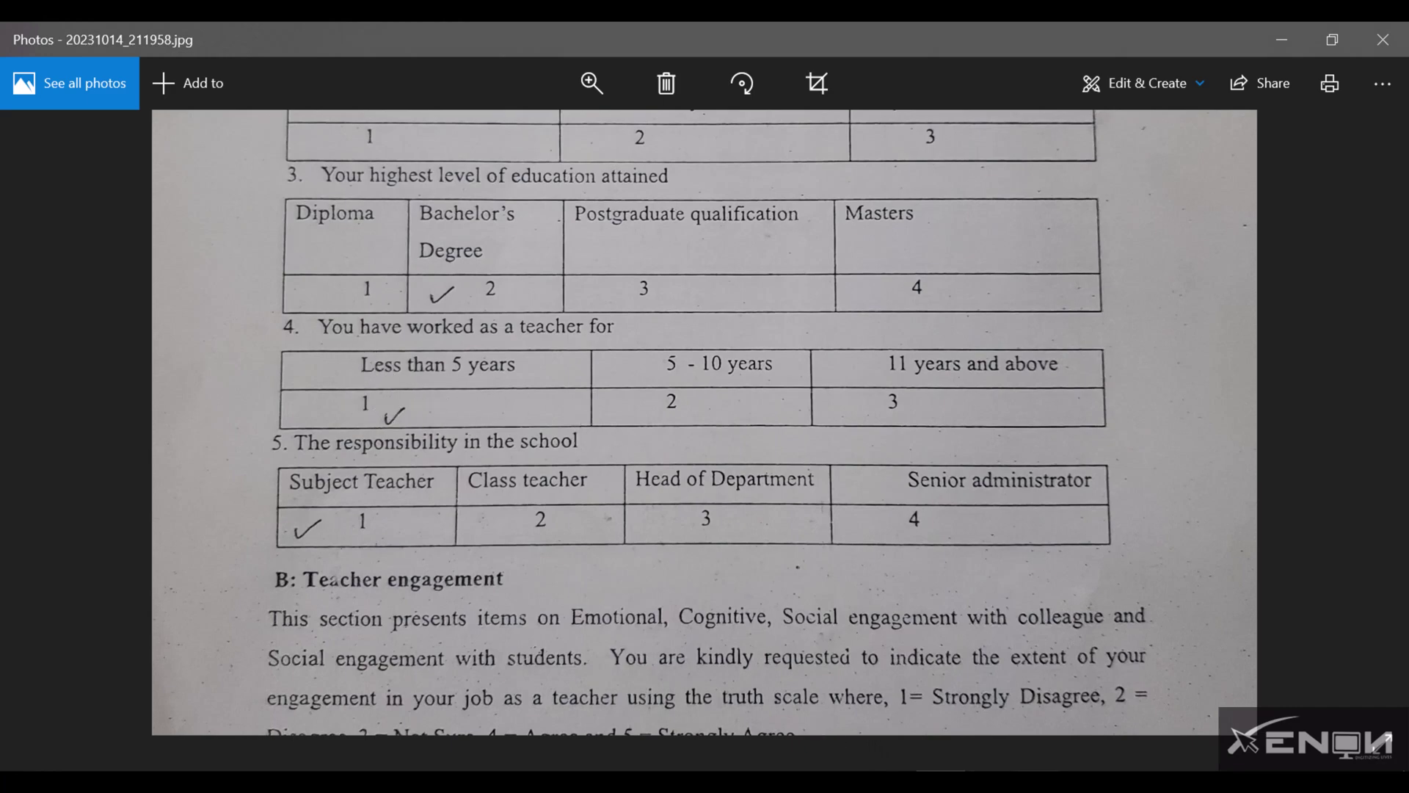
{"action": "left_click", "coordinate": [908, 666]}
{"action": "type", "text": "1"}
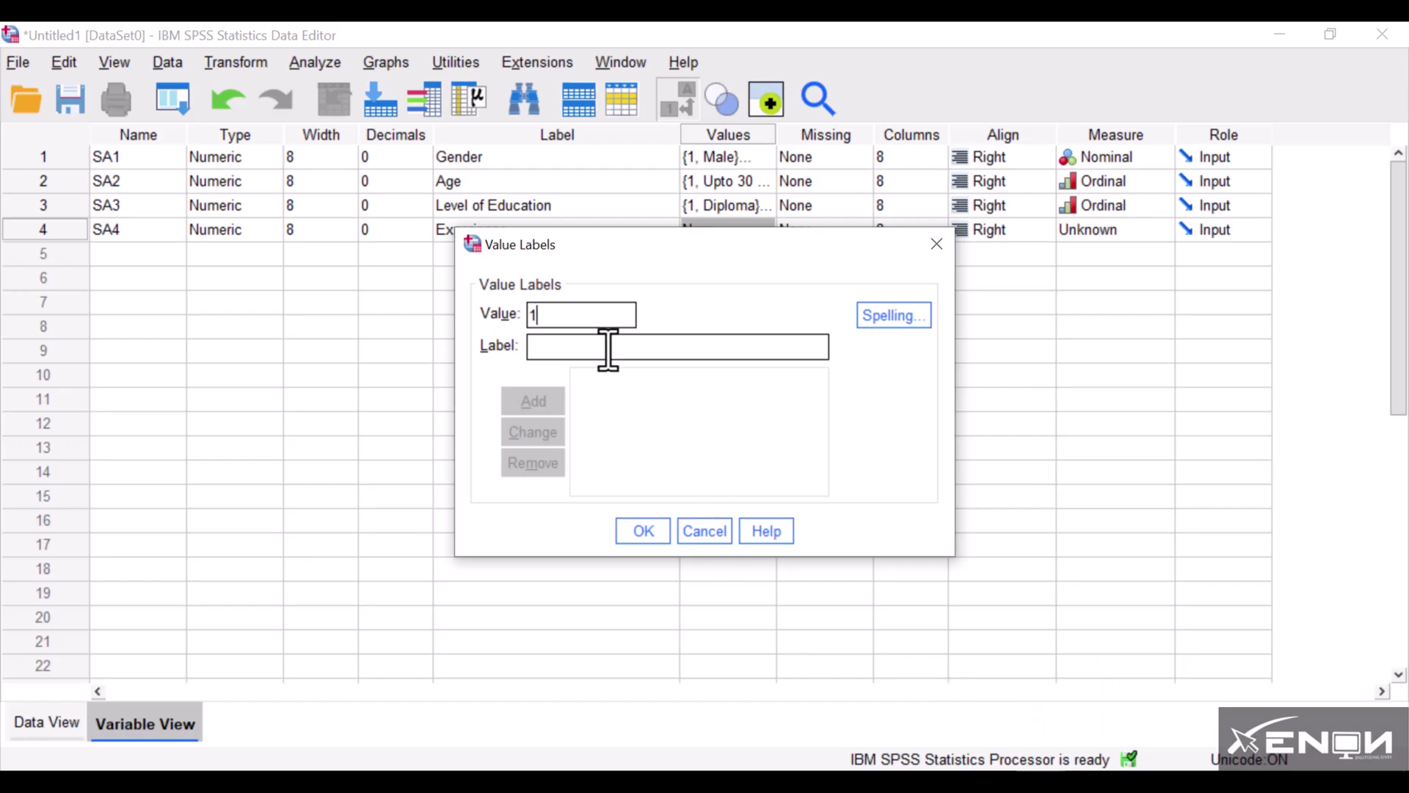
{"action": "left_click", "coordinate": [599, 347]}
{"action": "type", "text": "le"}
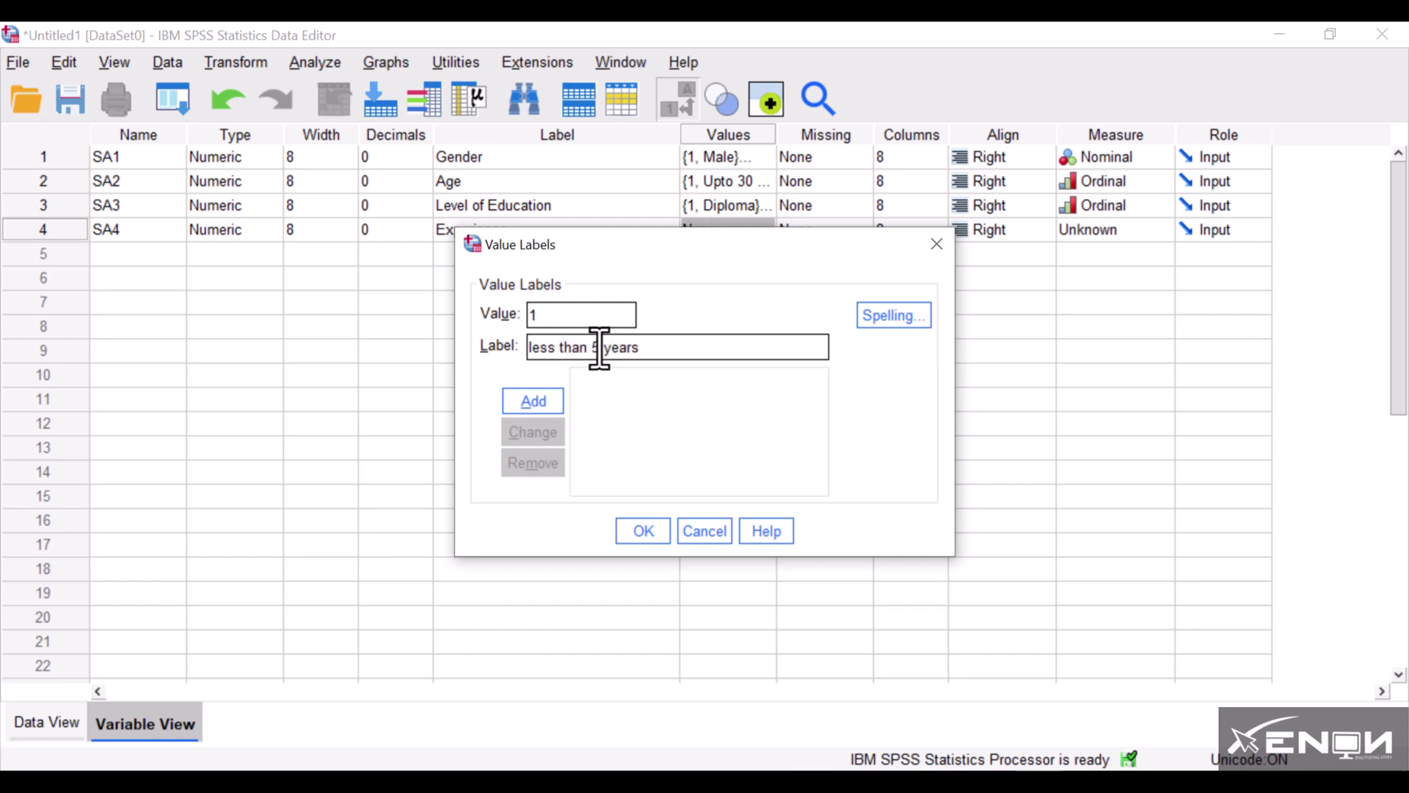
{"action": "type", "text": "ss than 5 years"}
{"action": "left_click", "coordinate": [533, 400]}
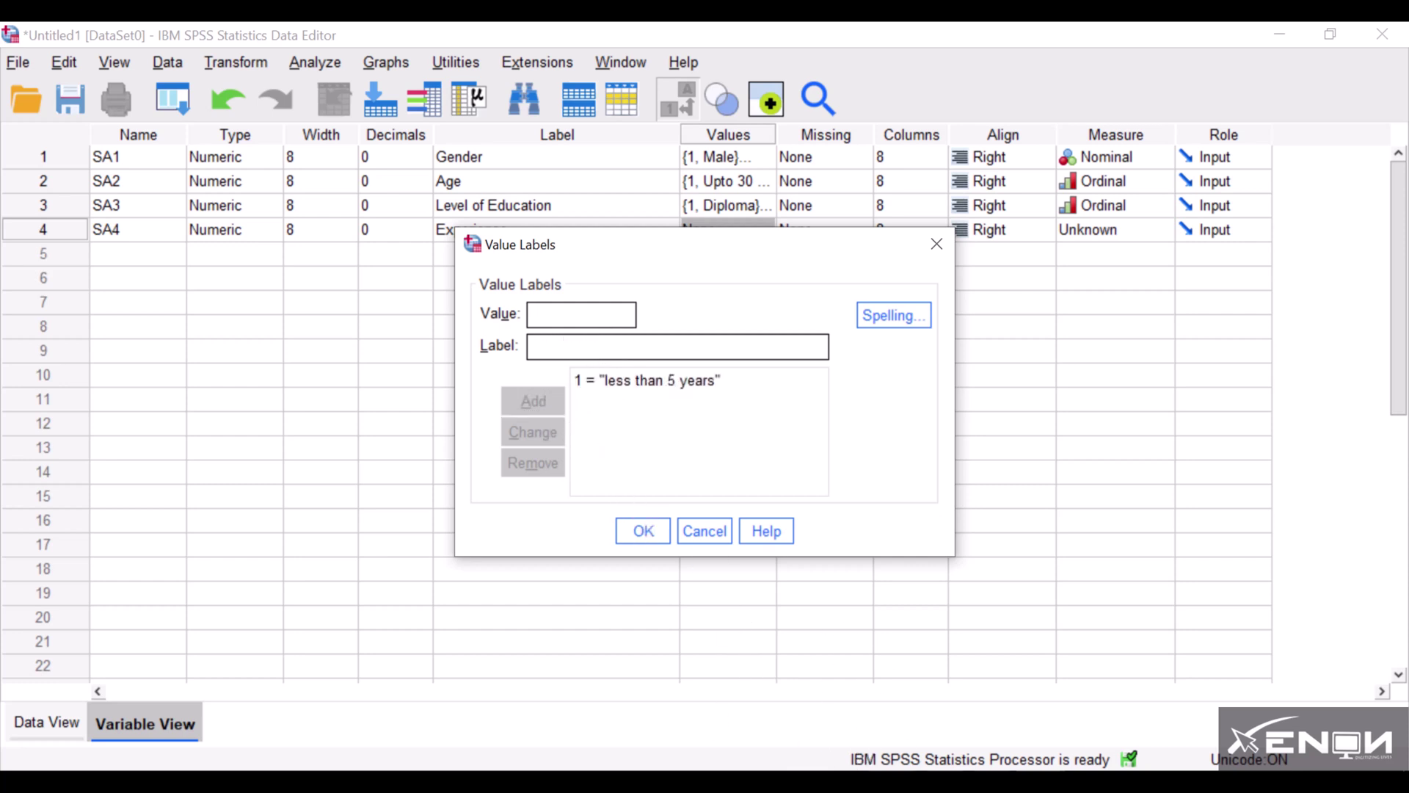
{"action": "left_click", "coordinate": [865, 698]}
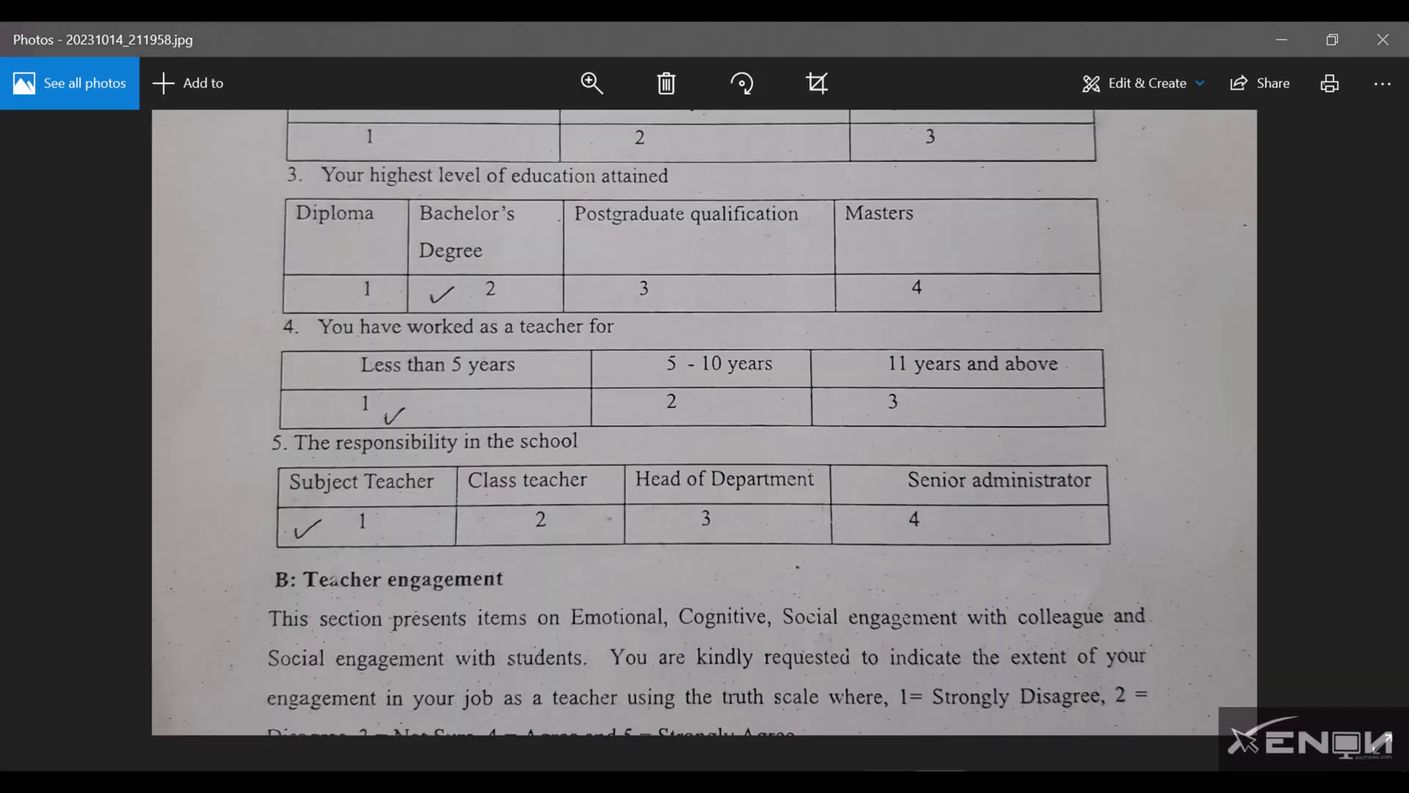
{"action": "mouse_move", "coordinate": [993, 764]}
{"action": "left_click", "coordinate": [896, 698]}
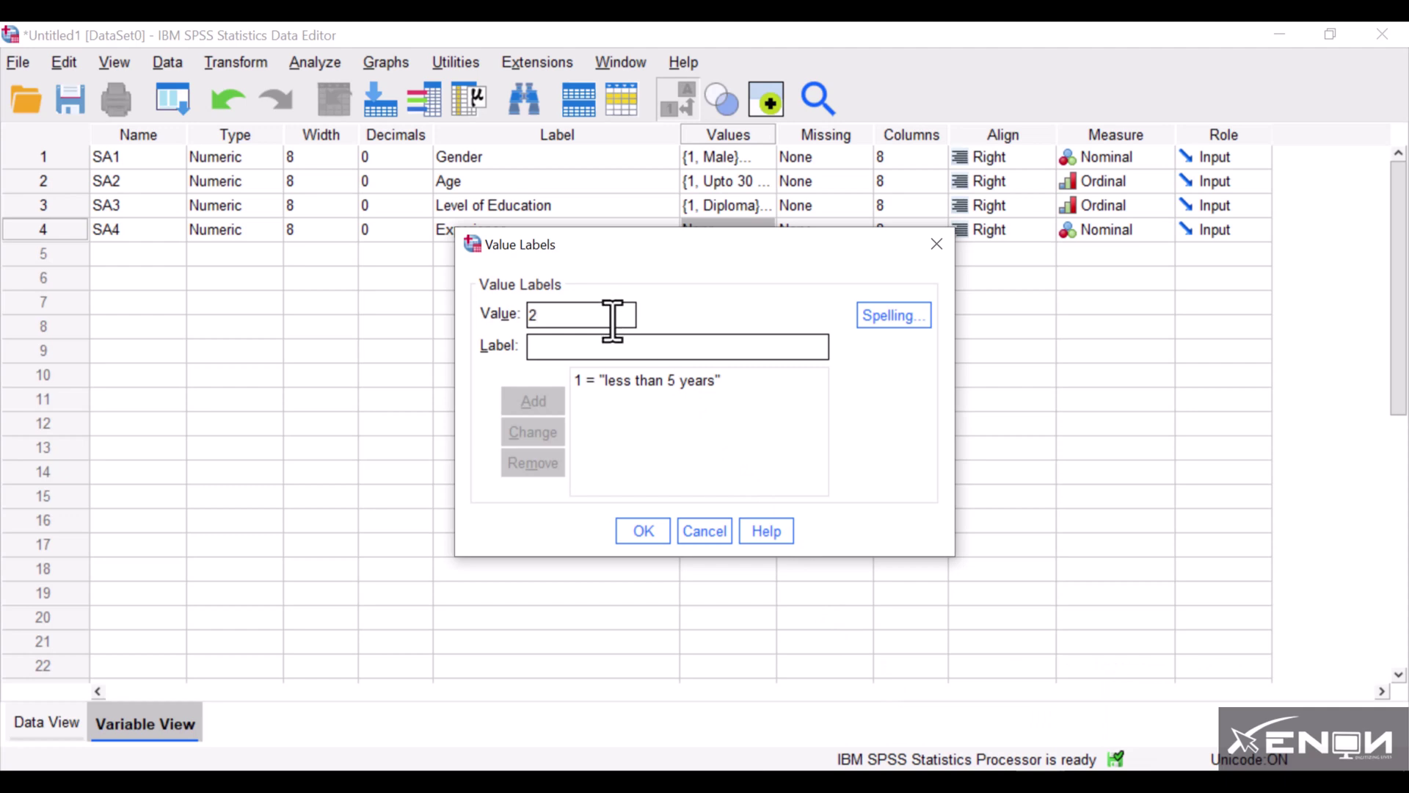
Step: Add value labels 2 = '5-10 years' and 3 = '11 years and above', then confirm
{"action": "type", "text": "5-10 years"}
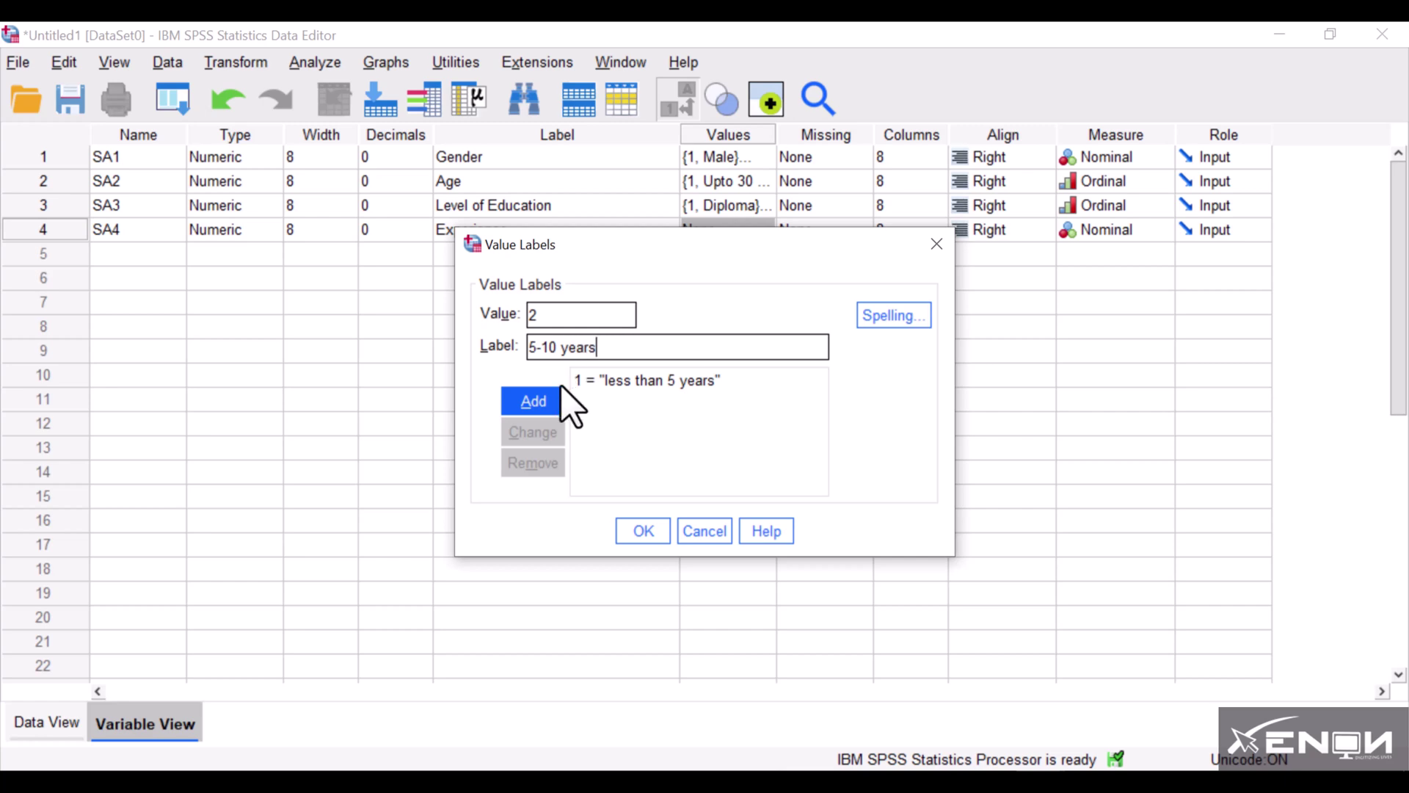
{"action": "left_click", "coordinate": [558, 401]}
{"action": "key", "text": "alt+Tab"}
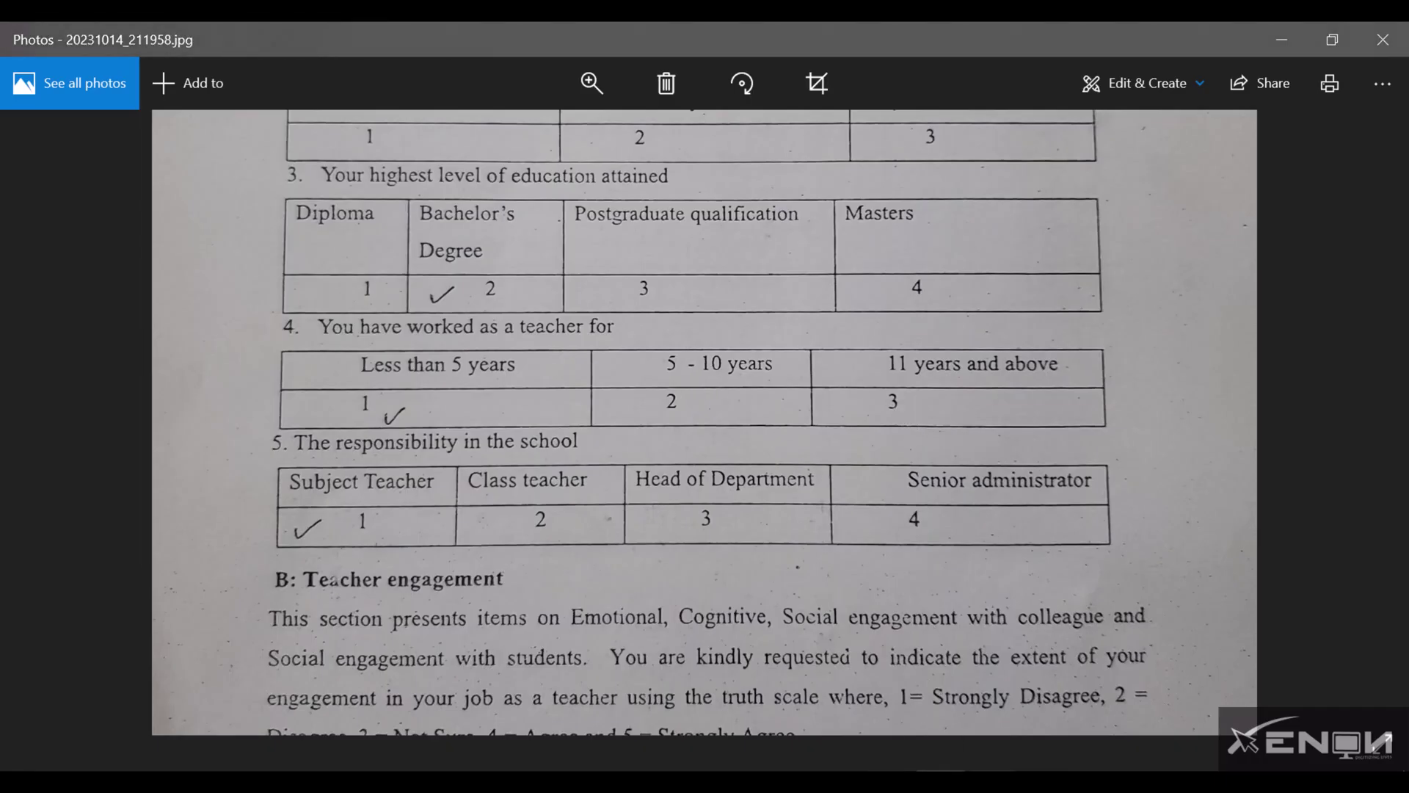
{"action": "mouse_move", "coordinate": [959, 758]}
{"action": "left_click", "coordinate": [917, 697]}
{"action": "left_click", "coordinate": [587, 314]}
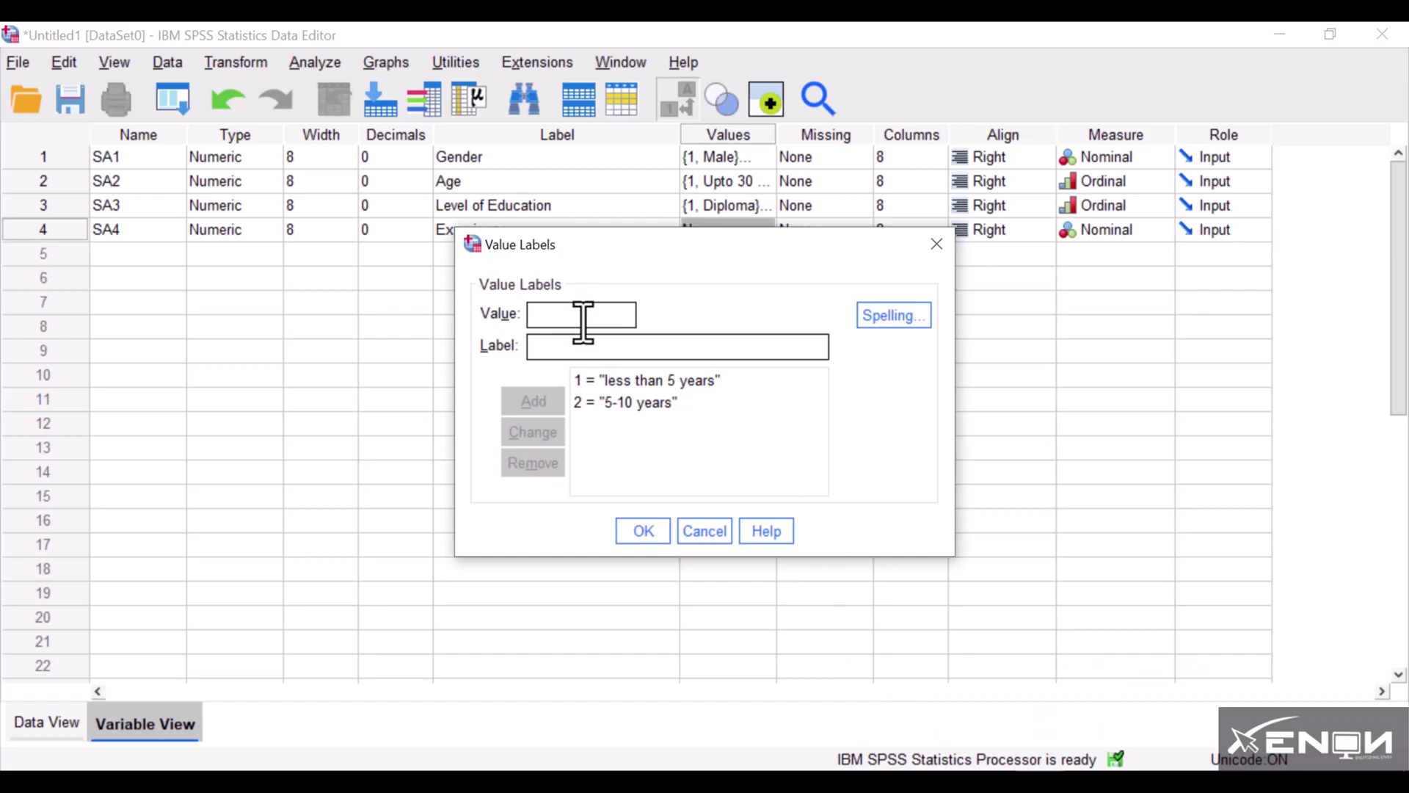
{"action": "type", "text": "3"}
{"action": "type", "text": "11 years and above"}
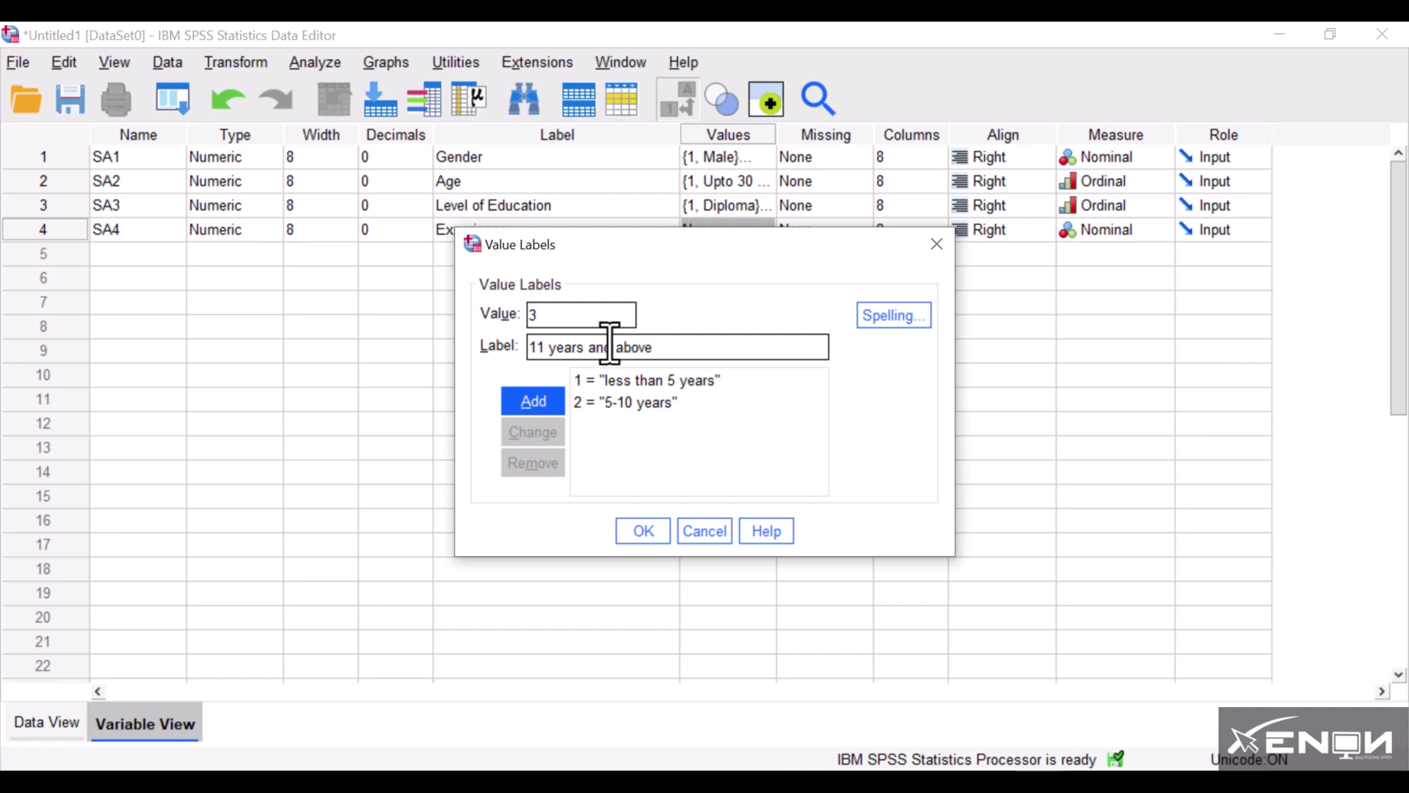
{"action": "left_click", "coordinate": [547, 412]}
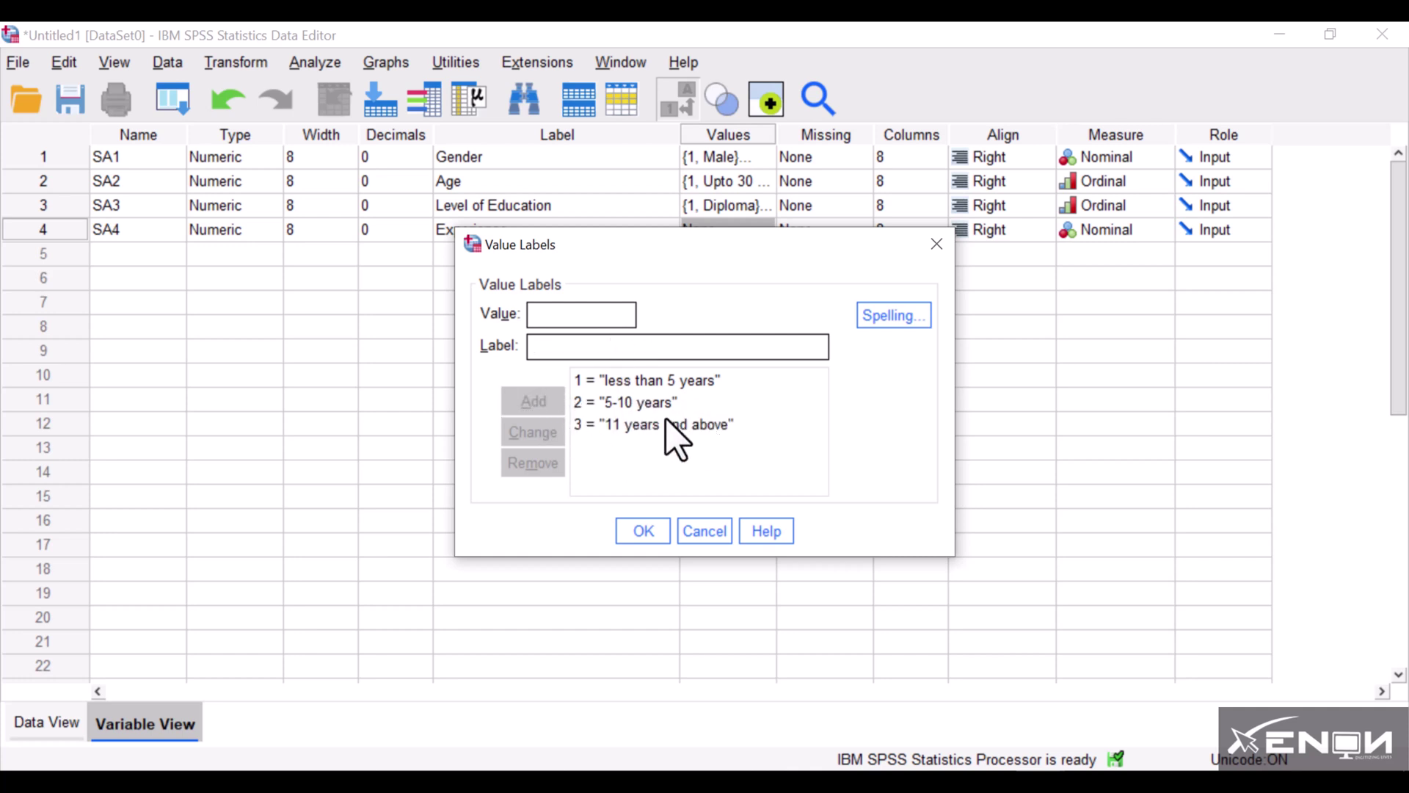
{"action": "left_click", "coordinate": [640, 531]}
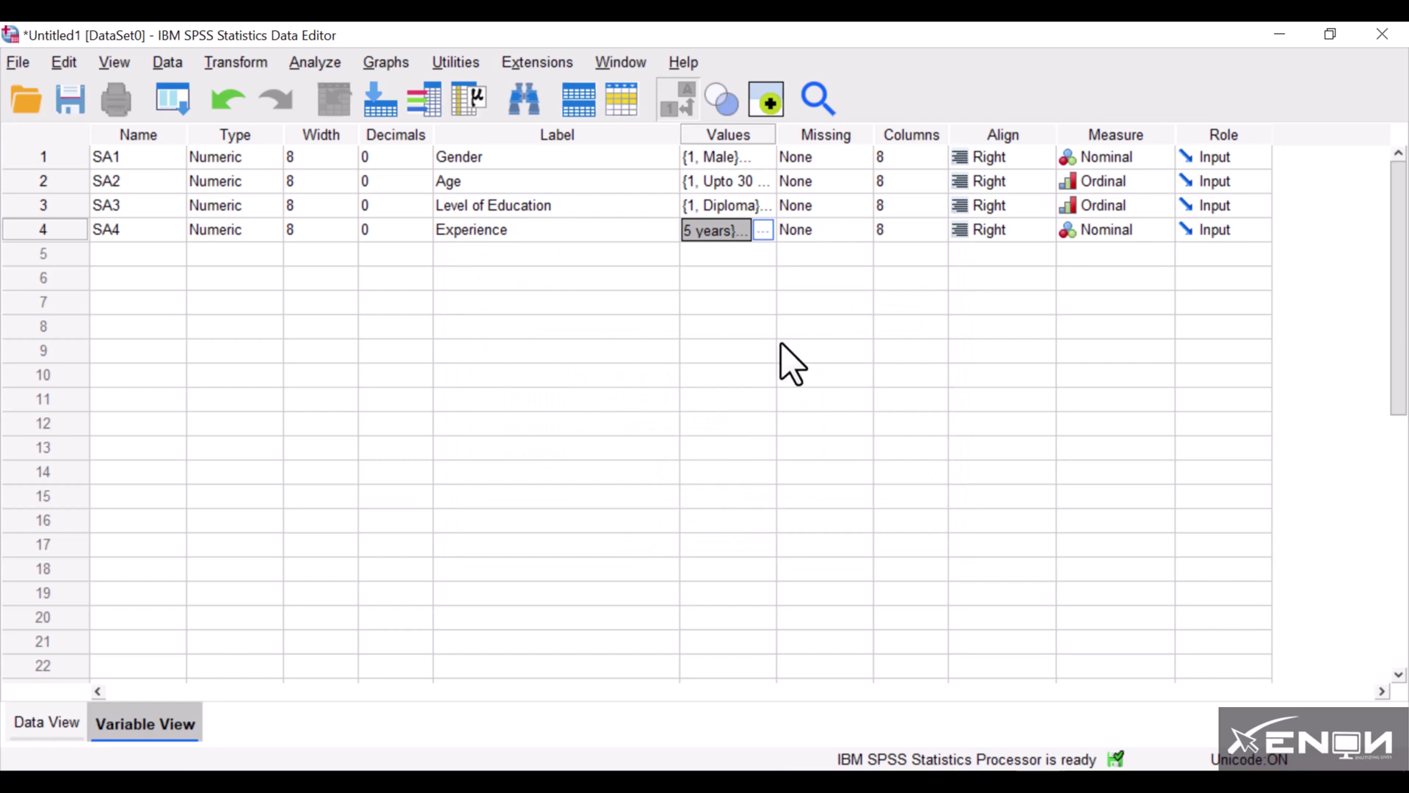
Step: Set SA4's measurement level to Ordinal
{"action": "left_click", "coordinate": [1163, 230]}
{"action": "left_click", "coordinate": [1162, 230]}
{"action": "left_click", "coordinate": [1137, 277]}
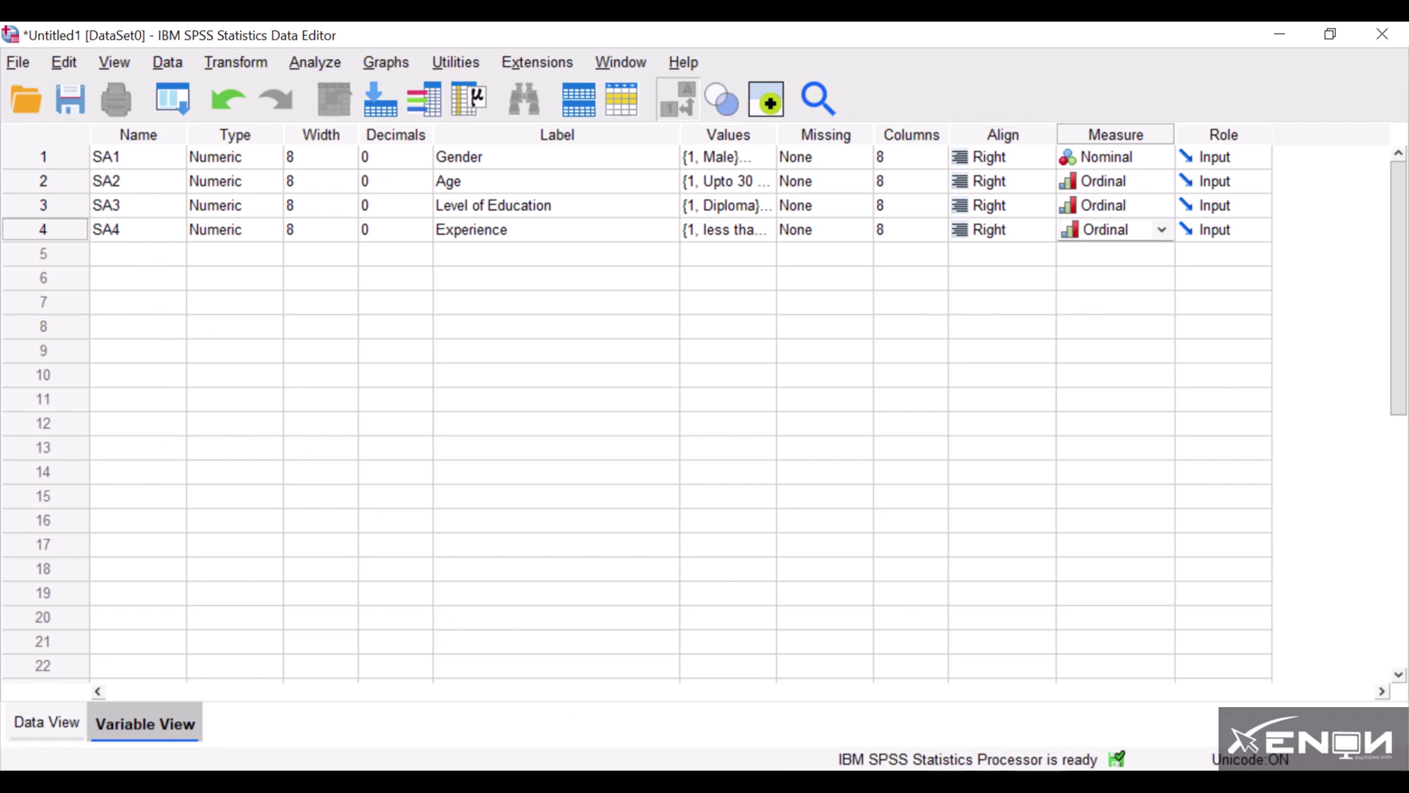
{"action": "key", "text": "alt+Tab"}
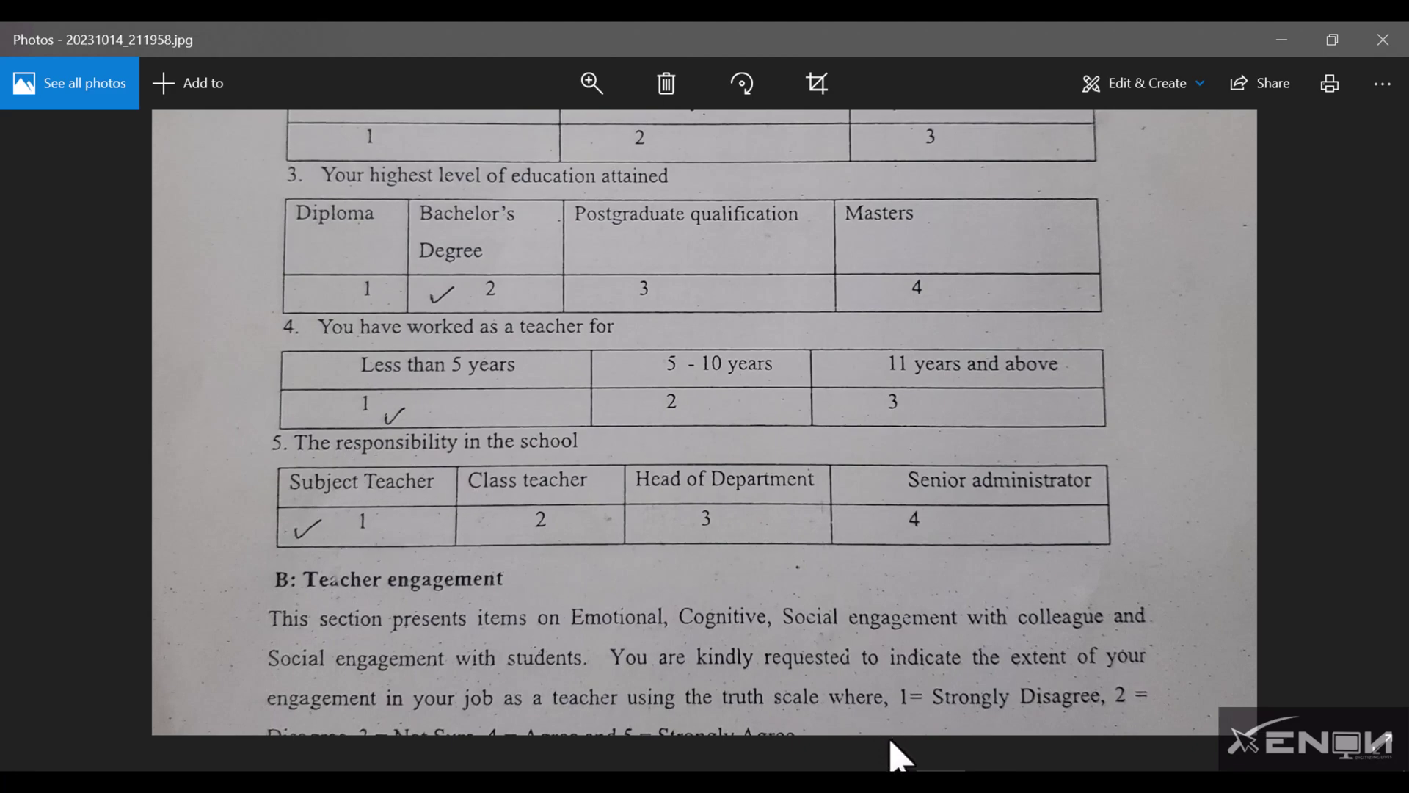
{"action": "left_click", "coordinate": [859, 749]}
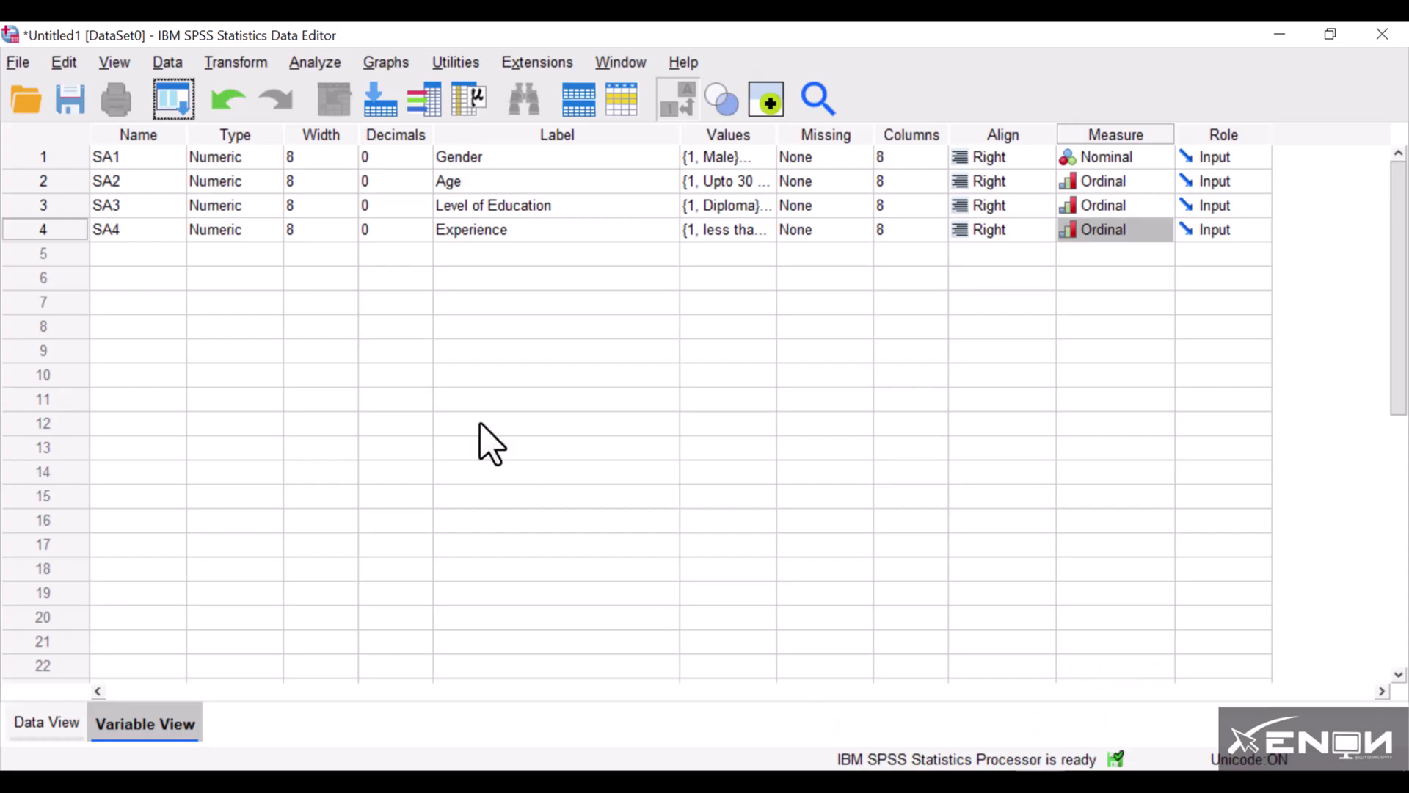
Step: Create variable SA5 with 0 decimals and the label Responsibility
{"action": "left_click", "coordinate": [136, 254]}
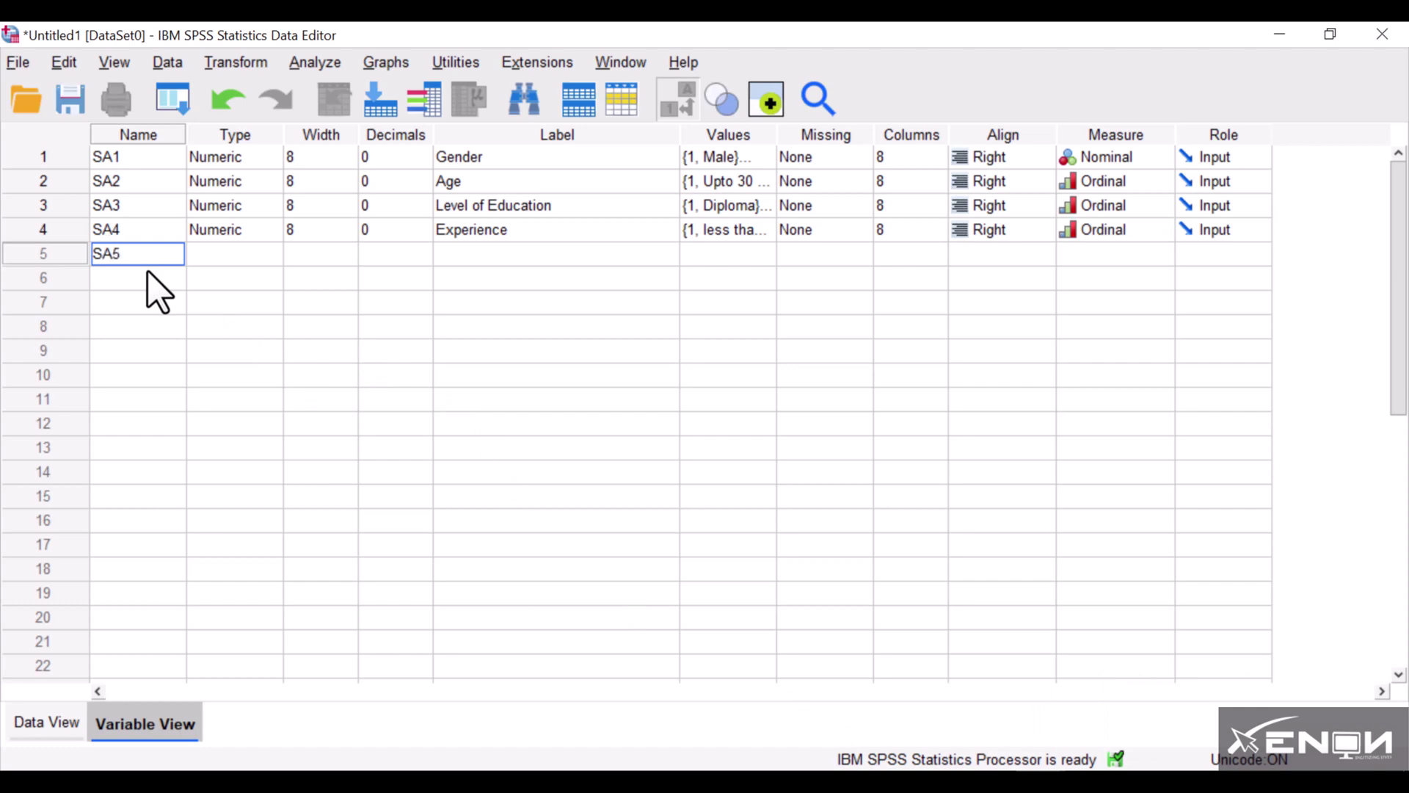
{"action": "key", "text": "Tab"}
{"action": "key", "text": "Tab"}
{"action": "key", "text": "Tab"}
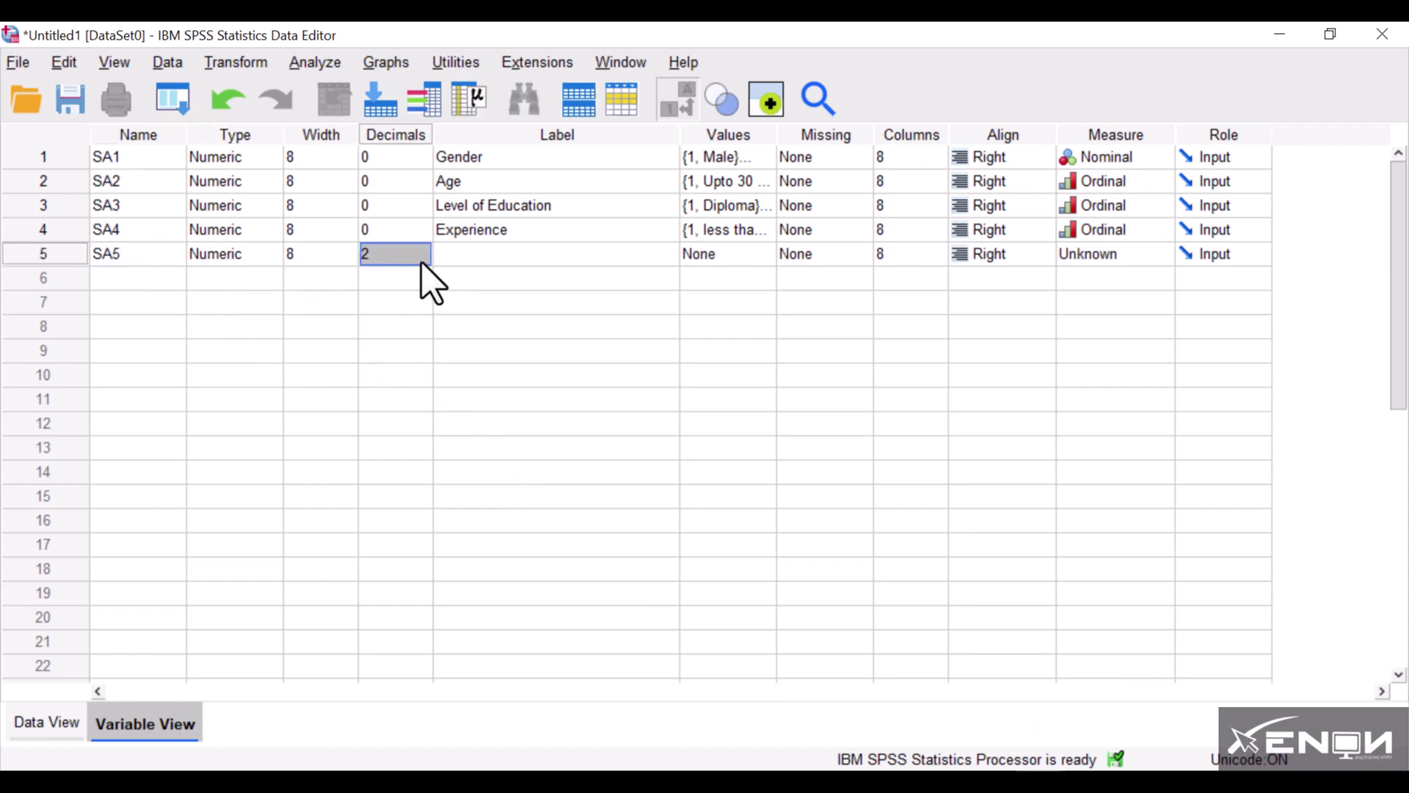
{"action": "type", "text": "0"}
{"action": "left_click", "coordinate": [513, 253]}
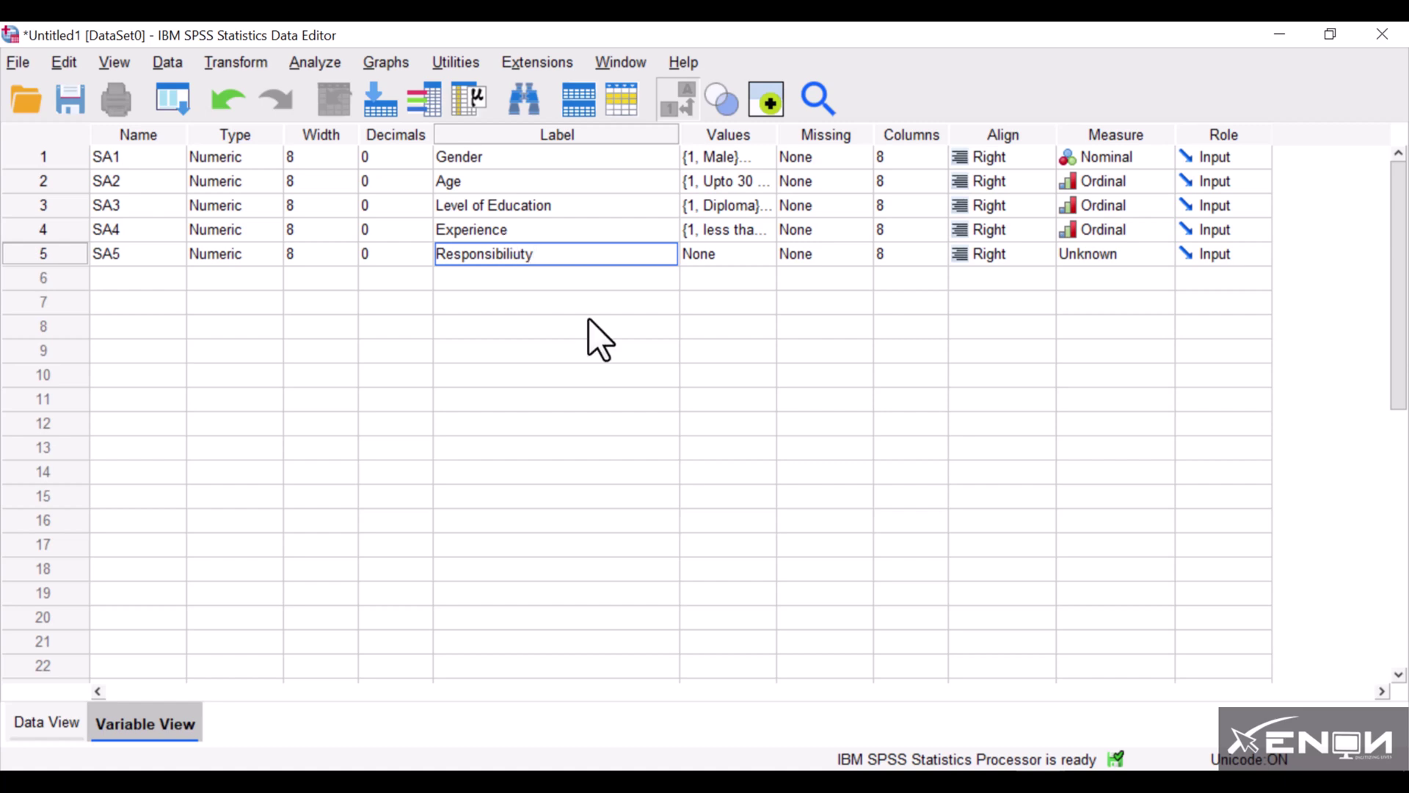
Step: Add SA5 value labels 1 = Subject teacher and 2 = Class teacher
{"action": "left_click", "coordinate": [765, 261]}
{"action": "left_click", "coordinate": [767, 256]}
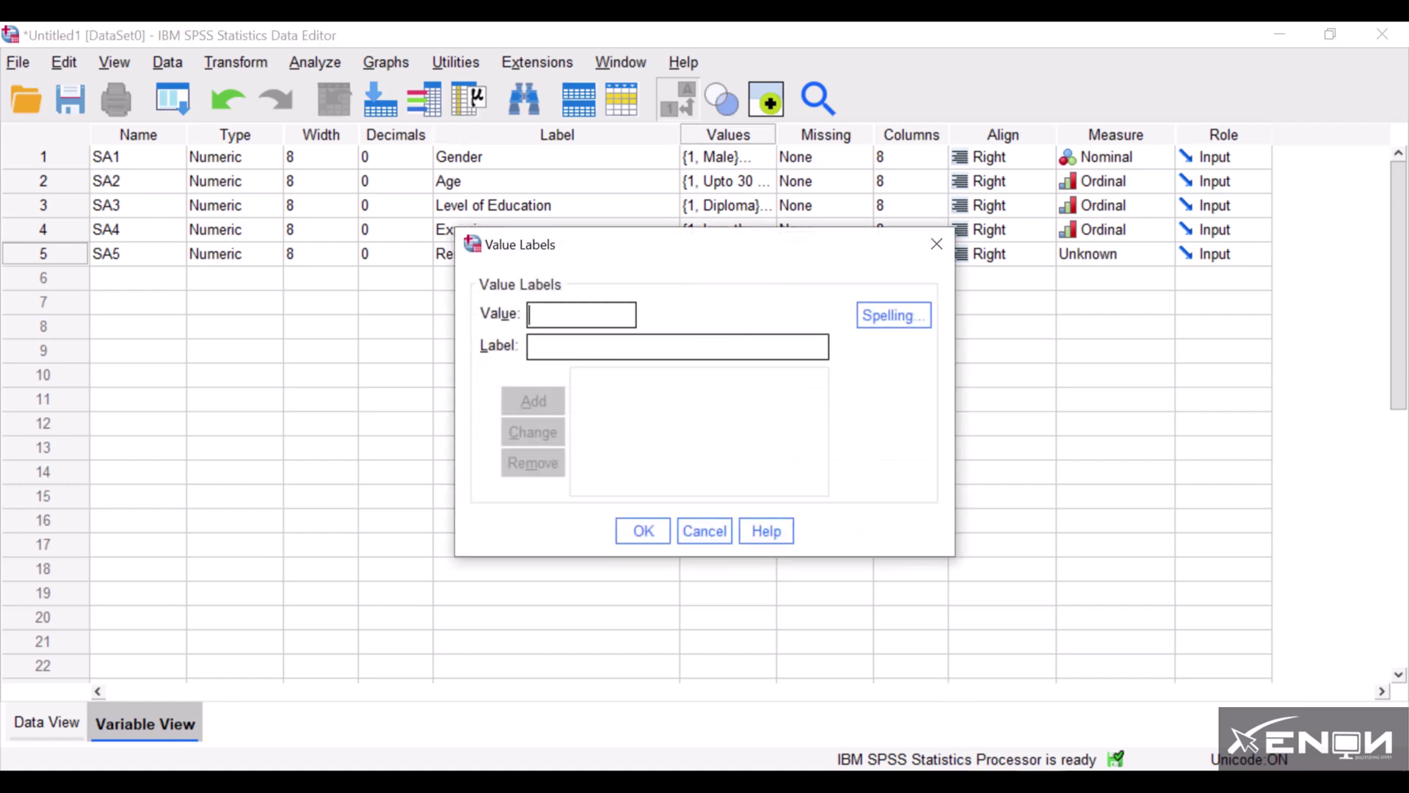
{"action": "left_click", "coordinate": [856, 760]}
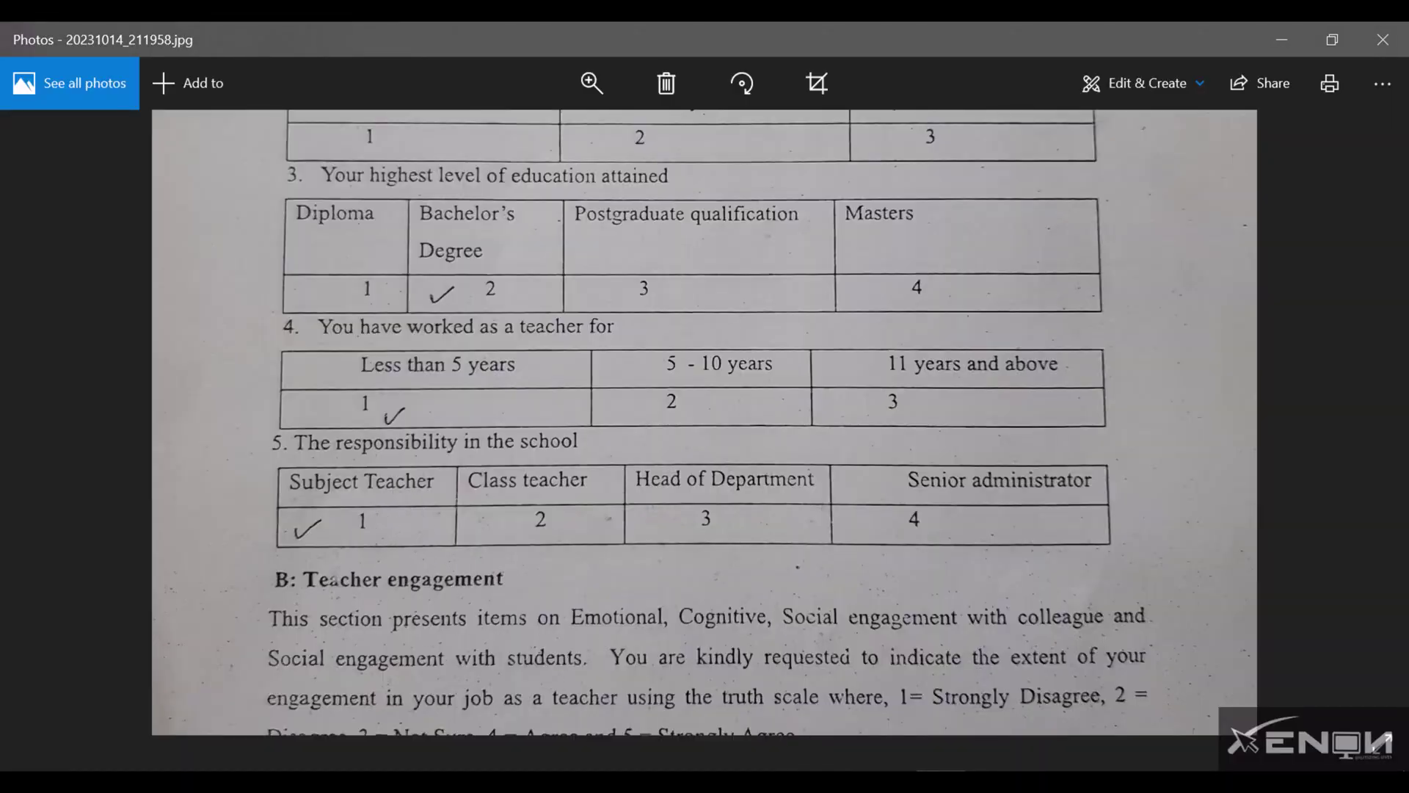
{"action": "left_click", "coordinate": [944, 755]}
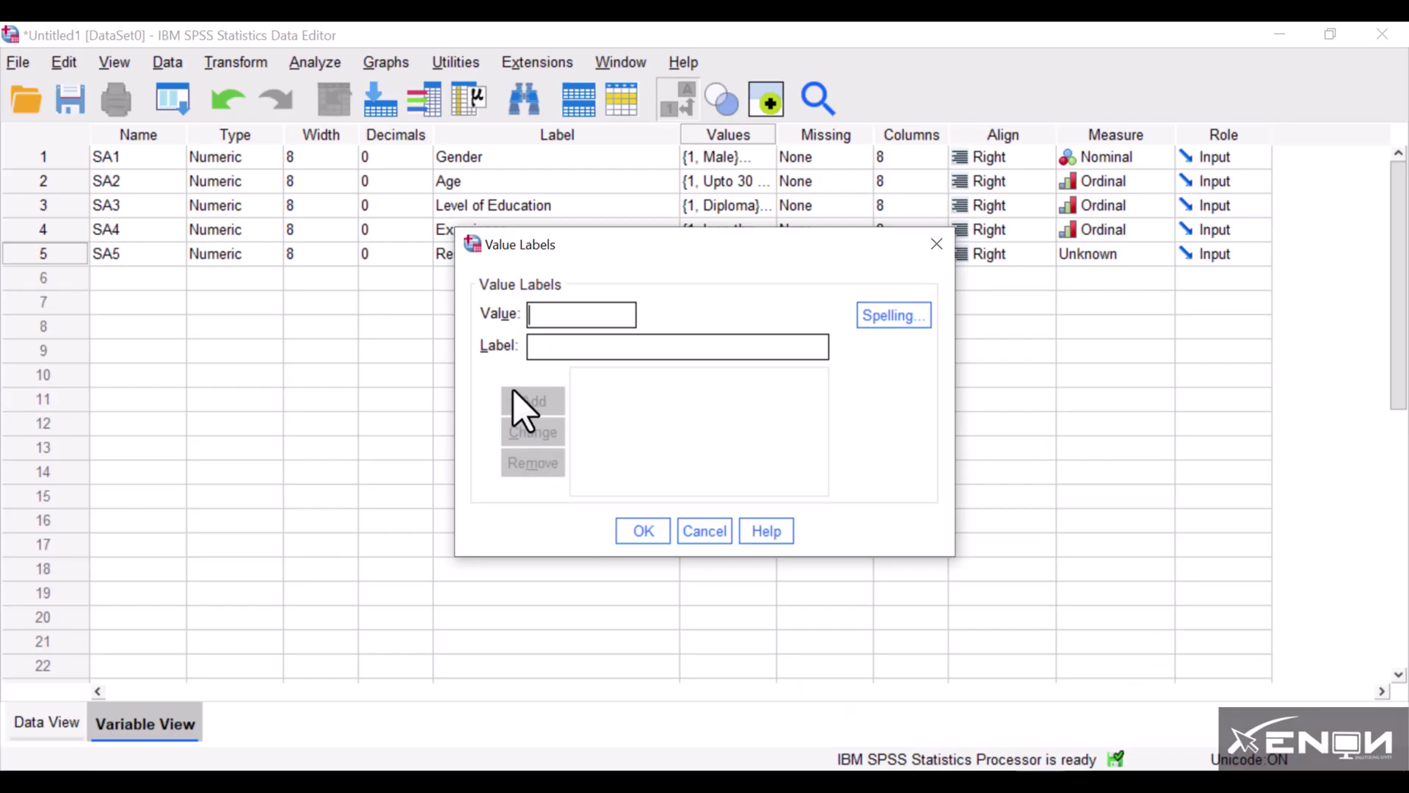
{"action": "left_click", "coordinate": [551, 315]}
{"action": "type", "text": "1"}
{"action": "type", "text": "Subject teacher"}
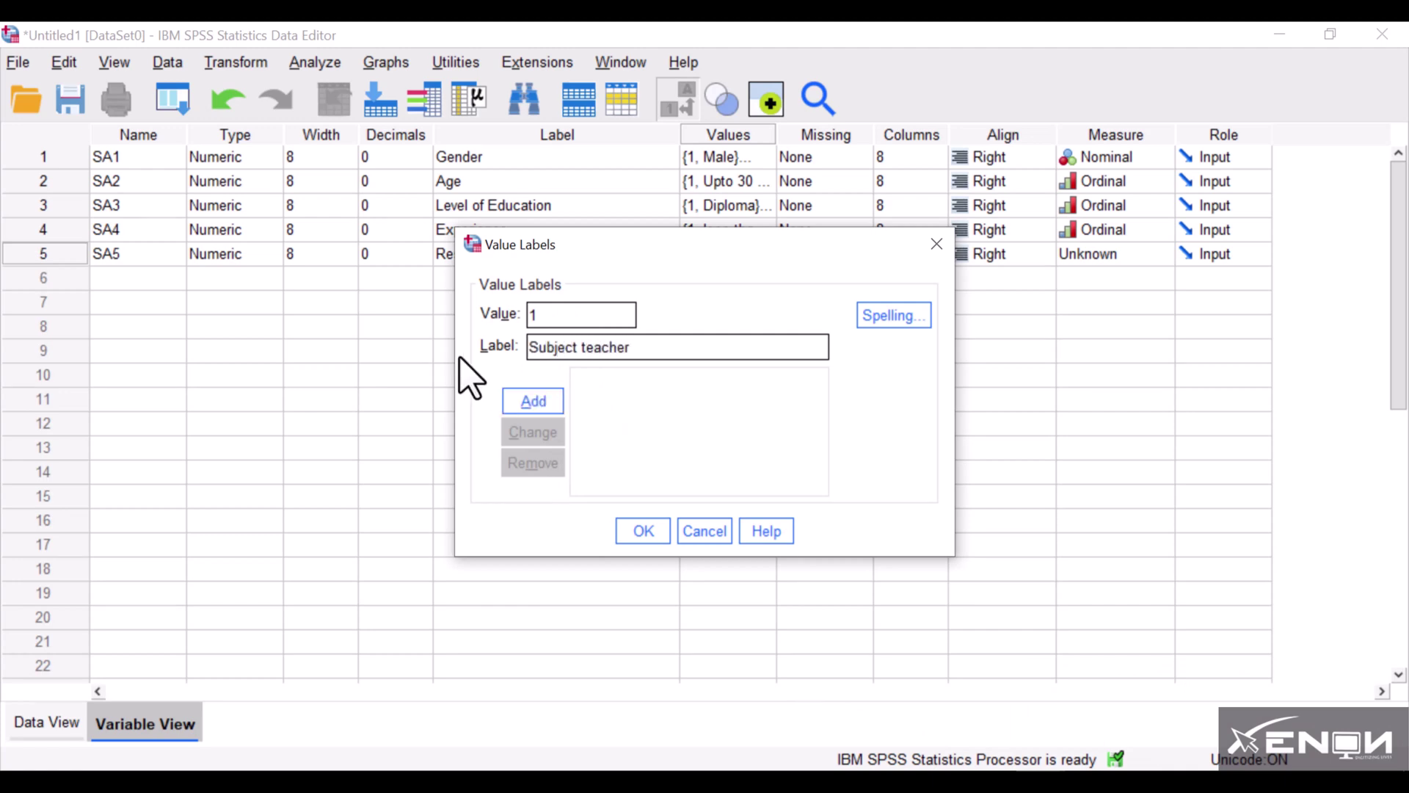
{"action": "left_click", "coordinate": [542, 404]}
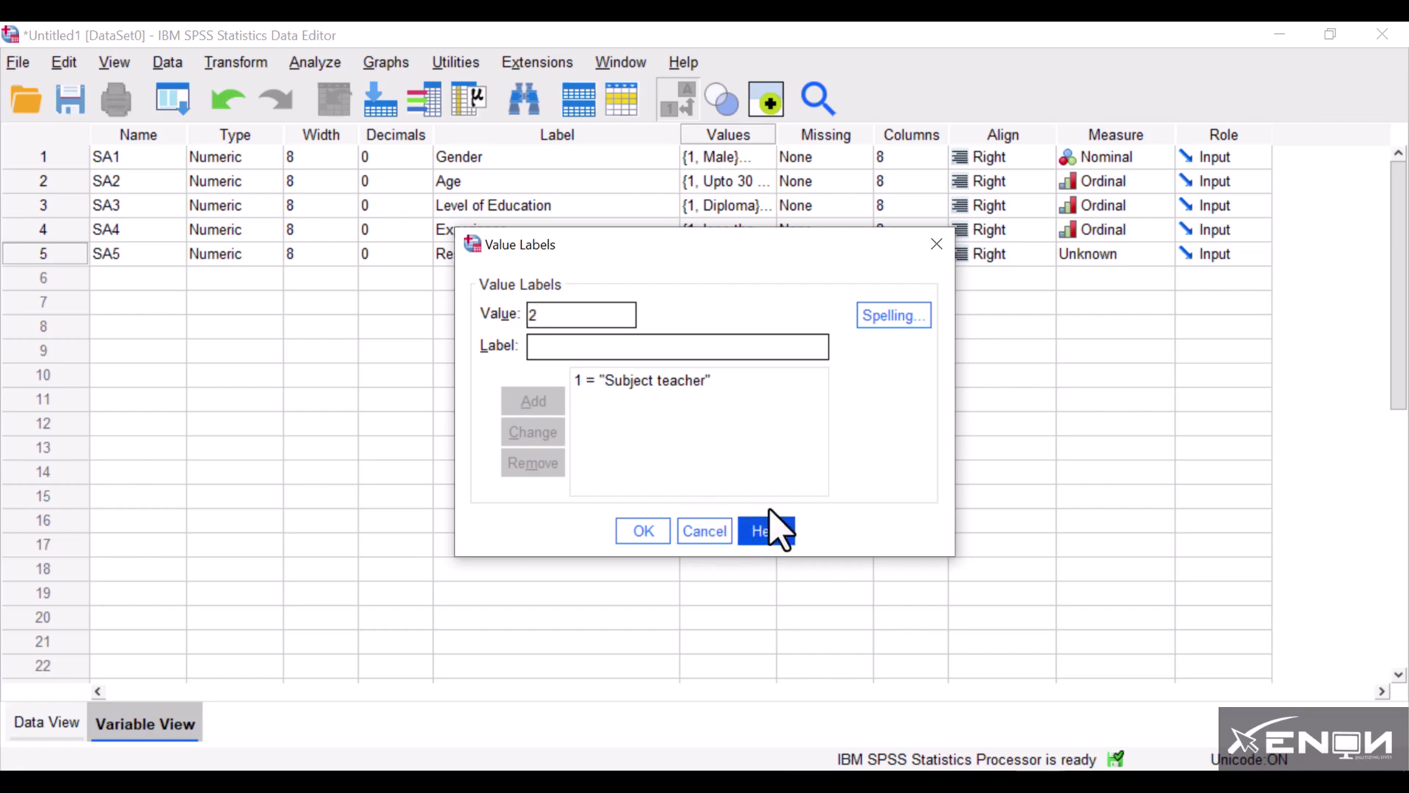
{"action": "key", "text": "alt+Tab"}
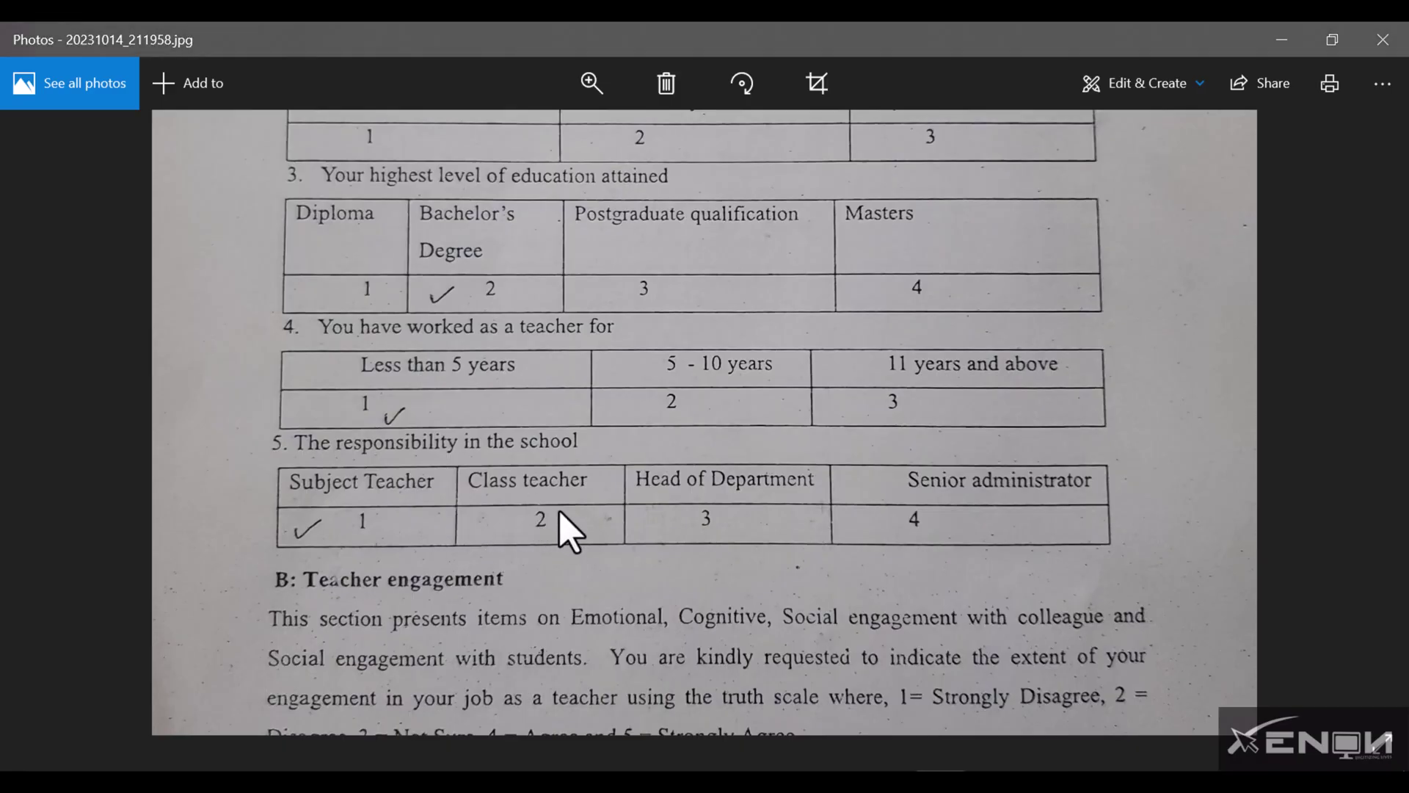
{"action": "left_click", "coordinate": [902, 704]}
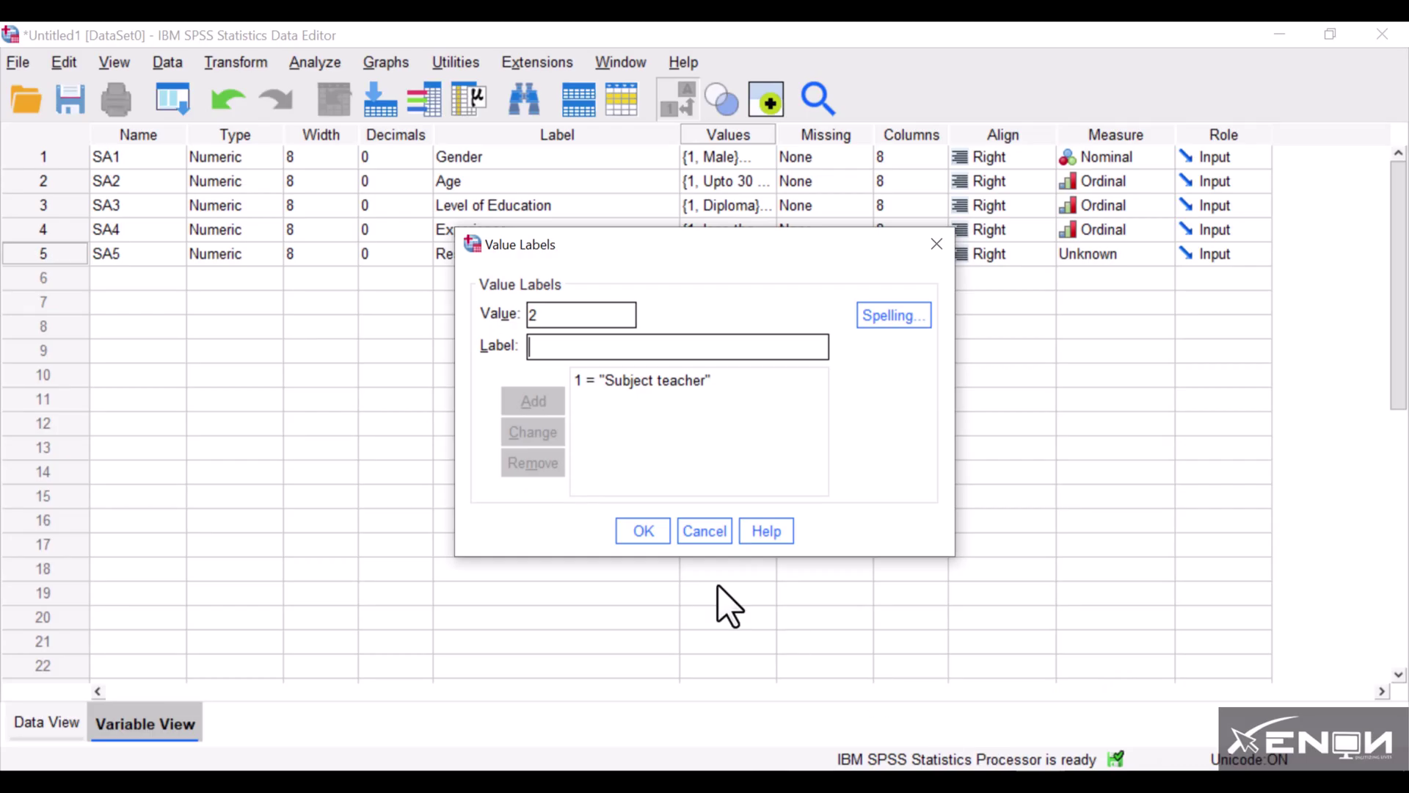
{"action": "type", "text": "Class teacher"}
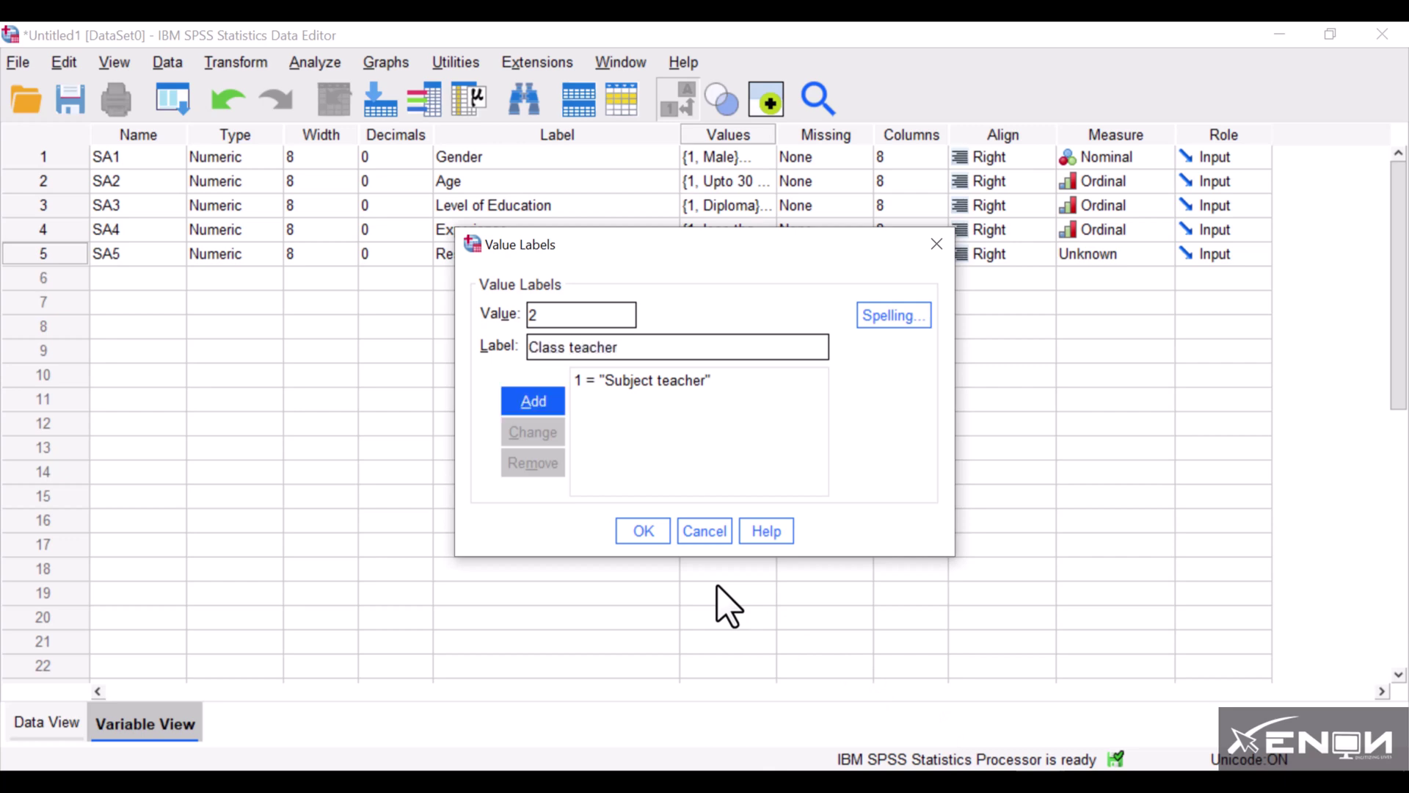
{"action": "left_click", "coordinate": [533, 401]}
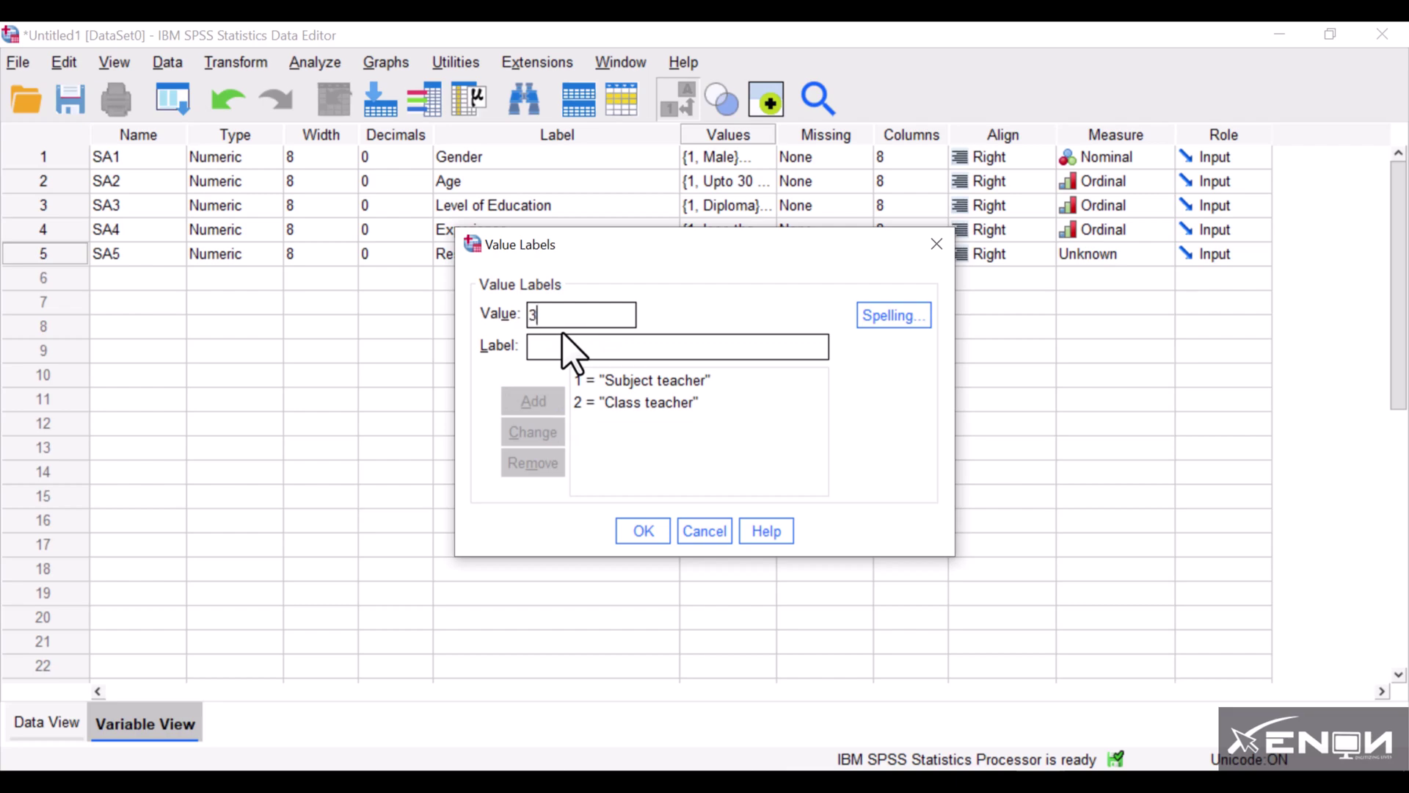
Step: Add 3 = Head of department and 4 = senior administrator, then confirm the labels
{"action": "left_click", "coordinate": [910, 756]}
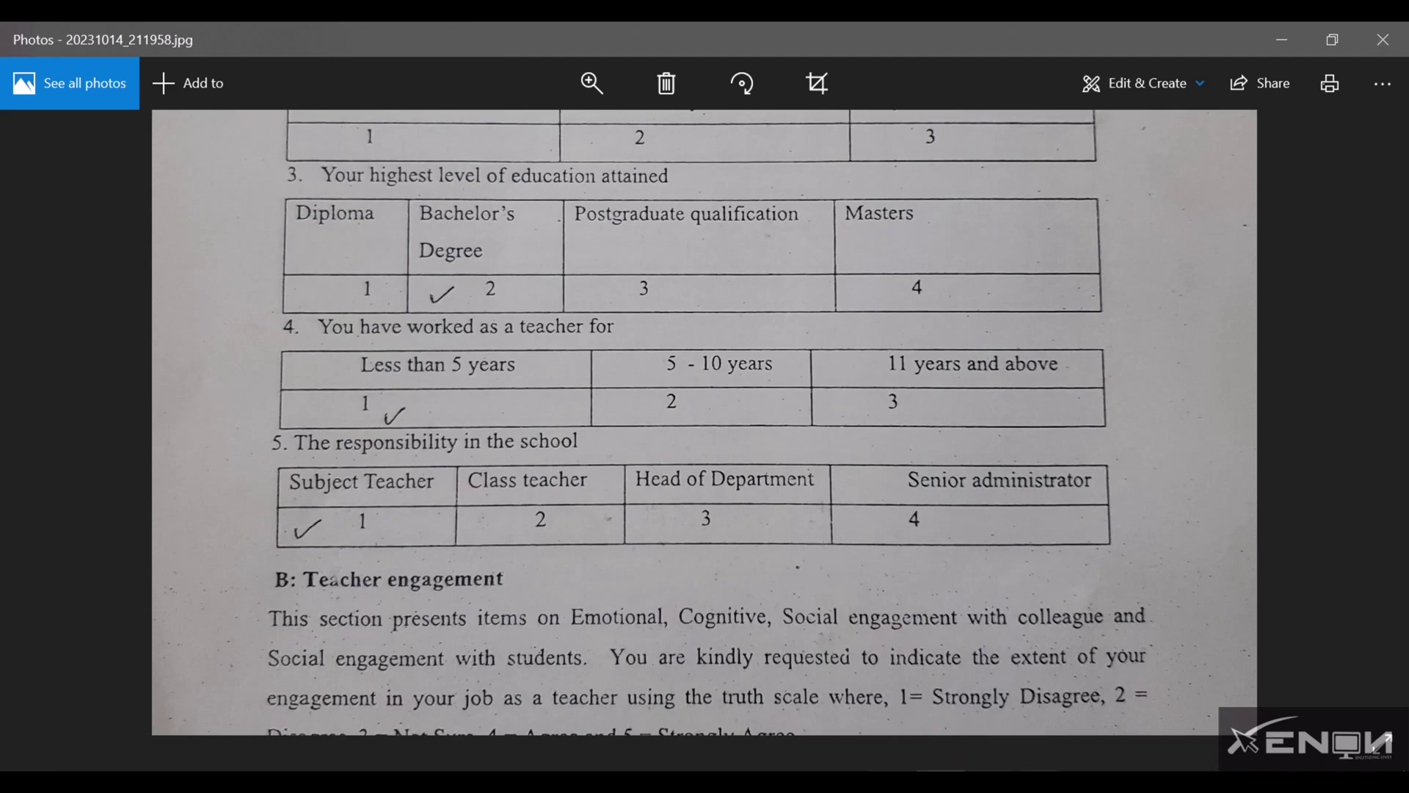
{"action": "left_click", "coordinate": [805, 670]}
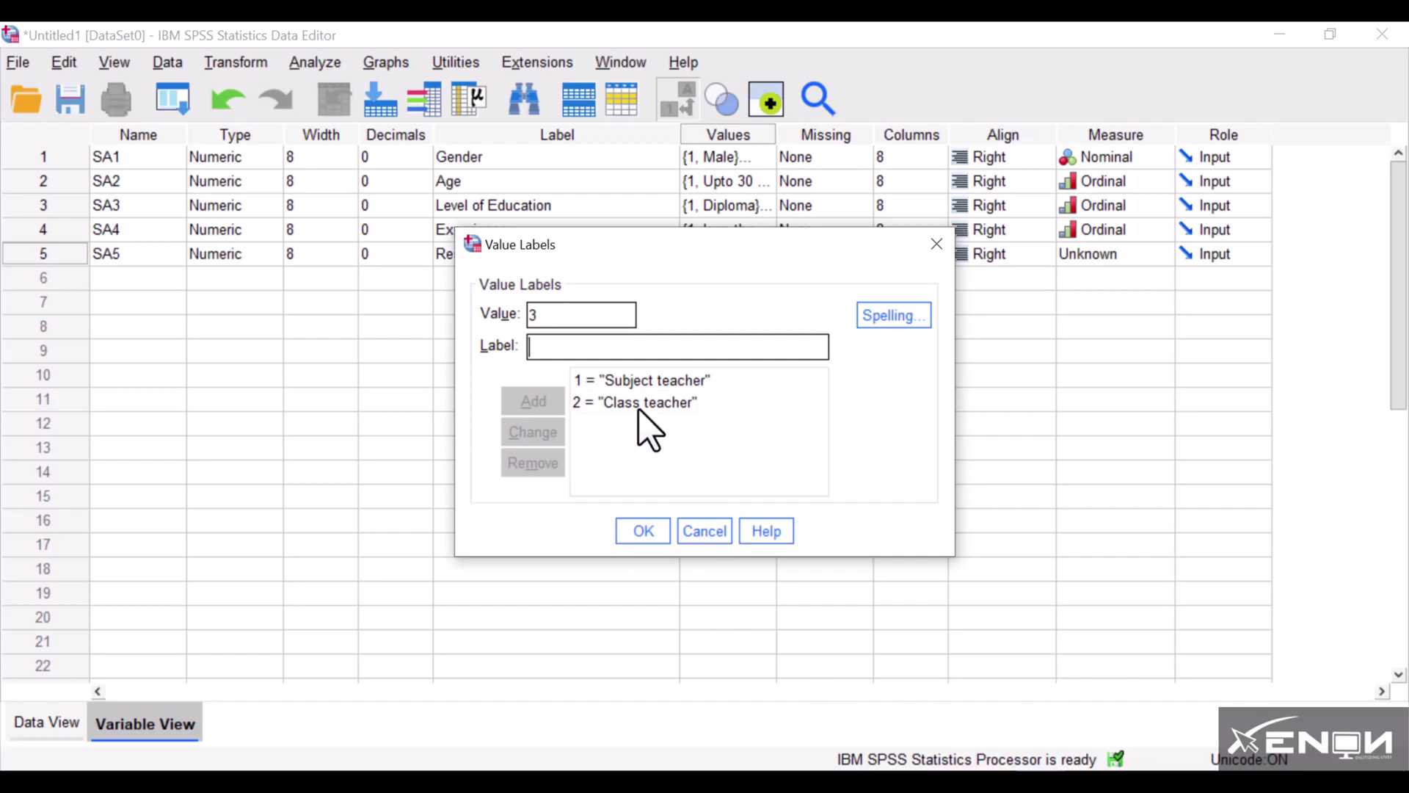
{"action": "type", "text": "Head of de"}
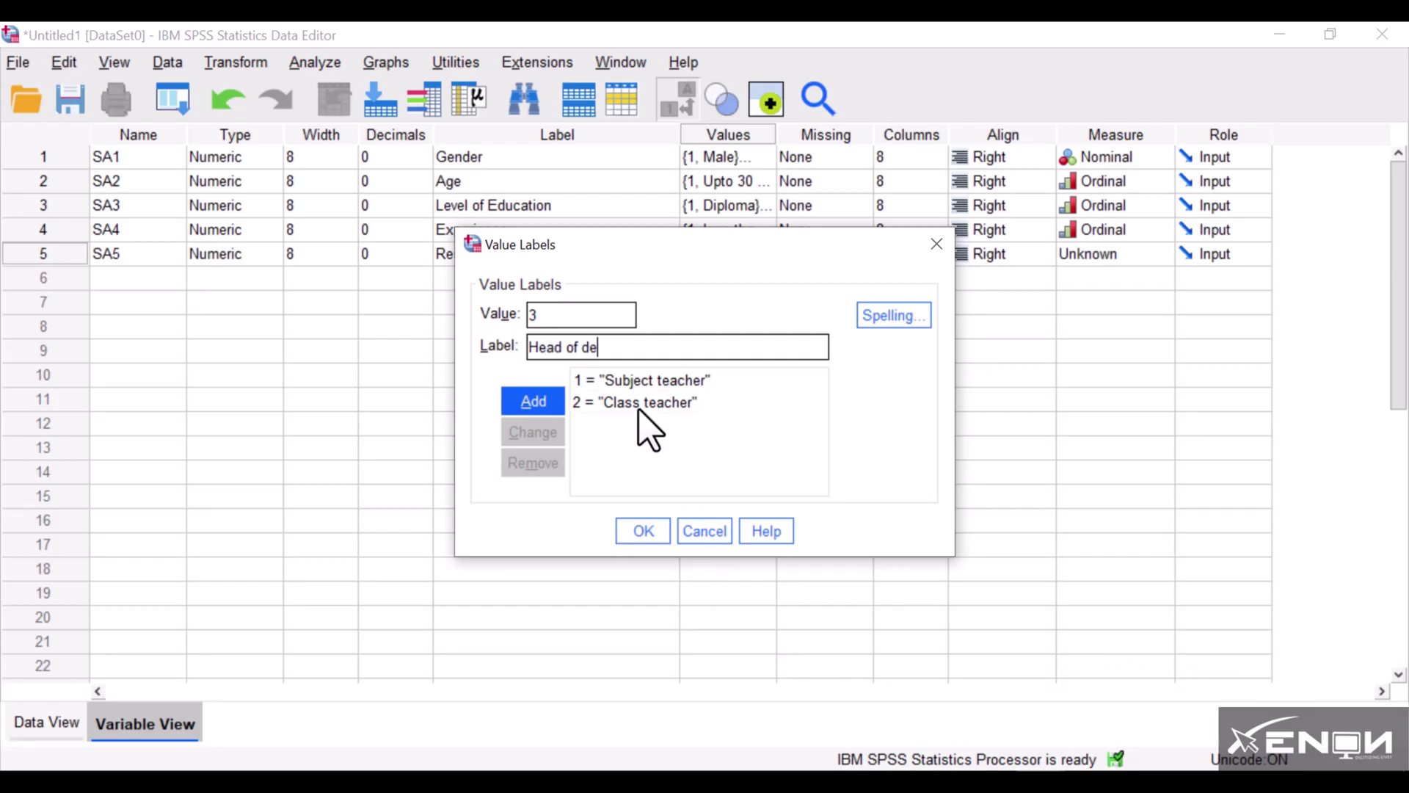
{"action": "type", "text": "partment"}
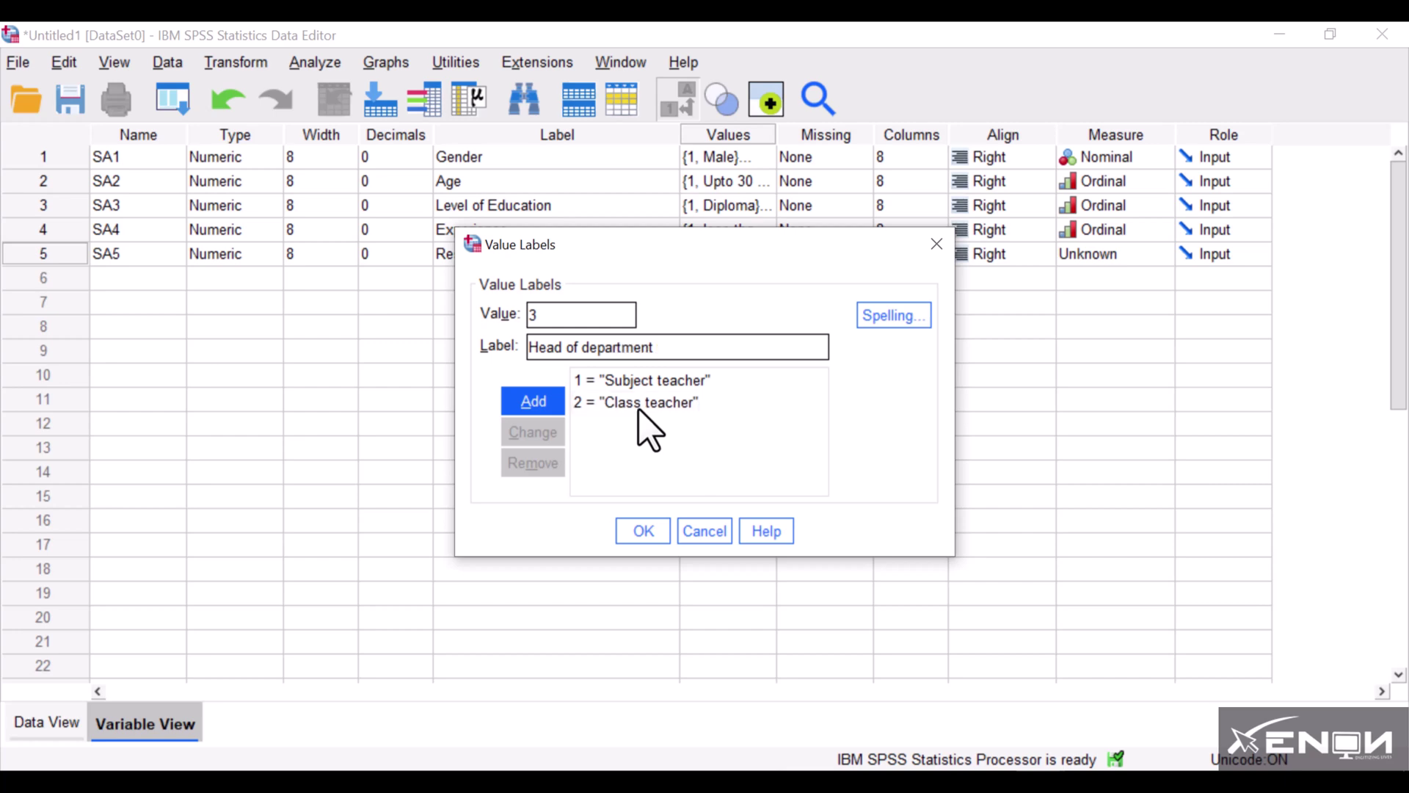
{"action": "left_click", "coordinate": [539, 402]}
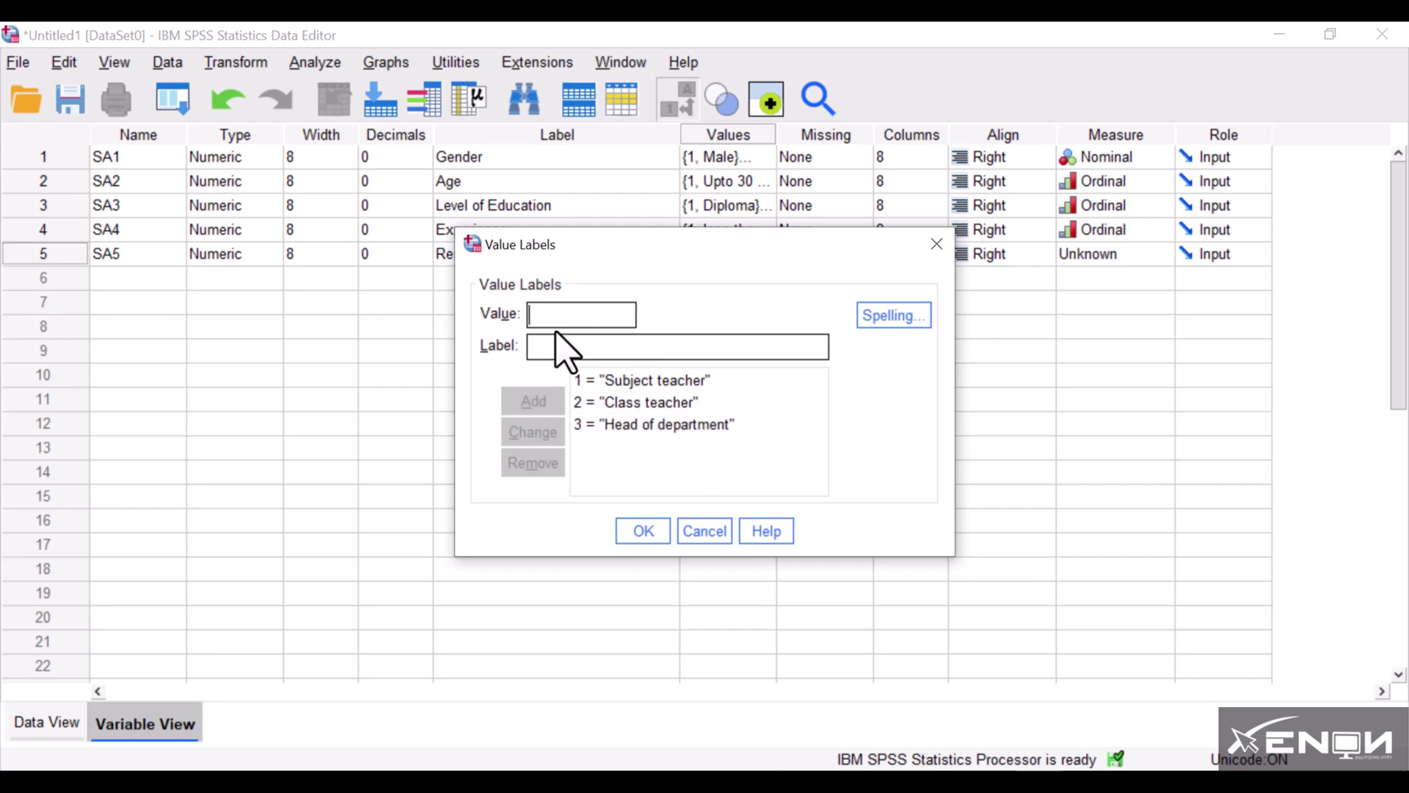
{"action": "type", "text": "senior administrator"}
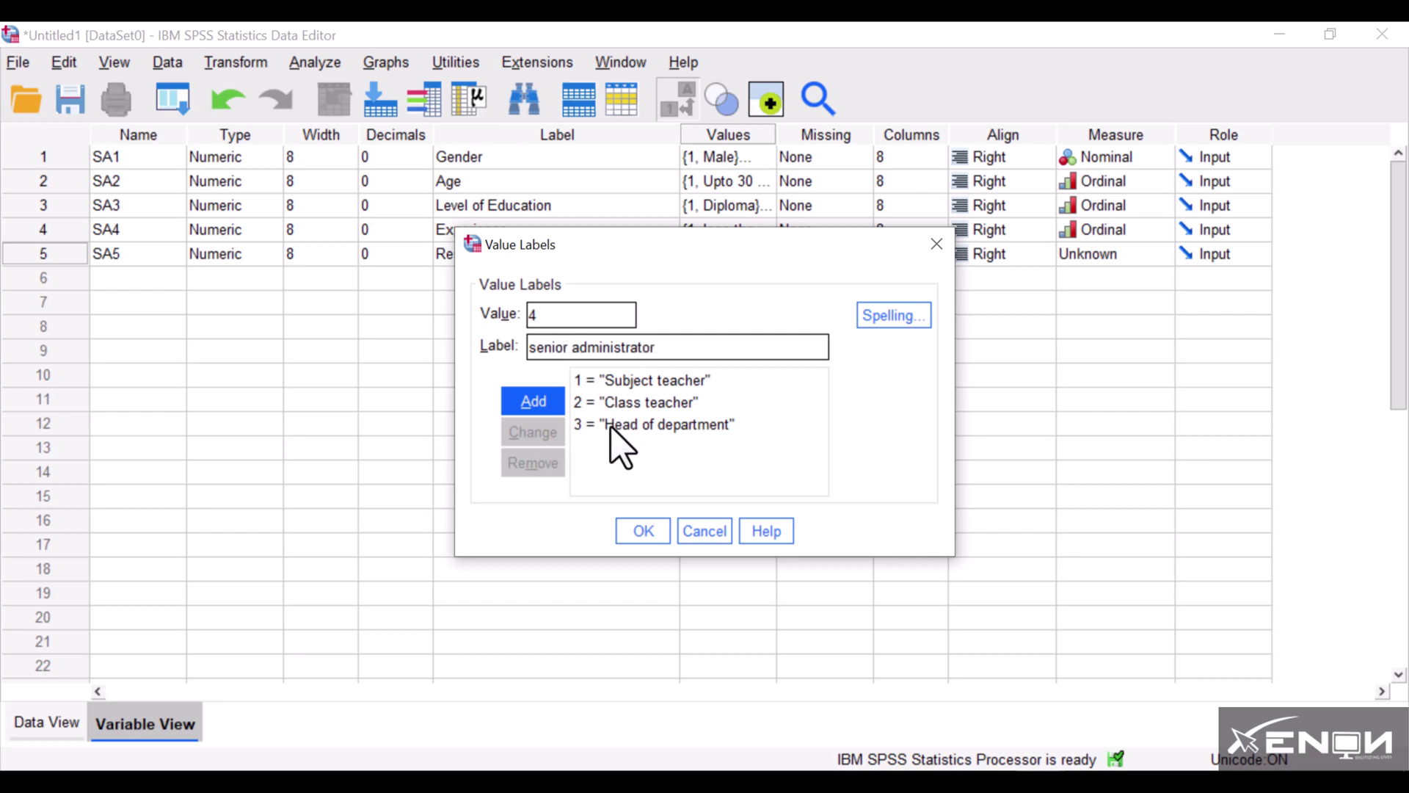
{"action": "left_click", "coordinate": [539, 402]}
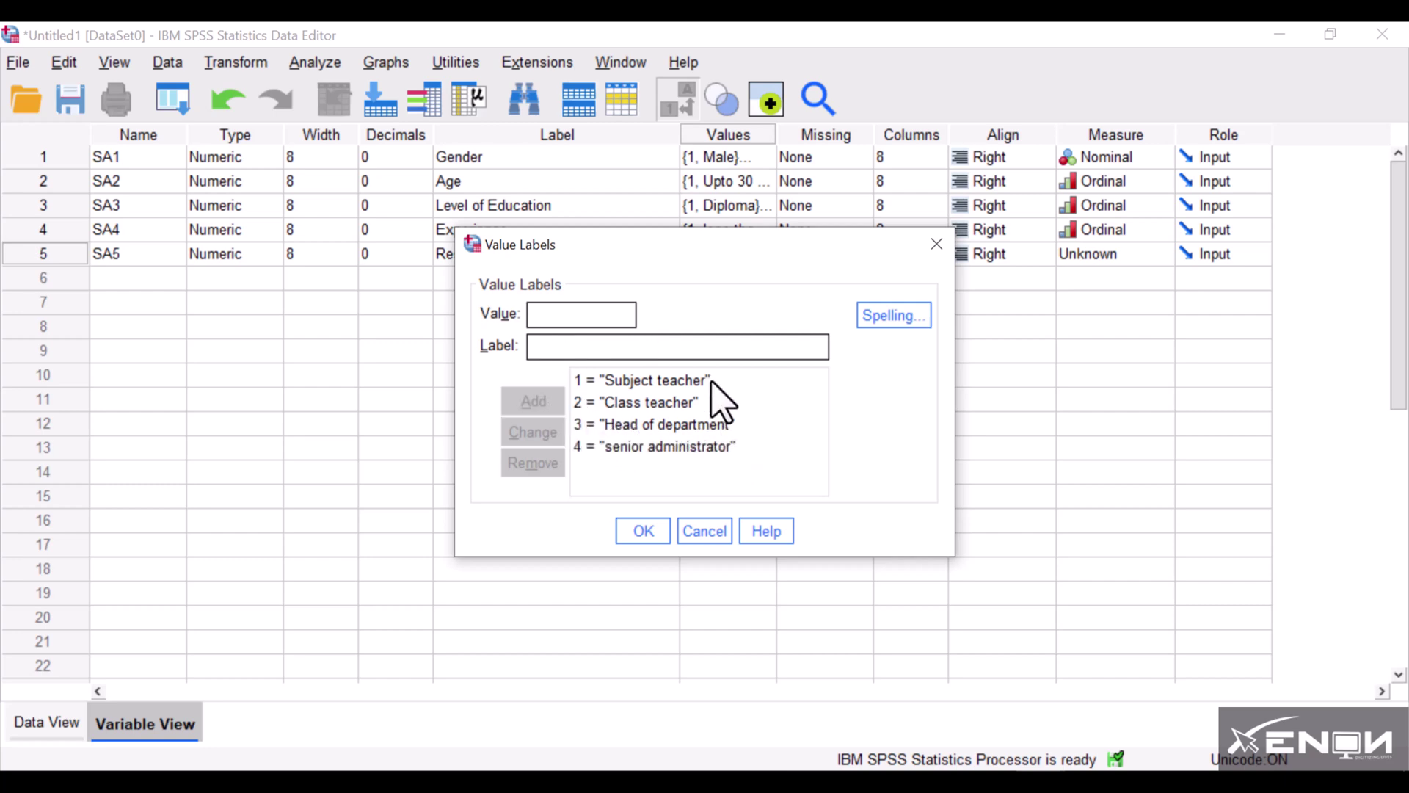
{"action": "left_click", "coordinate": [643, 533]}
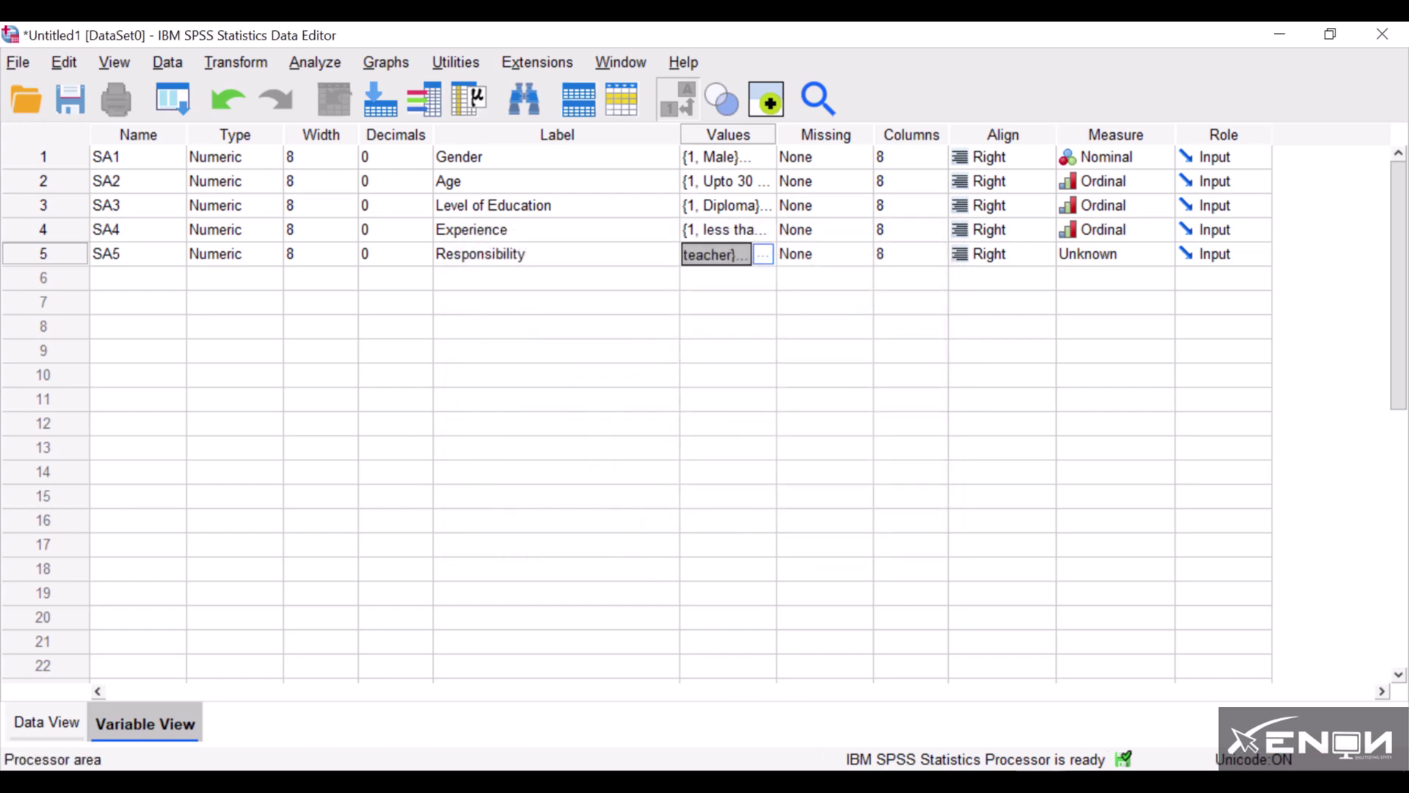
{"action": "key", "text": "alt+Tab"}
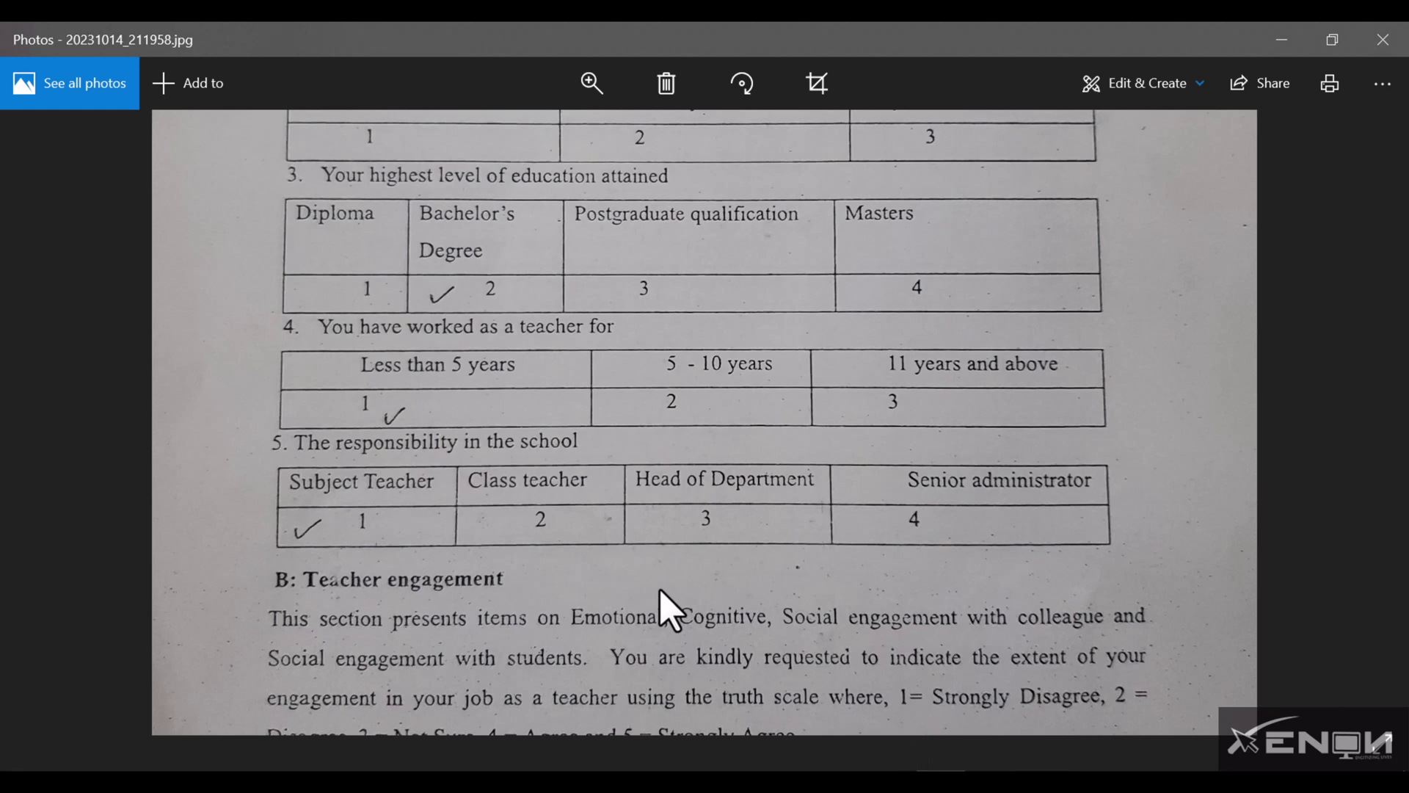
Step: Scroll the photo to the B1 Emotional table, then return to SPSS row 6
{"action": "scroll", "coordinate": [692, 591], "scroll_direction": "down", "scroll_amount": 5}
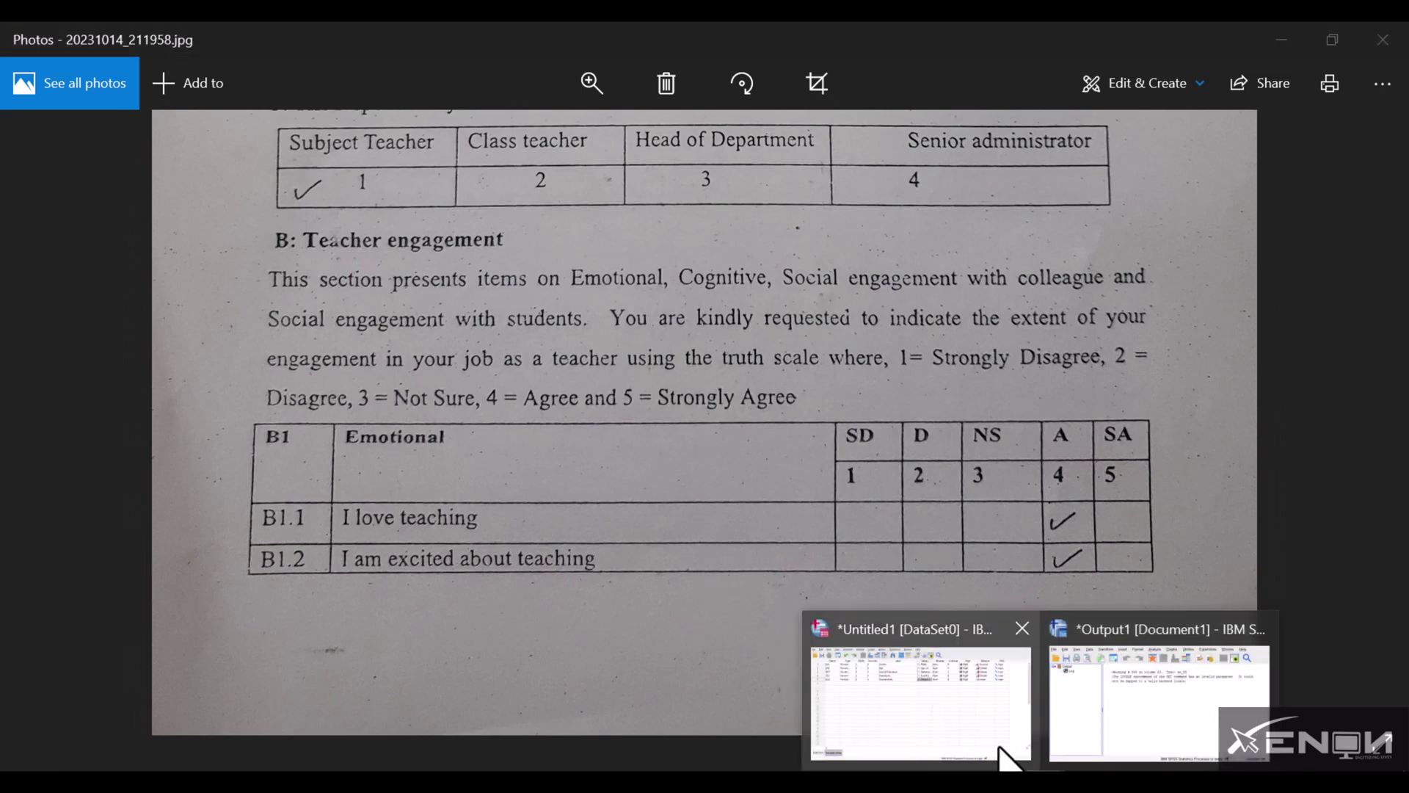
{"action": "left_click", "coordinate": [1001, 755]}
{"action": "left_click", "coordinate": [116, 279]}
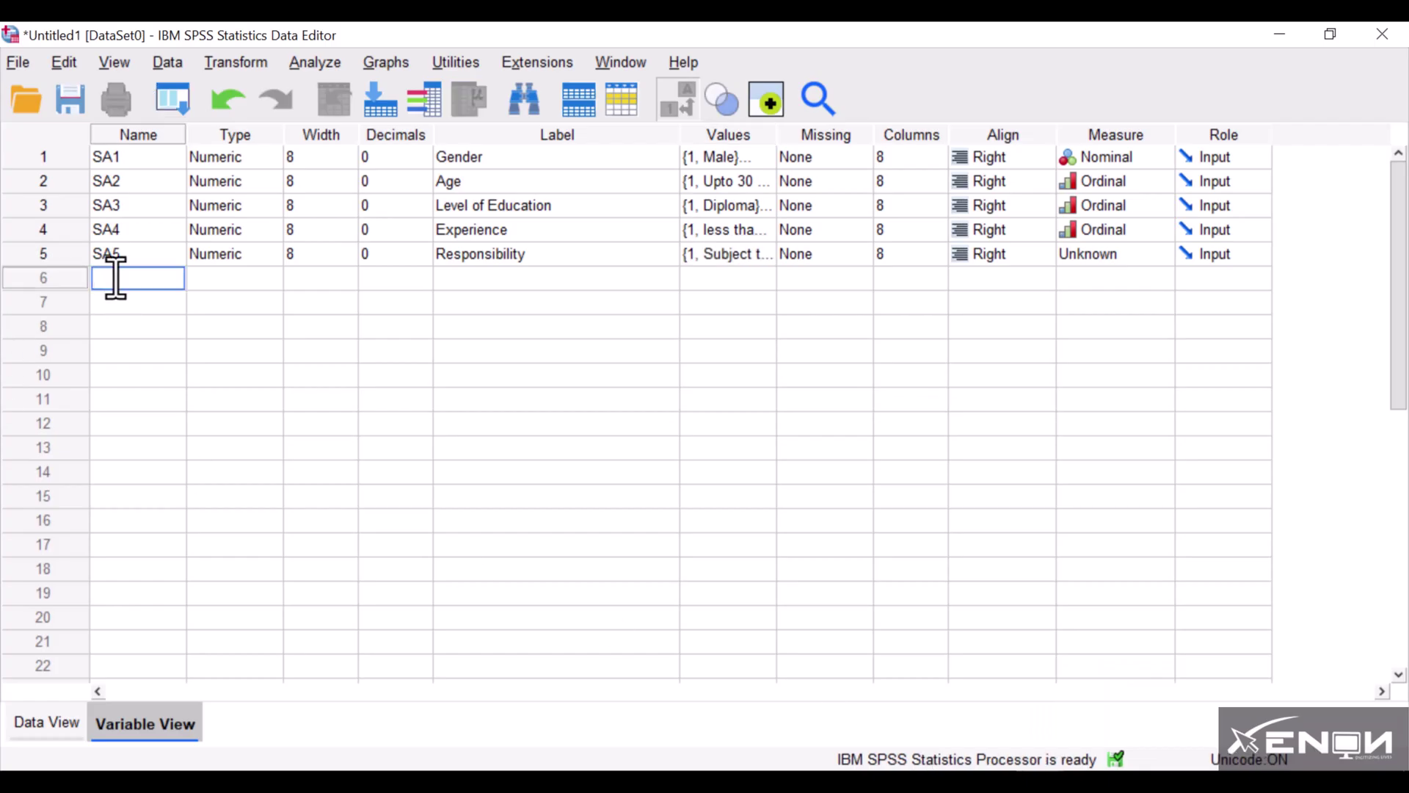
Step: Add a new row-6 variable with 0 decimals
{"action": "type", "text": "SB1"}
{"action": "left_click", "coordinate": [407, 278]}
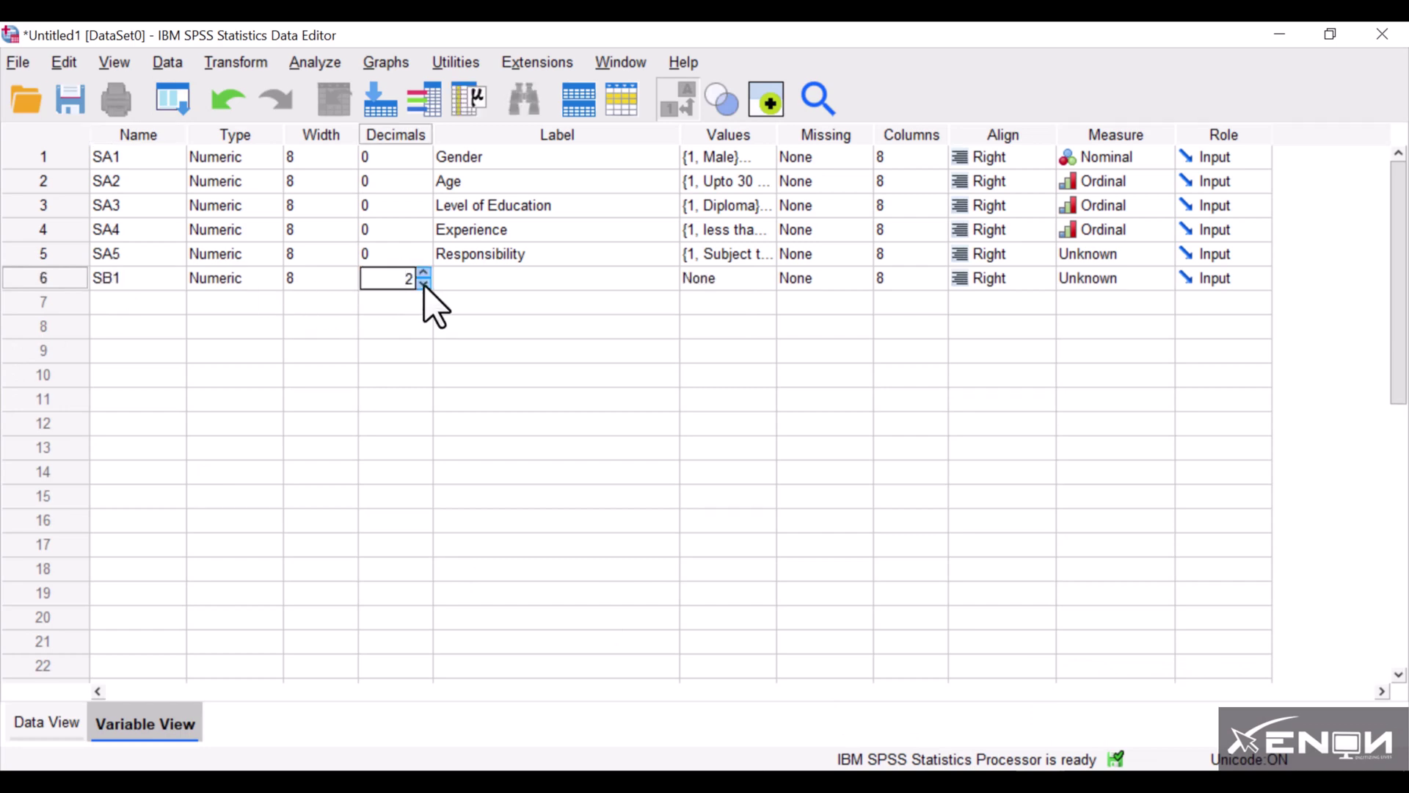
{"action": "left_click", "coordinate": [456, 282]}
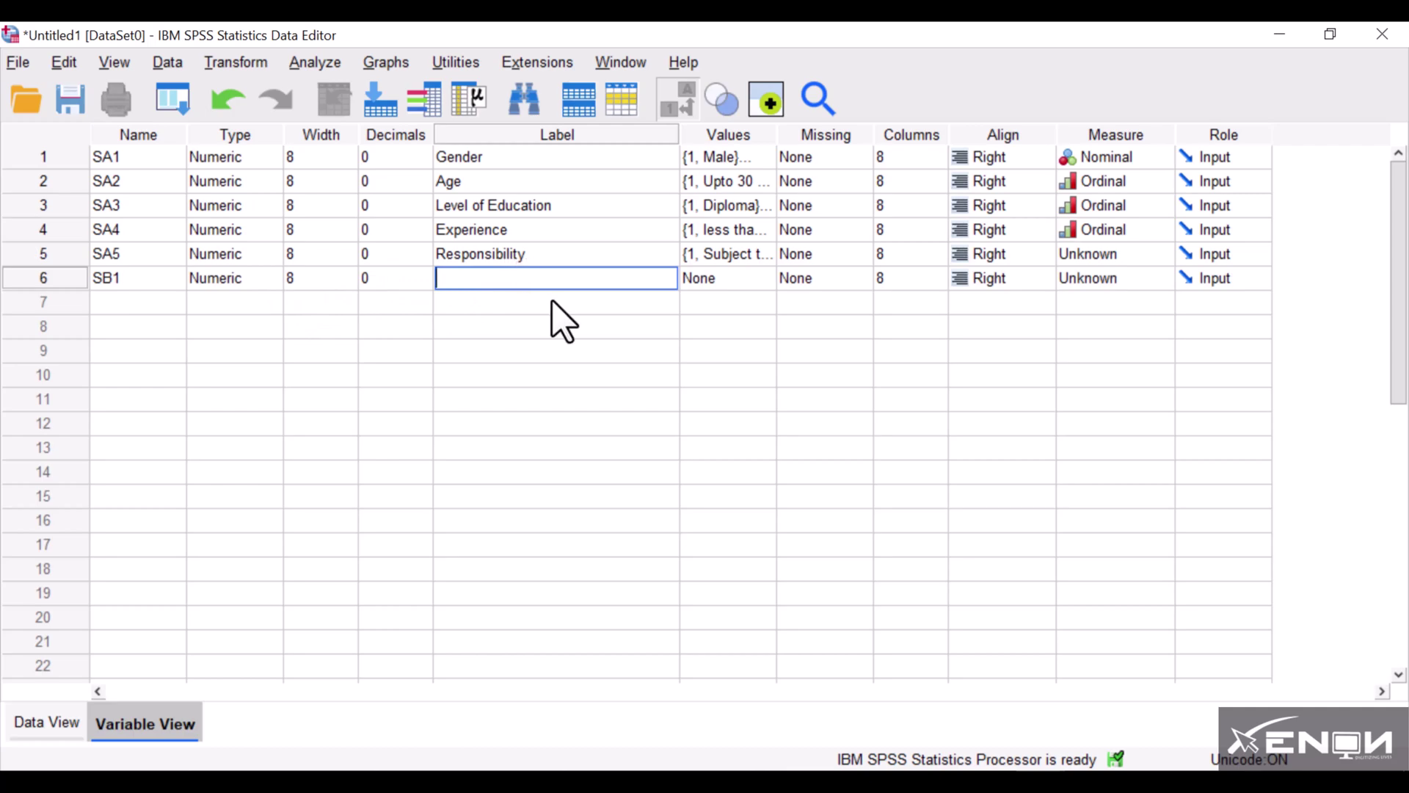
{"action": "left_click", "coordinate": [1024, 756]}
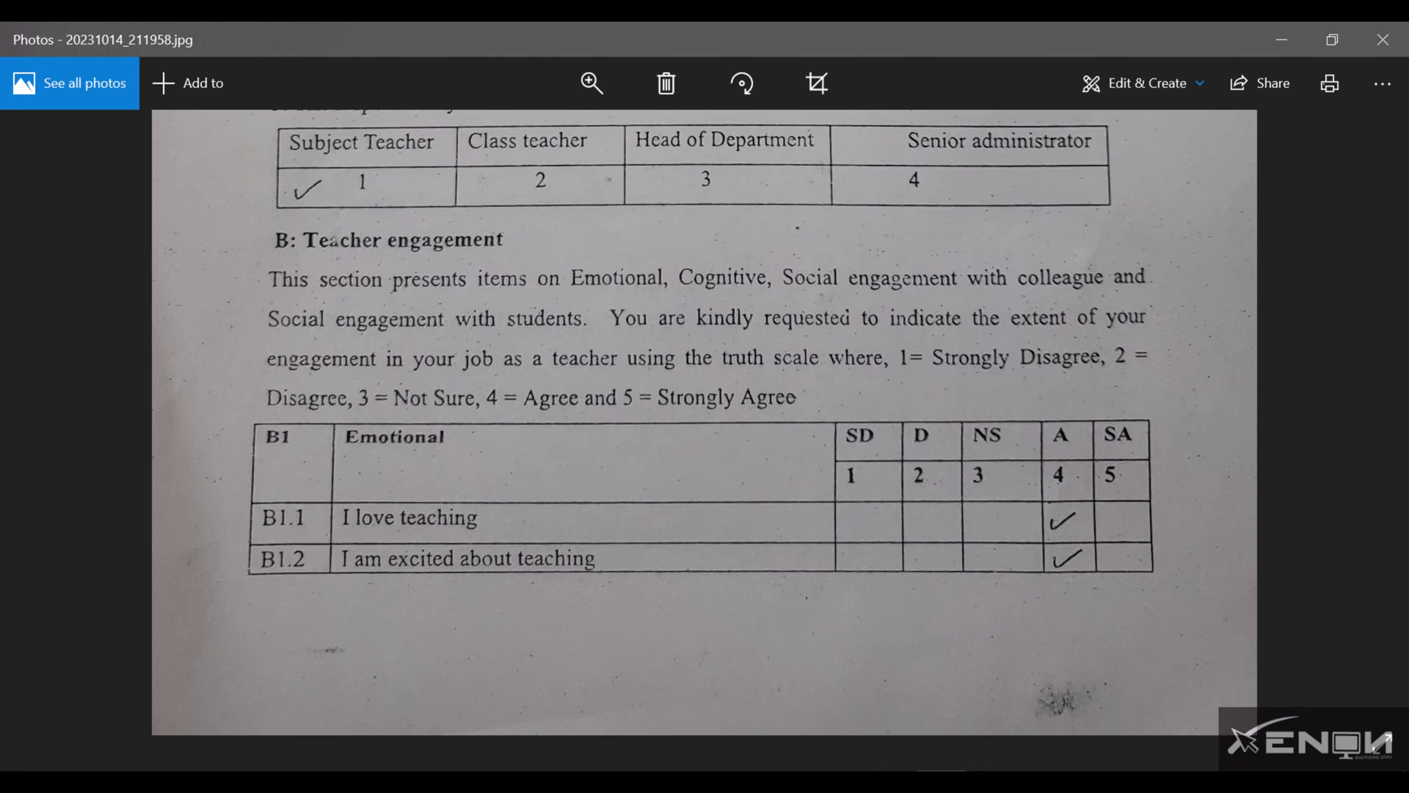
{"action": "left_click", "coordinate": [959, 746]}
Step: Rename the variable SB11 and give it the label 'I love teaching'
{"action": "double_click", "coordinate": [128, 279]}
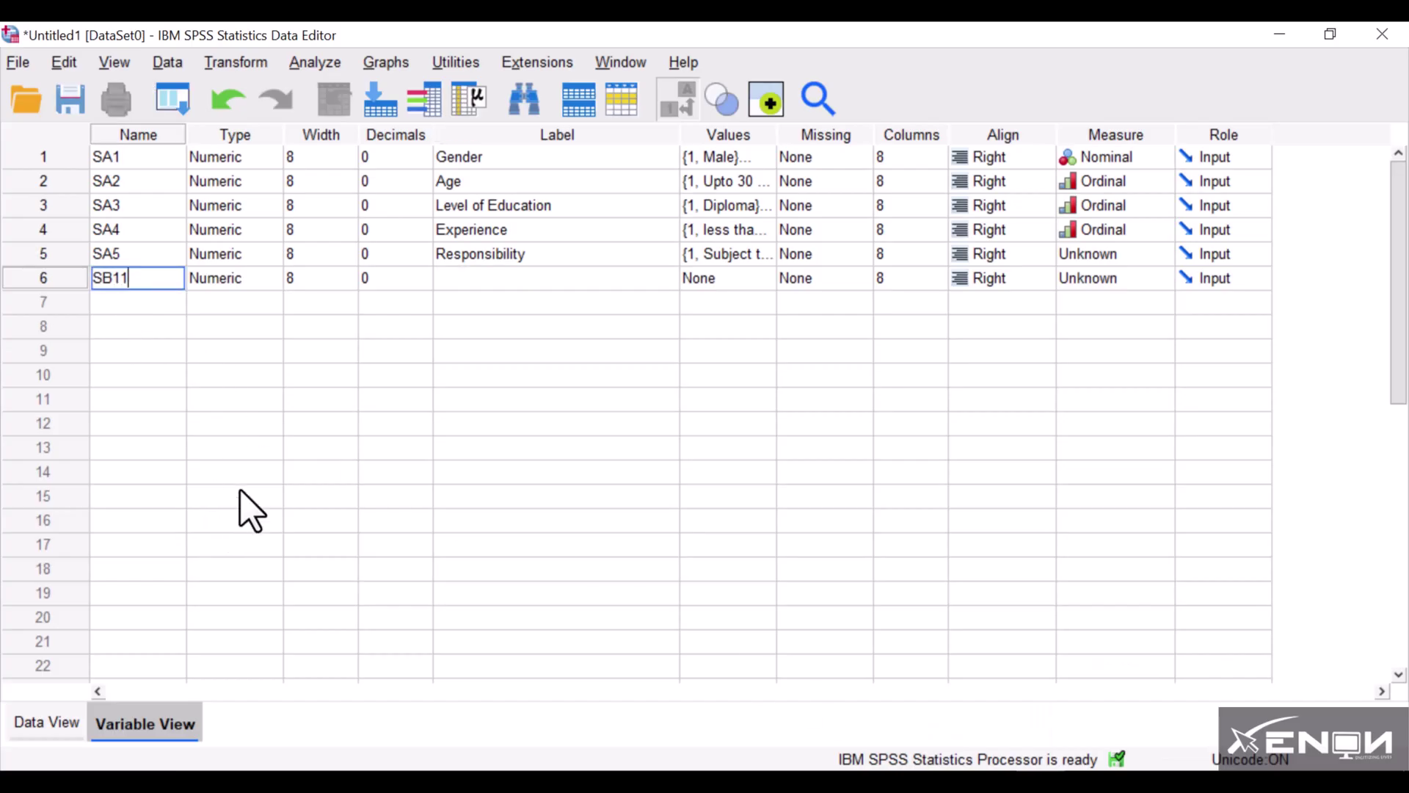
{"action": "left_click", "coordinate": [449, 279]}
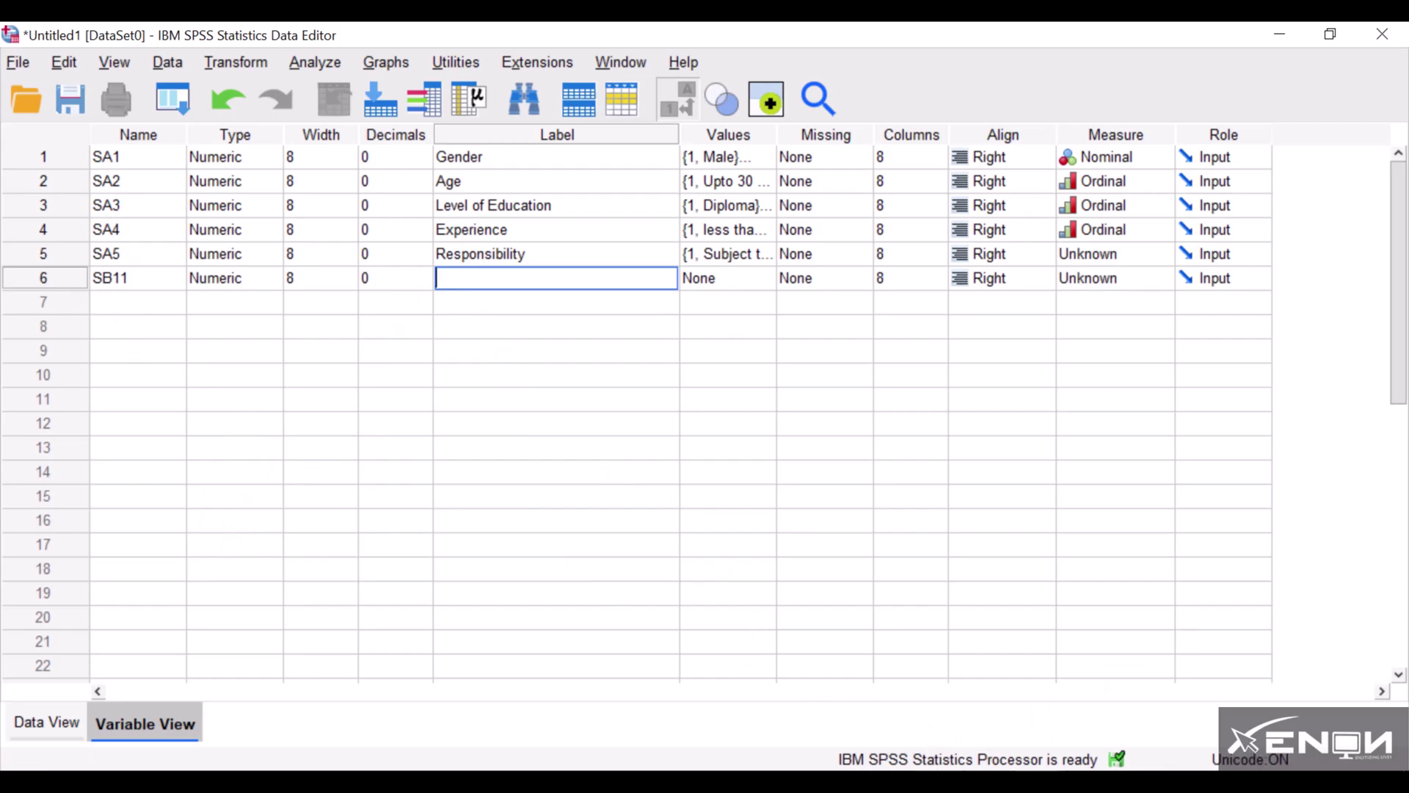
{"action": "left_click", "coordinate": [917, 781]}
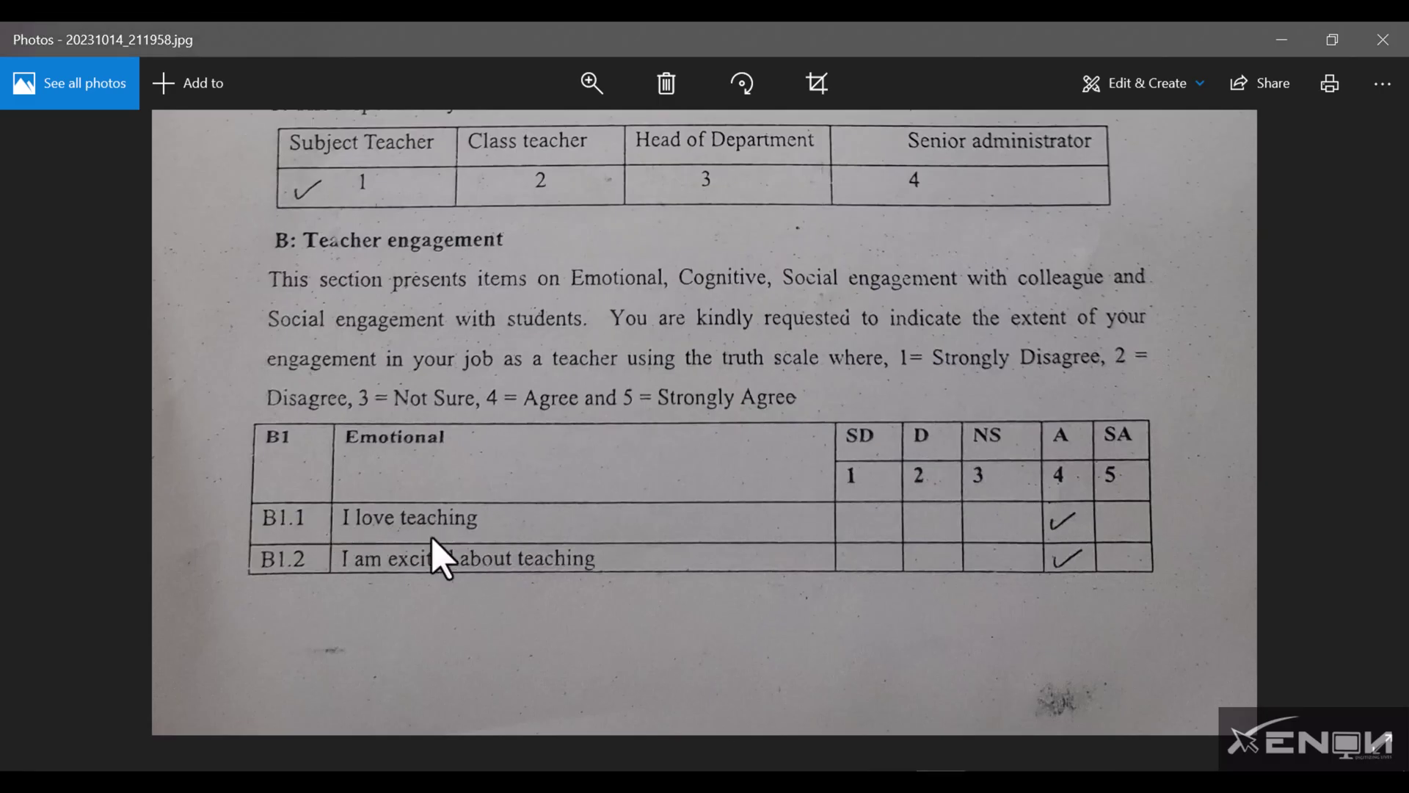
{"action": "left_click", "coordinate": [914, 682]}
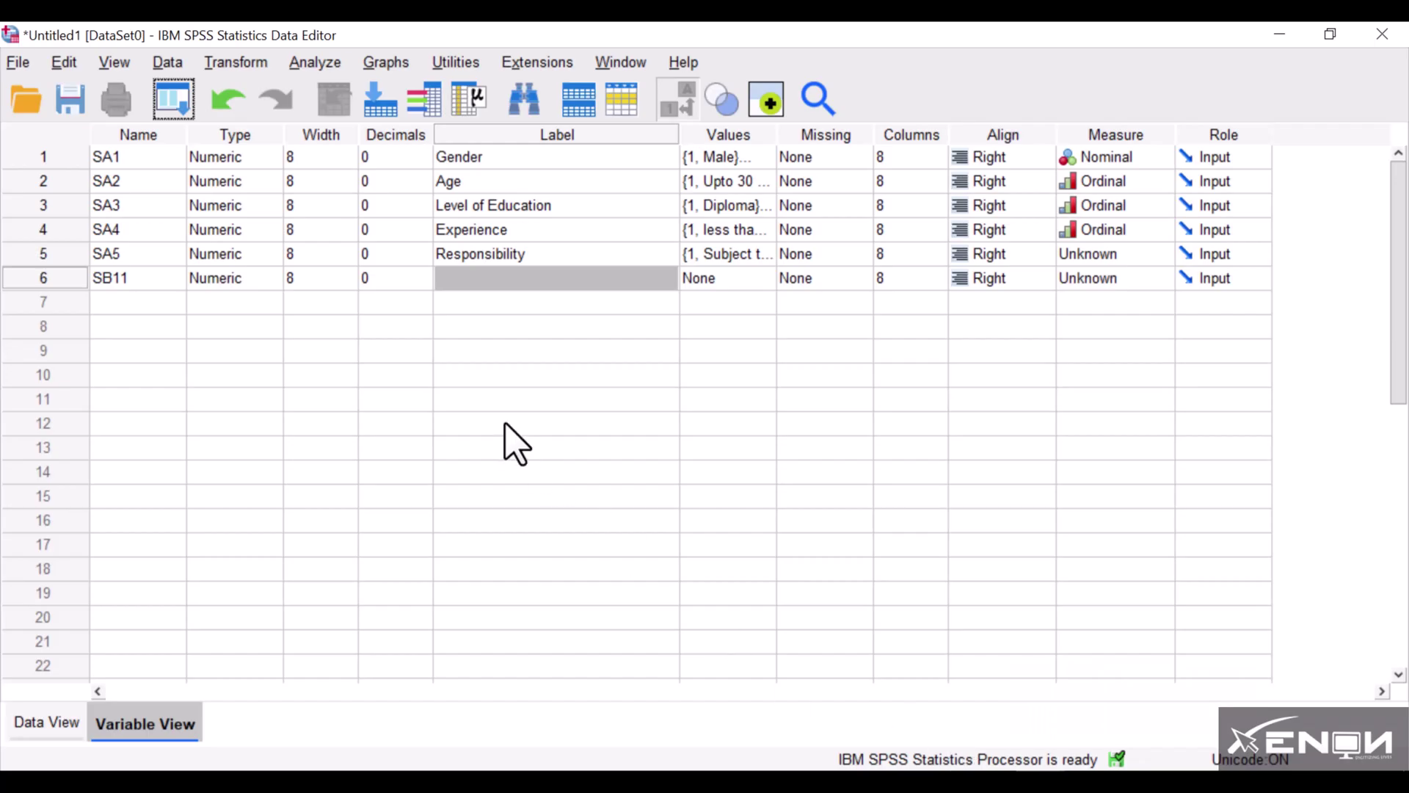
{"action": "left_click", "coordinate": [484, 280]}
{"action": "left_click", "coordinate": [510, 284]}
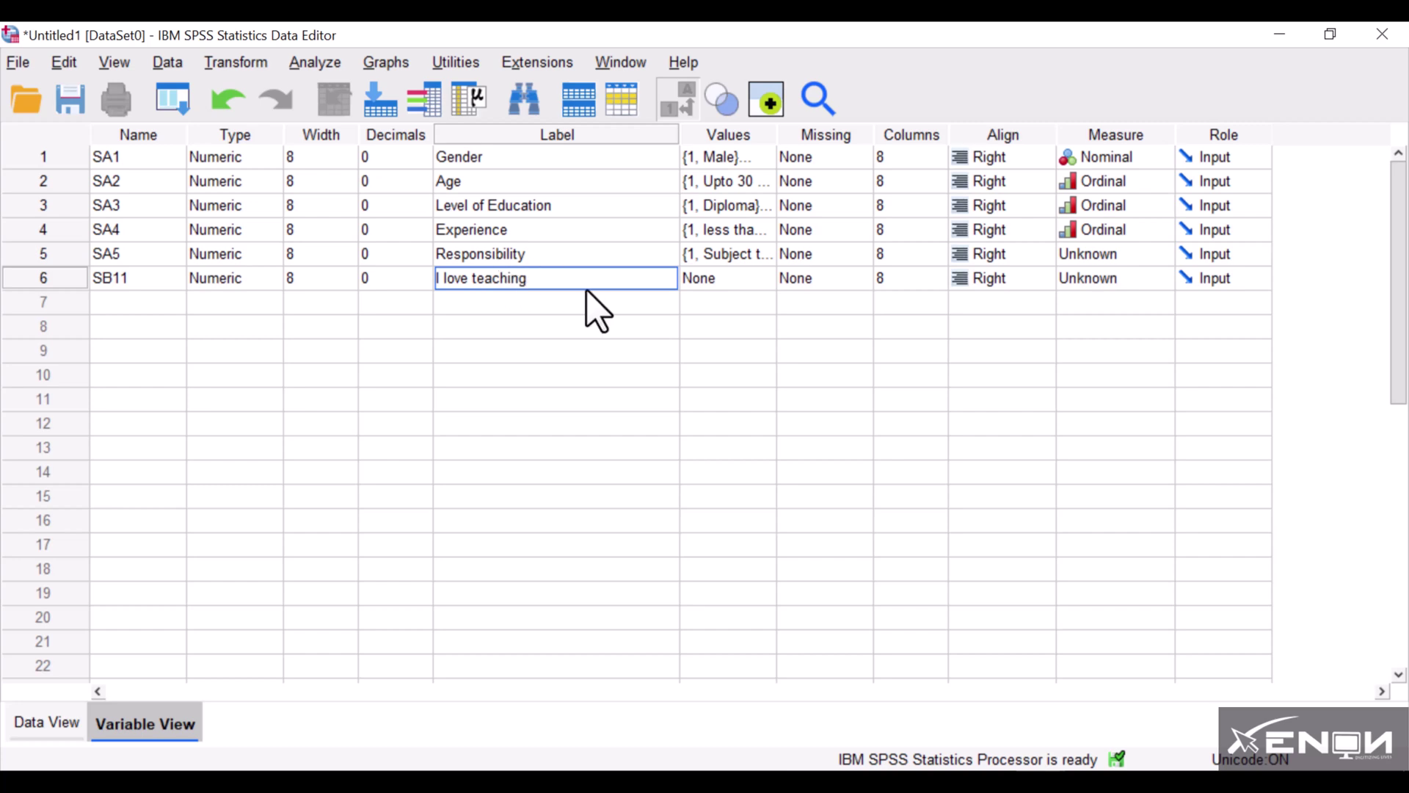
{"action": "left_click", "coordinate": [766, 279]}
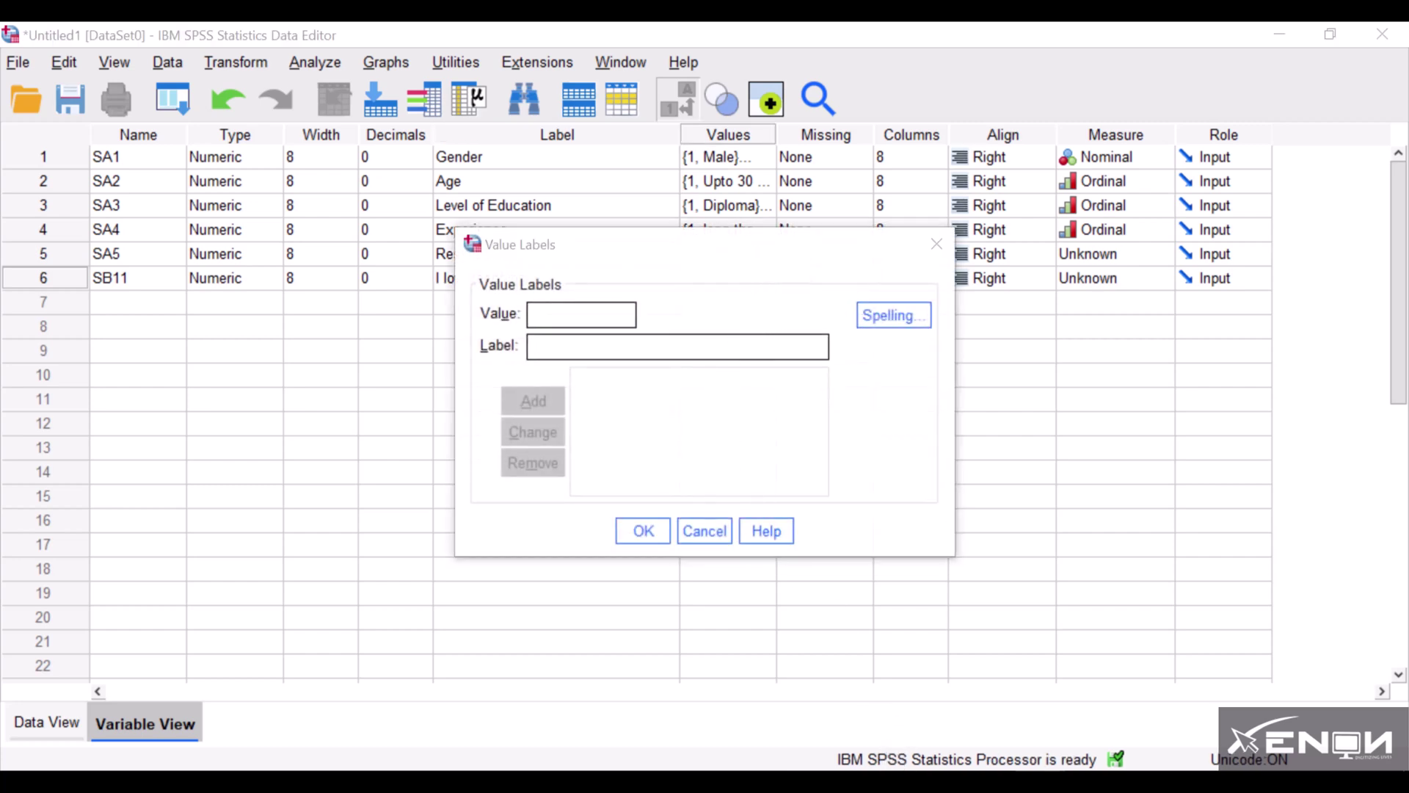
Step: Add SB11 value labels 1 = Strongly disagree and 2 = Disagree
{"action": "left_click", "coordinate": [896, 769]}
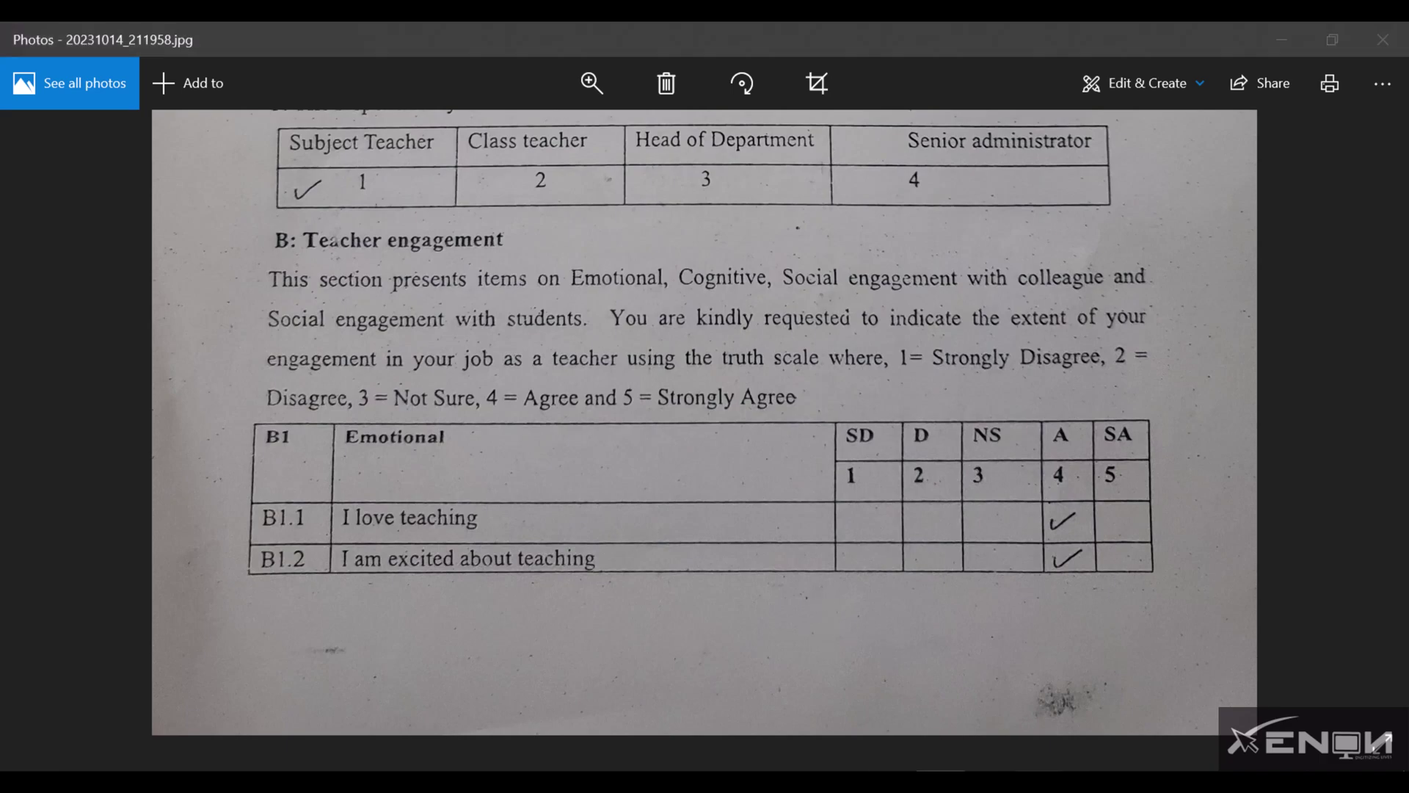
{"action": "left_click", "coordinate": [959, 755]}
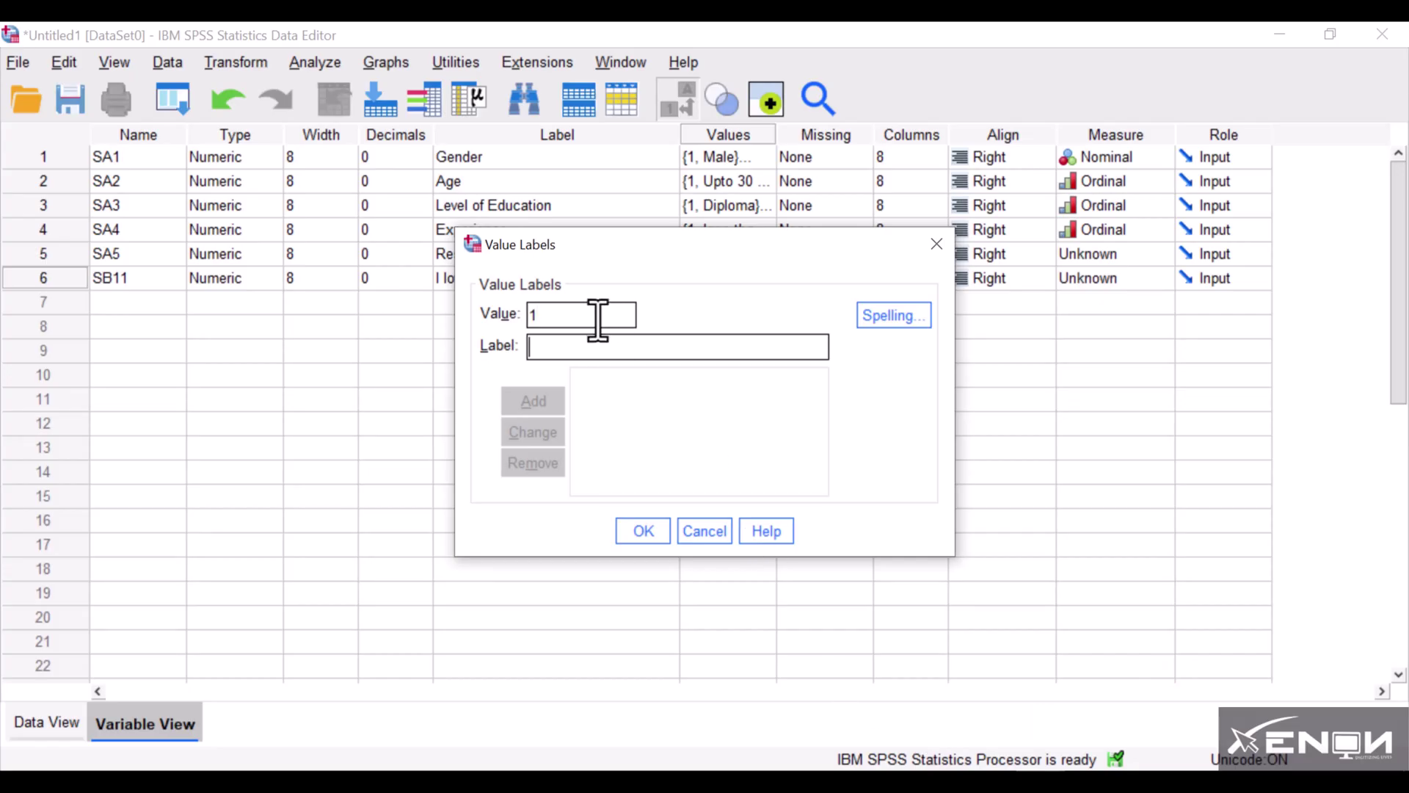
{"action": "type", "text": "Strongly disagree"}
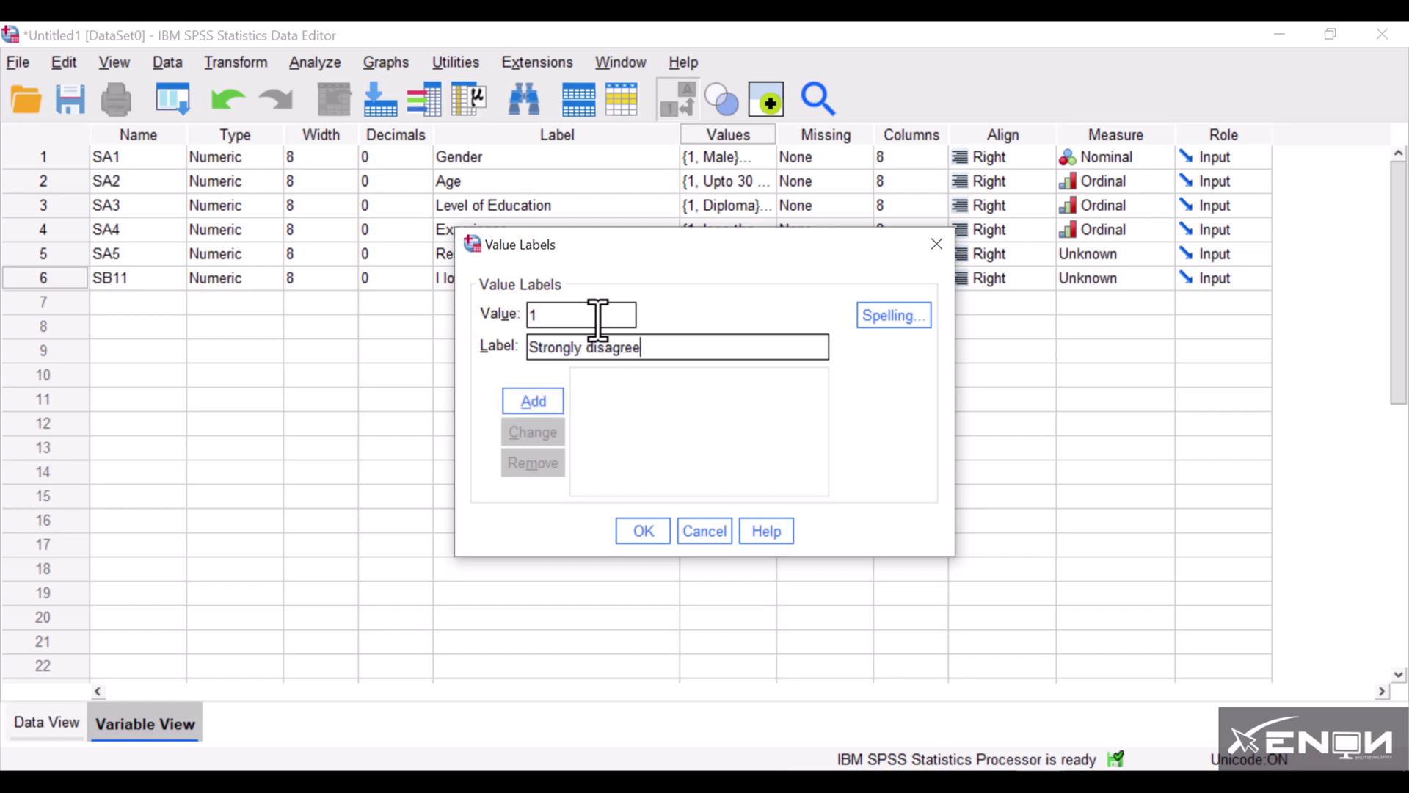
{"action": "left_click", "coordinate": [559, 402]}
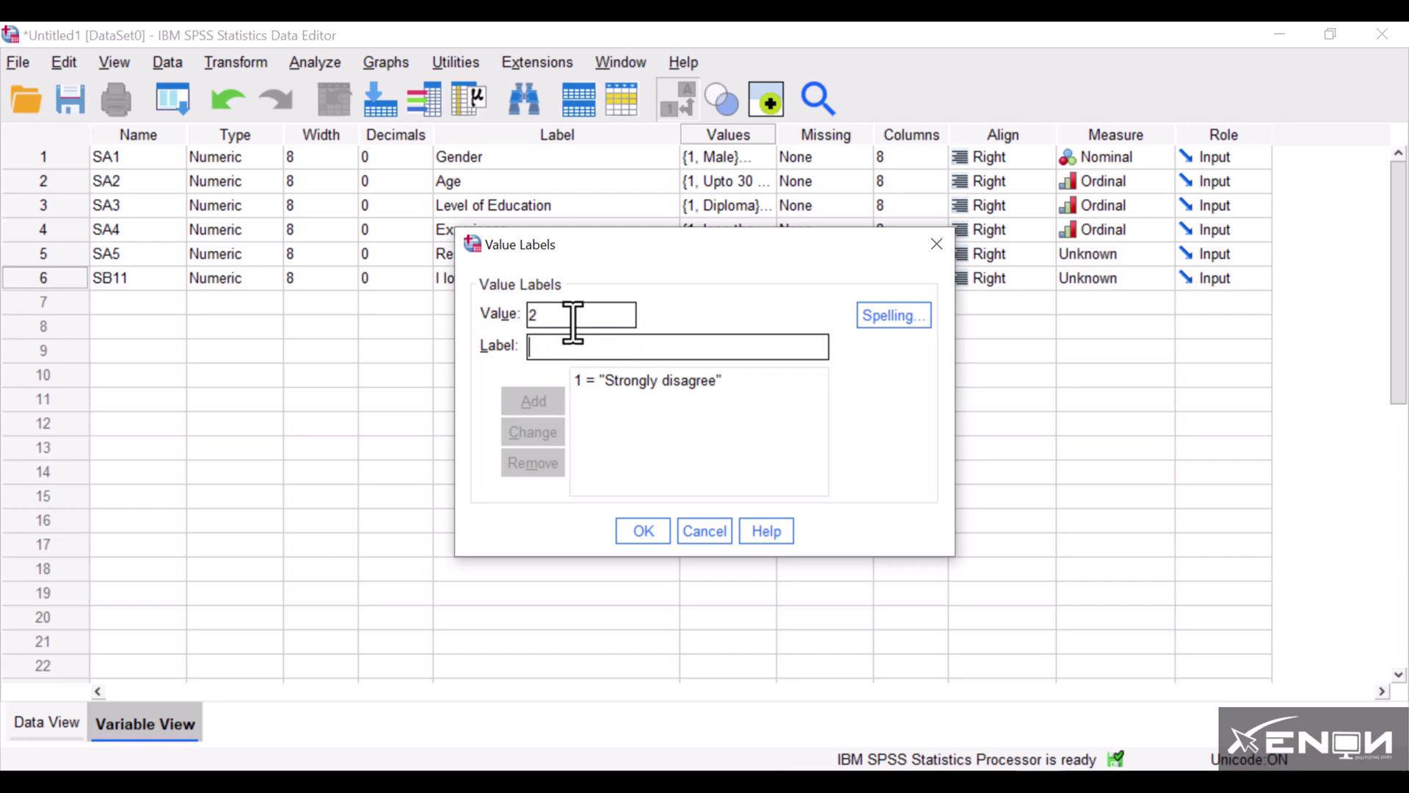
{"action": "type", "text": "Disagree"}
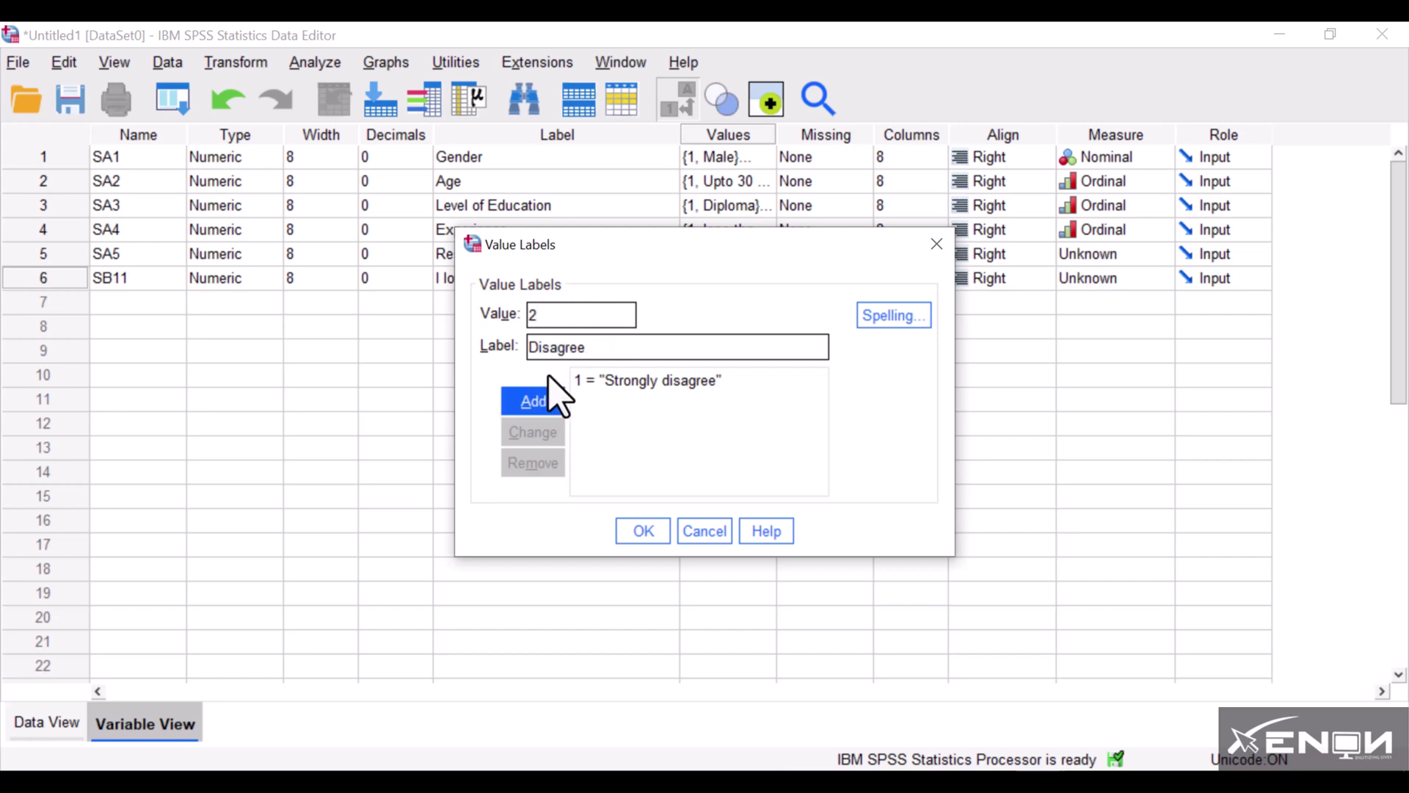
{"action": "left_click", "coordinate": [547, 396]}
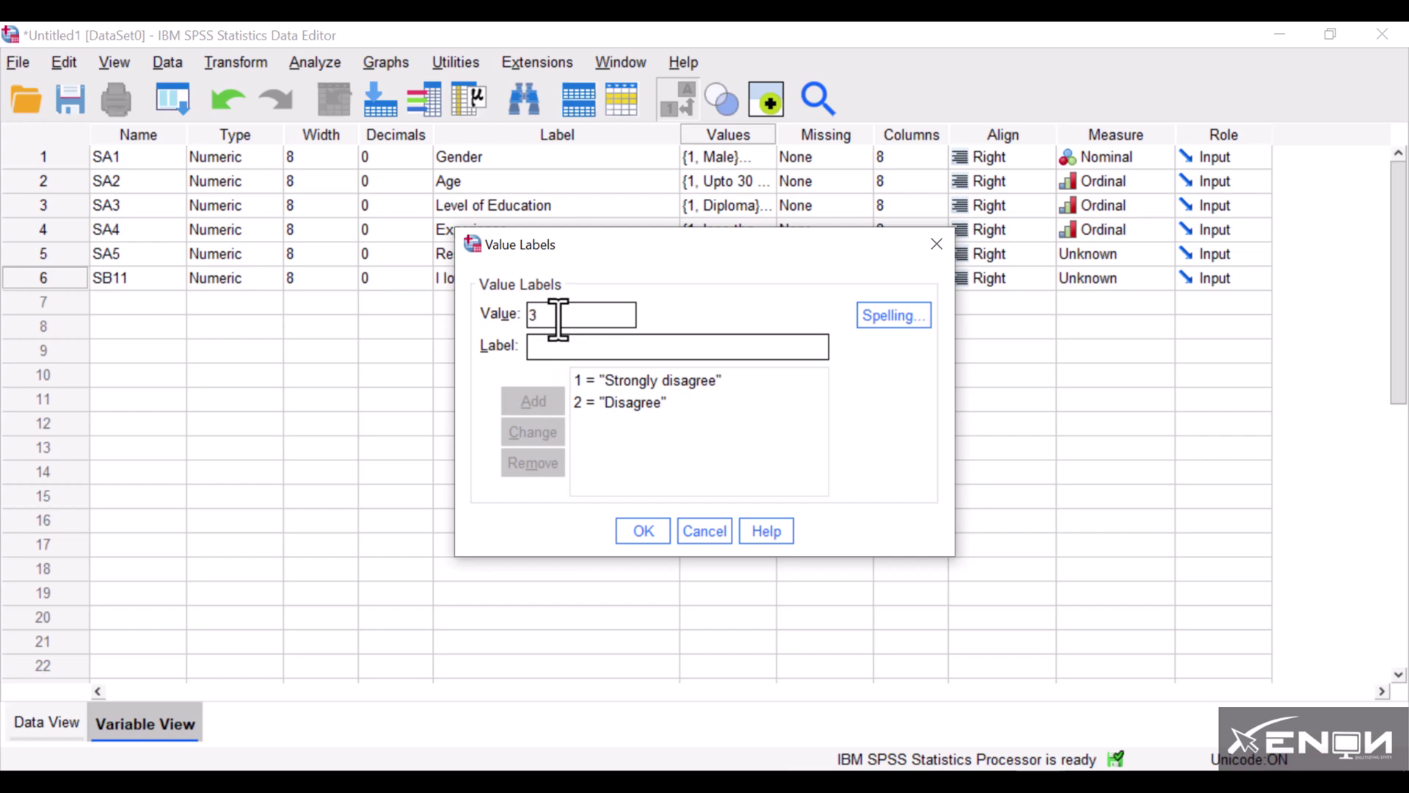
Step: Add 3 = Not sure, 4 = Agree, 5 = Strongly Agree and apply the labels
{"action": "key", "text": "Tab"}
{"action": "type", "text": "N"}
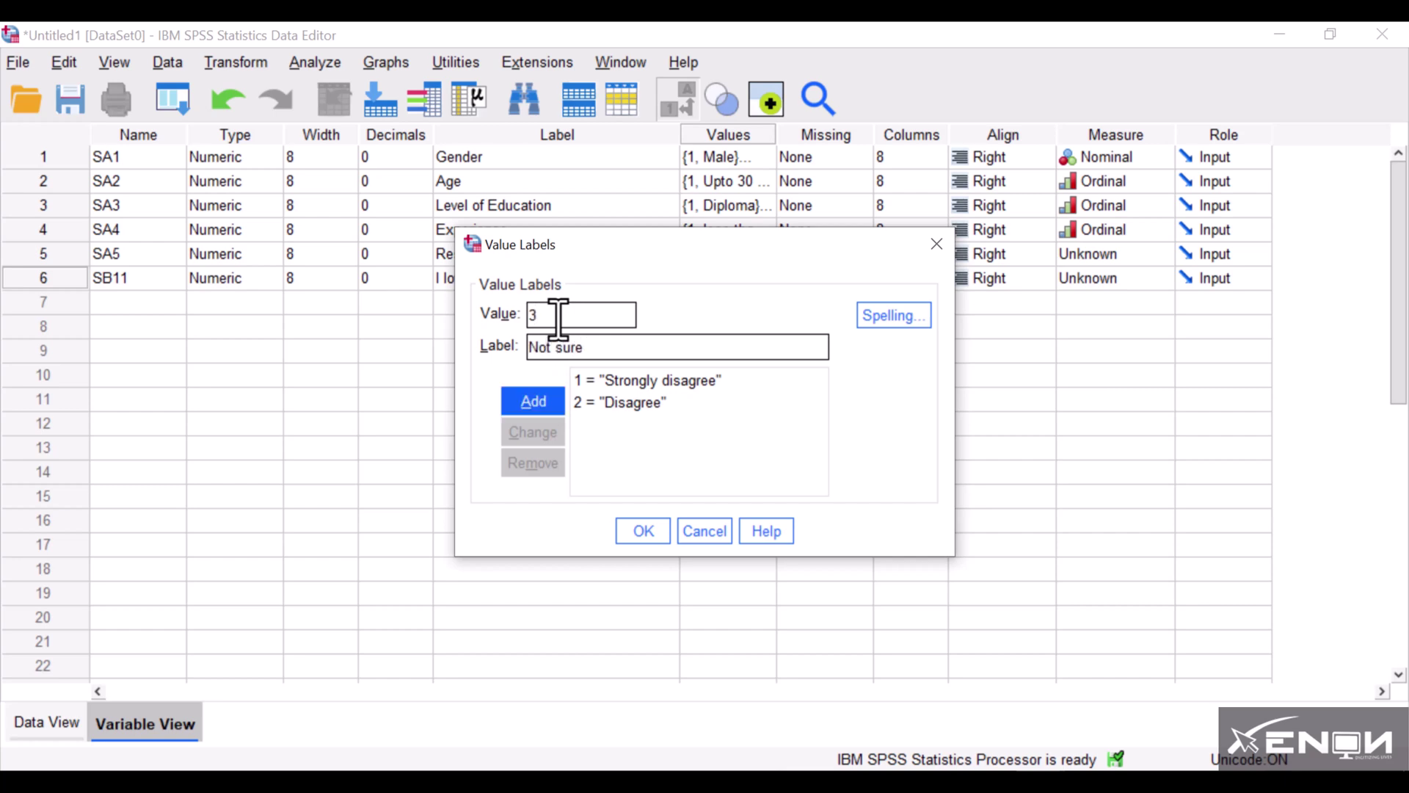
{"action": "left_click", "coordinate": [534, 403]}
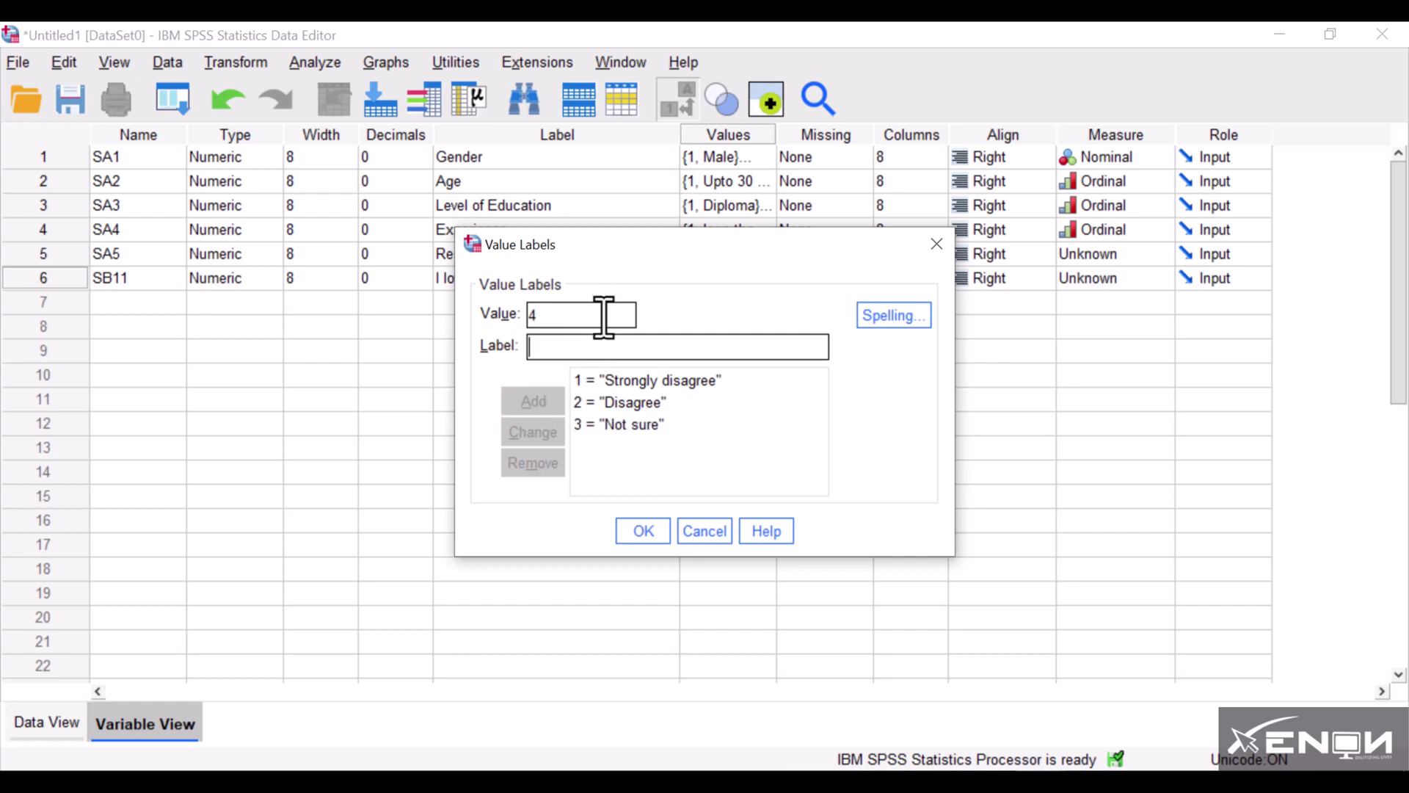
{"action": "type", "text": "Agree"}
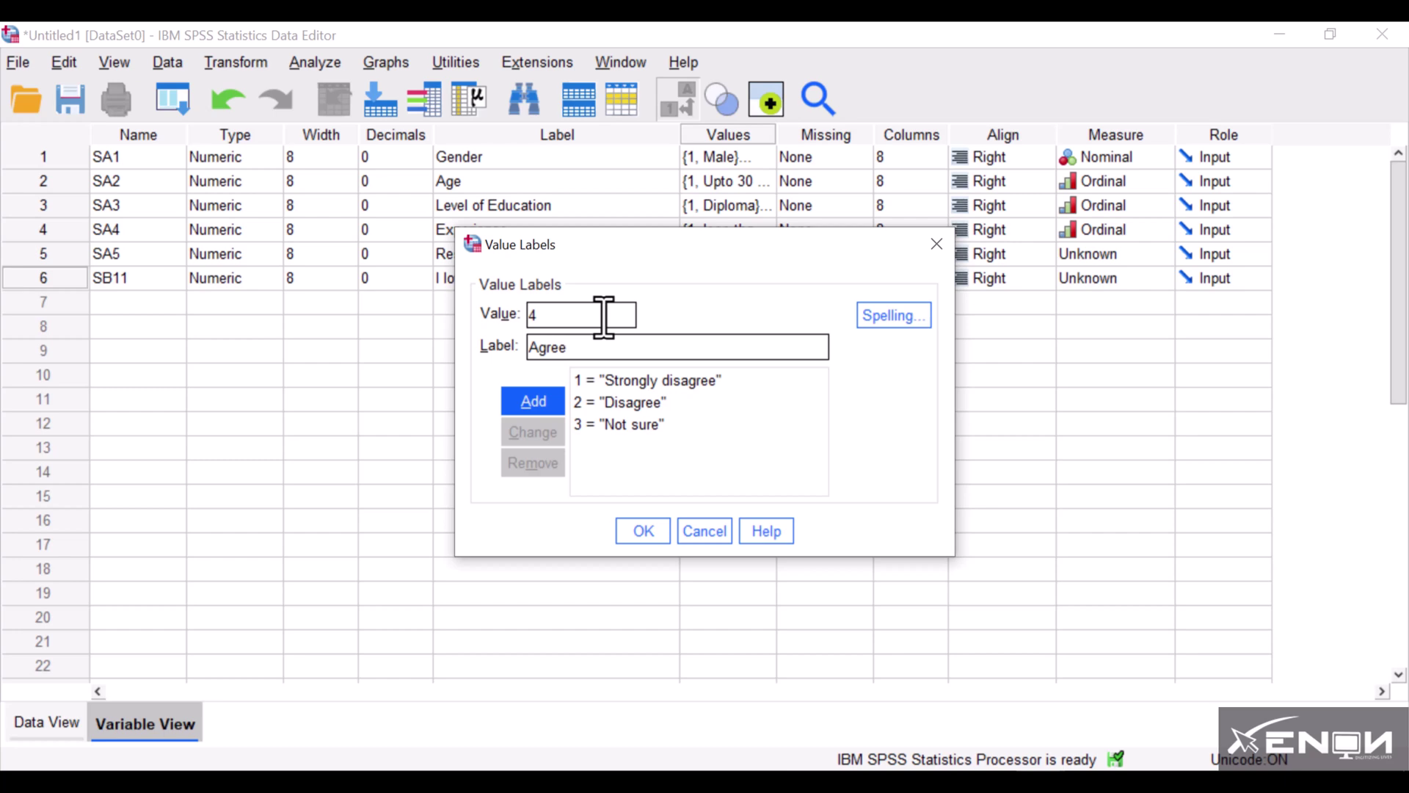
{"action": "left_click", "coordinate": [552, 404]}
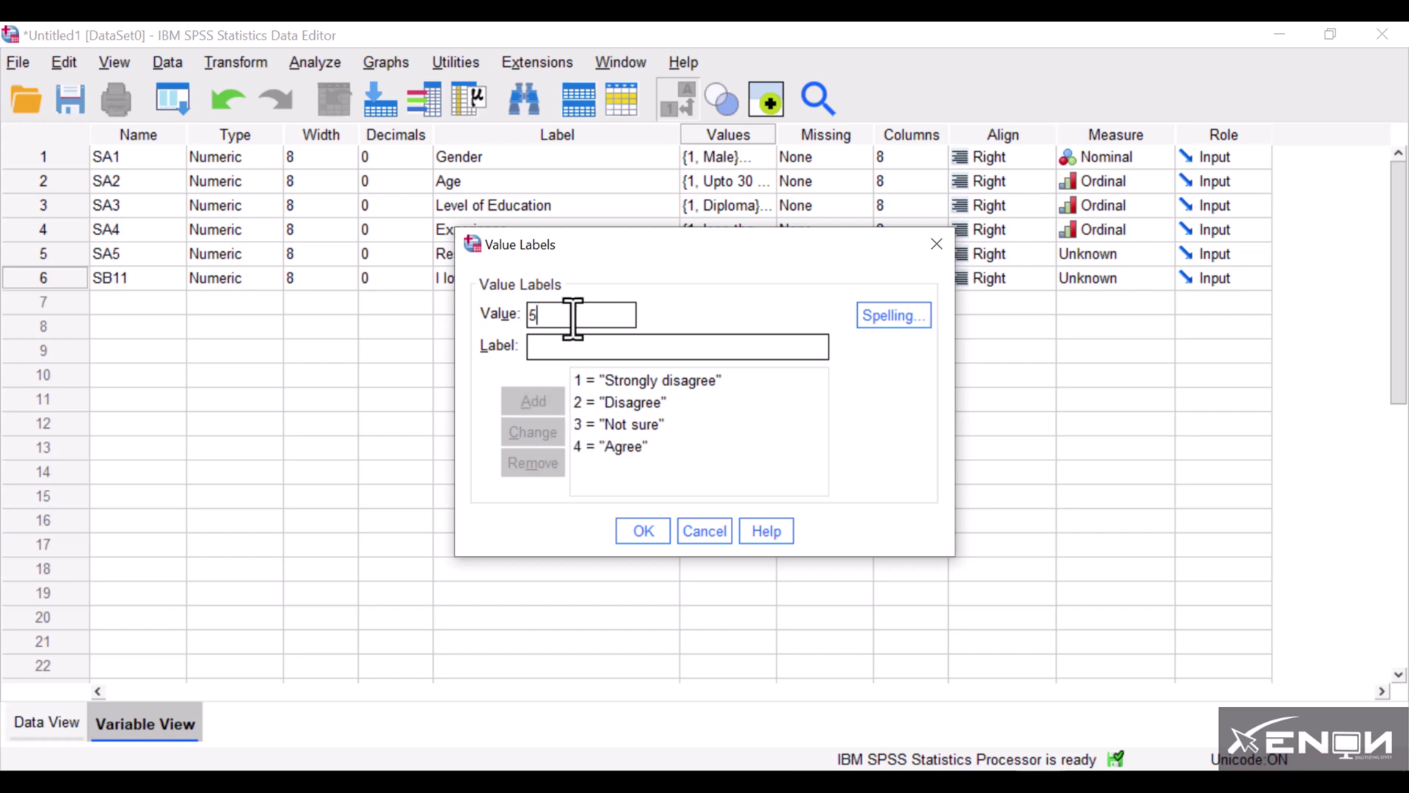
{"action": "key", "text": "Tab"}
{"action": "type", "text": "S"}
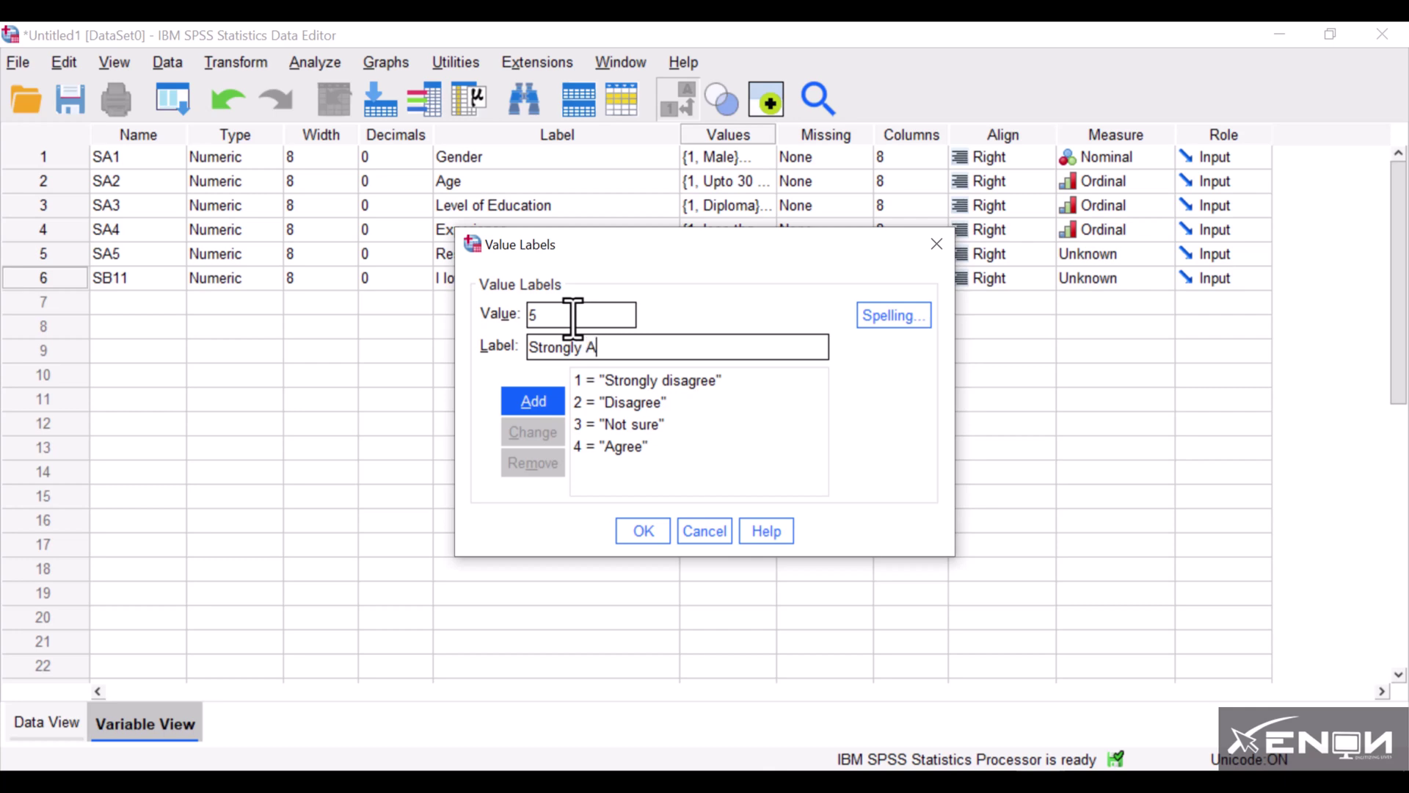
{"action": "left_click", "coordinate": [541, 405]}
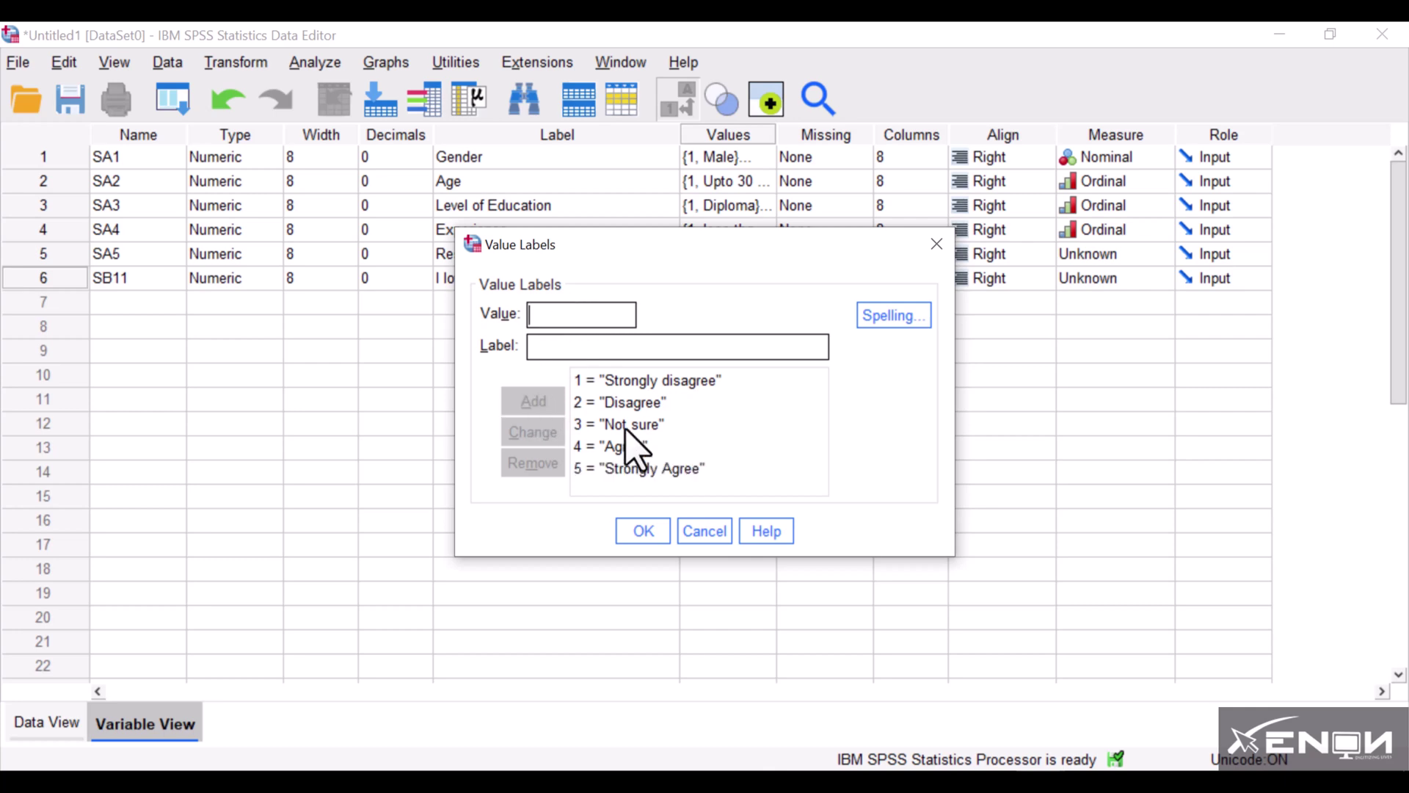
{"action": "left_click", "coordinate": [643, 531]}
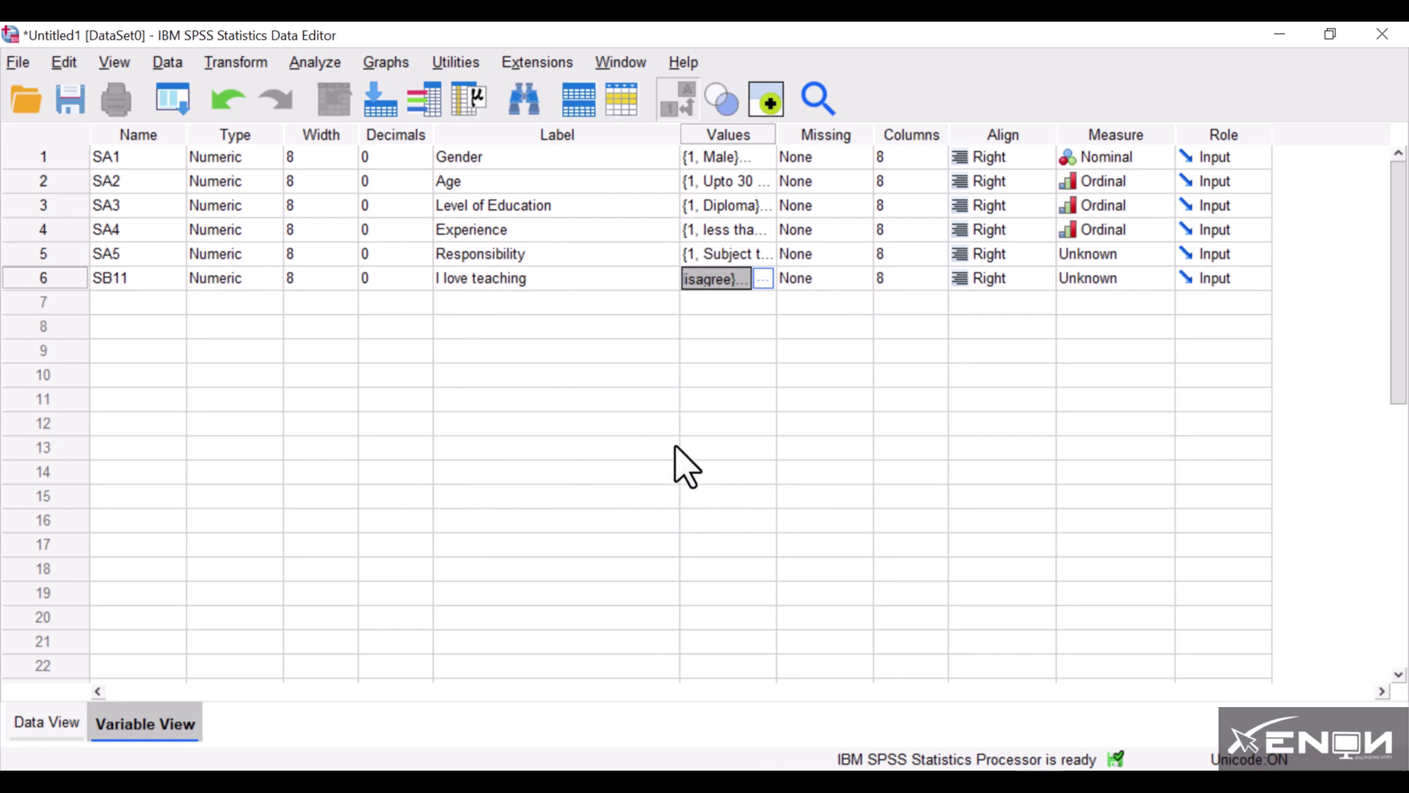
Step: Set Responsibility (SA5) to the Ordinal measurement level
{"action": "left_click", "coordinate": [1158, 256]}
{"action": "left_click", "coordinate": [1133, 322]}
{"action": "left_click", "coordinate": [1161, 254]}
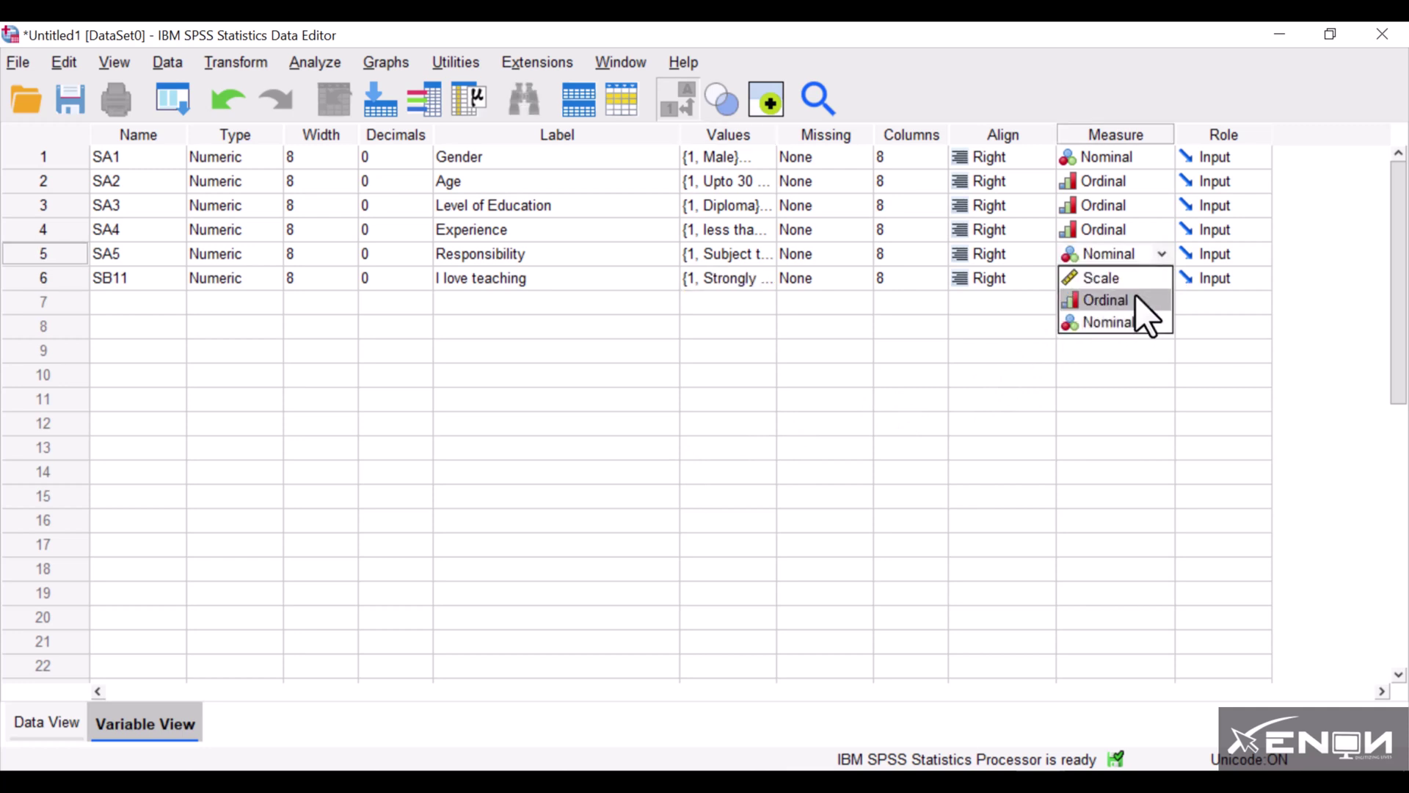
{"action": "left_click", "coordinate": [1130, 300]}
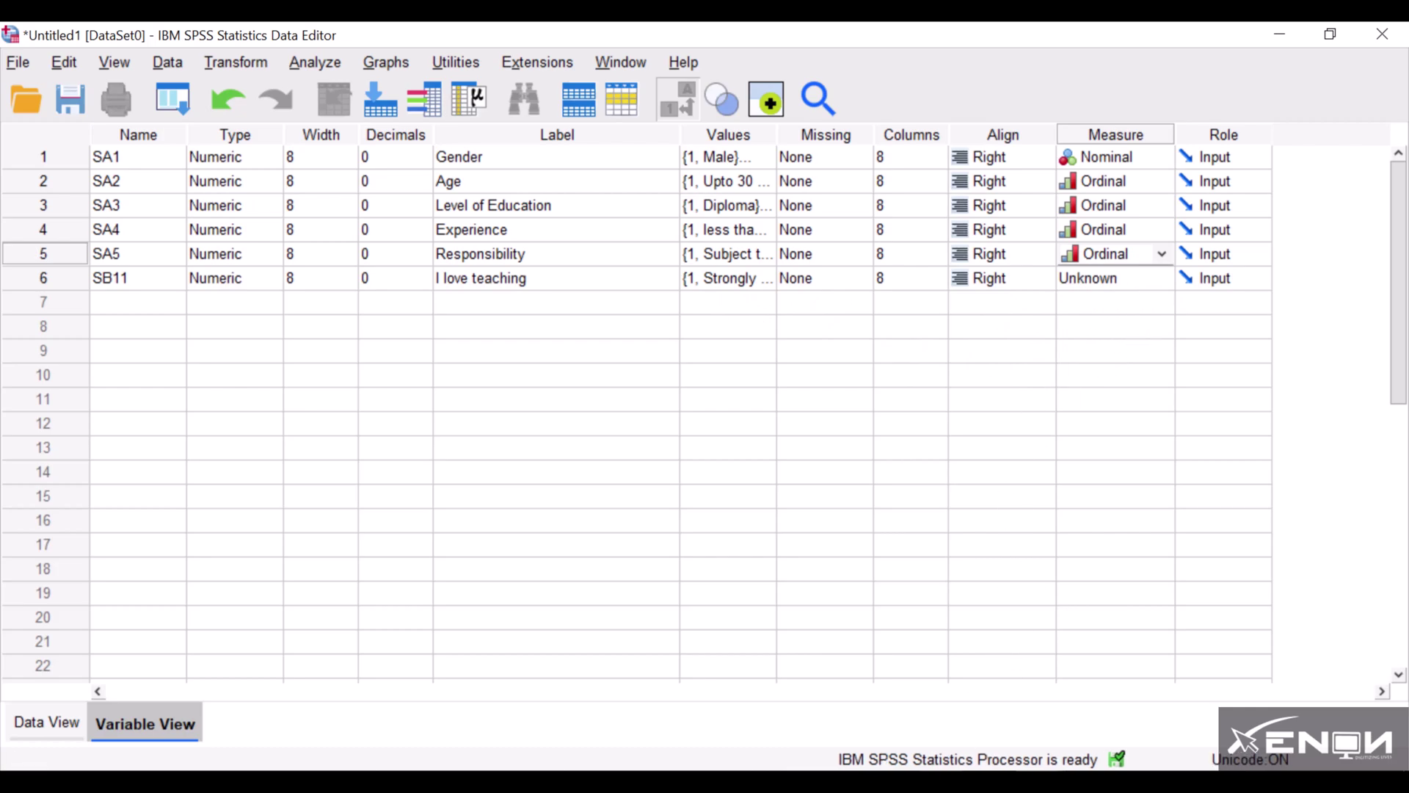
Step: Set I love teaching (SB11) to Ordinal and bring the questionnaire photo back up
{"action": "left_click", "coordinate": [631, 781]}
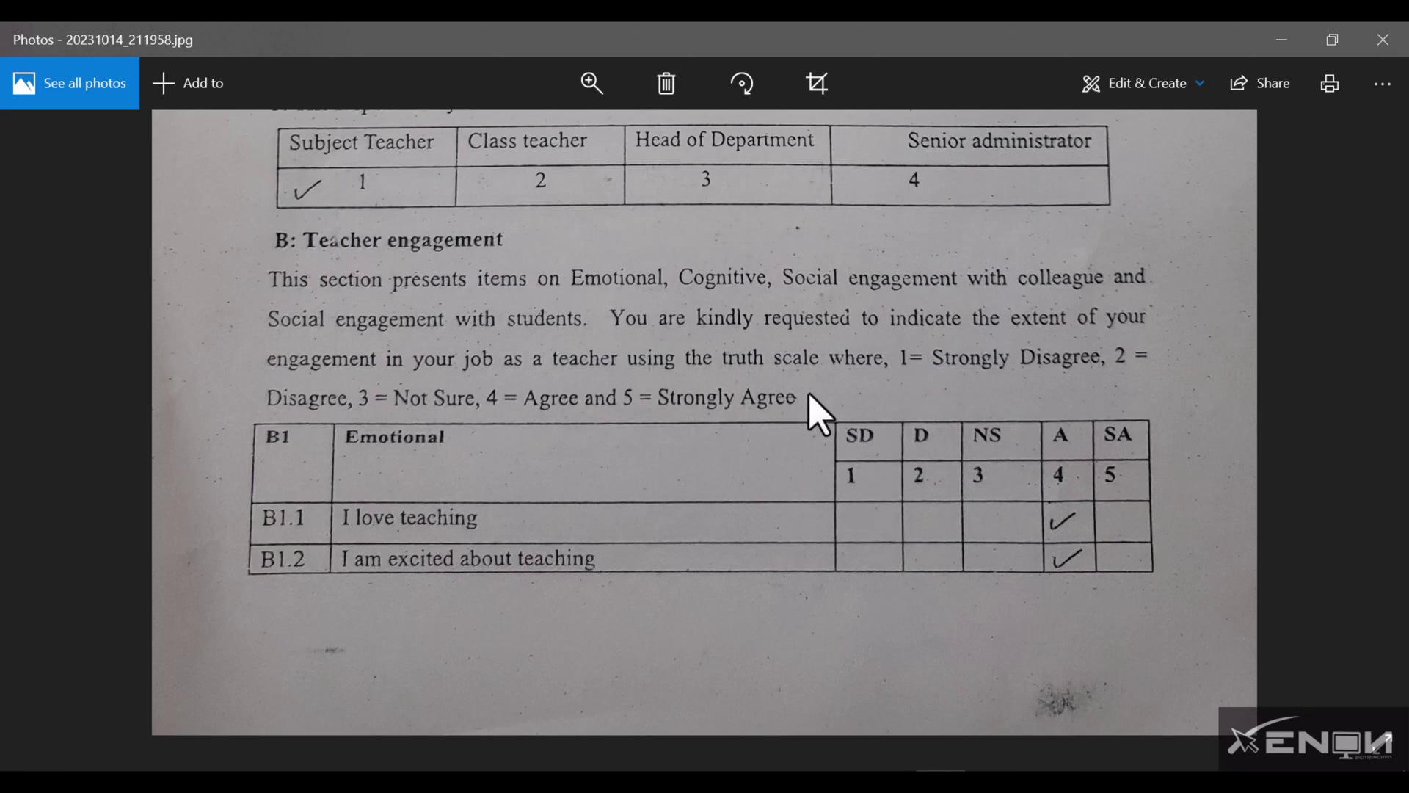
{"action": "left_click", "coordinate": [1038, 781]}
{"action": "left_click", "coordinate": [1018, 748]}
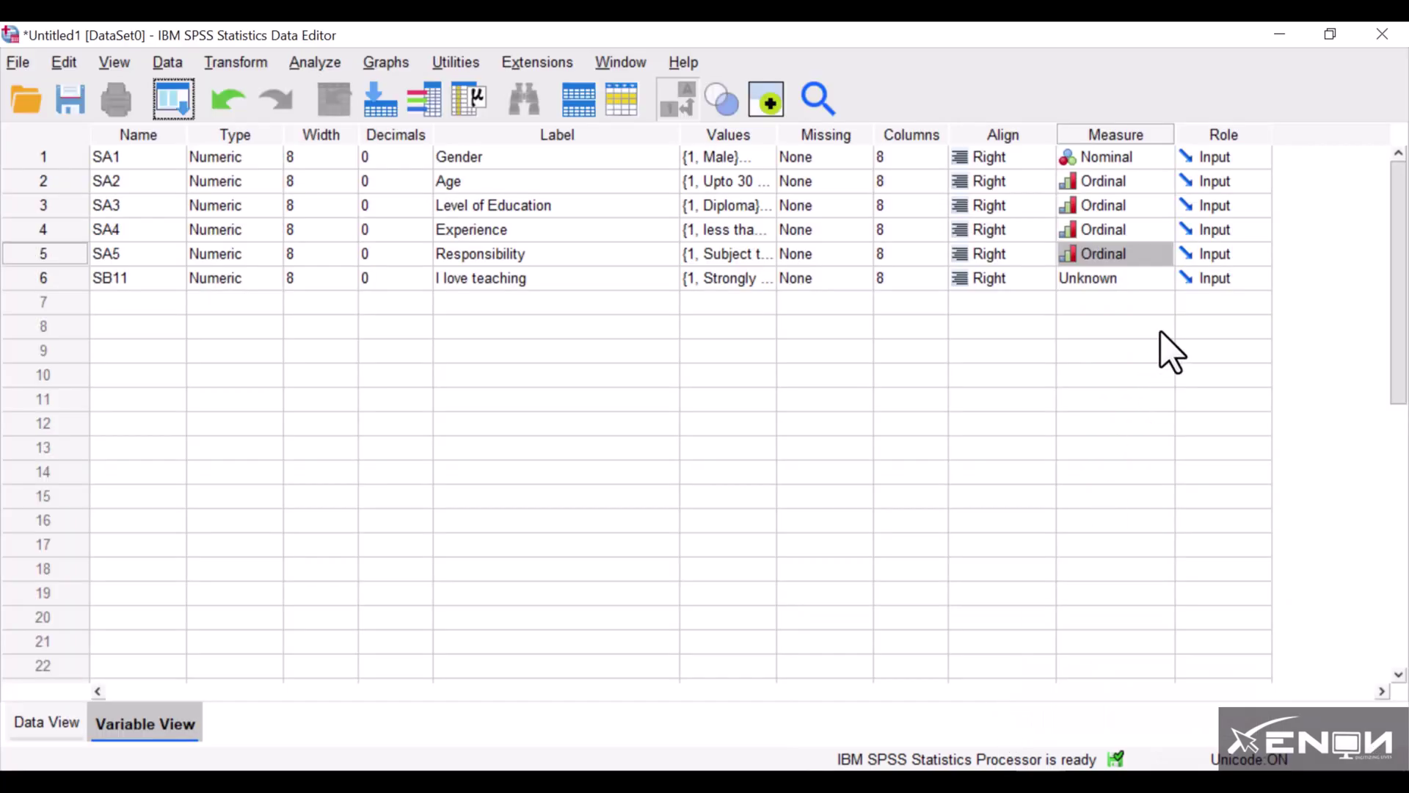
{"action": "left_click", "coordinate": [1165, 283]}
{"action": "left_click", "coordinate": [1144, 325]}
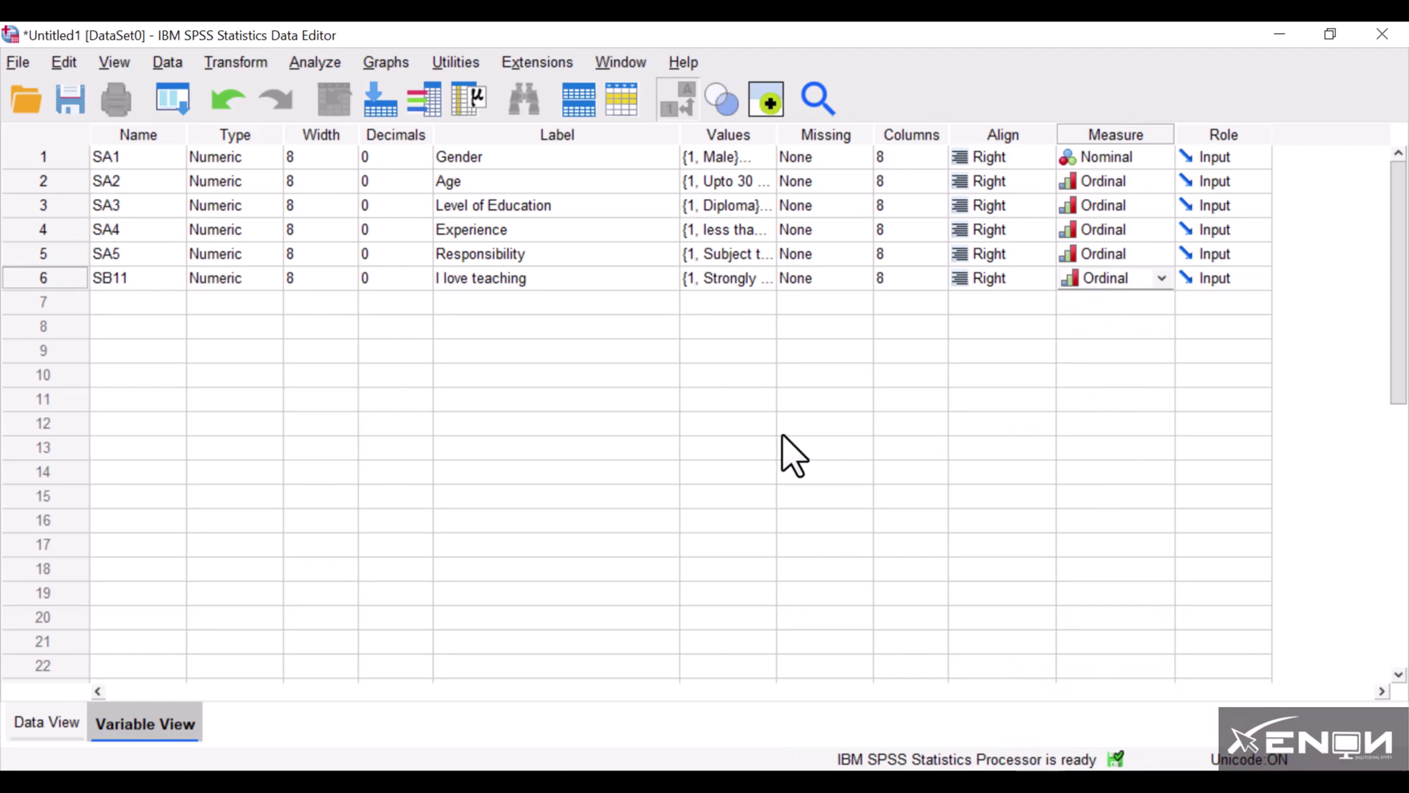
{"action": "key", "text": "alt+Tab"}
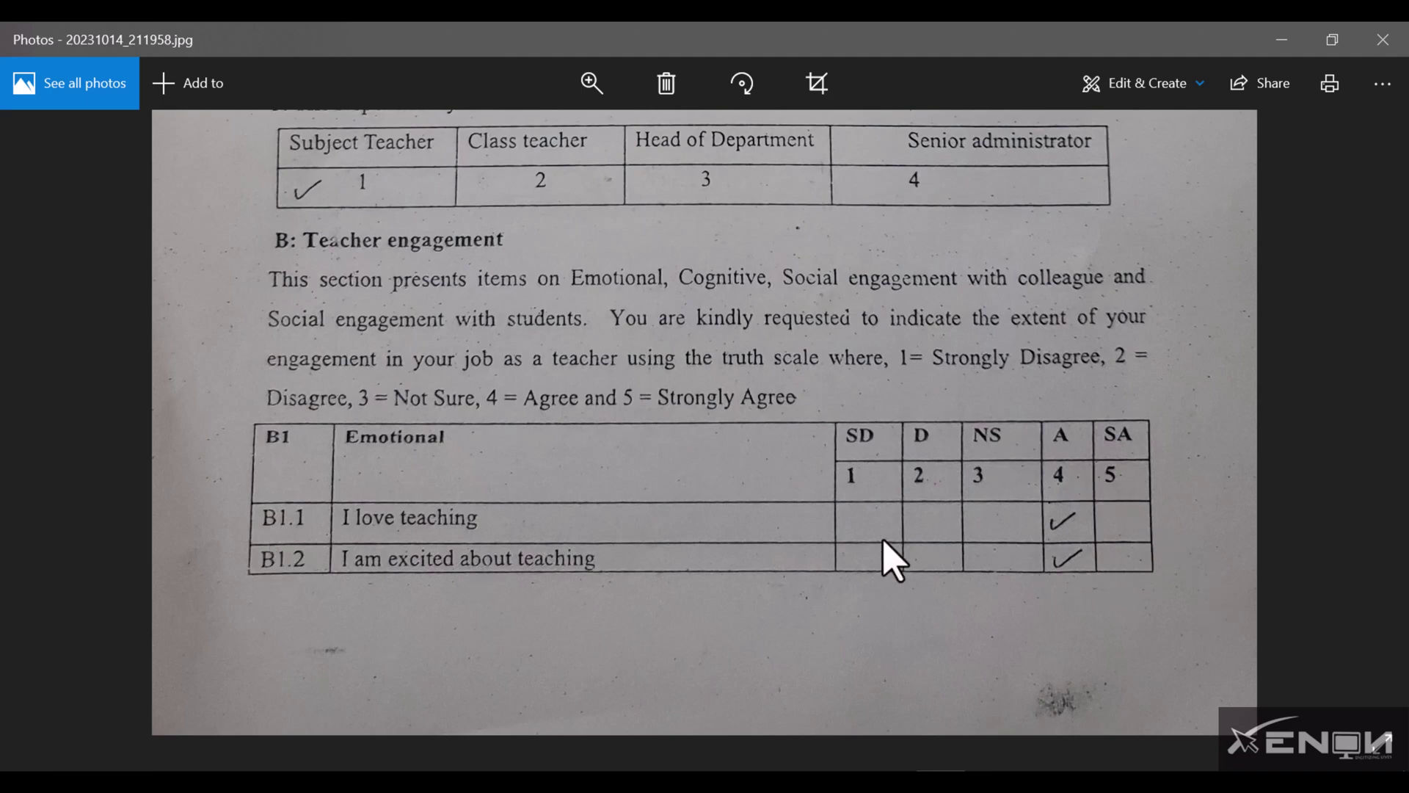
Step: Move to the second questionnaire page, zoom into the Cognitive items, then return to SPSS
{"action": "left_click_drag", "start_coordinate": [884, 560], "coordinate": [868, 434]}
{"action": "double_click", "coordinate": [1027, 439]}
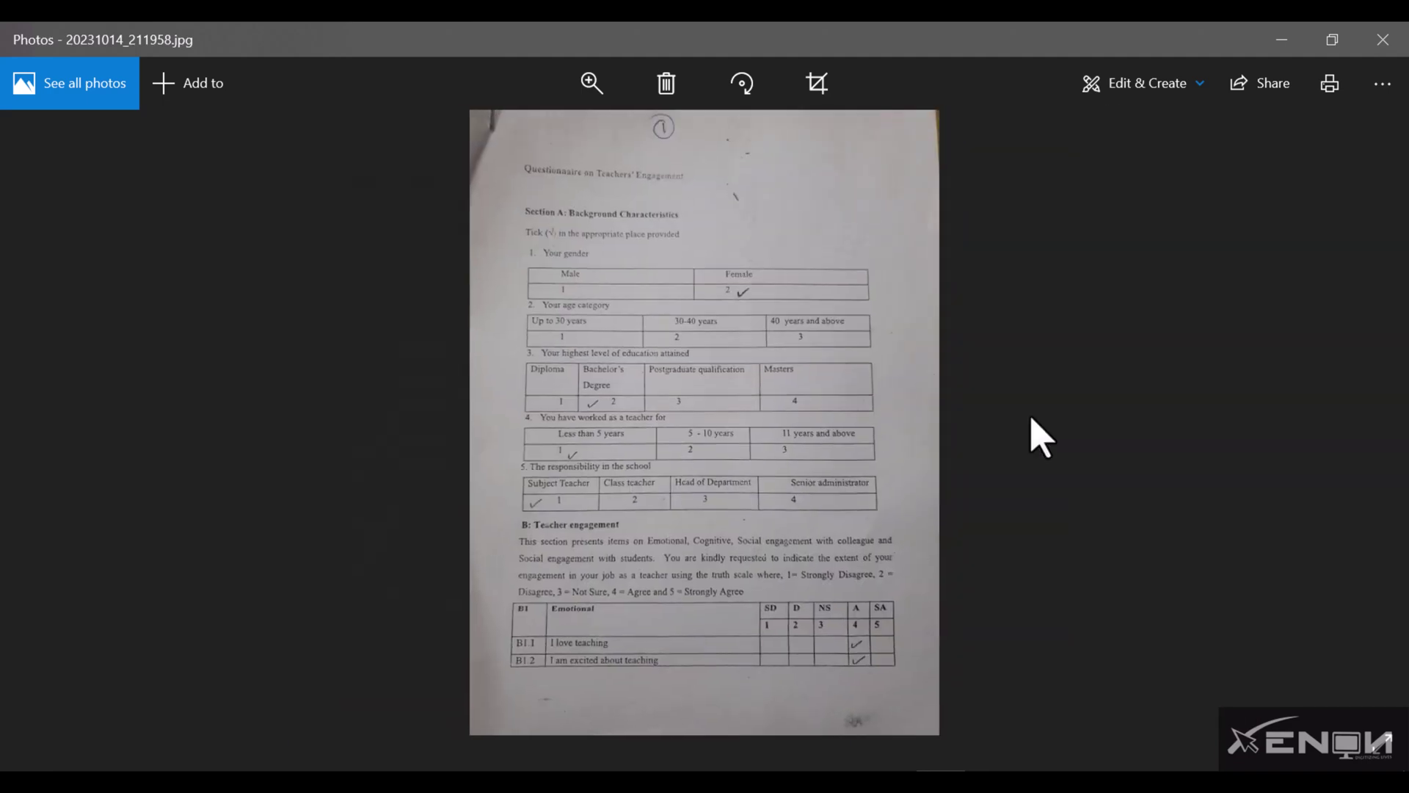
{"action": "left_click", "coordinate": [1358, 432]}
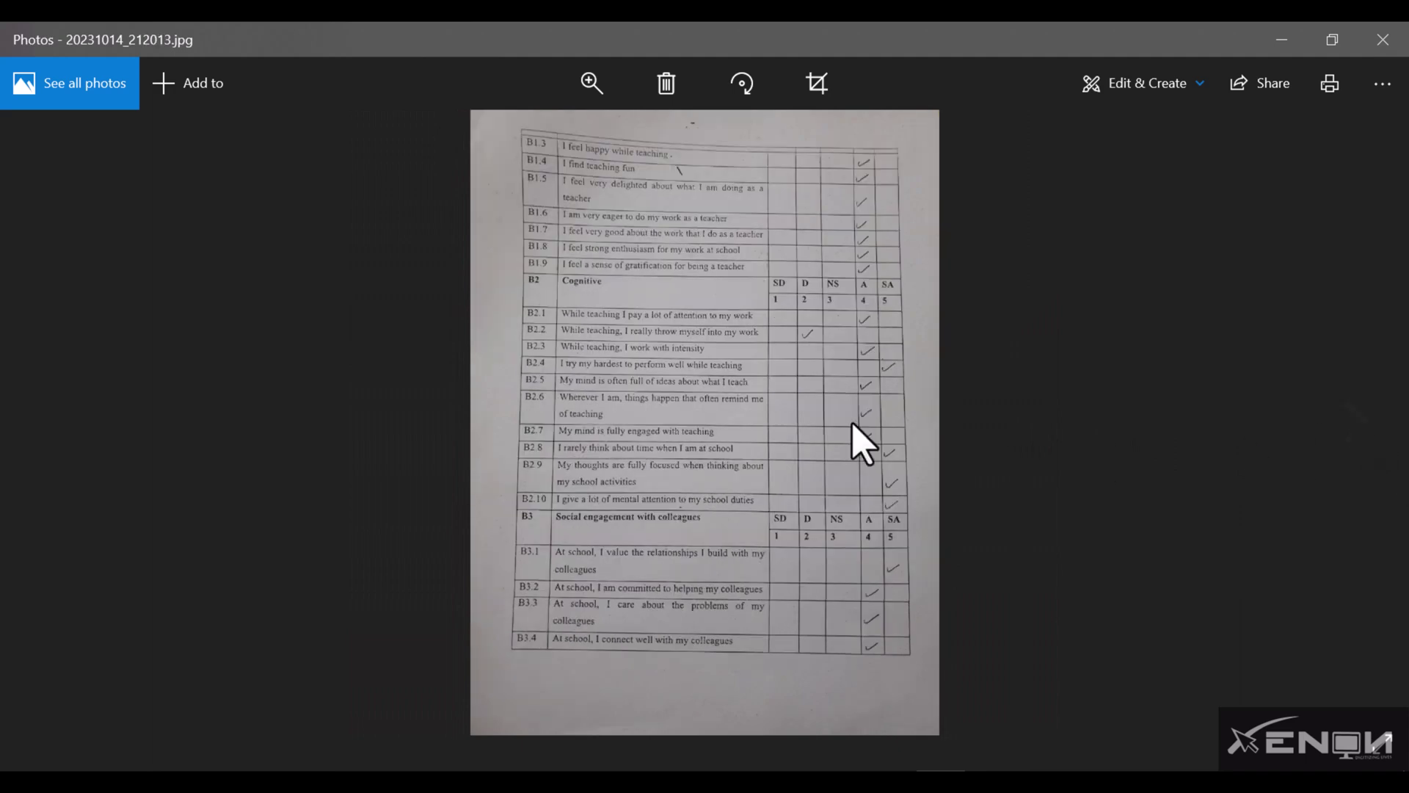
{"action": "double_click", "coordinate": [780, 351]}
{"action": "left_click_drag", "start_coordinate": [780, 338], "coordinate": [803, 400]}
{"action": "scroll", "coordinate": [798, 385], "scroll_direction": "down", "scroll_amount": 5}
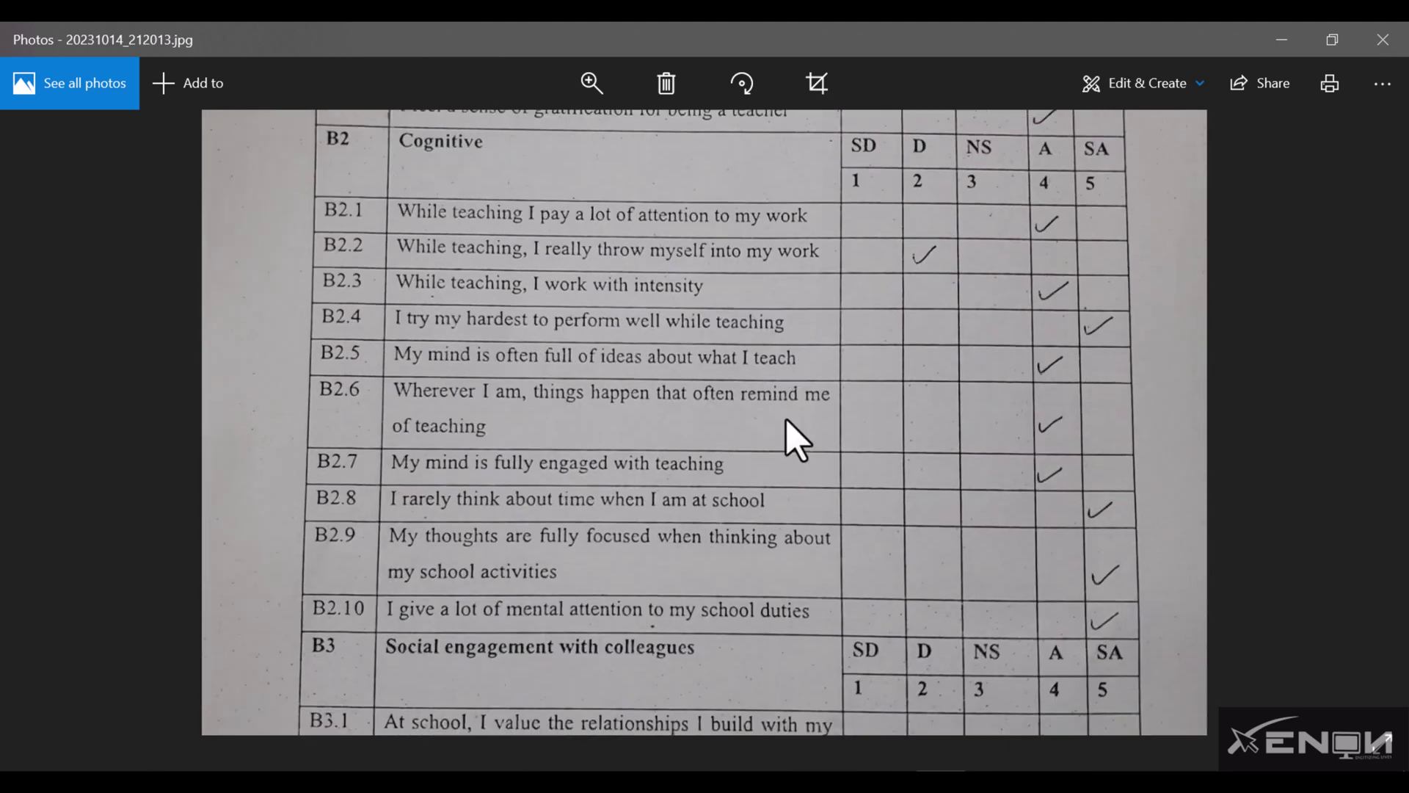
{"action": "scroll", "coordinate": [778, 411], "scroll_direction": "up", "scroll_amount": 4}
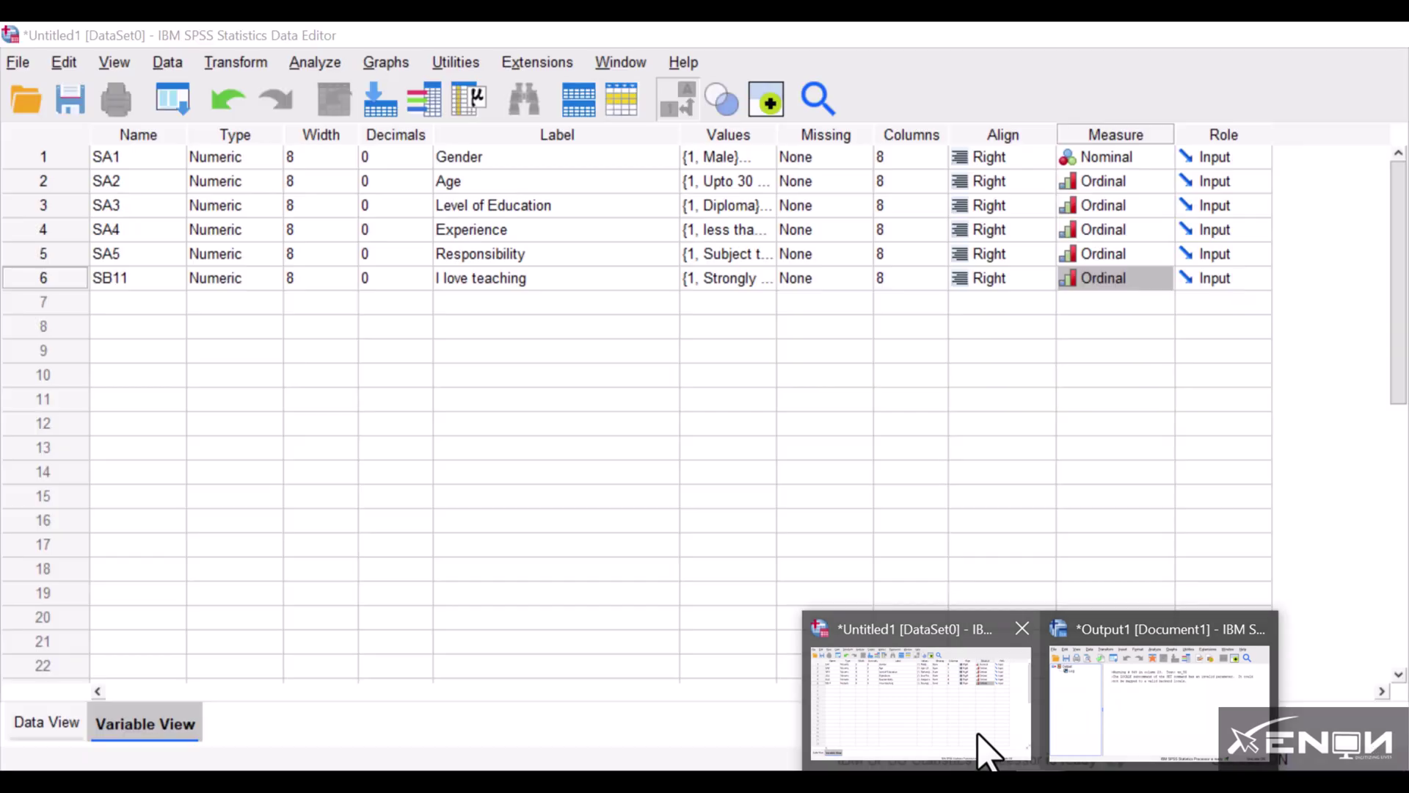
{"action": "left_click", "coordinate": [984, 733]}
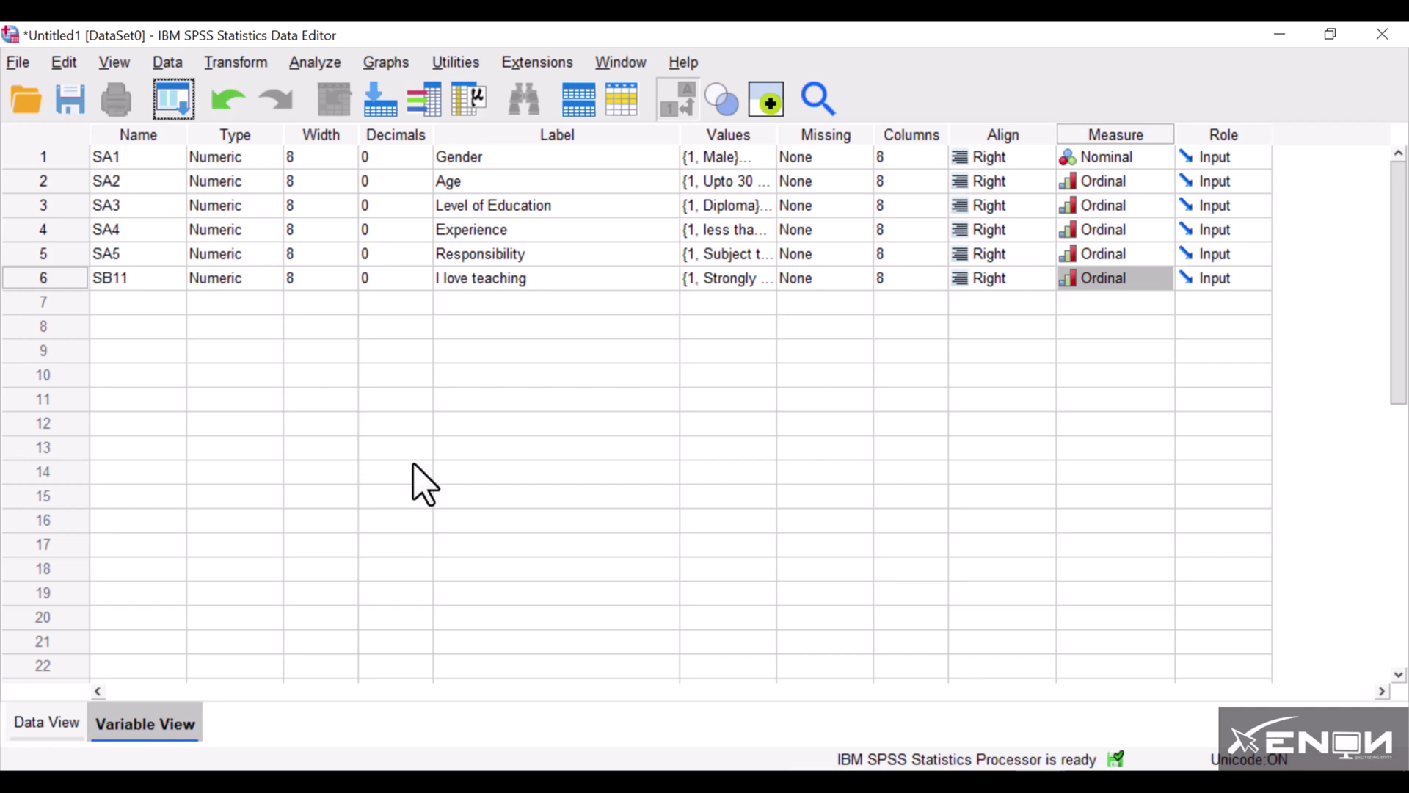
Step: Switch to Data View showing the empty SA1–SB11 columns, then bring up the photo
{"action": "left_click", "coordinate": [53, 724]}
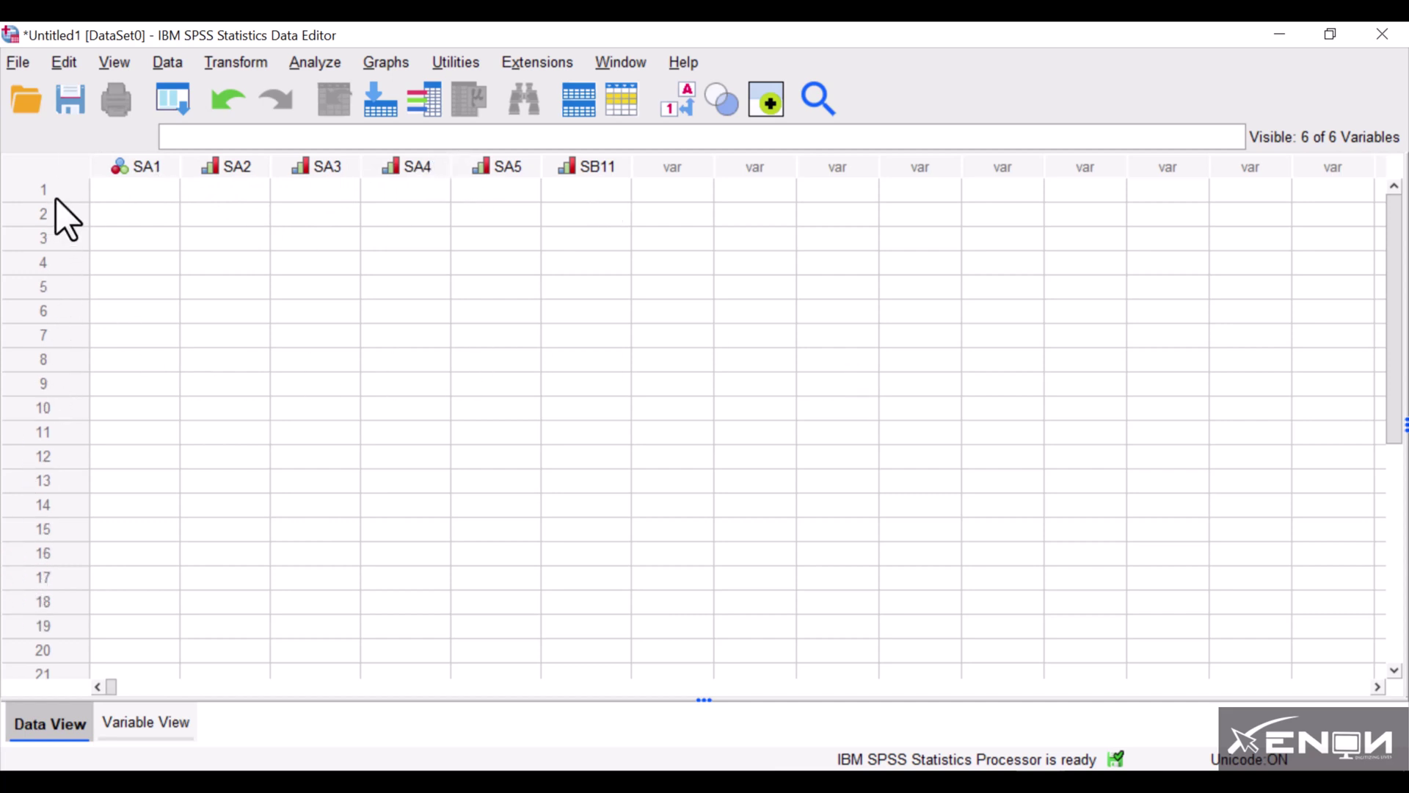
{"action": "scroll", "coordinate": [44, 519], "scroll_direction": "down", "scroll_amount": 1}
{"action": "scroll", "coordinate": [52, 499], "scroll_direction": "up", "scroll_amount": 1}
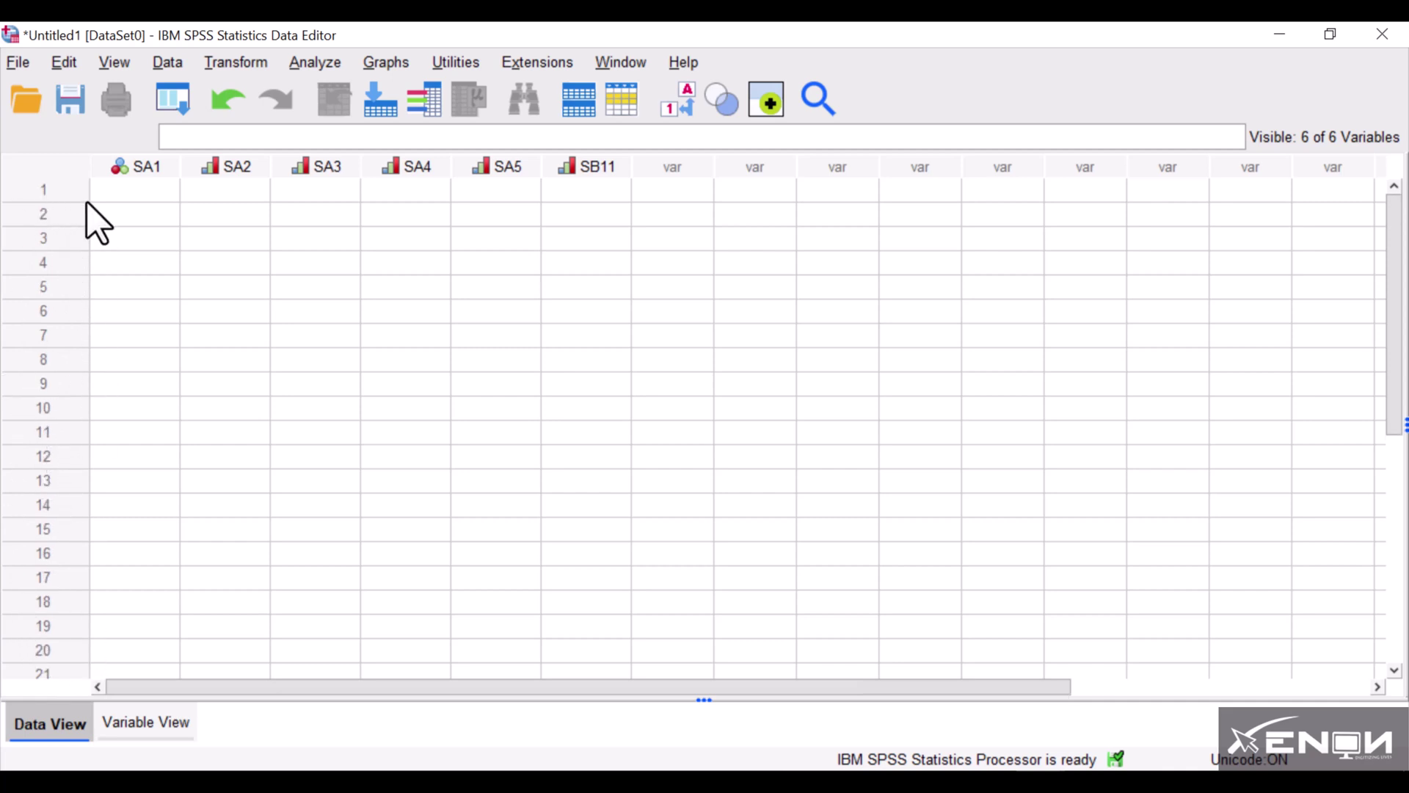
{"action": "left_click", "coordinate": [942, 764]}
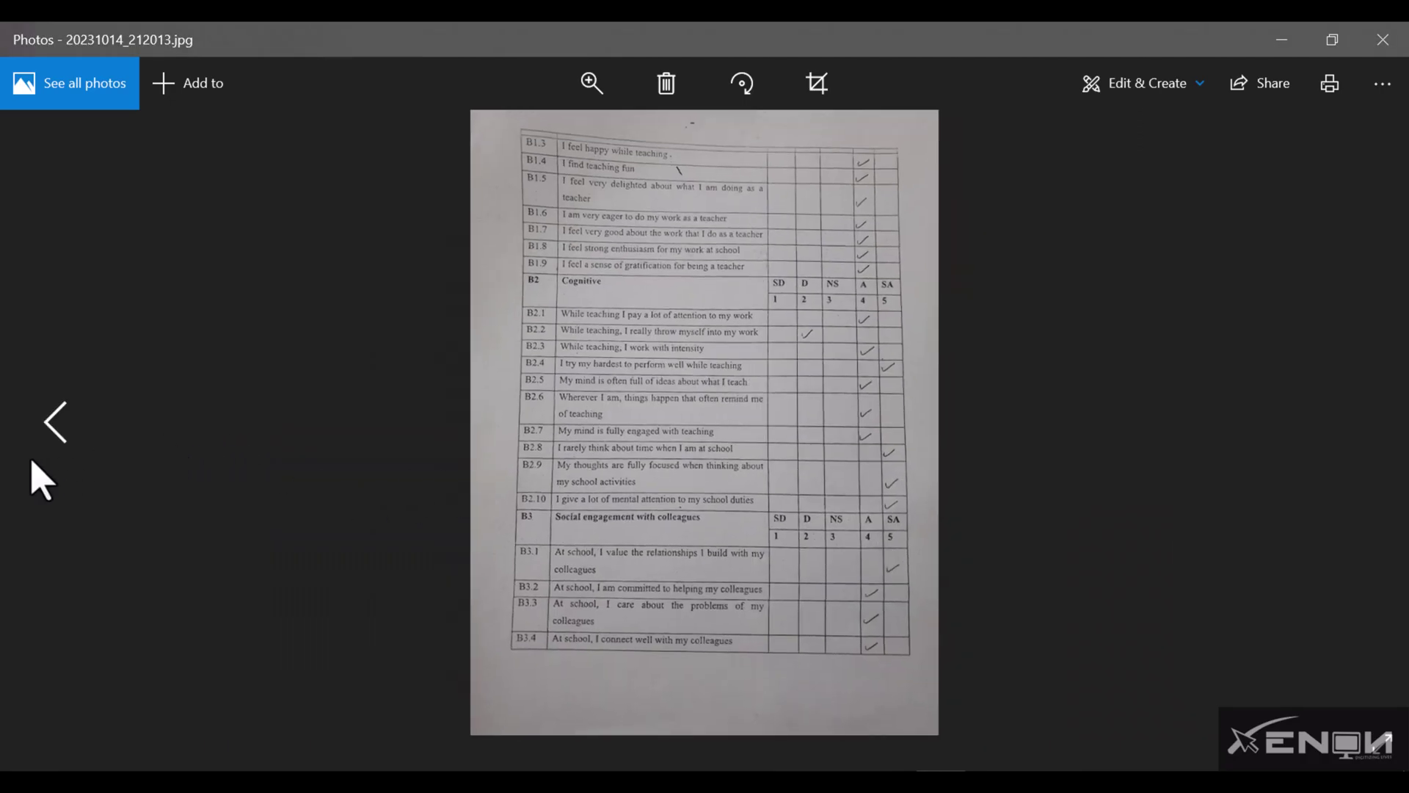
Step: Return to the questionnaire's first page and snap the Photos window to the right half
{"action": "left_click", "coordinate": [49, 429]}
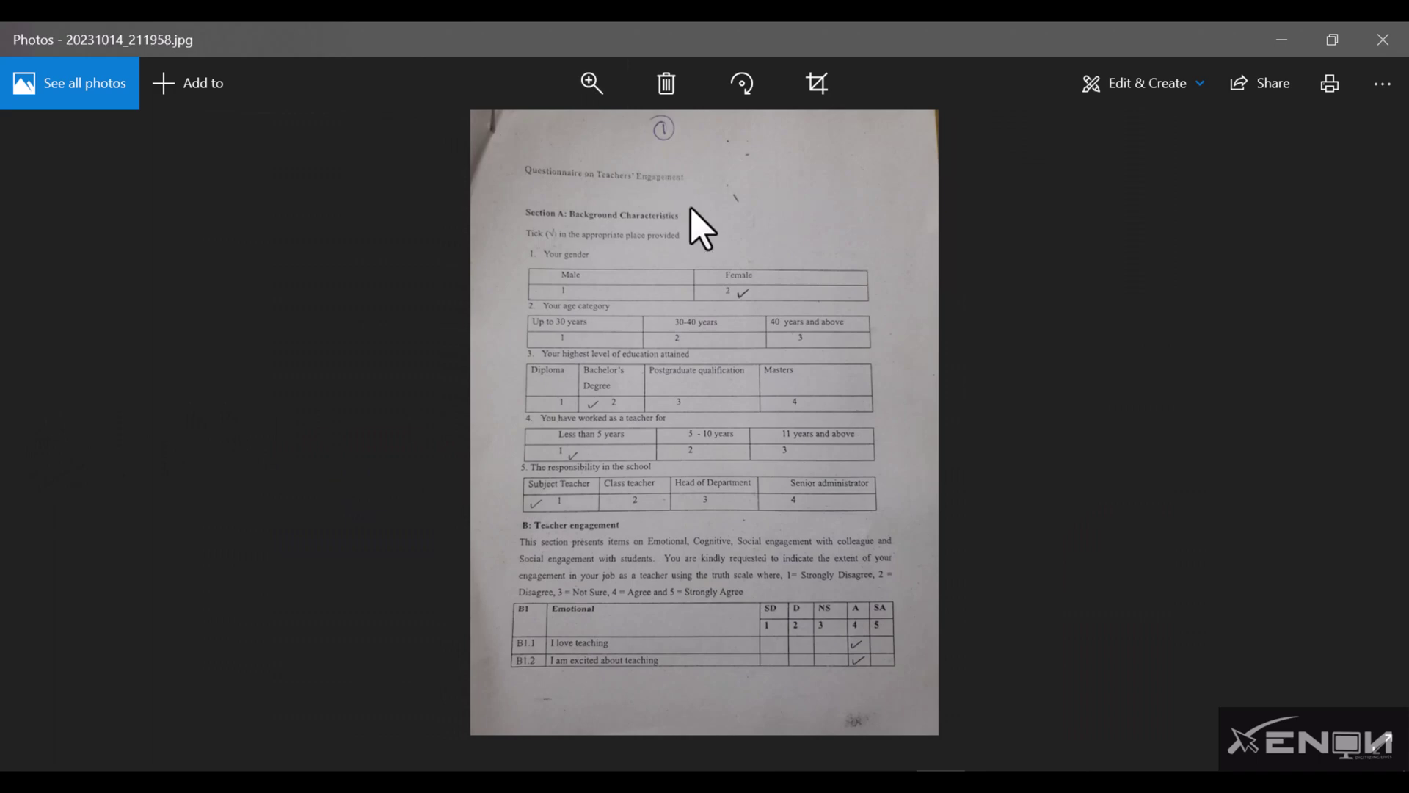
{"action": "left_click", "coordinate": [976, 766]}
{"action": "left_click", "coordinate": [962, 737]}
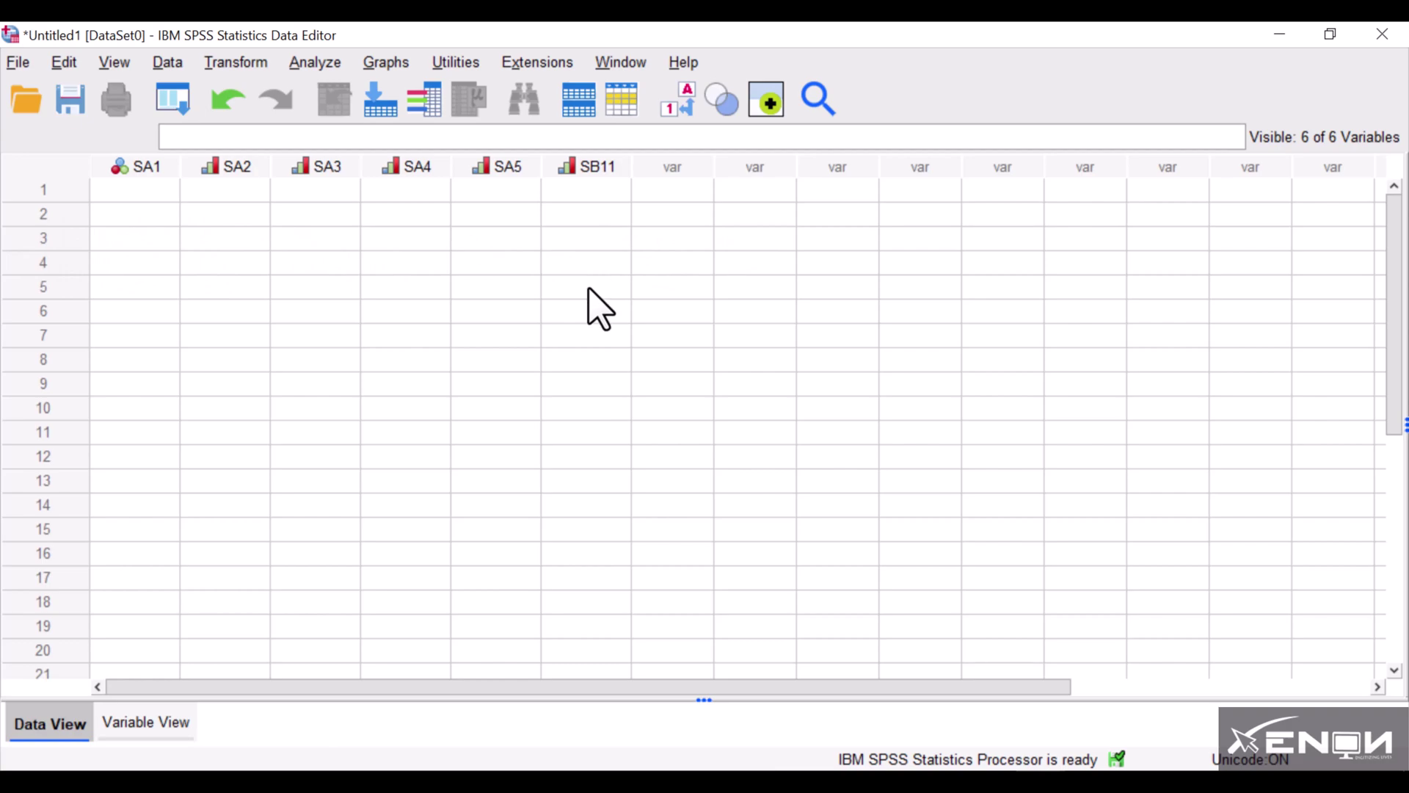
{"action": "key", "text": "alt+Tab"}
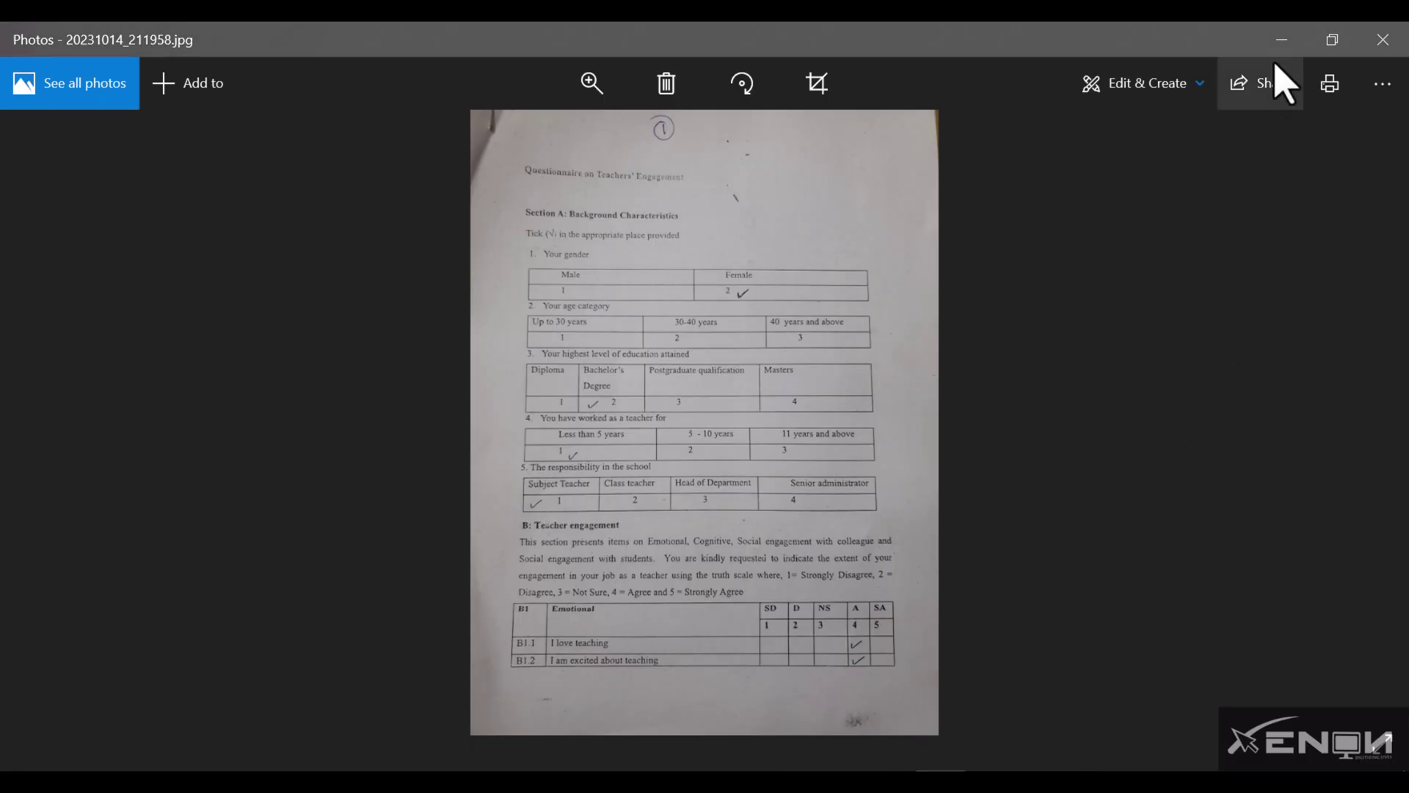
{"action": "left_click", "coordinate": [1343, 35]}
{"action": "left_click_drag", "start_coordinate": [455, 39], "coordinate": [1405, 103]}
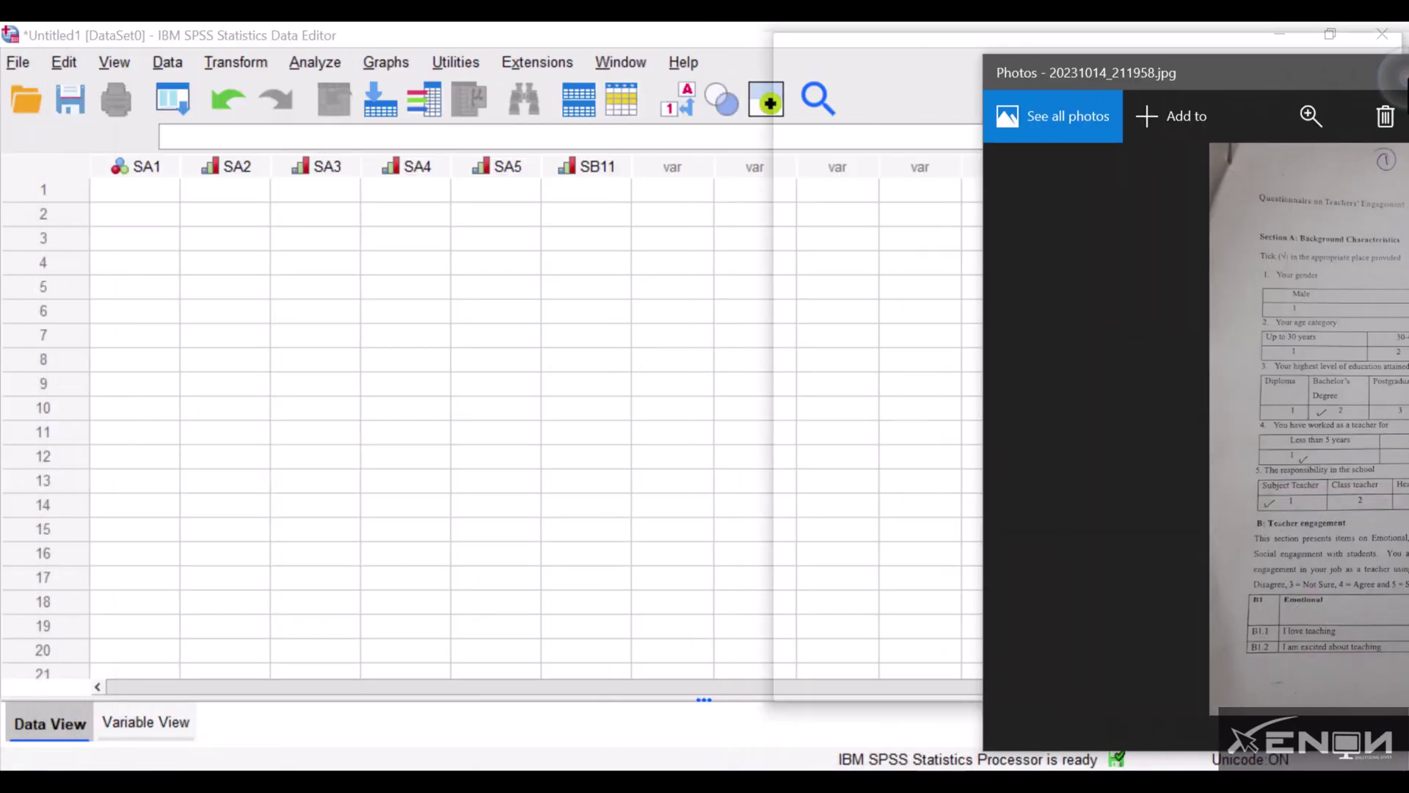
Step: Snap SPSS to the left half and zoom the photo into Section A
{"action": "left_click", "coordinate": [639, 279]}
{"action": "left_click", "coordinate": [207, 303]}
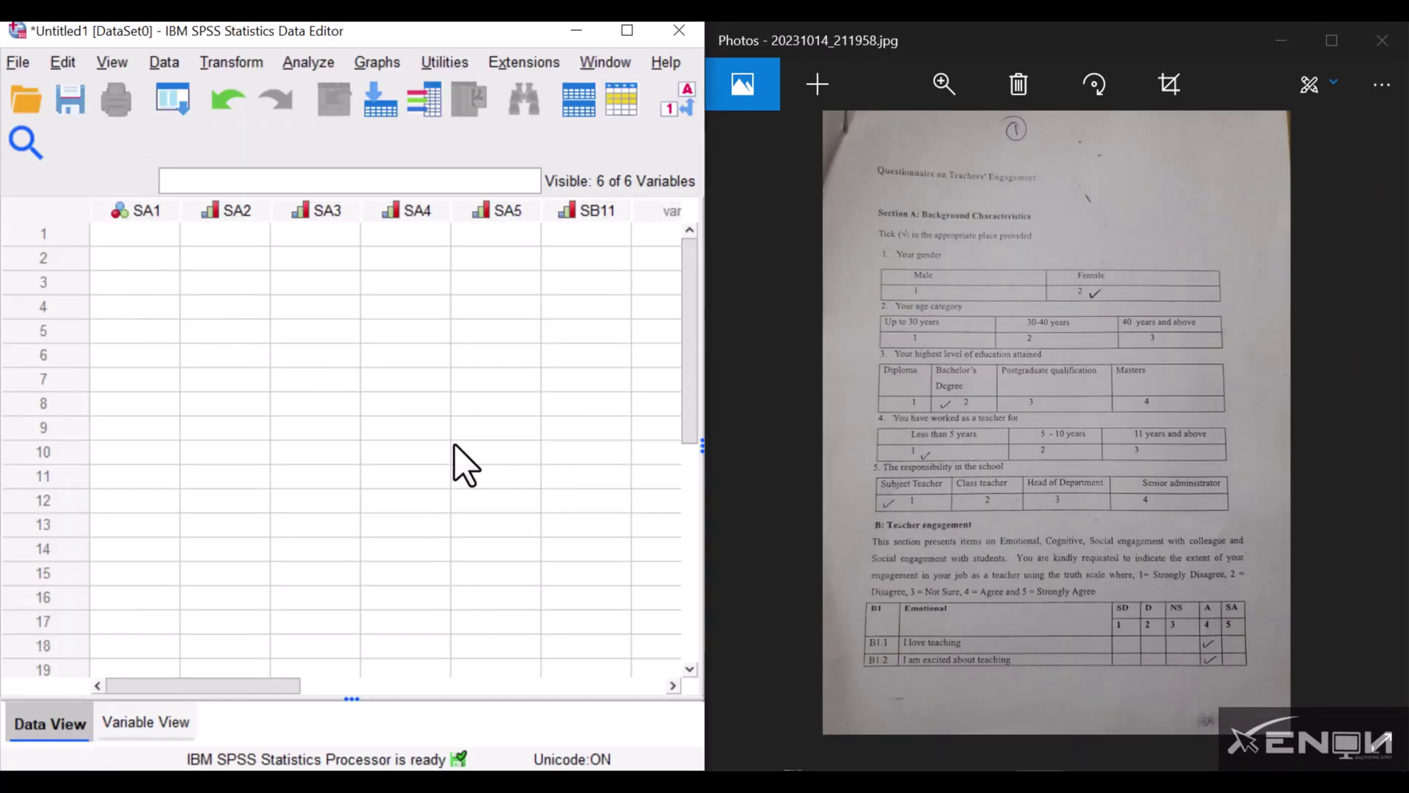
{"action": "scroll", "coordinate": [1048, 411], "scroll_direction": "up", "scroll_amount": 2}
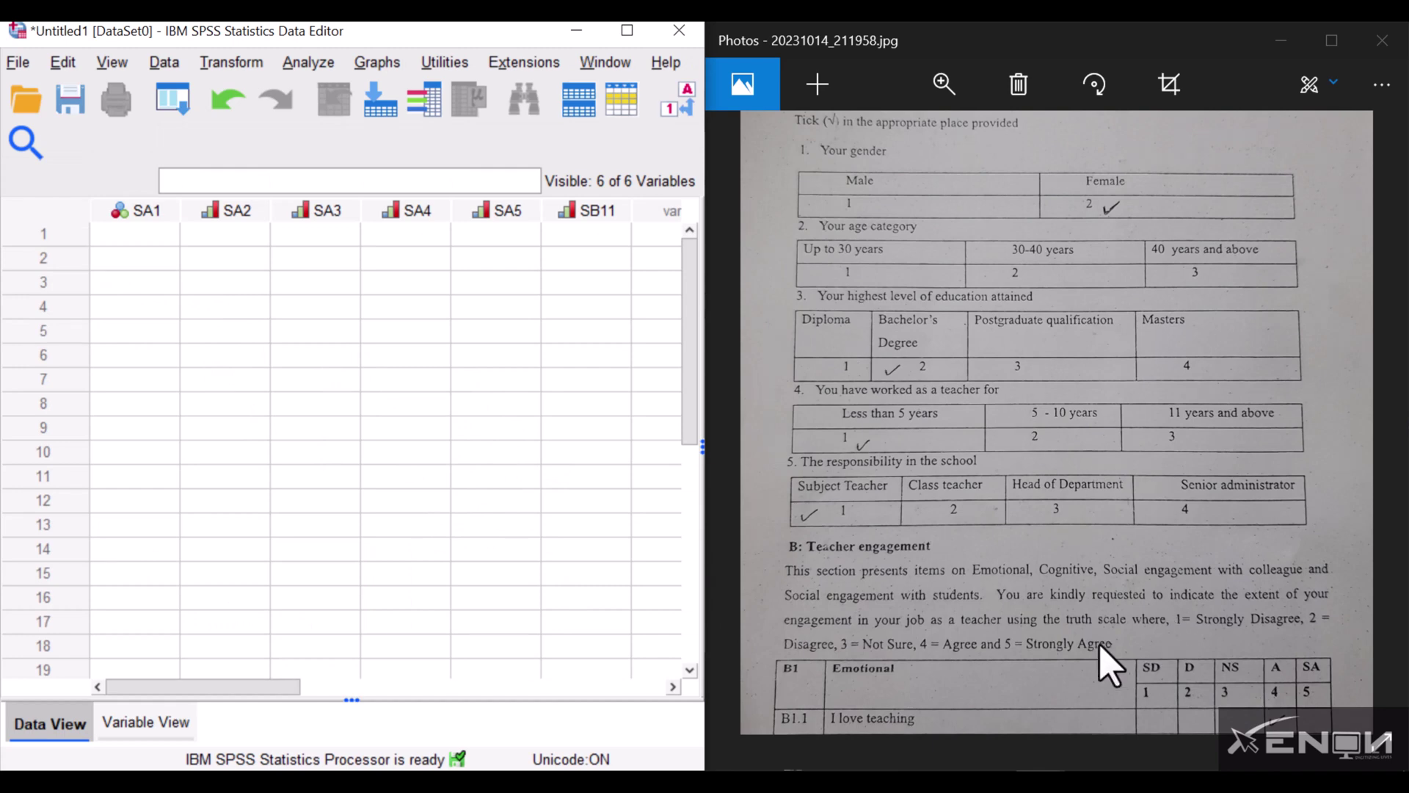
{"action": "scroll", "coordinate": [1100, 513], "scroll_direction": "down", "scroll_amount": 1}
{"action": "scroll", "coordinate": [1104, 513], "scroll_direction": "up", "scroll_amount": 2}
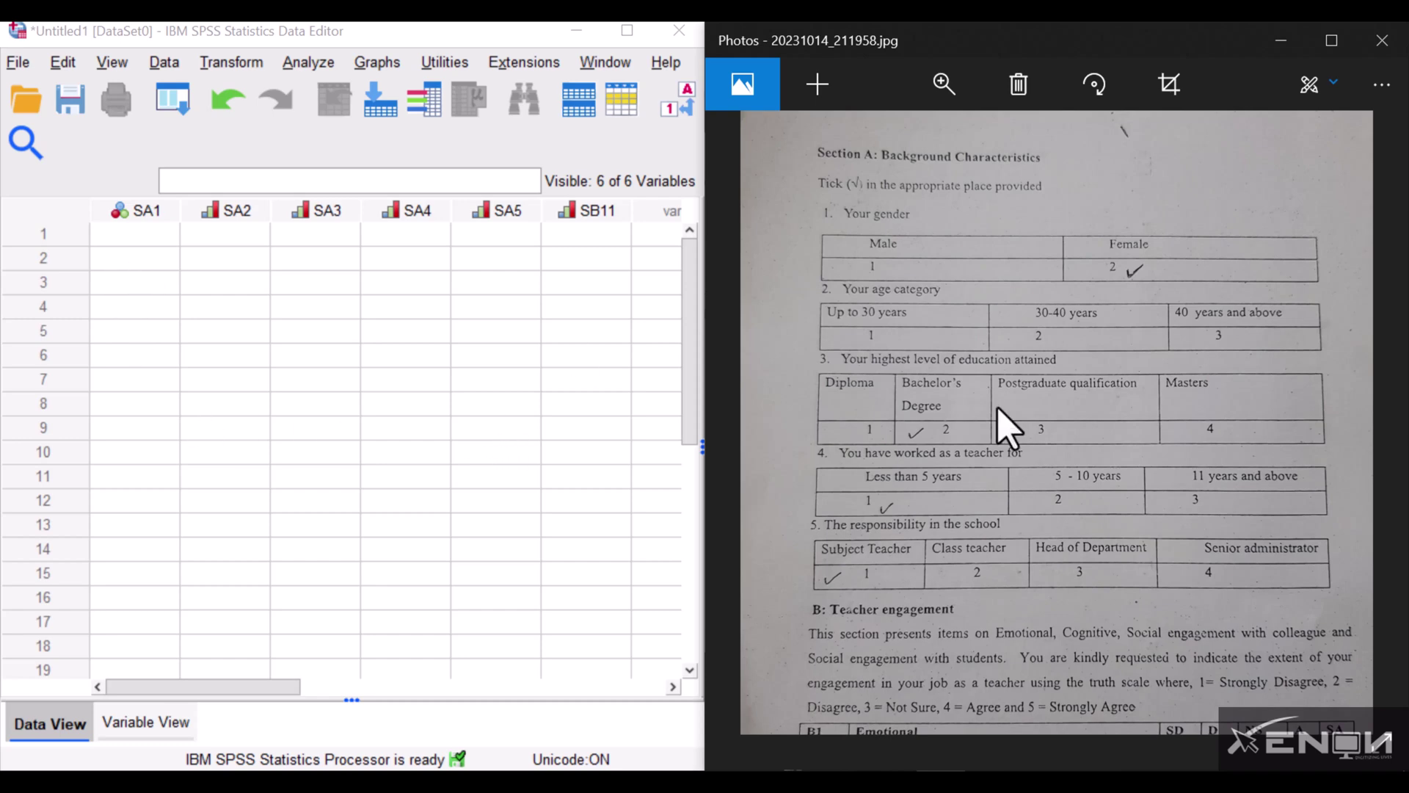
Step: Set row 1's SA1 gender to Female from the cell's dropdown
{"action": "left_click", "coordinate": [150, 262]}
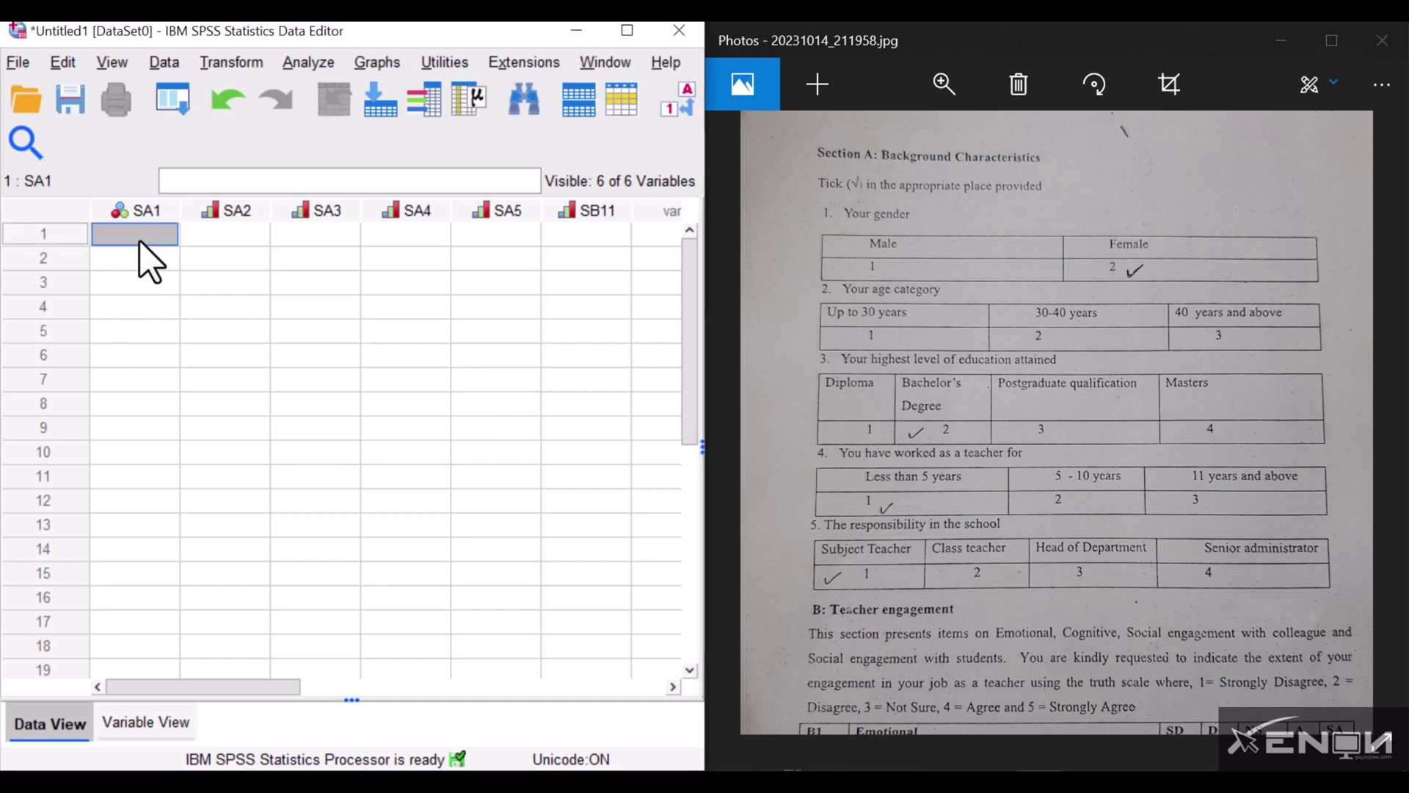
{"action": "double_click", "coordinate": [127, 239]}
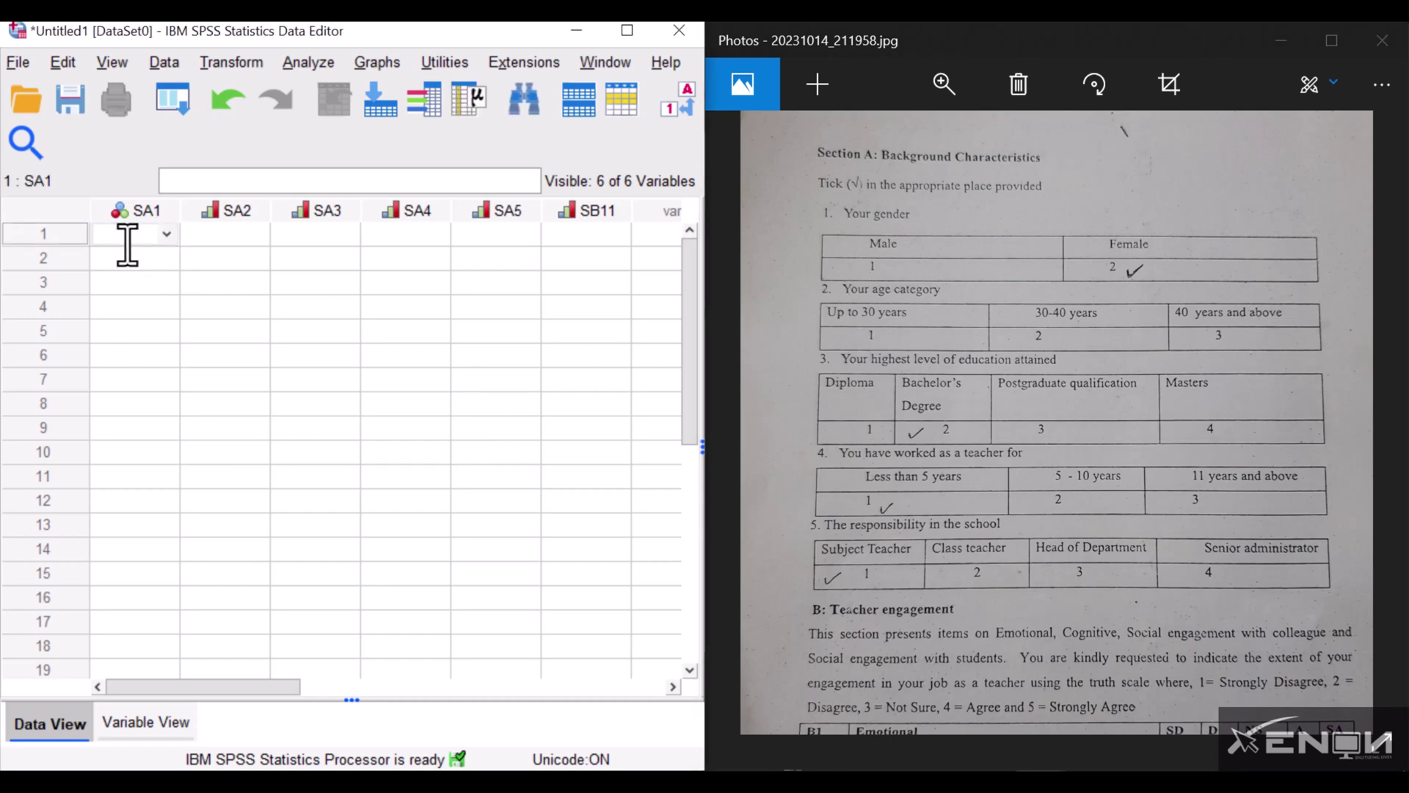
{"action": "left_click", "coordinate": [166, 233]}
{"action": "left_click", "coordinate": [165, 233]}
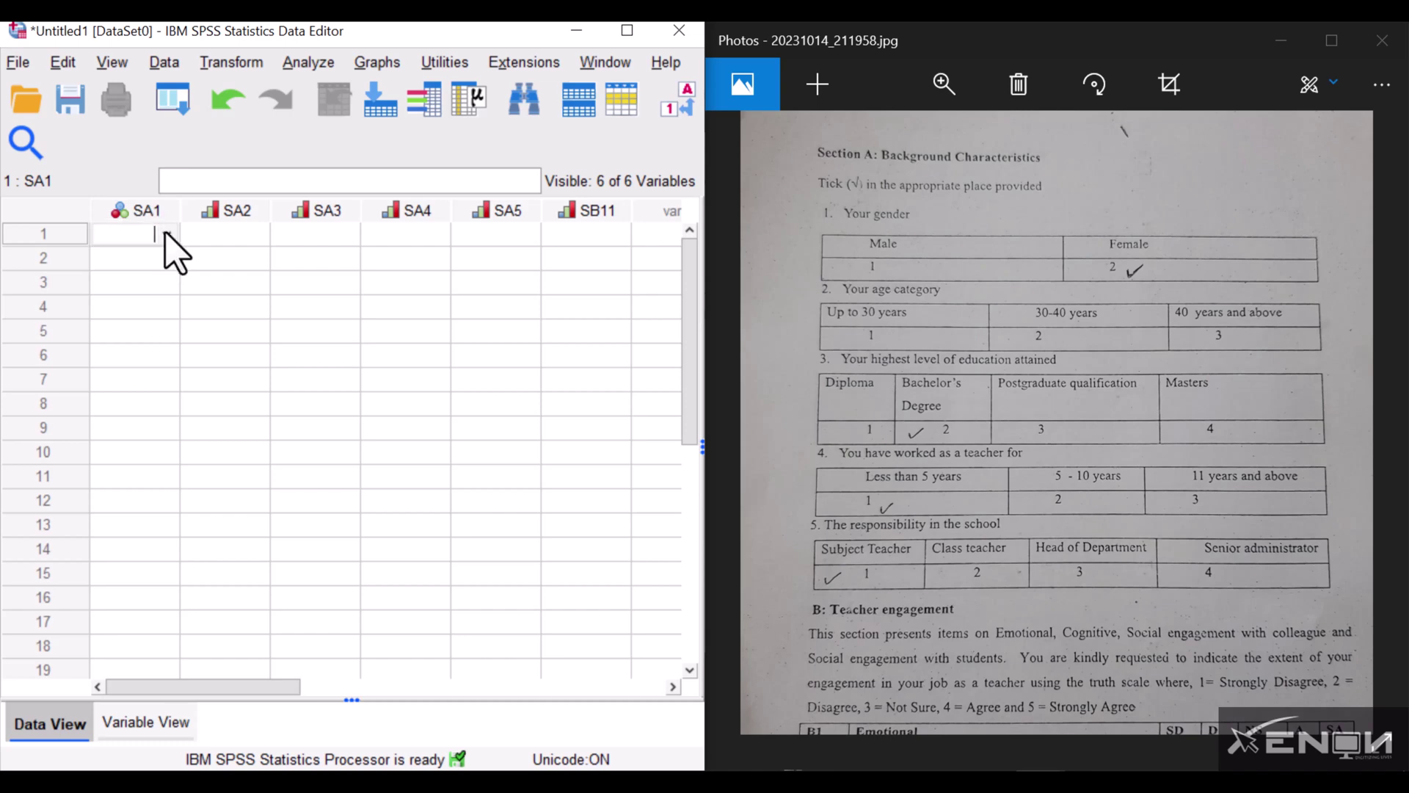
{"action": "left_click", "coordinate": [165, 233]}
{"action": "left_click", "coordinate": [166, 233]}
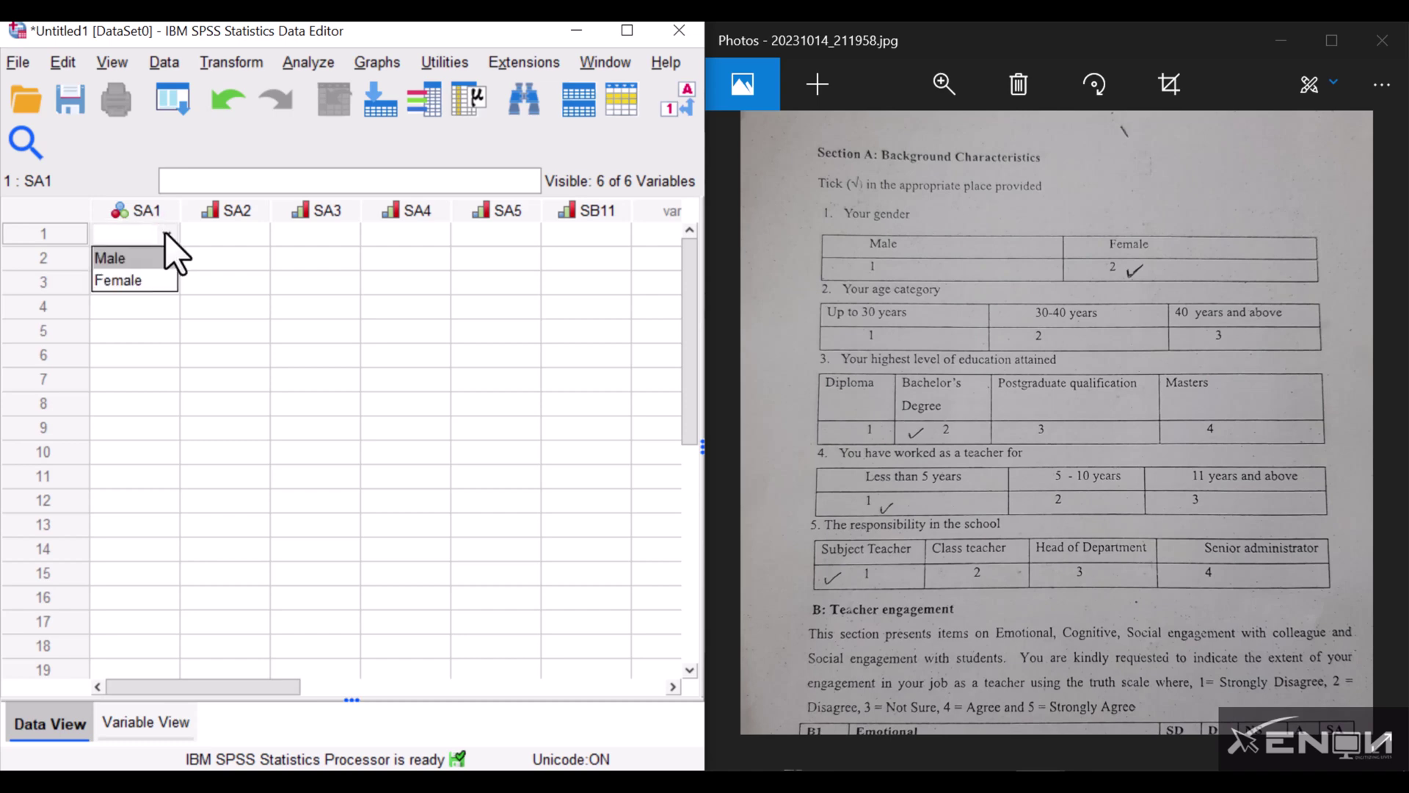
{"action": "left_click", "coordinate": [162, 279]}
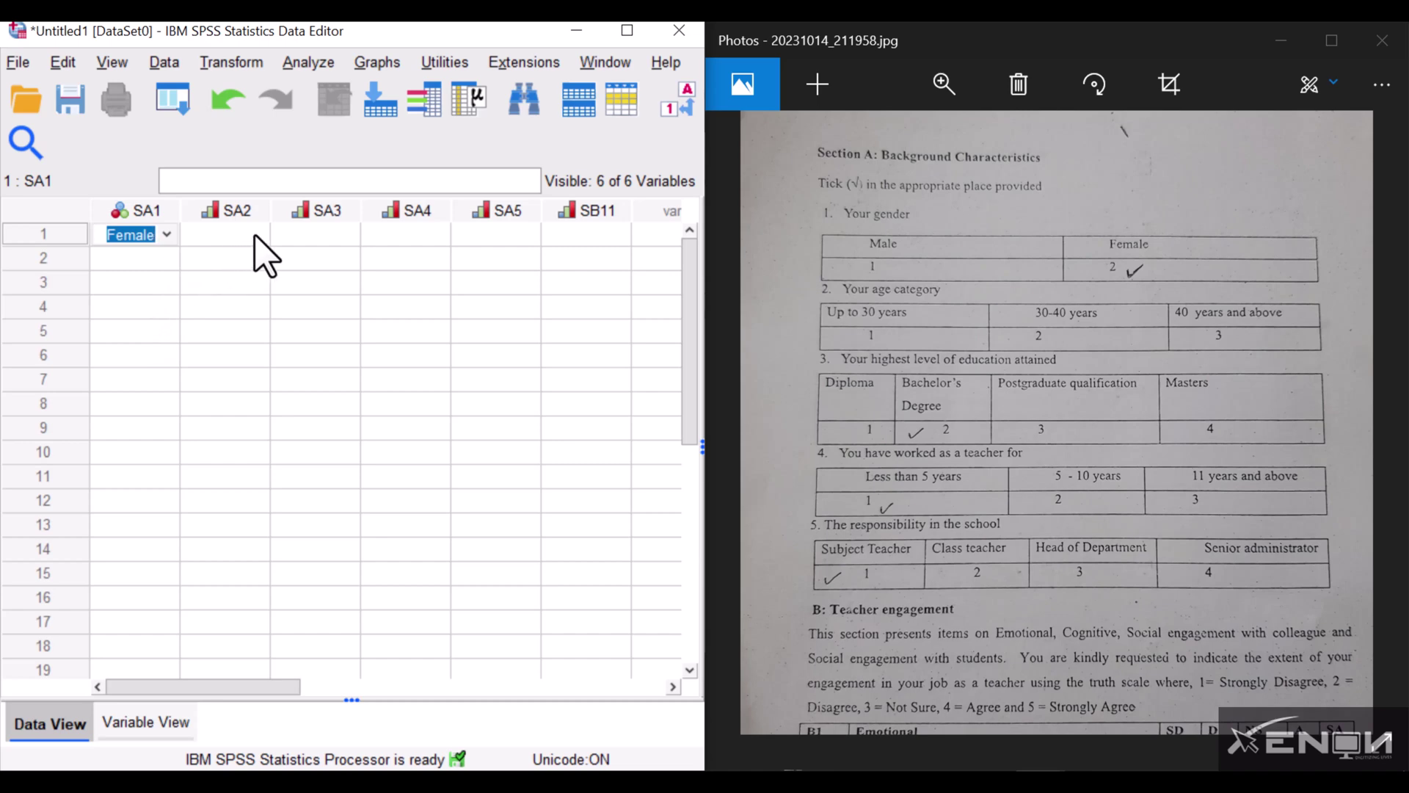
Step: Set row 1's SA3 education level to bachelors degree
{"action": "left_click", "coordinate": [341, 234]}
{"action": "left_click", "coordinate": [345, 235]}
{"action": "left_click", "coordinate": [348, 233]}
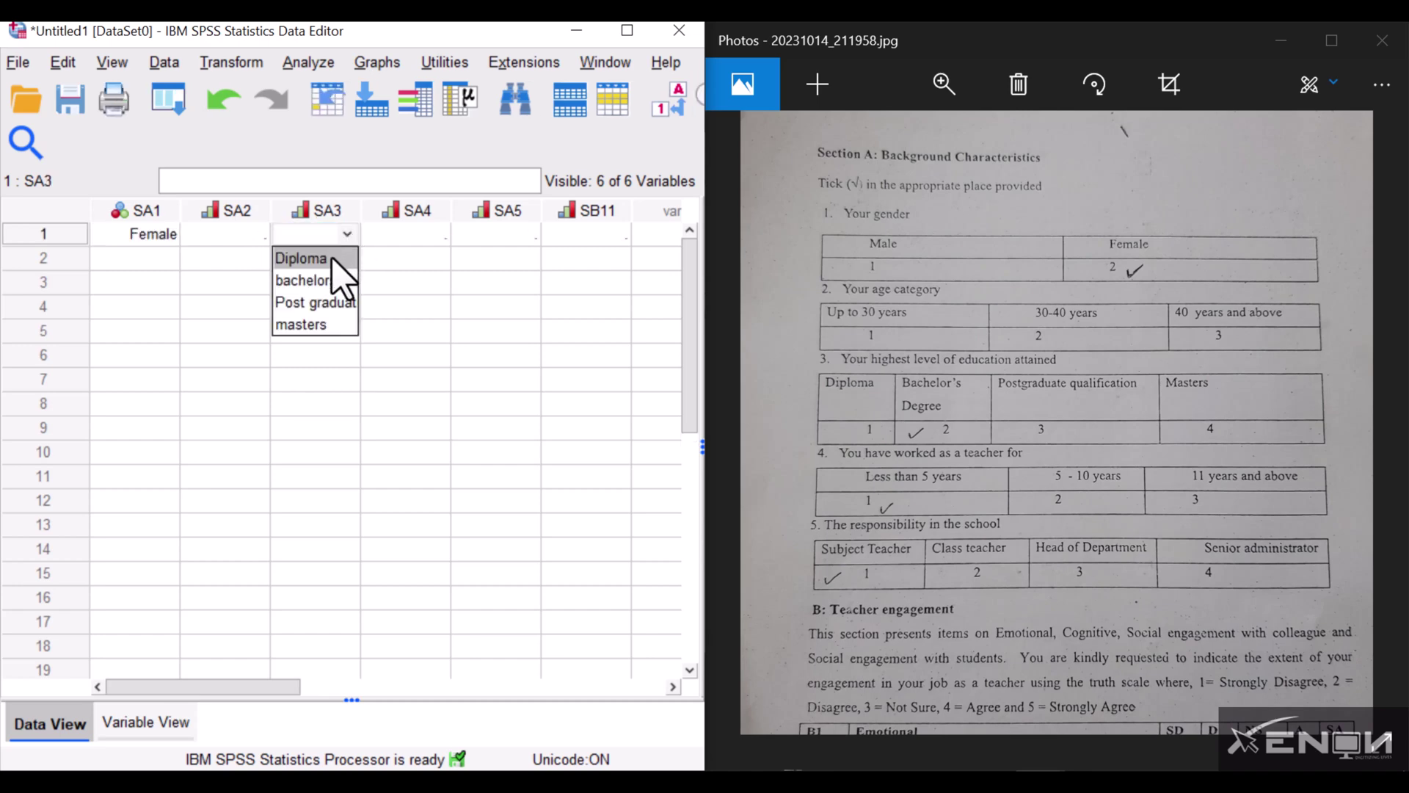
{"action": "left_click", "coordinate": [332, 279]}
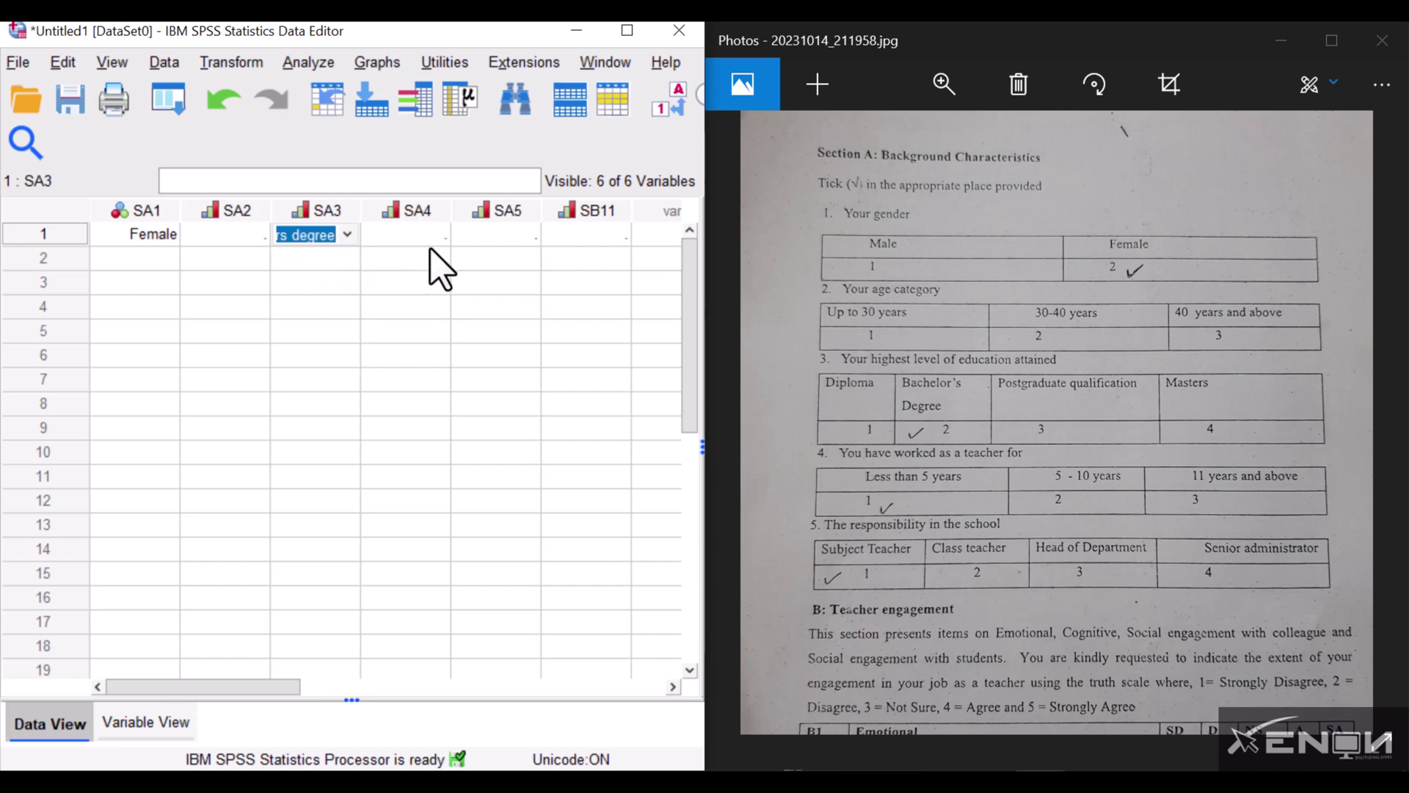
{"action": "left_click", "coordinate": [444, 234]}
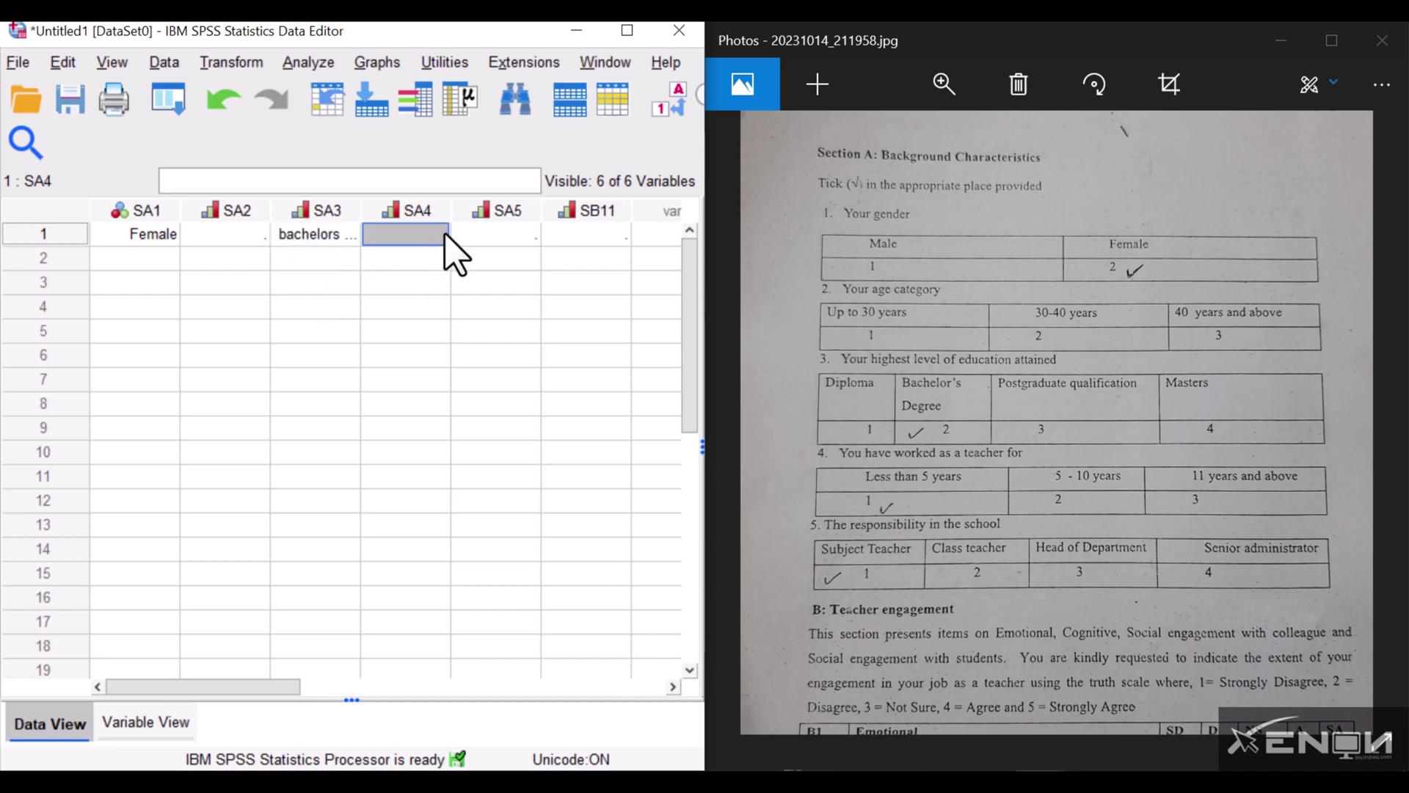
Step: Set row 1's SA4 to less than 5 years and SA5 to Subject teacher
{"action": "double_click", "coordinate": [444, 234]}
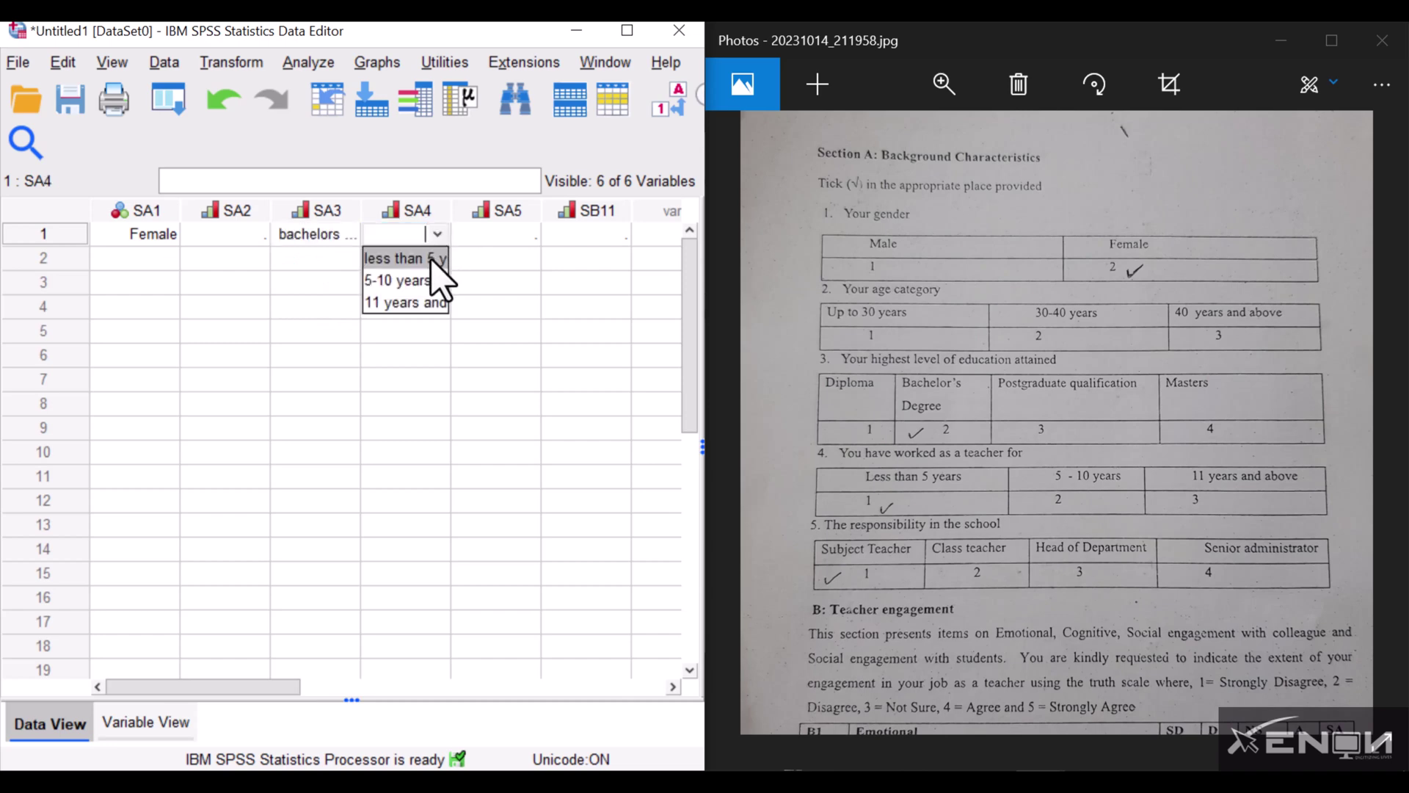
{"action": "left_click", "coordinate": [433, 261]}
{"action": "left_click", "coordinate": [527, 235]}
{"action": "double_click", "coordinate": [529, 235]}
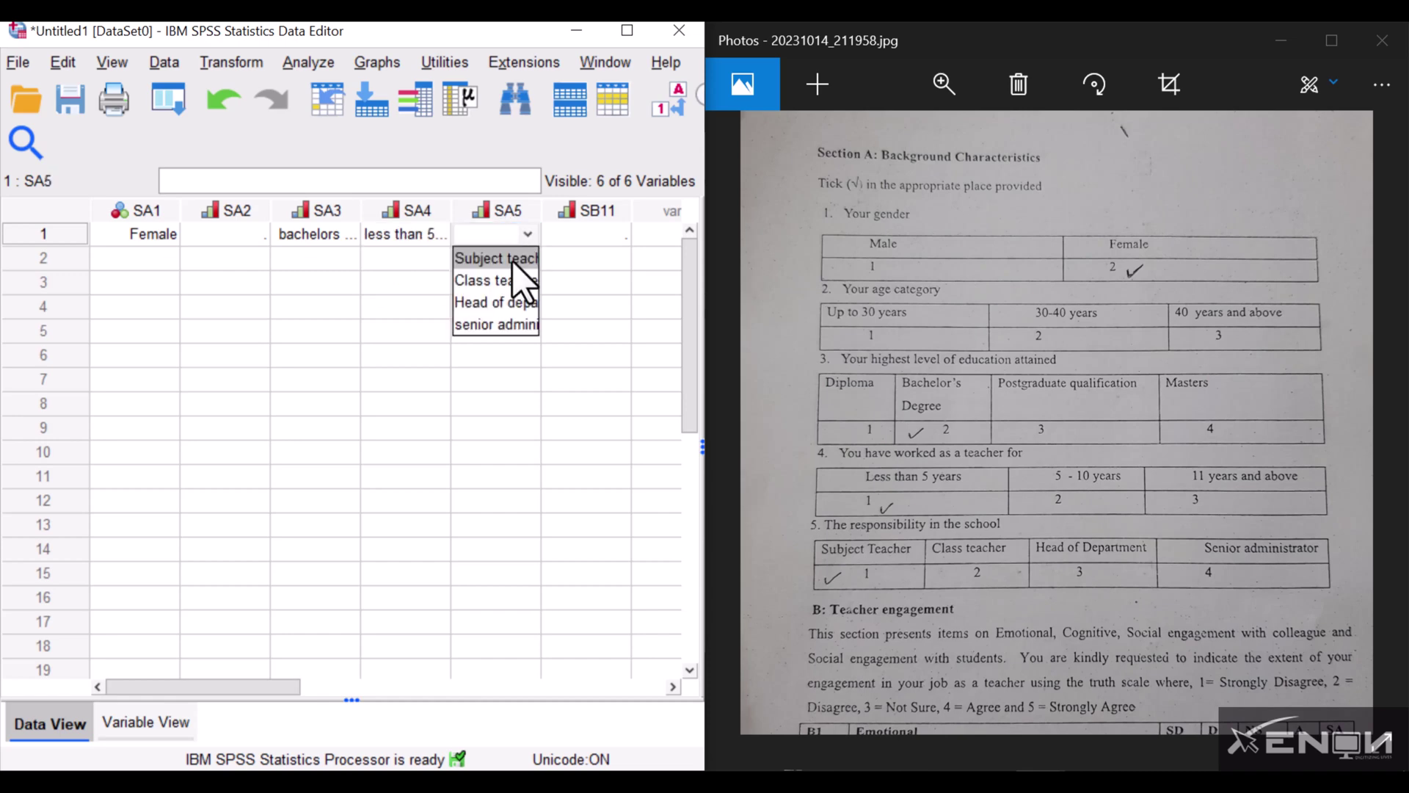
{"action": "left_click", "coordinate": [516, 259]}
Step: Check the questionnaire photo and set row 1's SB11 to Agree
{"action": "left_click", "coordinate": [620, 236]}
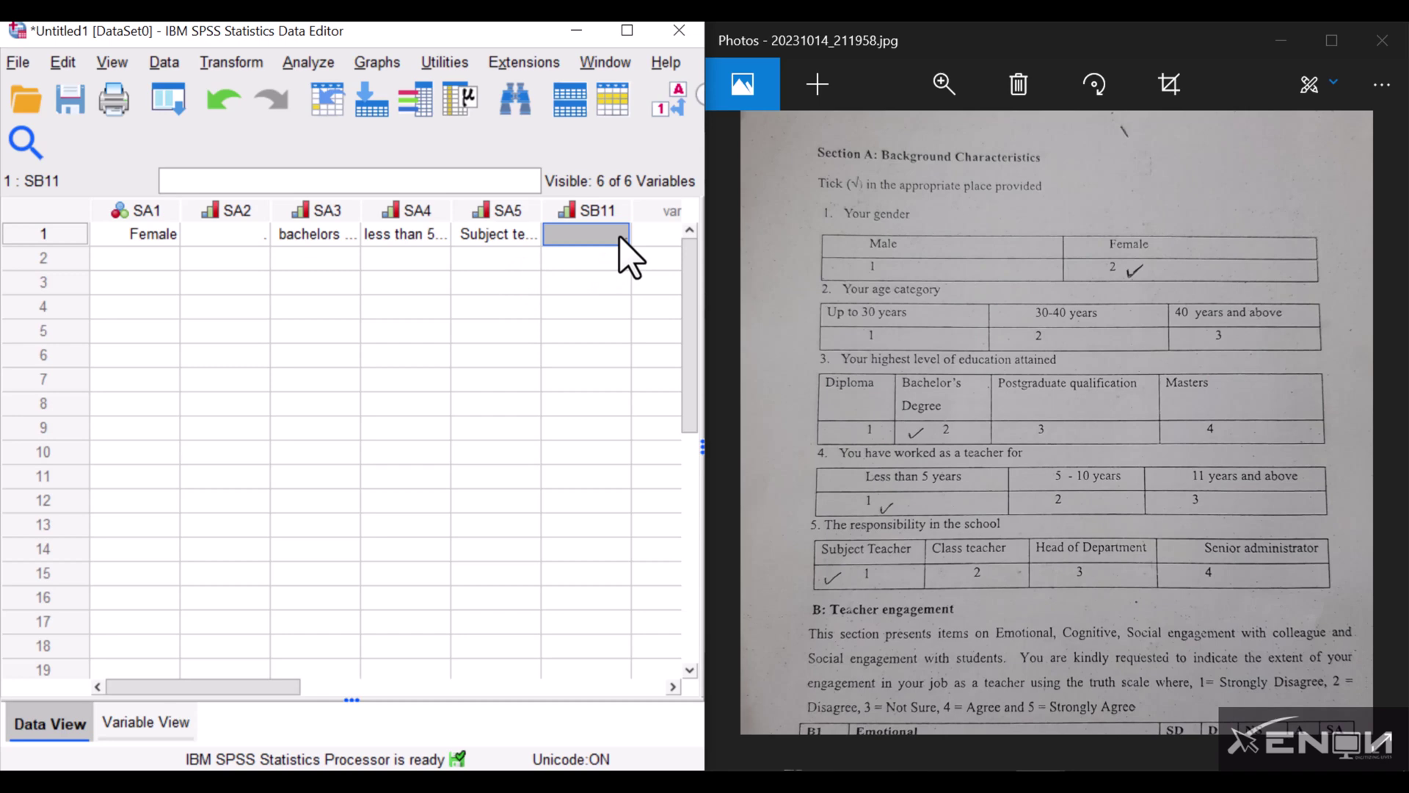
{"action": "double_click", "coordinate": [620, 236]}
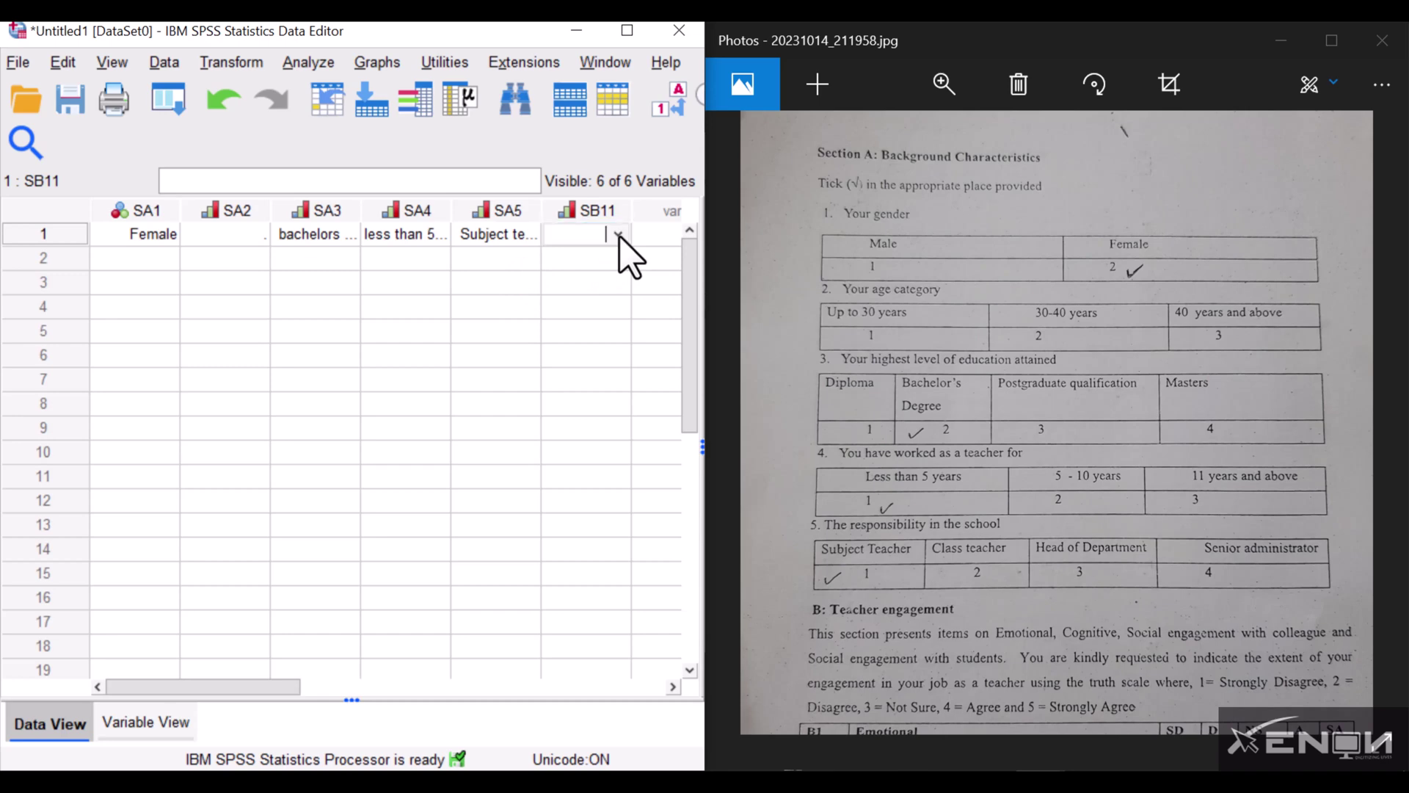
{"action": "left_click", "coordinate": [1195, 488]}
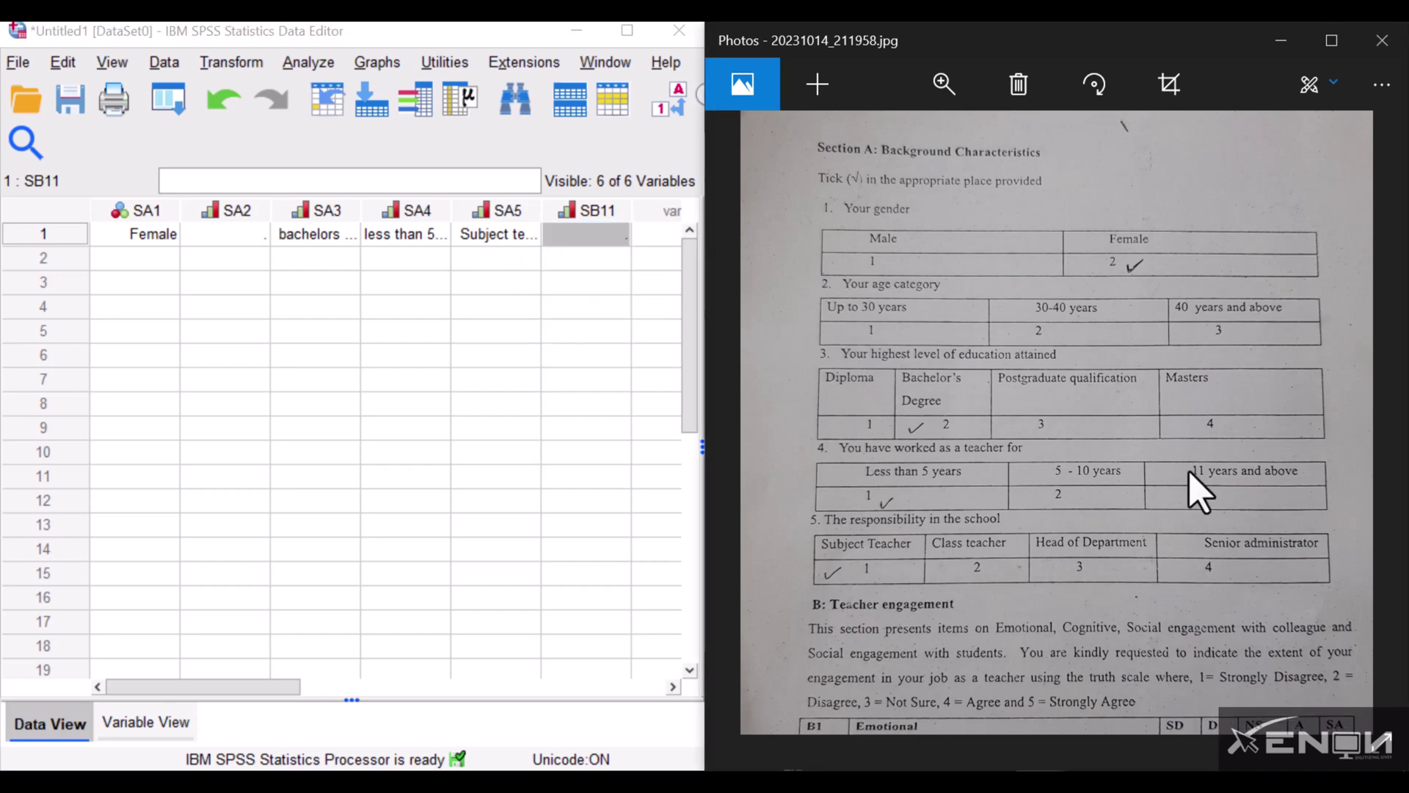
{"action": "scroll", "coordinate": [1195, 488], "scroll_direction": "down", "scroll_amount": 3}
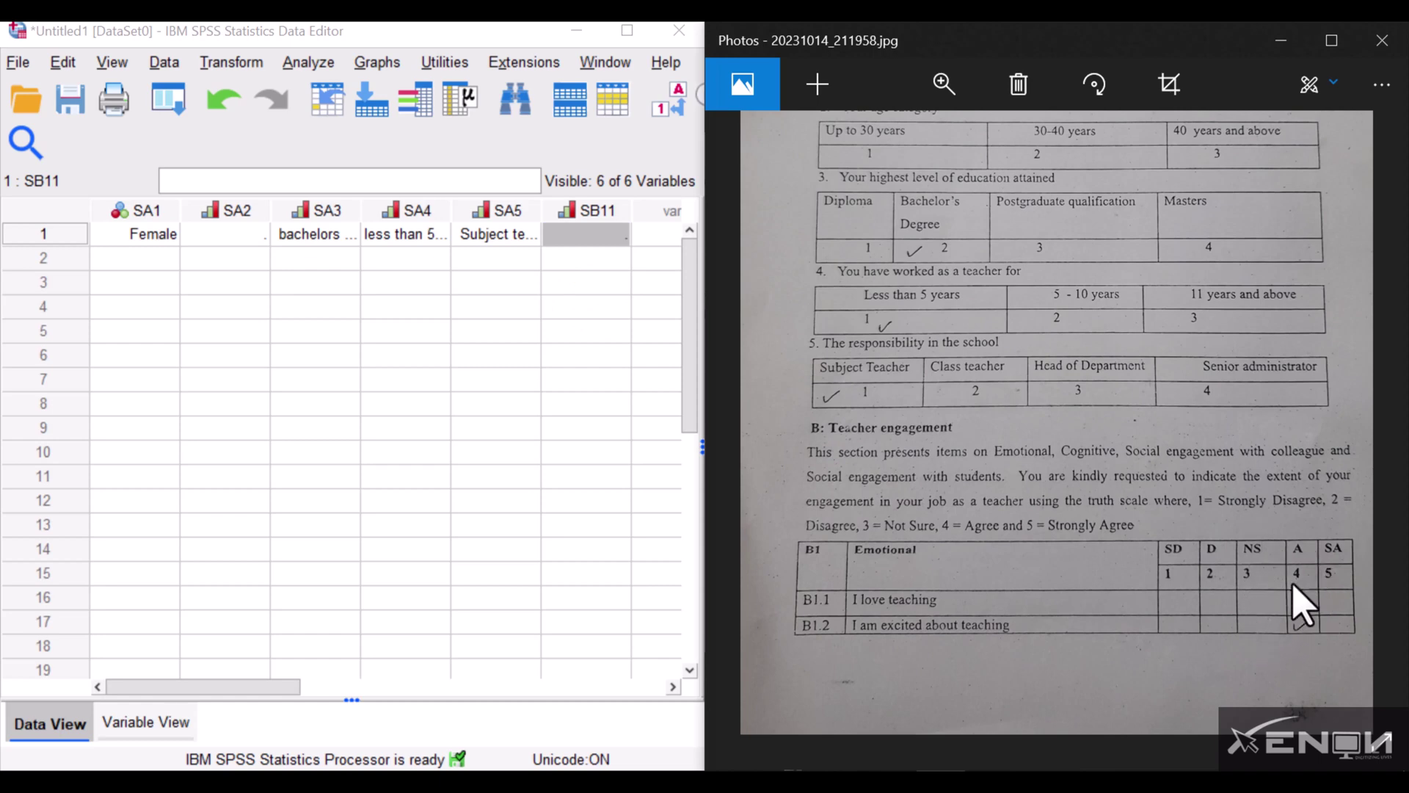
{"action": "double_click", "coordinate": [620, 236]}
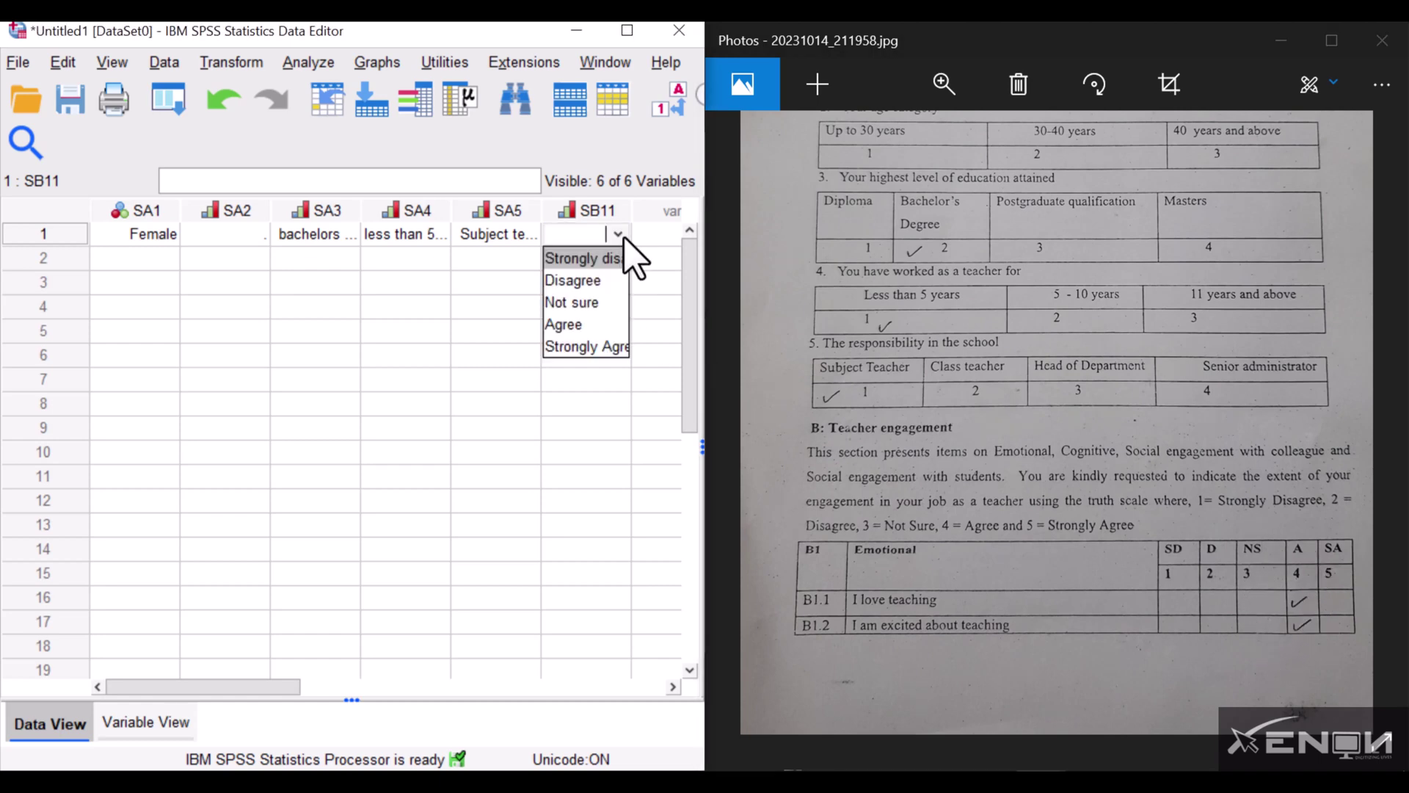
{"action": "left_click", "coordinate": [571, 325]}
{"action": "left_click_drag", "start_coordinate": [258, 684], "coordinate": [299, 683]}
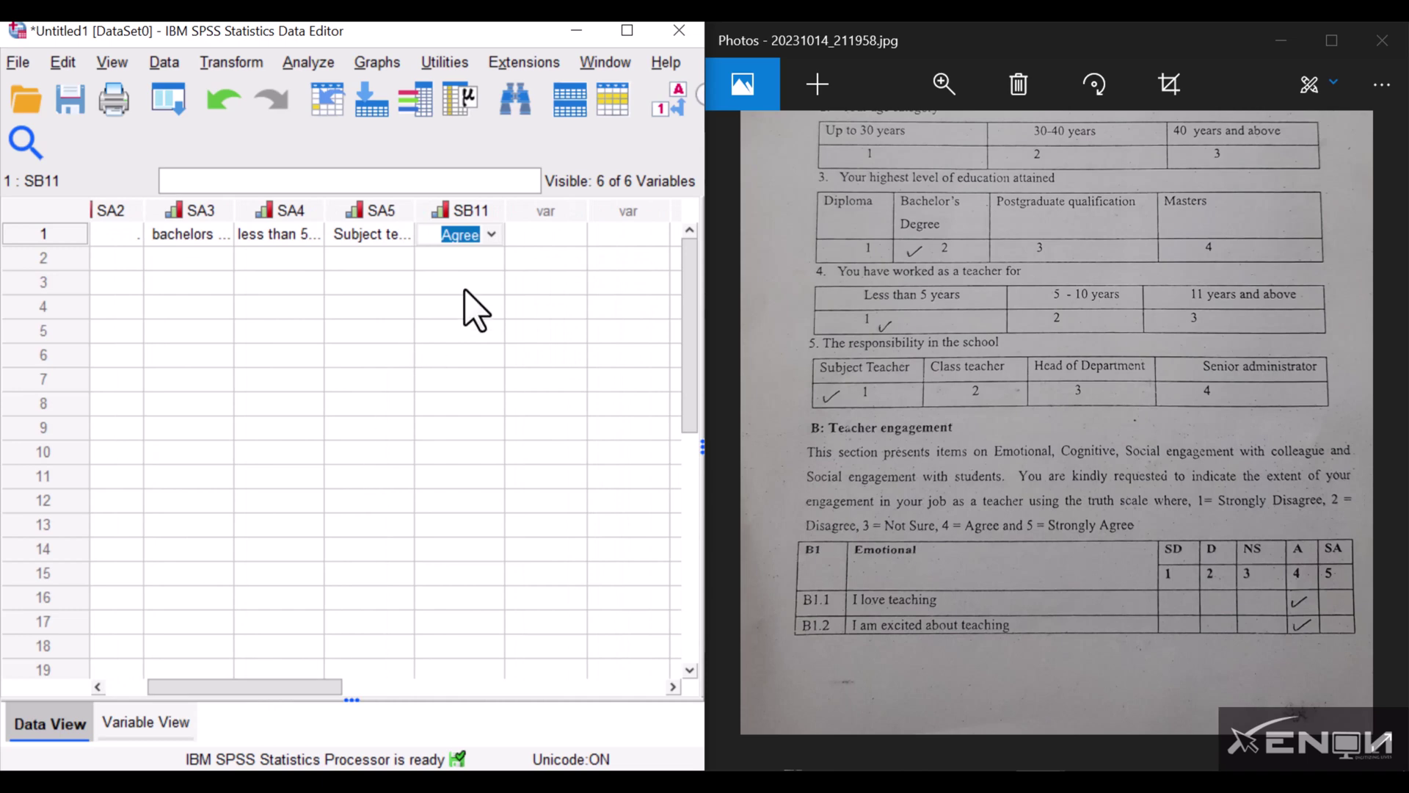
{"action": "left_click", "coordinate": [575, 238]}
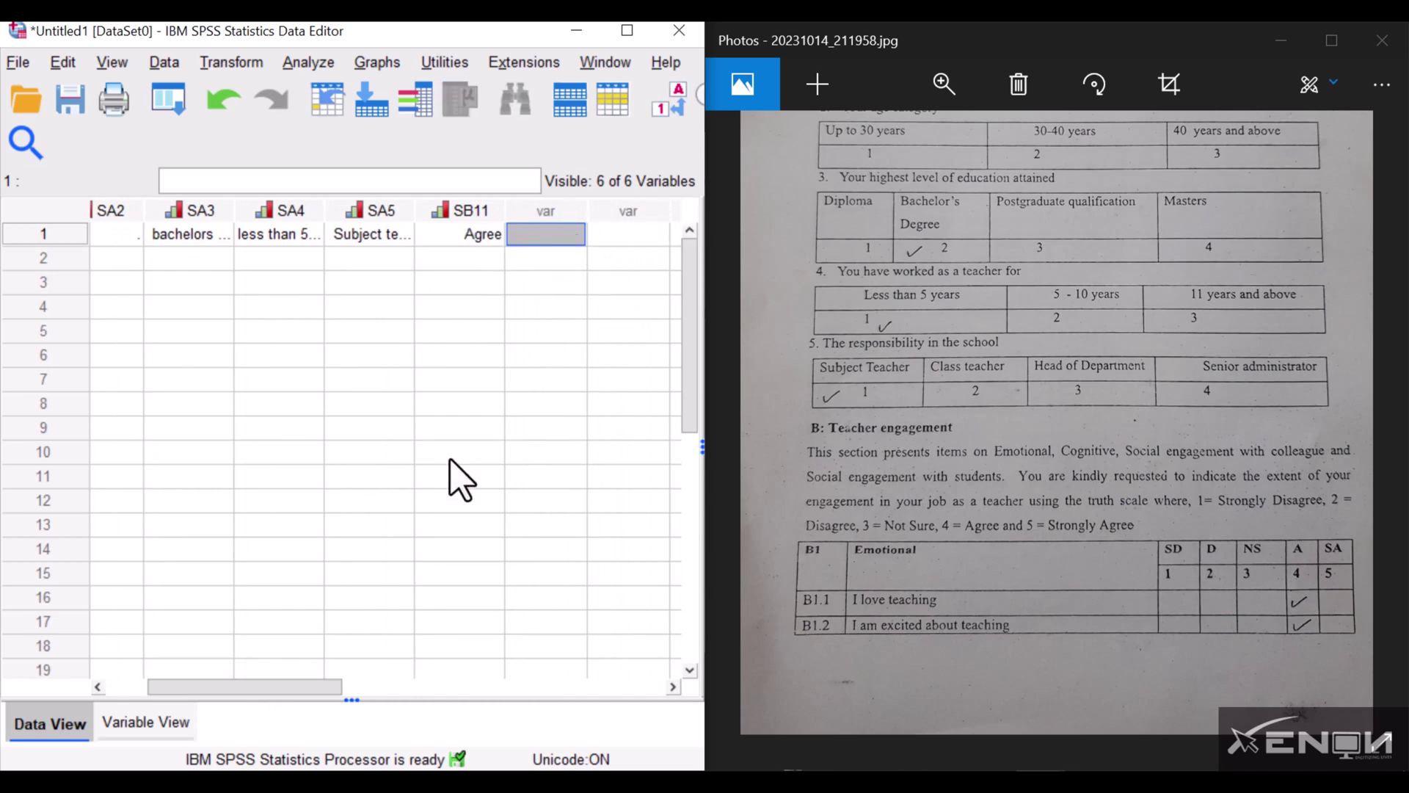
{"action": "left_click_drag", "start_coordinate": [297, 686], "coordinate": [182, 679]}
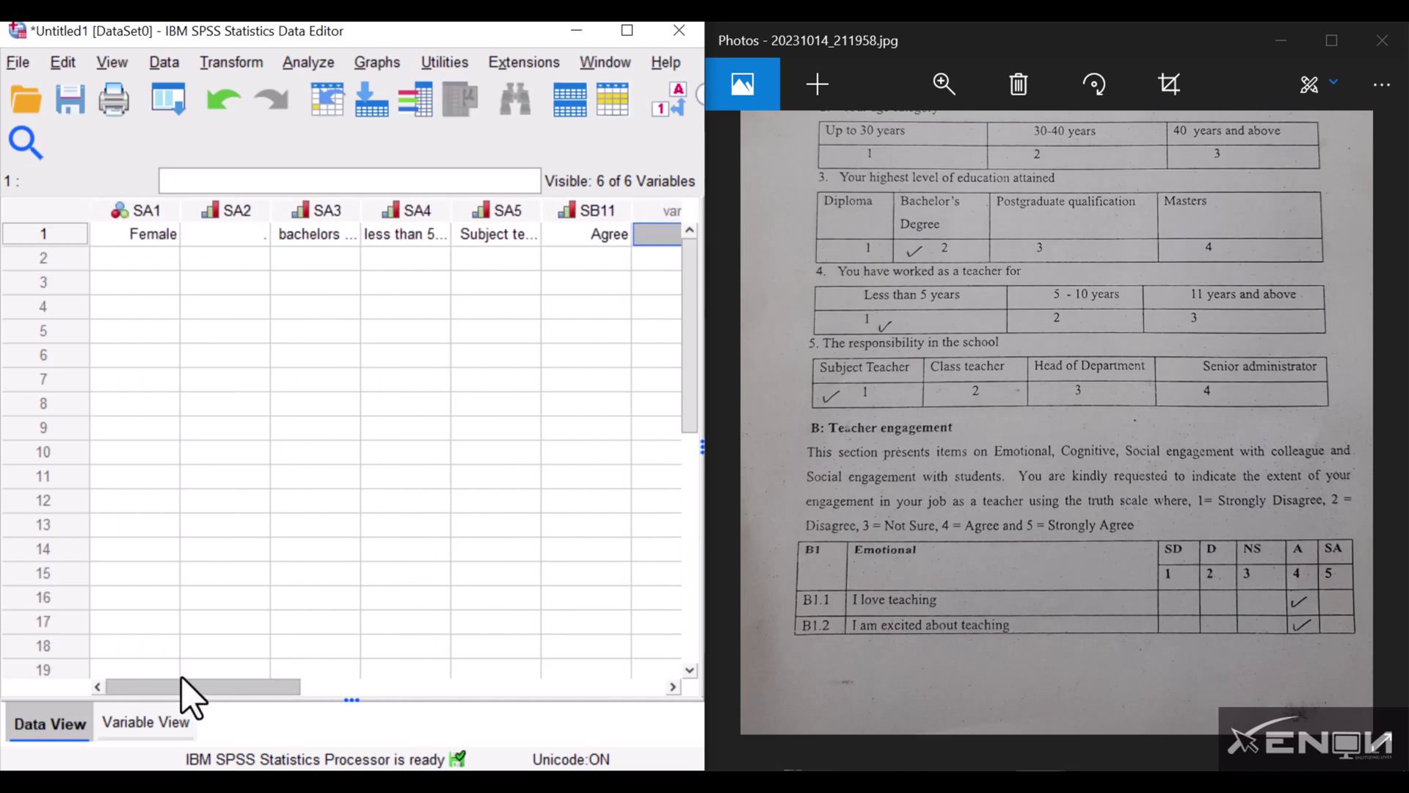
{"action": "double_click", "coordinate": [1053, 440]}
Step: Advance Photos to the second questionnaire and return to the SPSS data editor
{"action": "left_click", "coordinate": [1356, 424]}
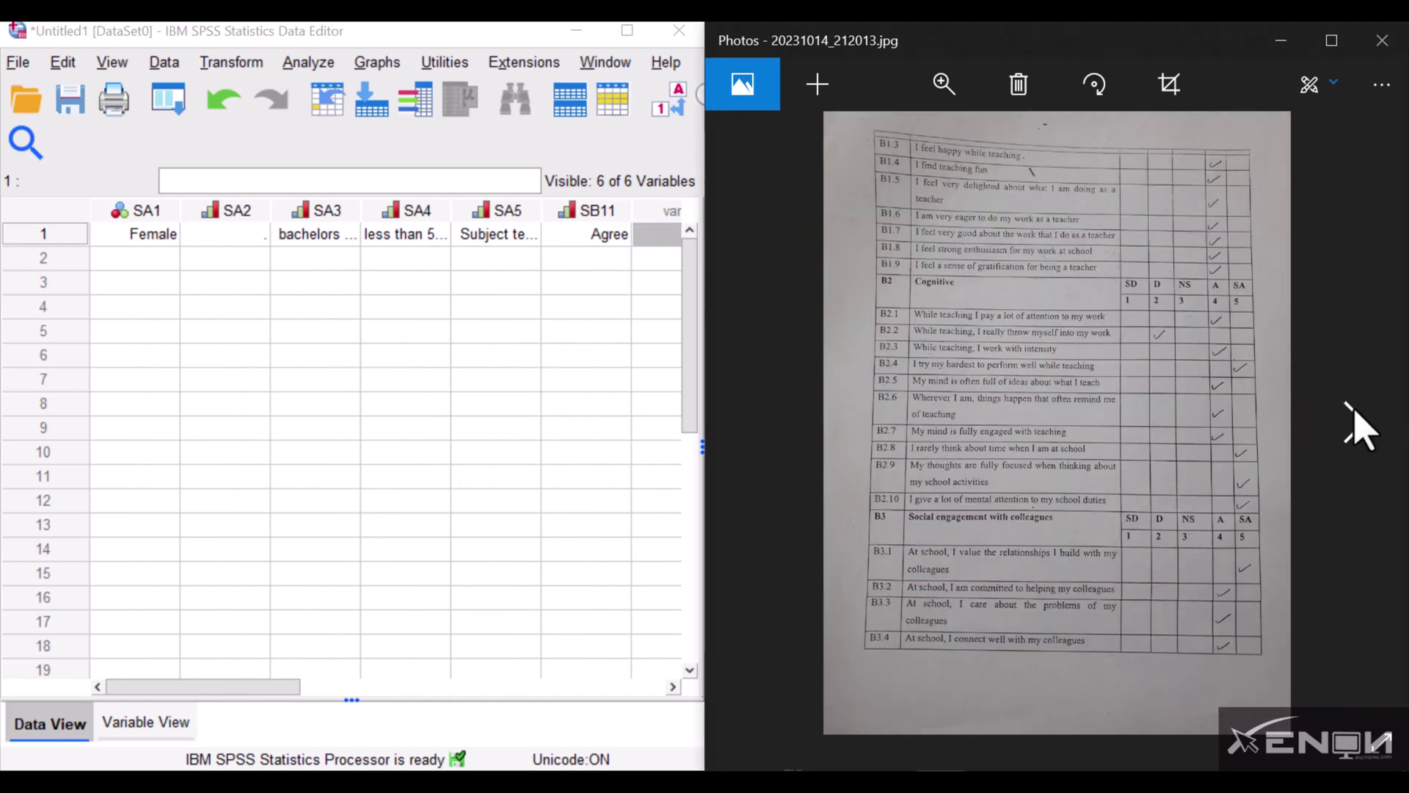
{"action": "left_click", "coordinate": [1357, 424]}
{"action": "left_click", "coordinate": [1356, 424]}
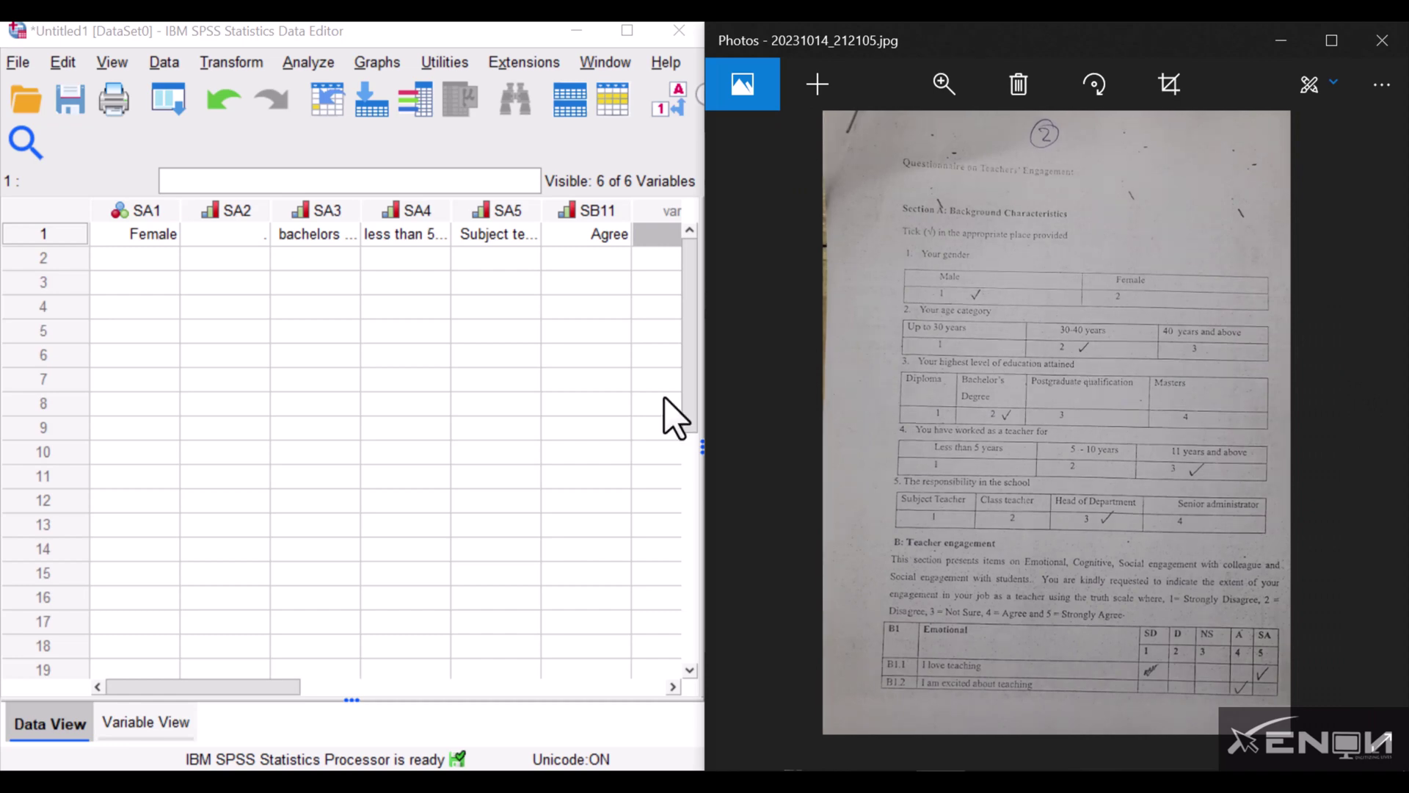
{"action": "left_click", "coordinate": [205, 687]}
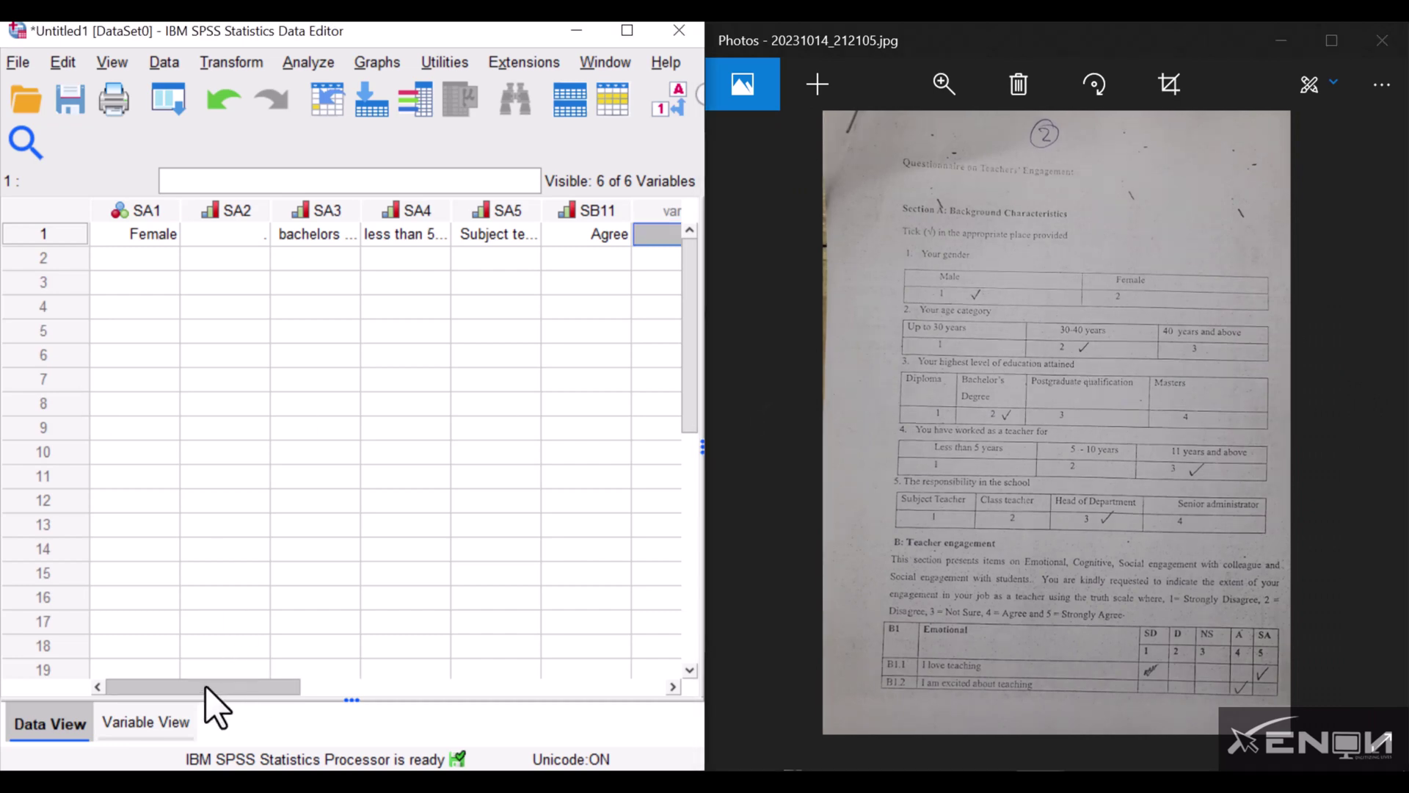
Step: Set row 2's SA1 to Male and SA2 to 30-40 years
{"action": "left_click", "coordinate": [150, 260]}
{"action": "double_click", "coordinate": [158, 264]}
{"action": "left_click", "coordinate": [162, 259]}
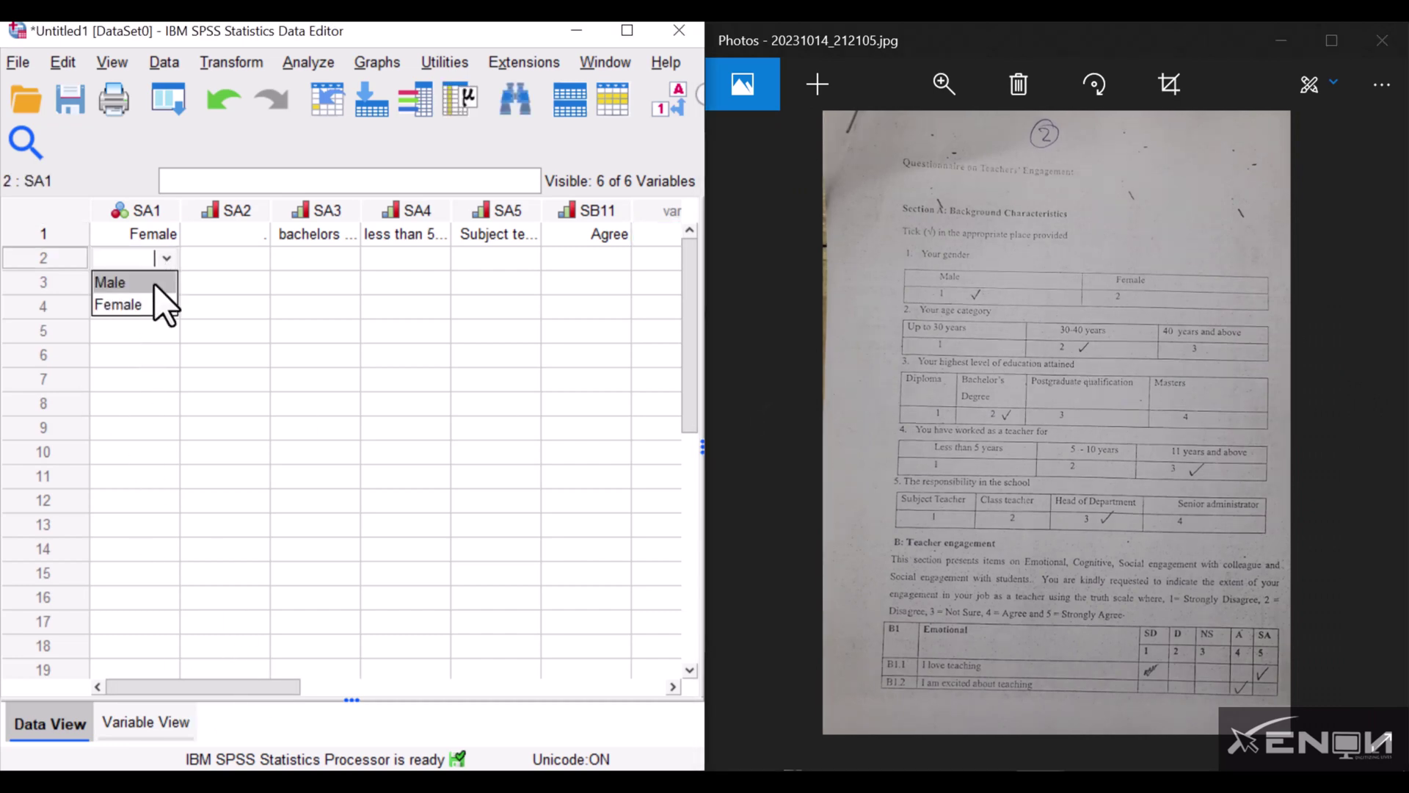
{"action": "left_click", "coordinate": [156, 280]}
{"action": "left_click", "coordinate": [264, 260]}
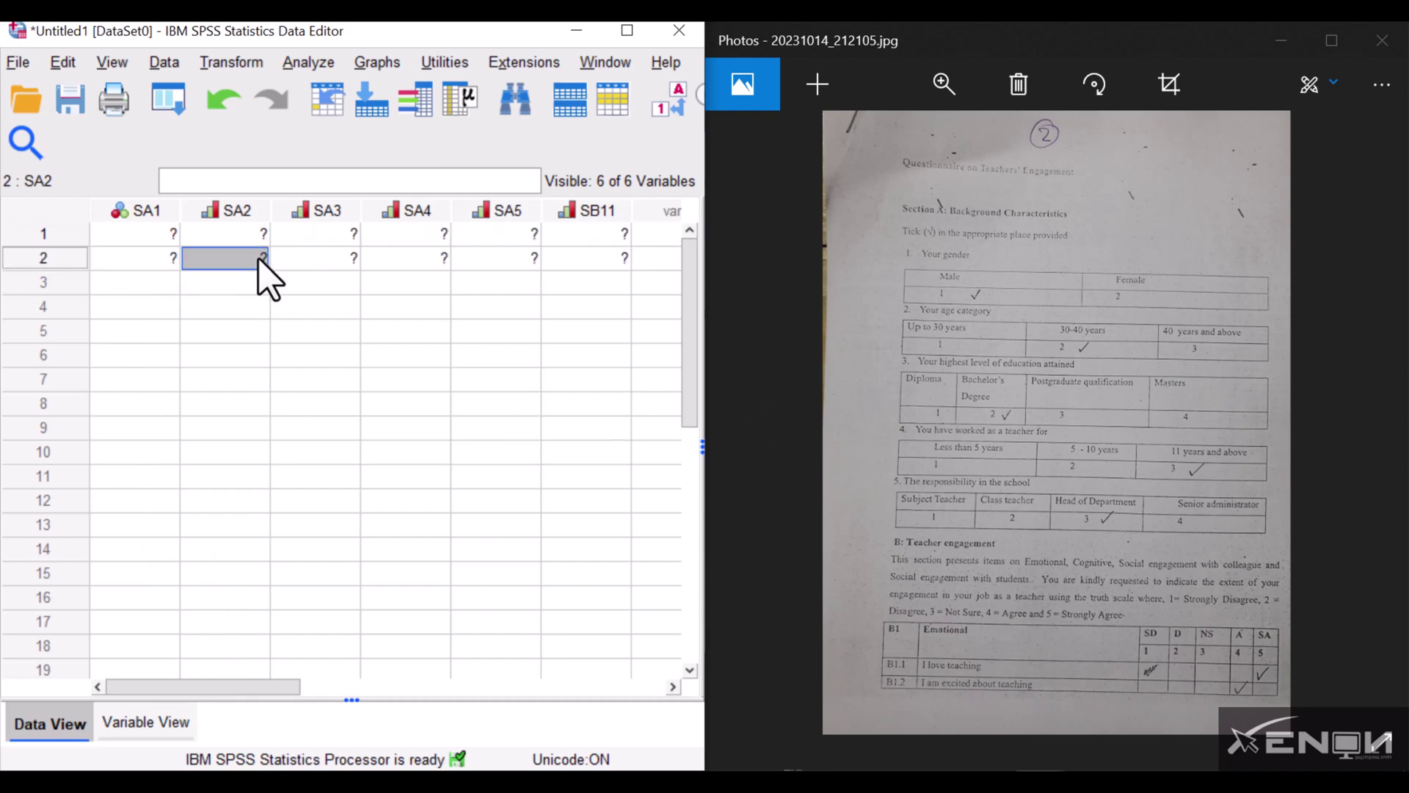
{"action": "double_click", "coordinate": [258, 261]}
{"action": "left_click", "coordinate": [256, 258]}
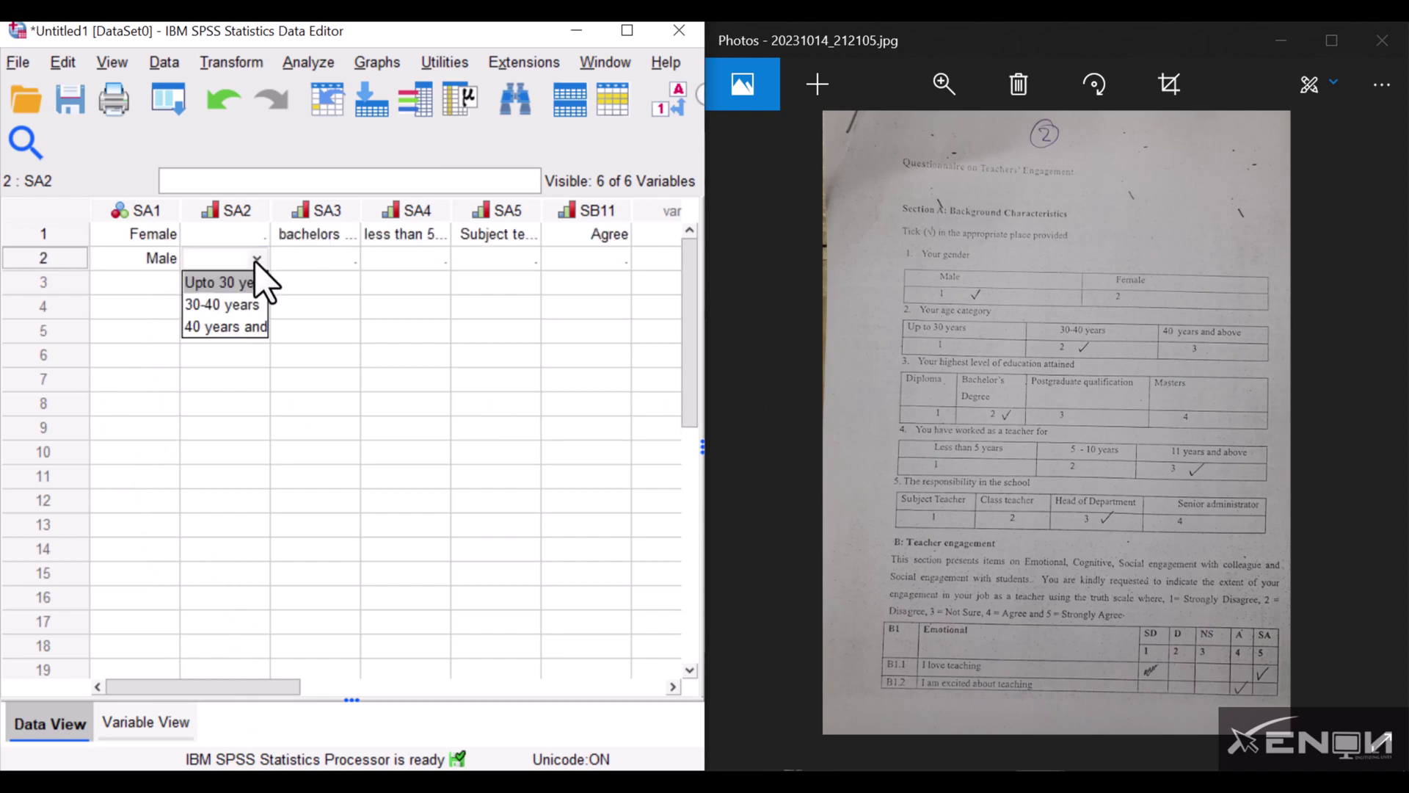
{"action": "left_click", "coordinate": [251, 305]}
Step: Set row 2's SA3 to bachelors degree and SA4 to 11 years and above
{"action": "double_click", "coordinate": [345, 261]}
{"action": "left_click", "coordinate": [347, 259]}
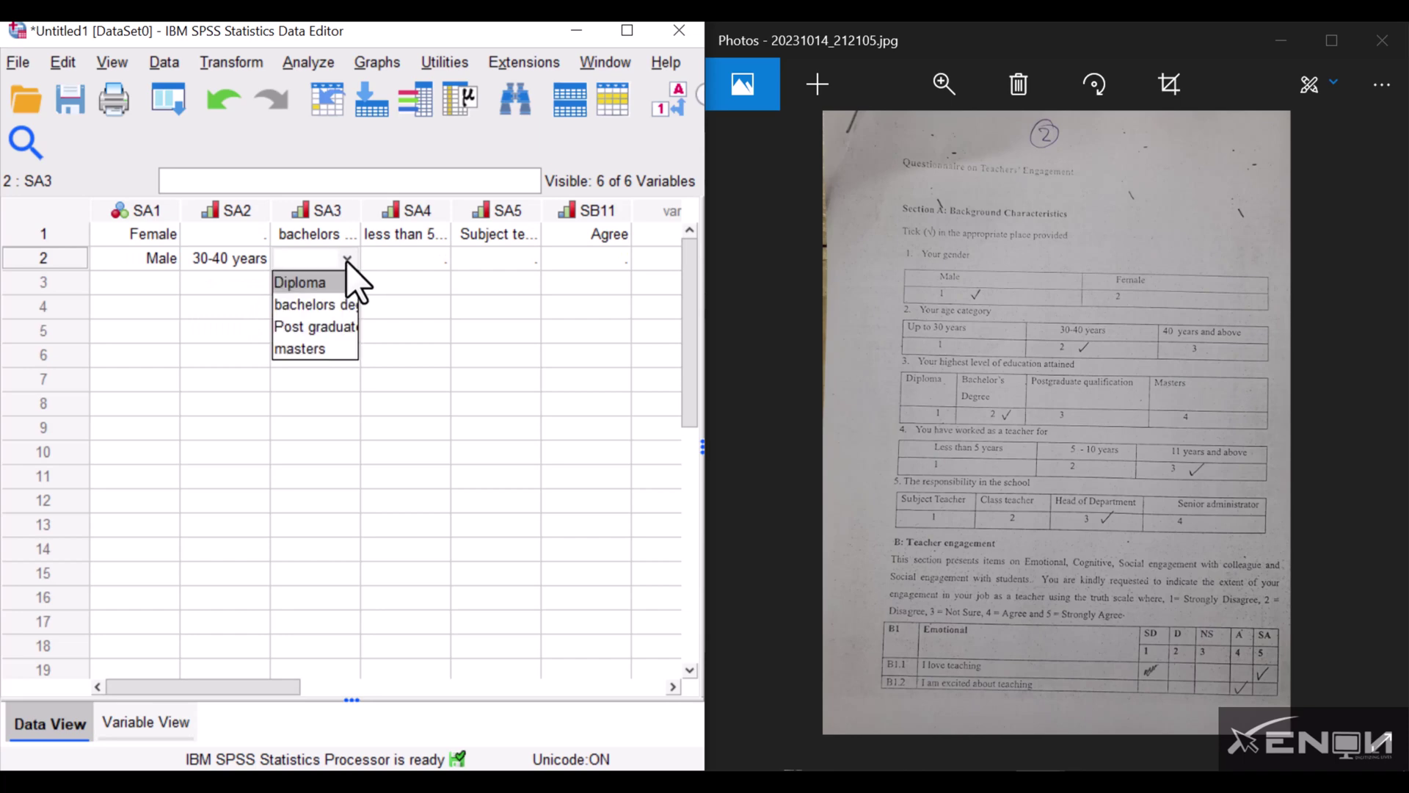
{"action": "left_click", "coordinate": [327, 304]}
{"action": "double_click", "coordinate": [444, 258]}
{"action": "left_click", "coordinate": [437, 258]}
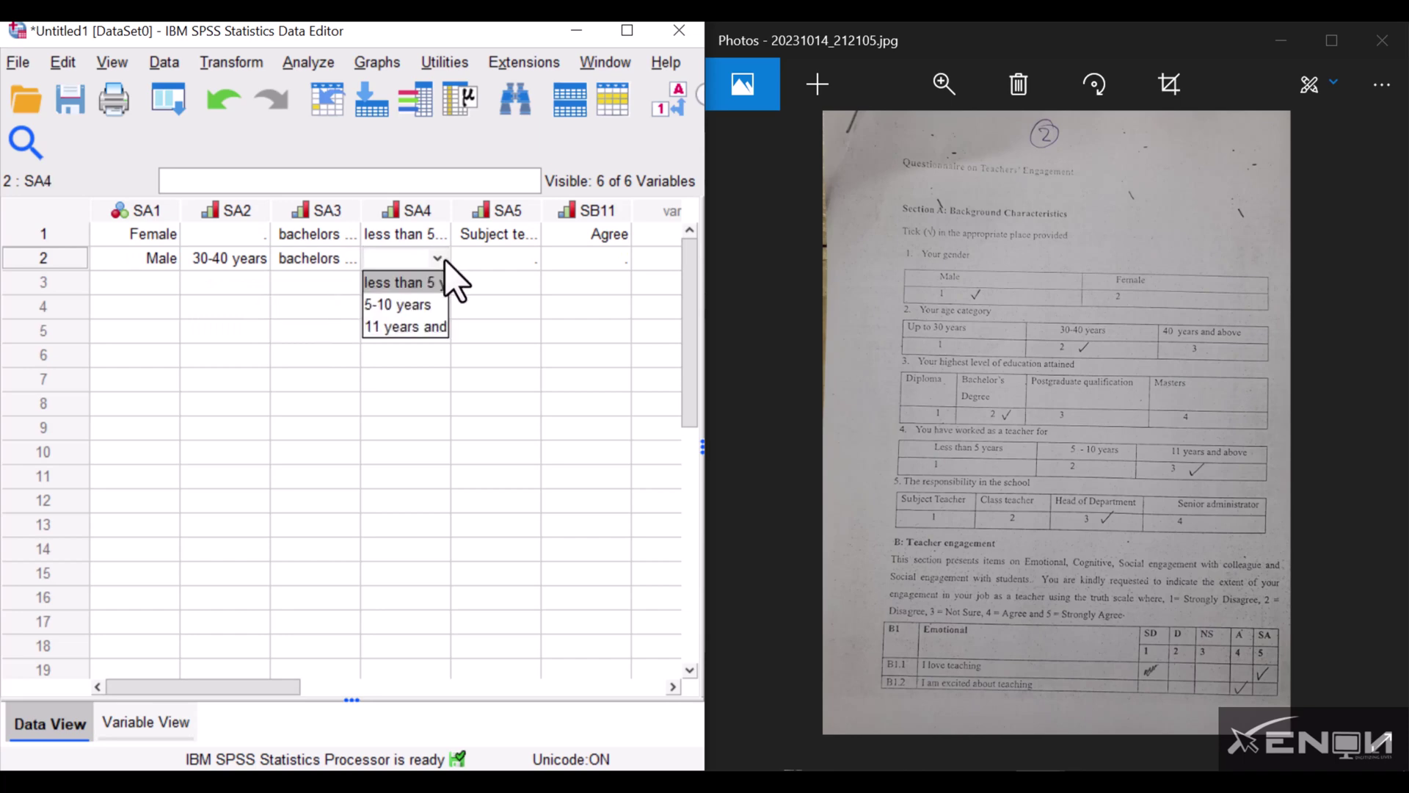
{"action": "left_click", "coordinate": [408, 324]}
Step: Set row 2's SA5 to Head of Department and SB11 to Strongly Agree
{"action": "double_click", "coordinate": [529, 260]}
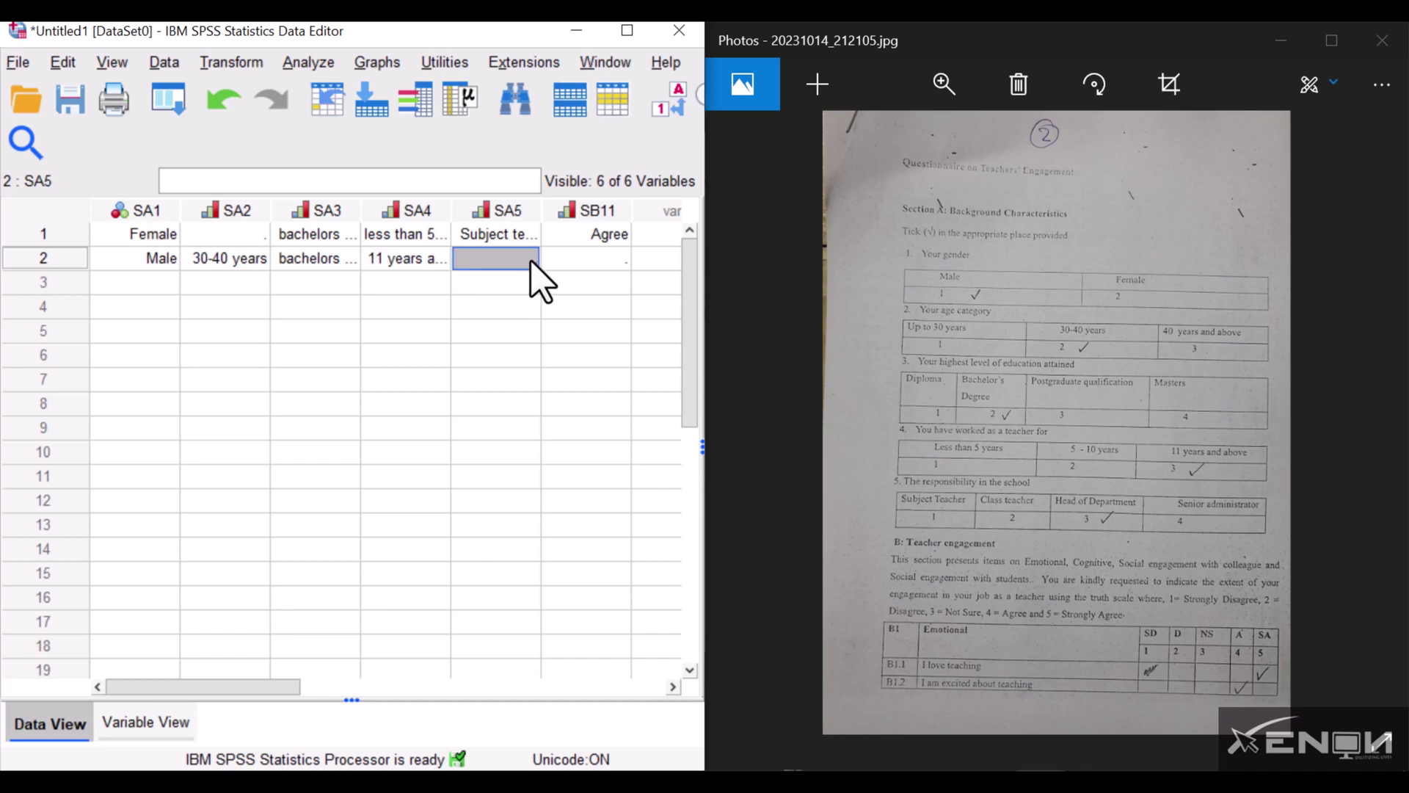
{"action": "left_click", "coordinate": [527, 258]}
{"action": "left_click", "coordinate": [511, 328]}
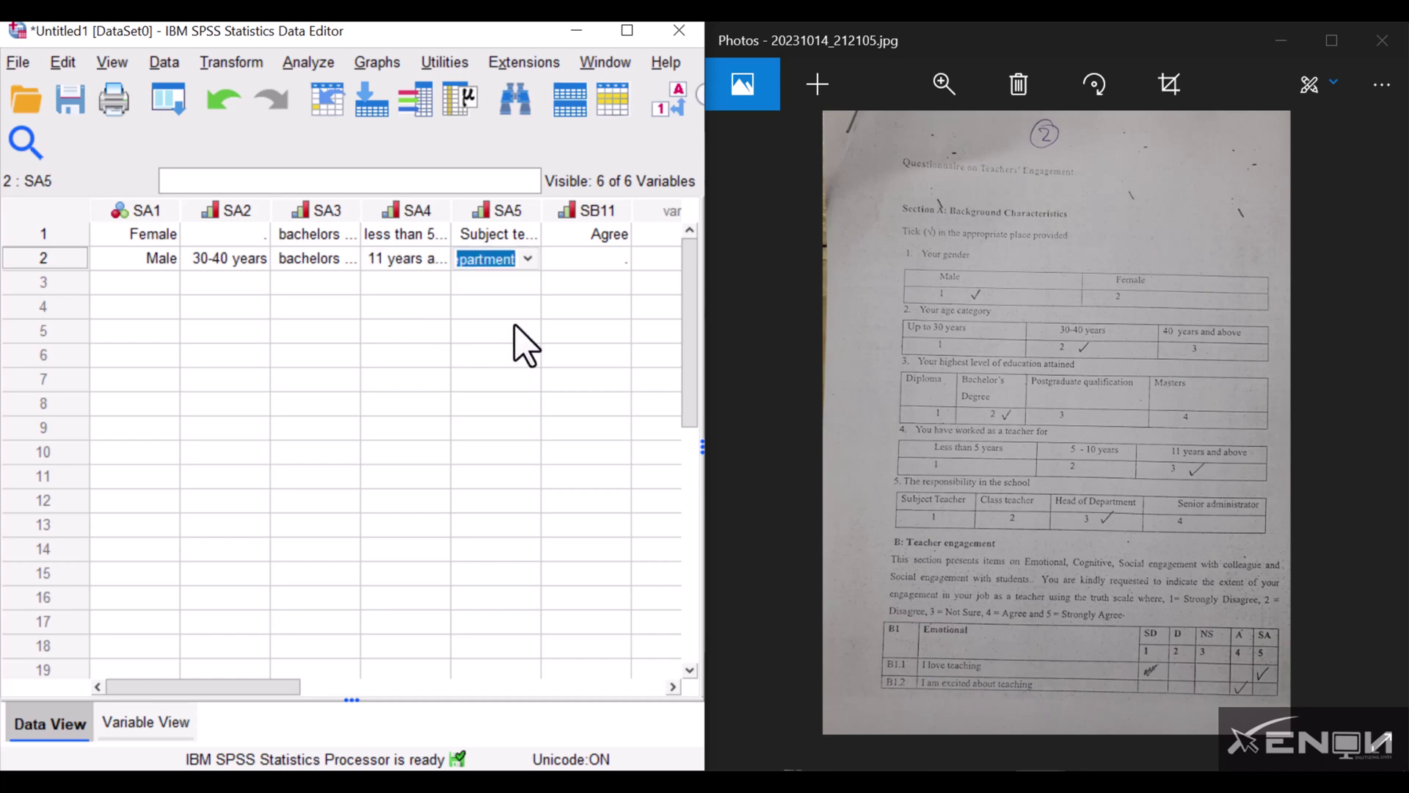
{"action": "double_click", "coordinate": [622, 261]}
{"action": "left_click", "coordinate": [620, 259]}
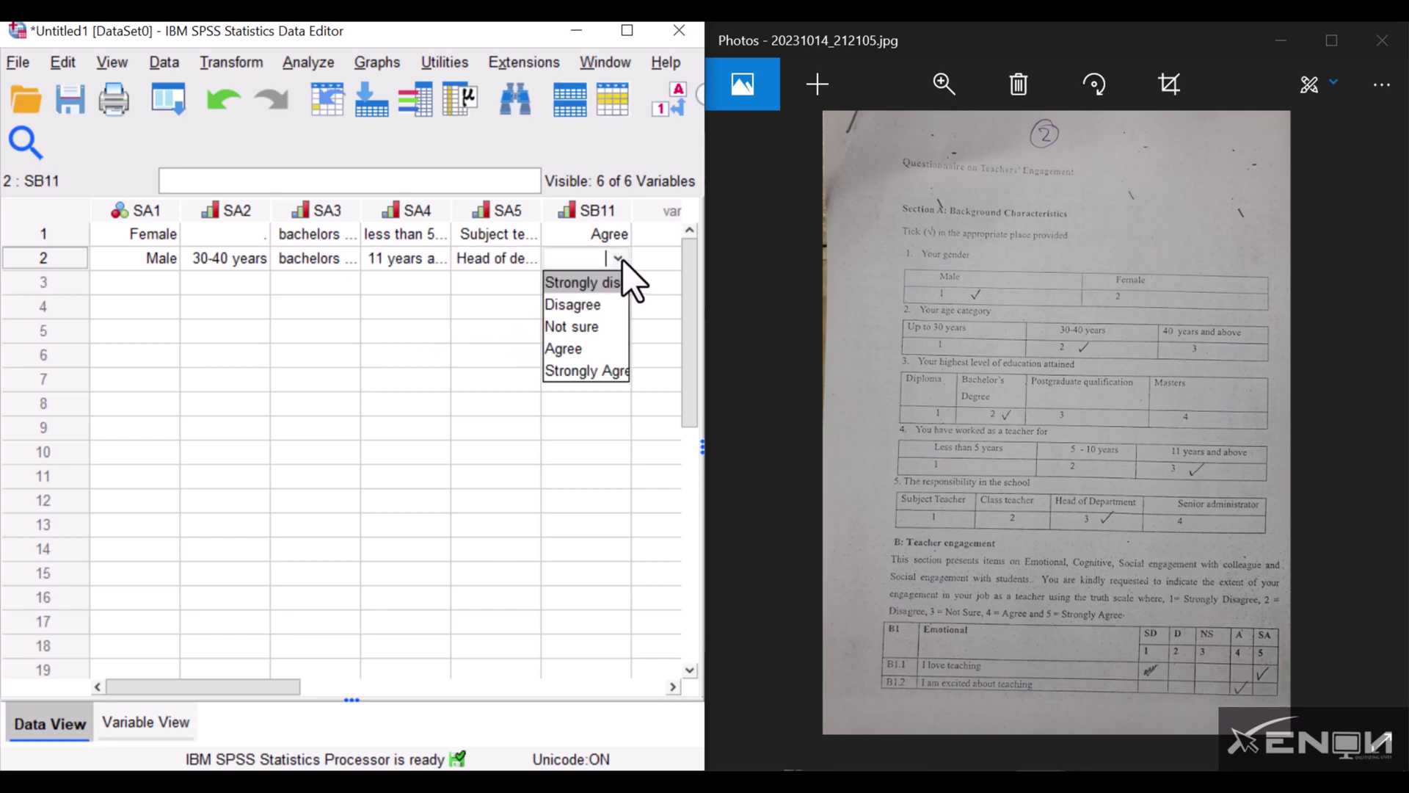
{"action": "left_click", "coordinate": [596, 370]}
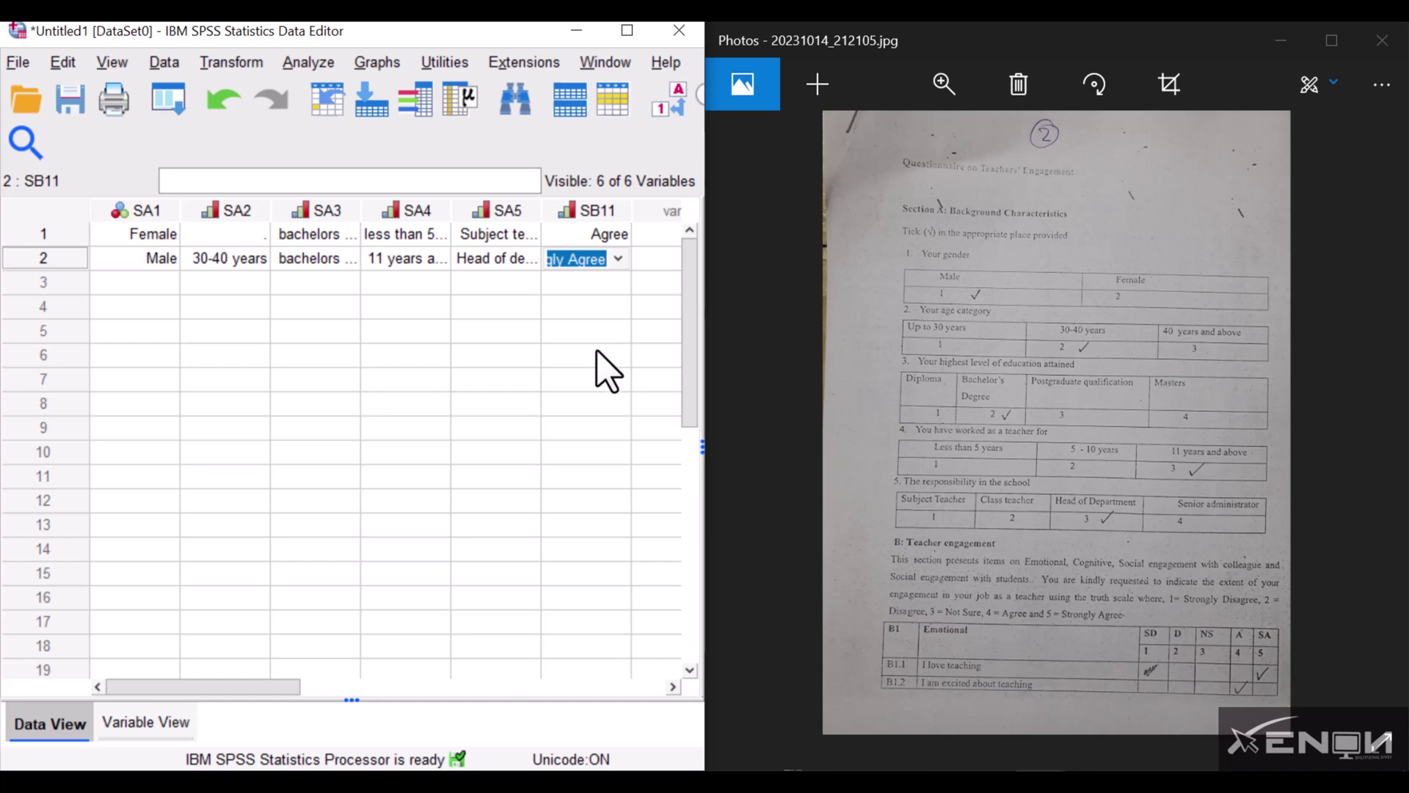
{"action": "left_click", "coordinate": [943, 411]}
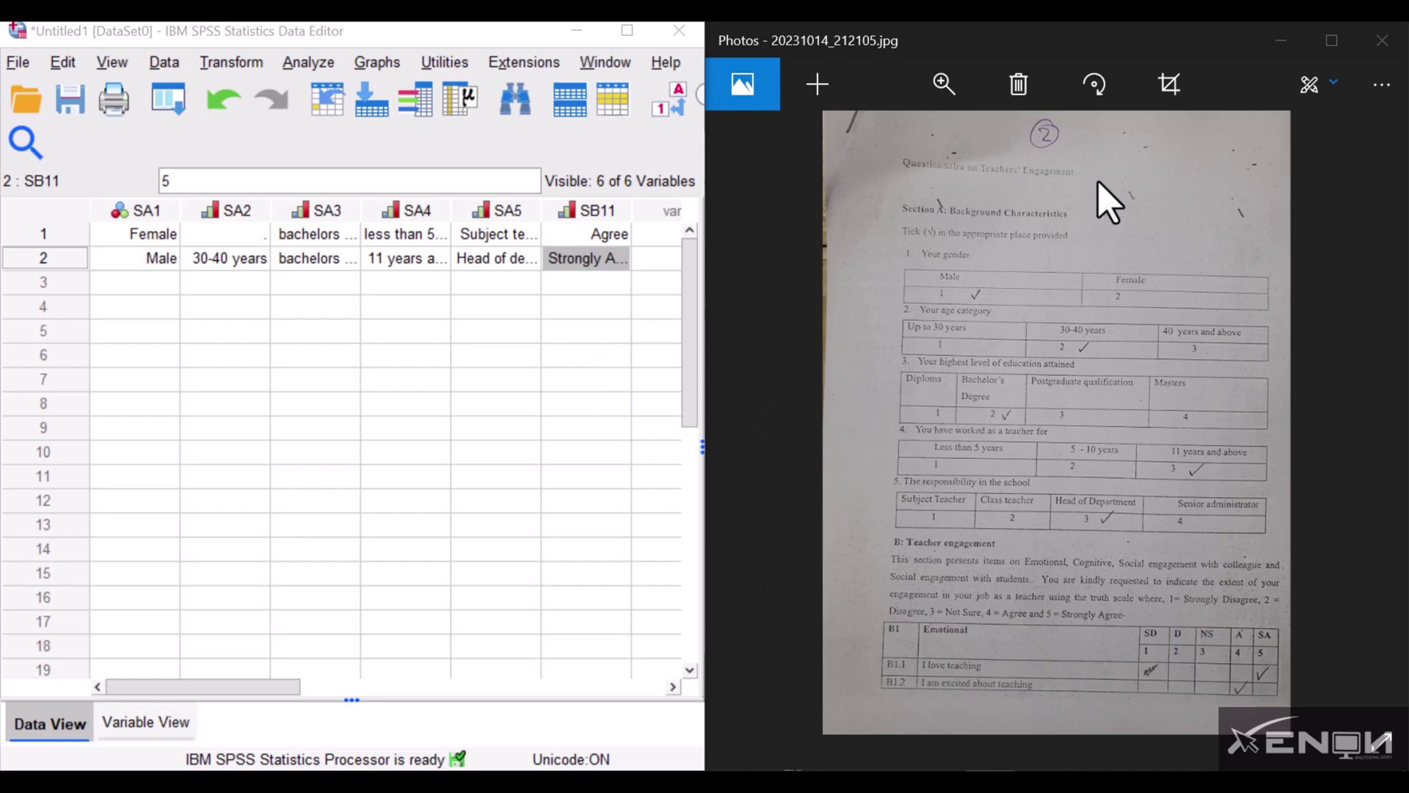